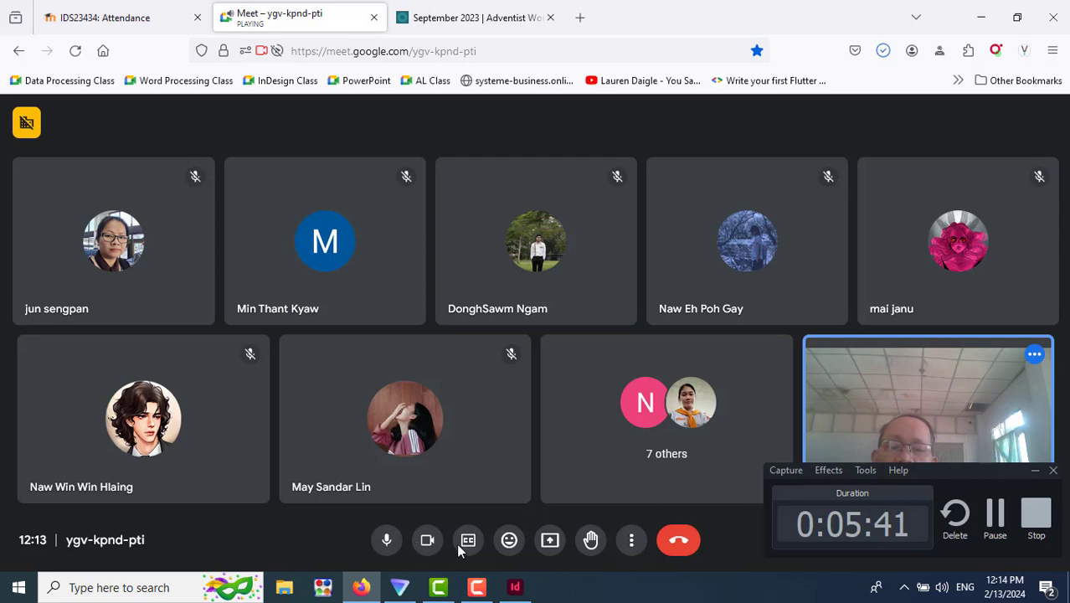
Share the entire screen with the participants of the Google Meet call.
{"action": "left_click", "coordinate": [547, 541]}
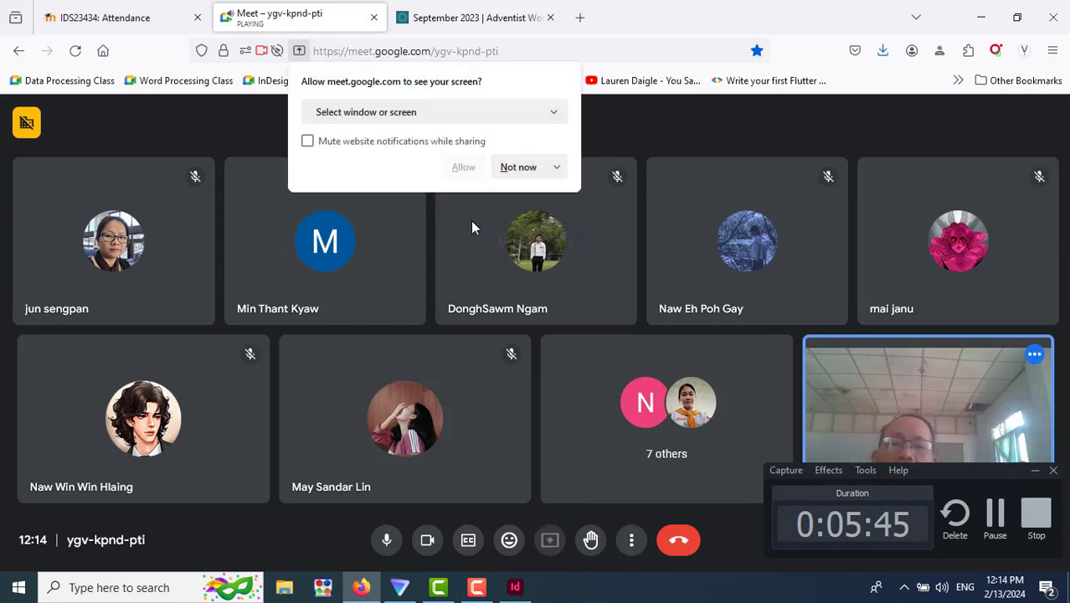
{"action": "left_click", "coordinate": [415, 113]}
{"action": "left_click", "coordinate": [400, 265]}
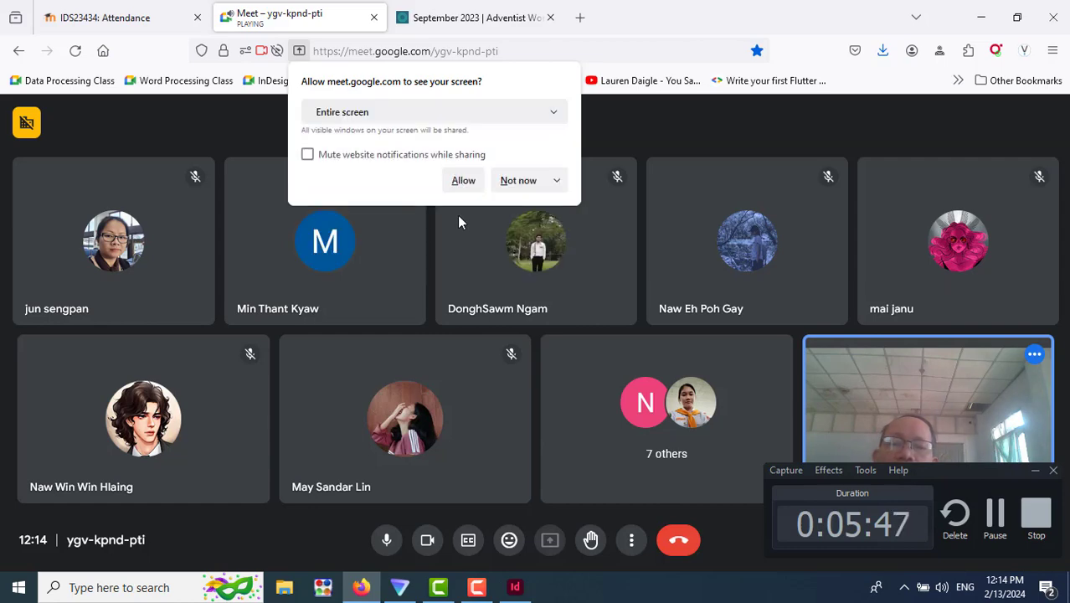
{"action": "left_click", "coordinate": [463, 380]}
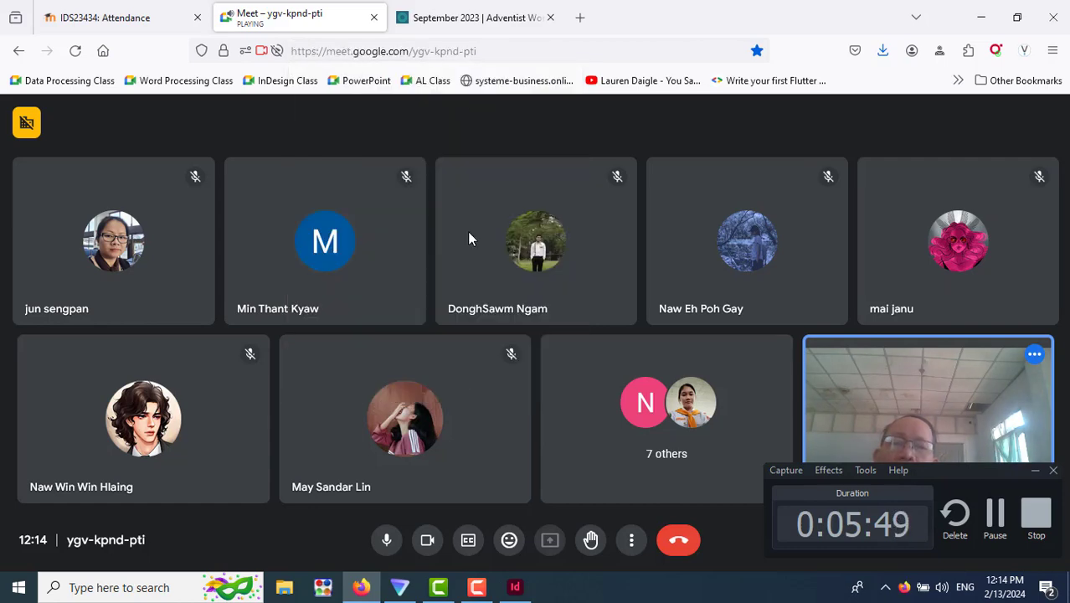
Open the downloaded AW-2023-WOP English-Web (1).pdf from the browser and close the September 2023 Adventist World page.
{"action": "left_click", "coordinate": [469, 21]}
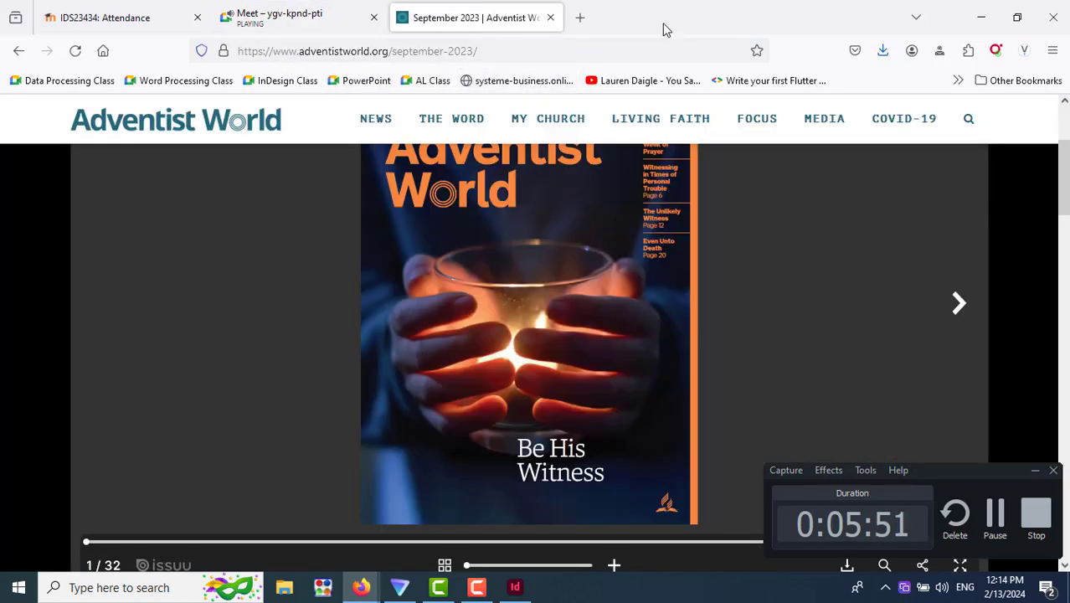
{"action": "left_click", "coordinate": [882, 50]}
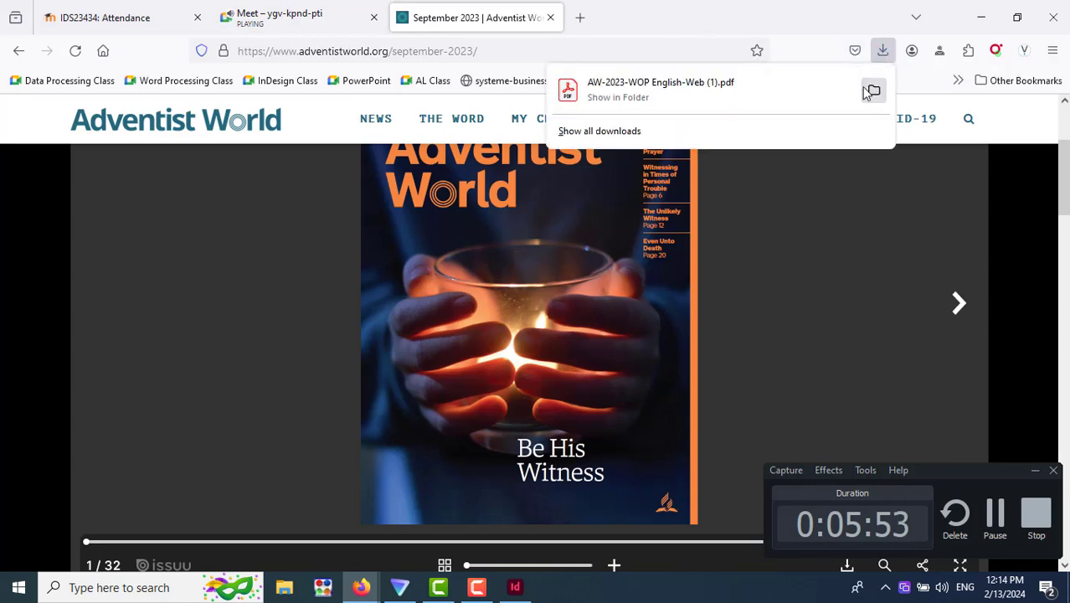
{"action": "left_click", "coordinate": [688, 91]}
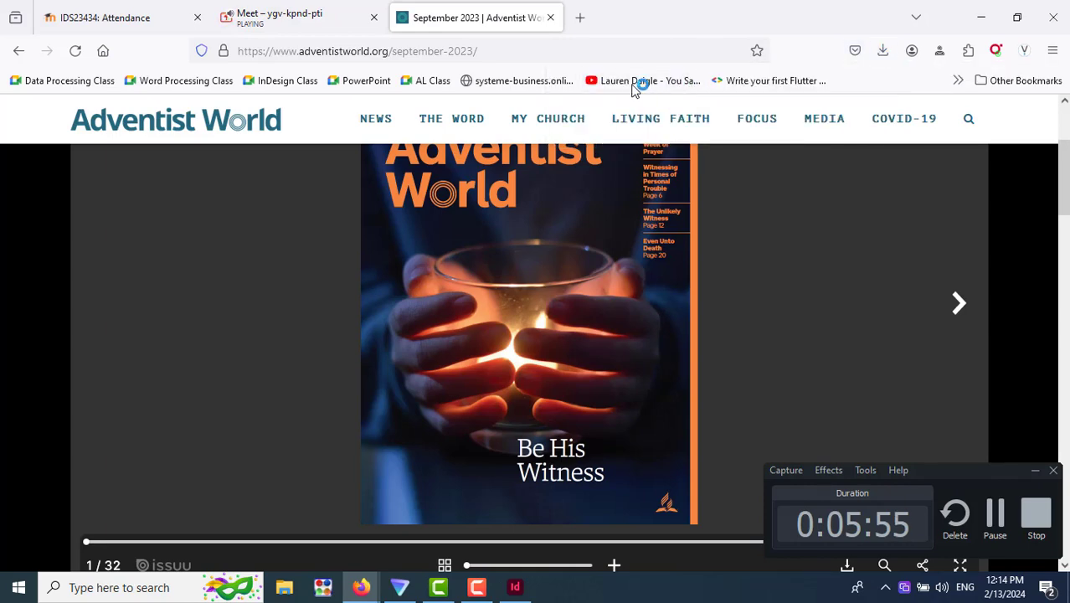
{"action": "left_click", "coordinate": [549, 17]}
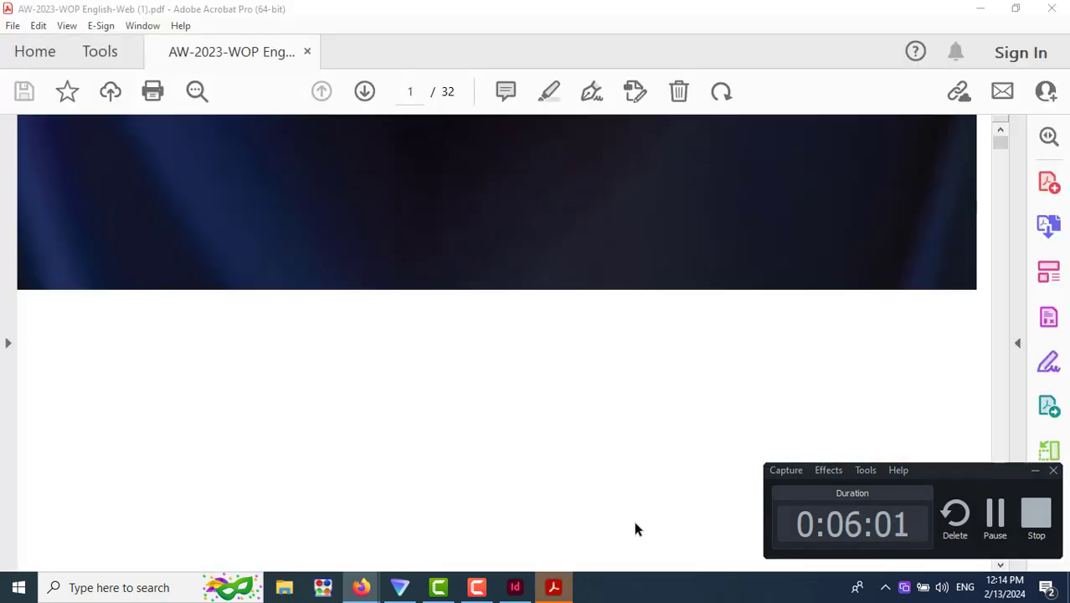
Go from the magazine PDF's cover to page 32 and minimize the screen recorder window covering the page.
{"action": "scroll", "coordinate": [539, 354], "scroll_direction": "down", "scroll_amount": 10}
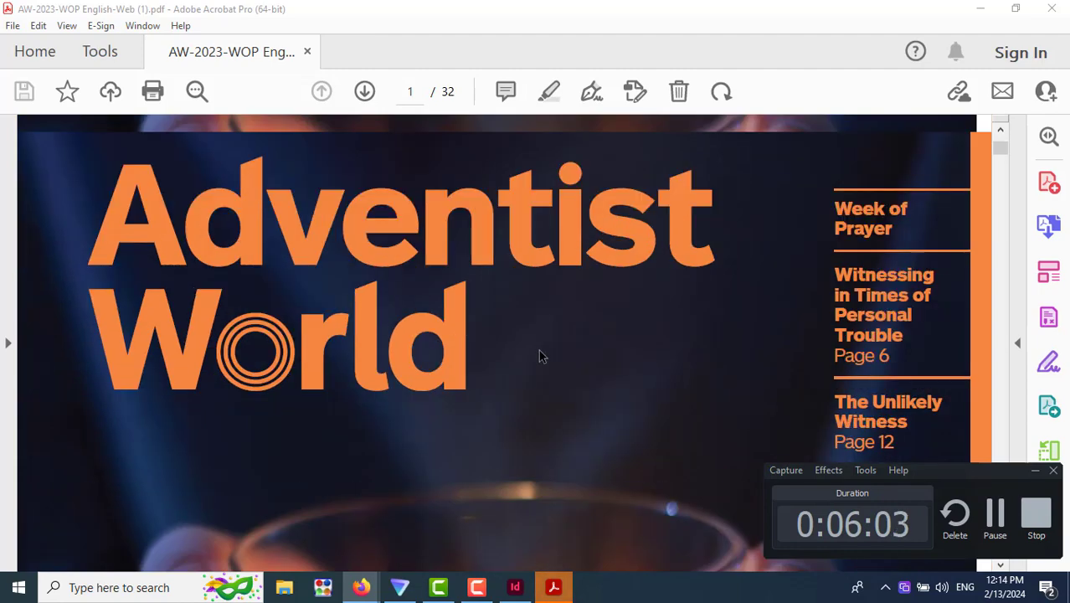
{"action": "left_click_drag", "start_coordinate": [1000, 161], "coordinate": [1000, 568]}
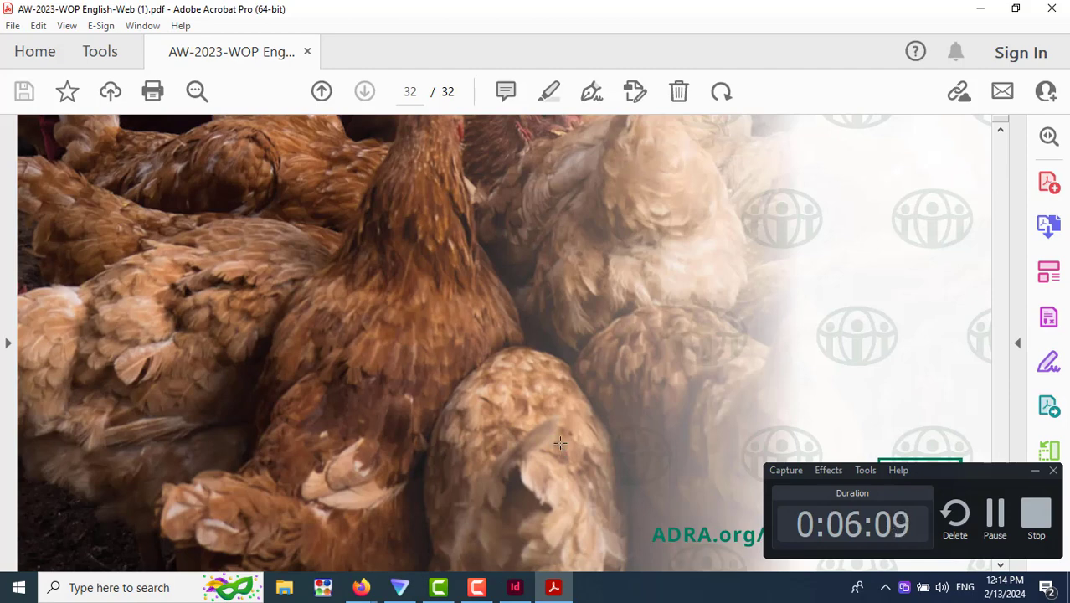
{"action": "scroll", "coordinate": [559, 443], "scroll_direction": "up", "scroll_amount": 2}
{"action": "scroll", "coordinate": [560, 443], "scroll_direction": "up", "scroll_amount": 4}
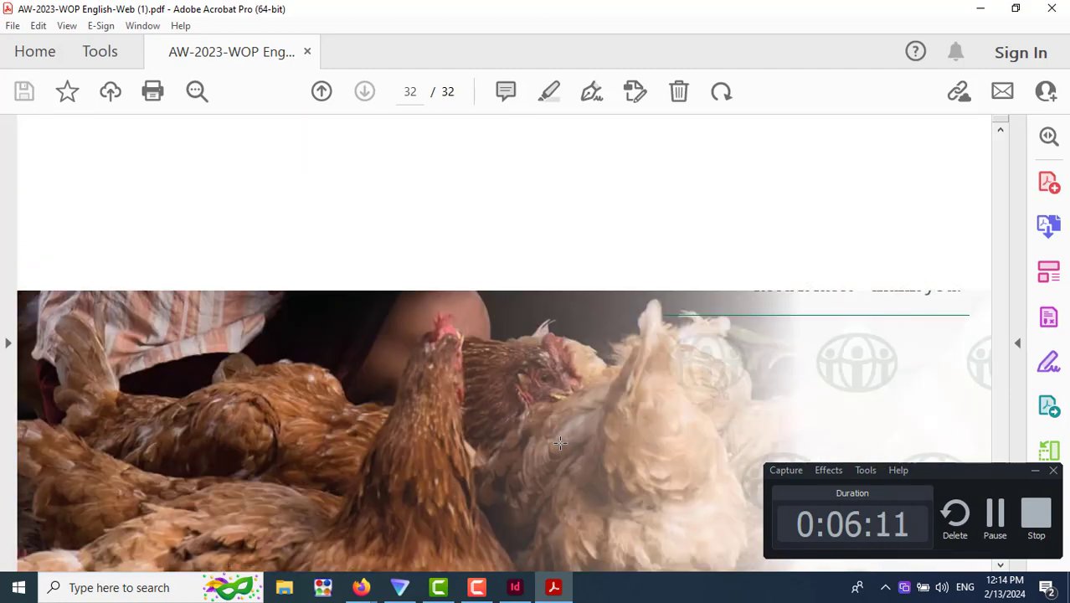
{"action": "scroll", "coordinate": [560, 443], "scroll_direction": "down", "scroll_amount": 6}
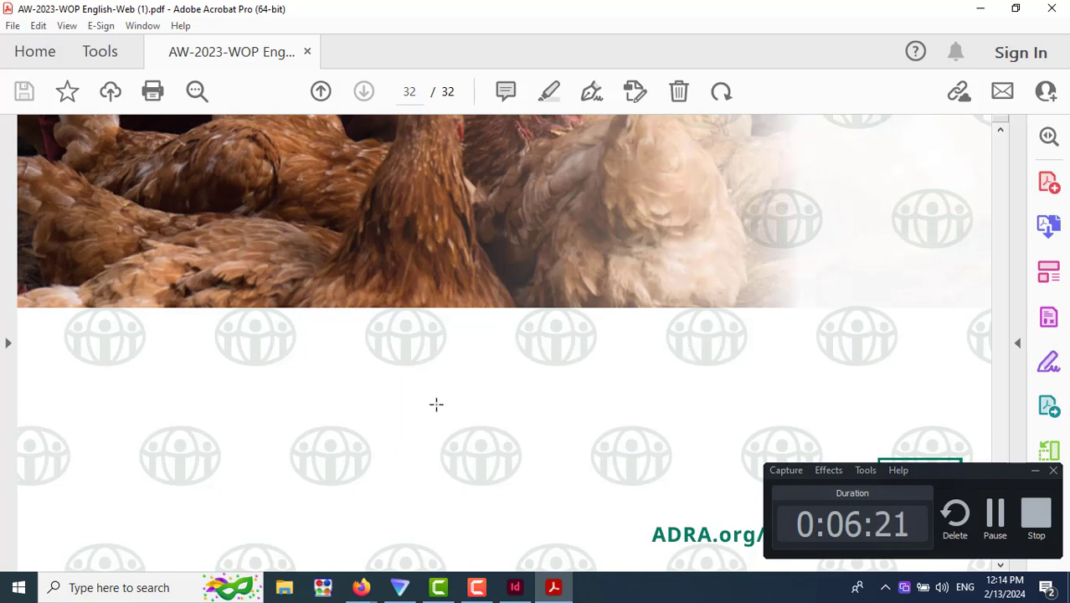
{"action": "left_click", "coordinate": [1034, 471]}
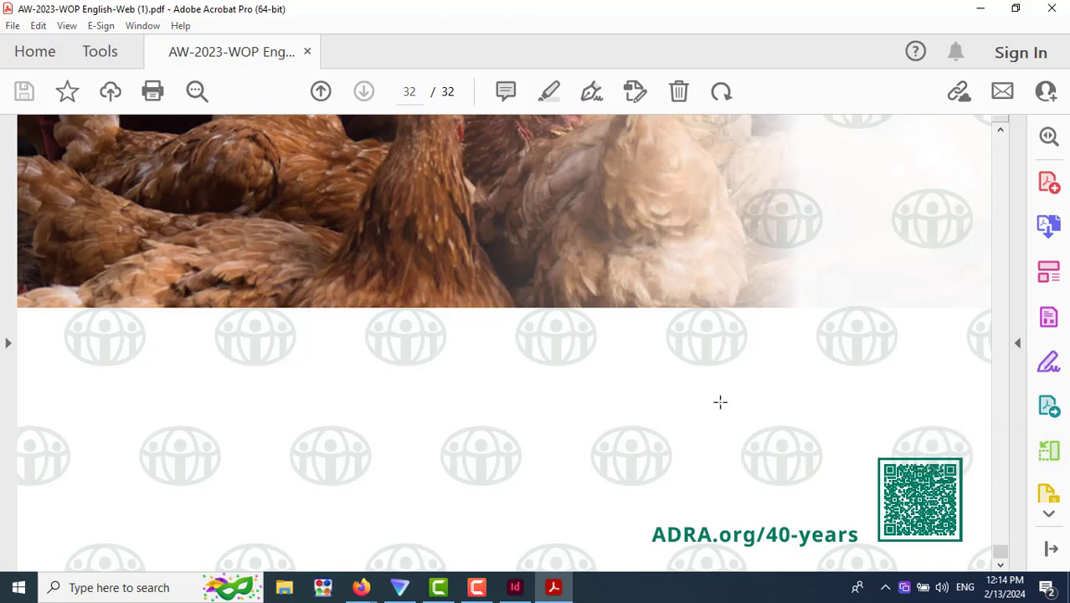
Examine the ADRA back page of the PDF, from its logos and text to the web address and QR code.
{"action": "scroll", "coordinate": [719, 402], "scroll_direction": "up", "scroll_amount": 3}
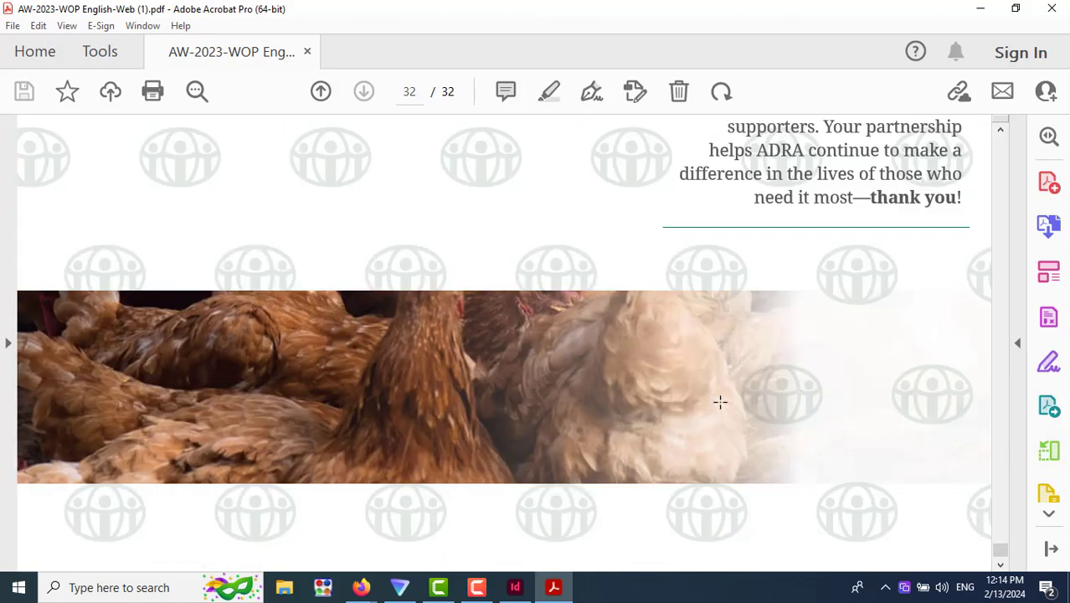
{"action": "scroll", "coordinate": [719, 402], "scroll_direction": "up", "scroll_amount": 3}
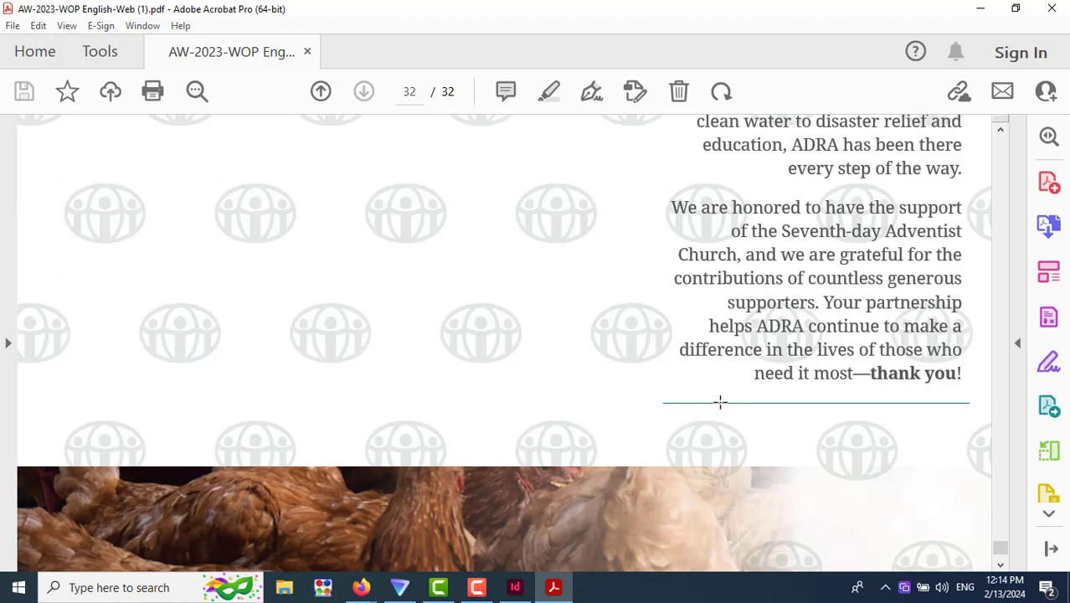
{"action": "scroll", "coordinate": [720, 401], "scroll_direction": "up", "scroll_amount": 15}
{"action": "scroll", "coordinate": [719, 402], "scroll_direction": "down", "scroll_amount": 12}
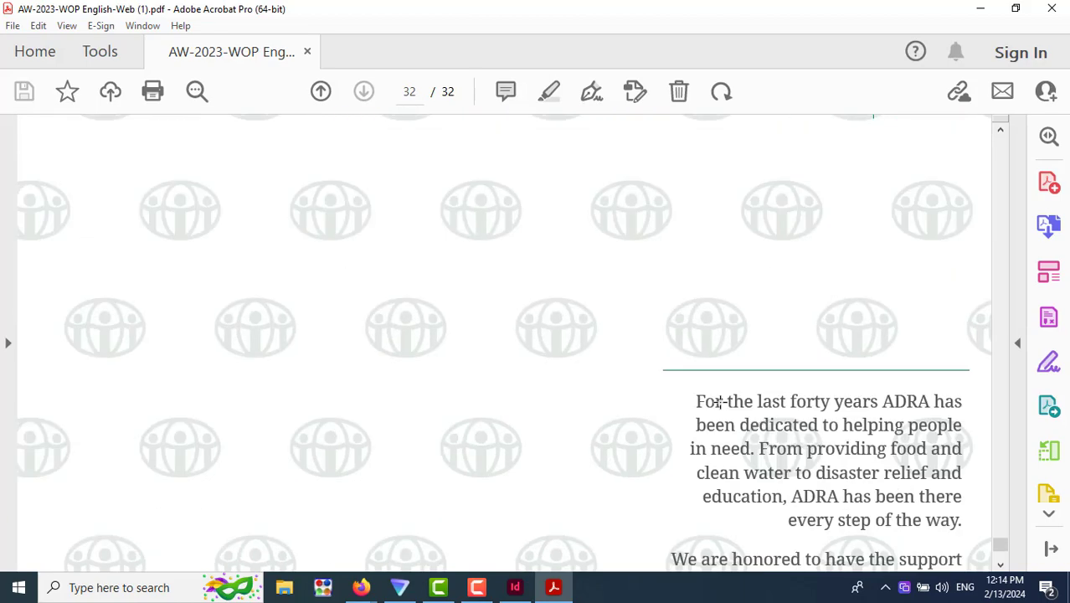
{"action": "scroll", "coordinate": [719, 402], "scroll_direction": "down", "scroll_amount": 5}
{"action": "scroll", "coordinate": [720, 401], "scroll_direction": "down", "scroll_amount": 4}
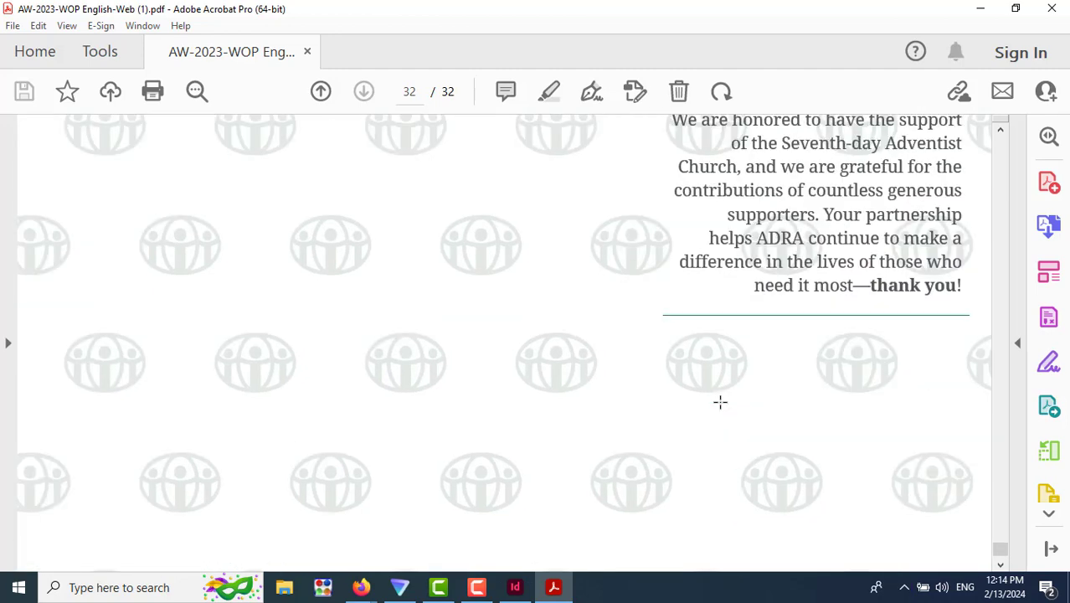
{"action": "scroll", "coordinate": [720, 402], "scroll_direction": "down", "scroll_amount": 5}
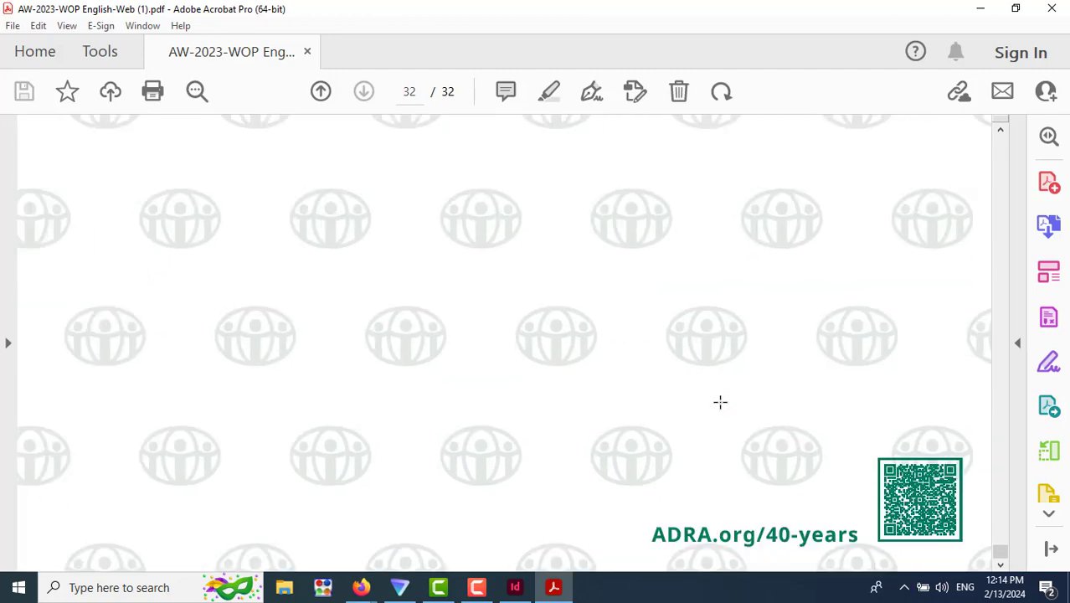
{"action": "scroll", "coordinate": [719, 402], "scroll_direction": "up", "scroll_amount": 15}
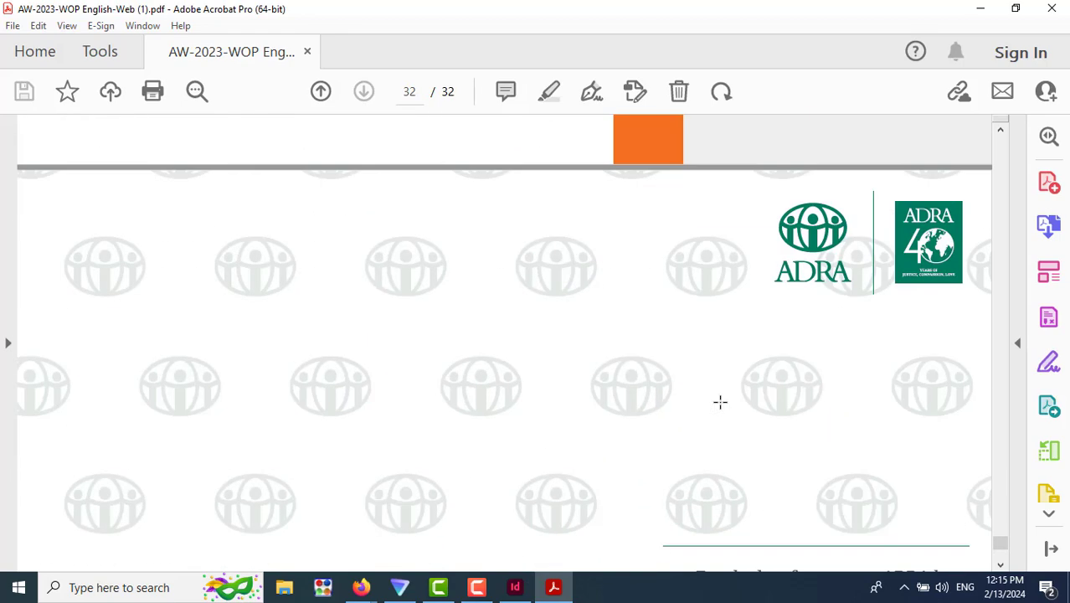
{"action": "scroll", "coordinate": [720, 402], "scroll_direction": "down", "scroll_amount": 12}
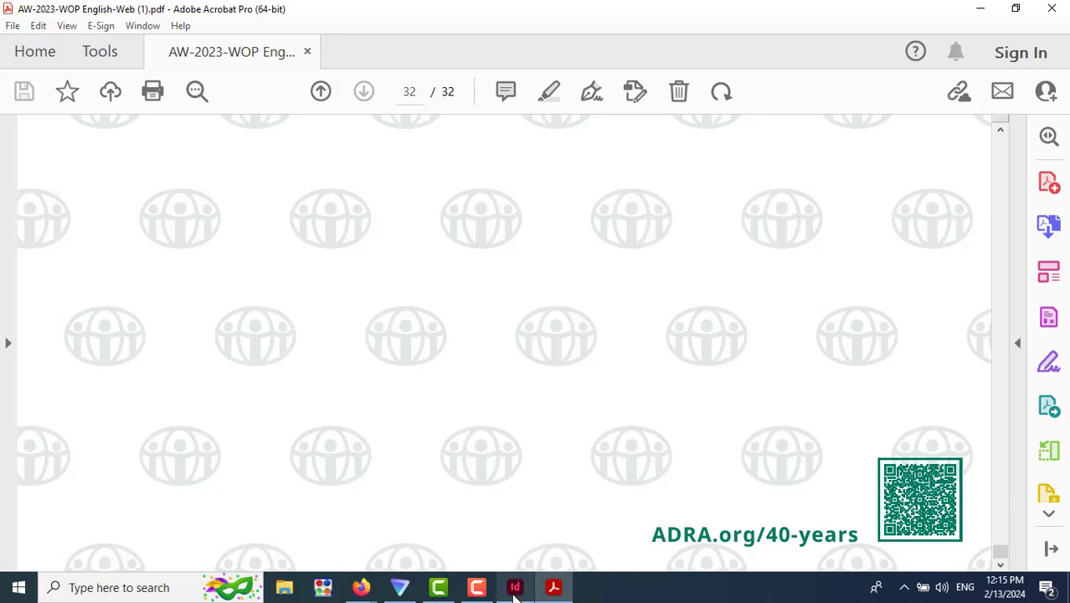
Look at the spread in the InDesign working document, and return to the PDF to view the ADRA logos on page 32.
{"action": "mouse_move", "coordinate": [514, 590]}
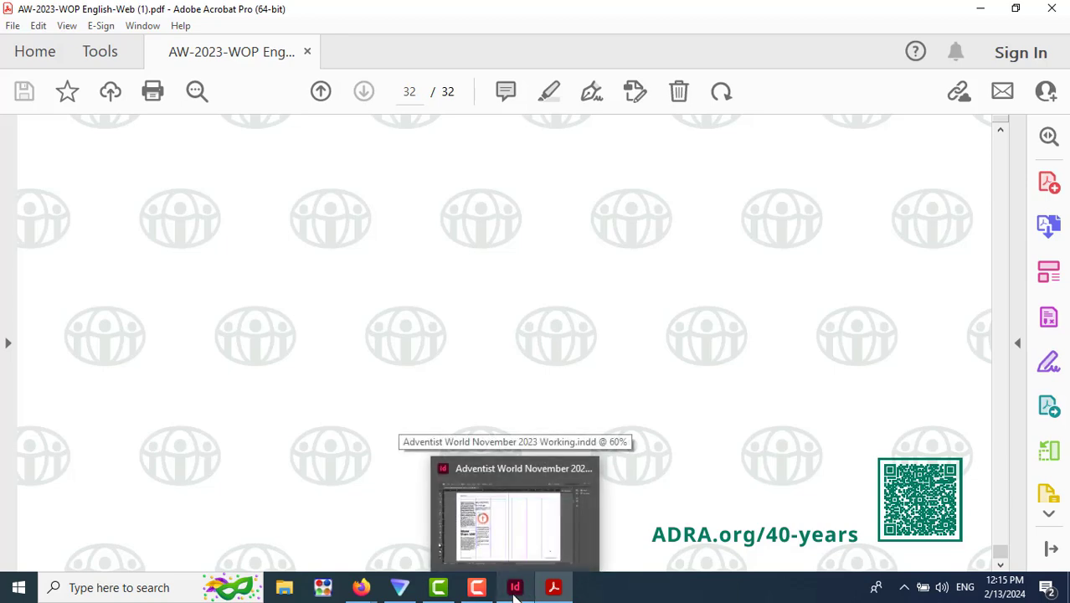
{"action": "left_click", "coordinate": [523, 535]}
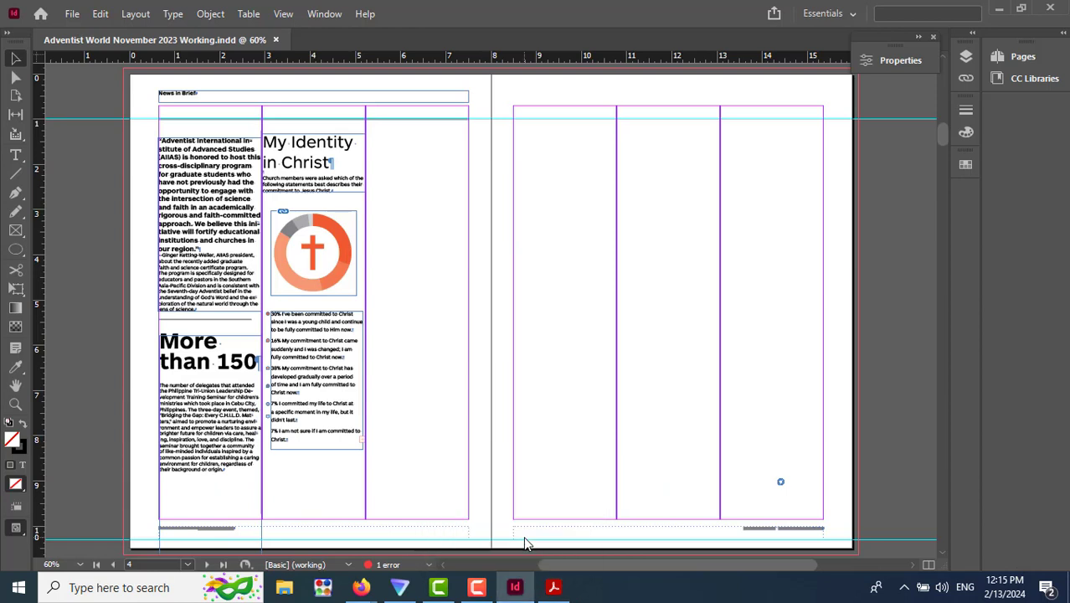
{"action": "mouse_move", "coordinate": [514, 590]}
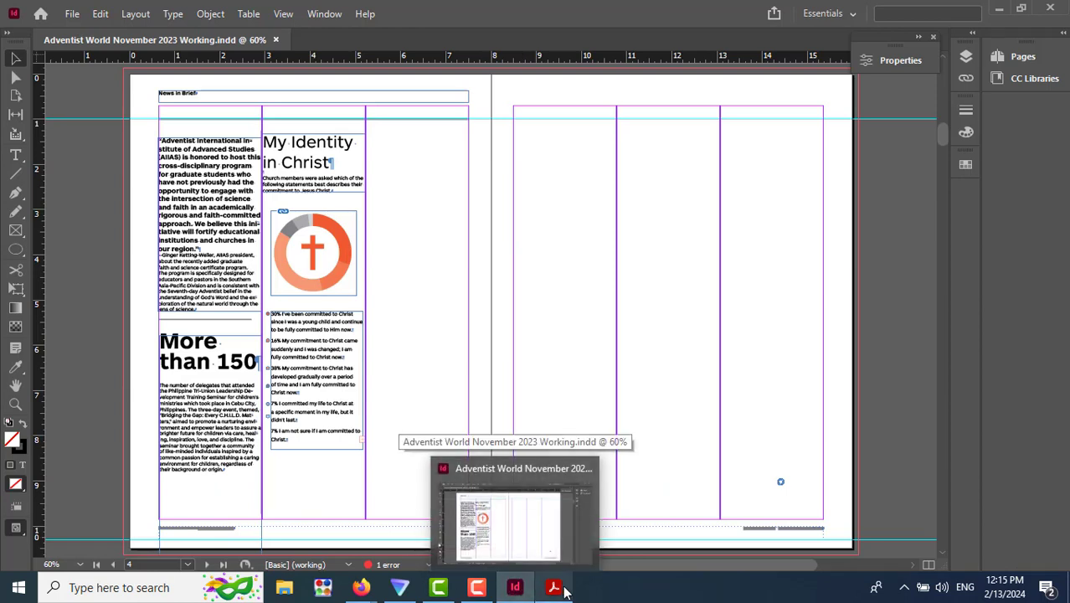
{"action": "mouse_move", "coordinate": [558, 590]}
{"action": "left_click", "coordinate": [574, 528]}
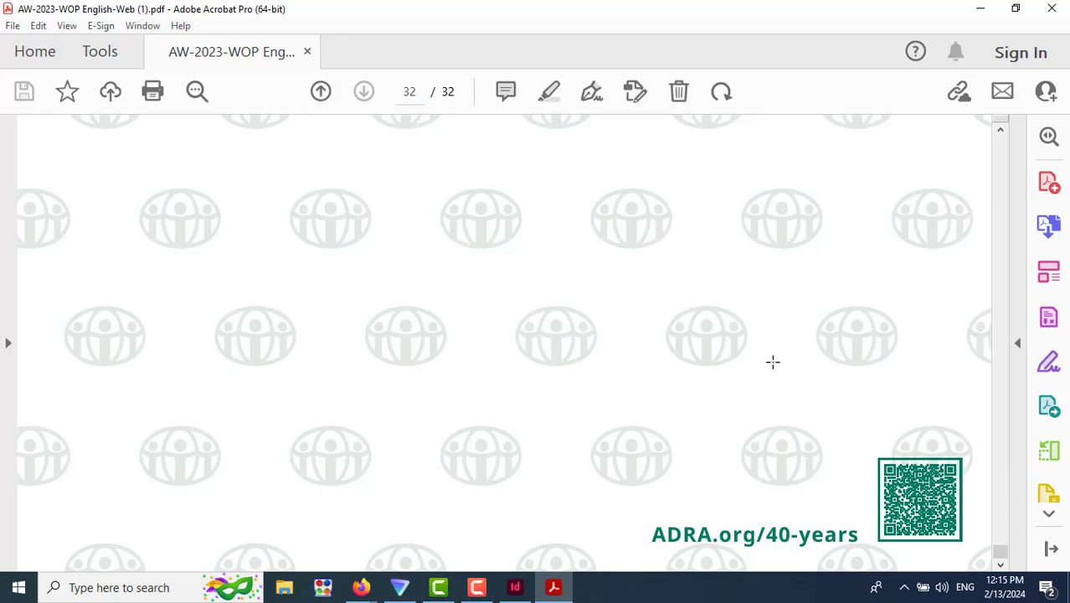
{"action": "scroll", "coordinate": [773, 362], "scroll_direction": "up", "scroll_amount": 10}
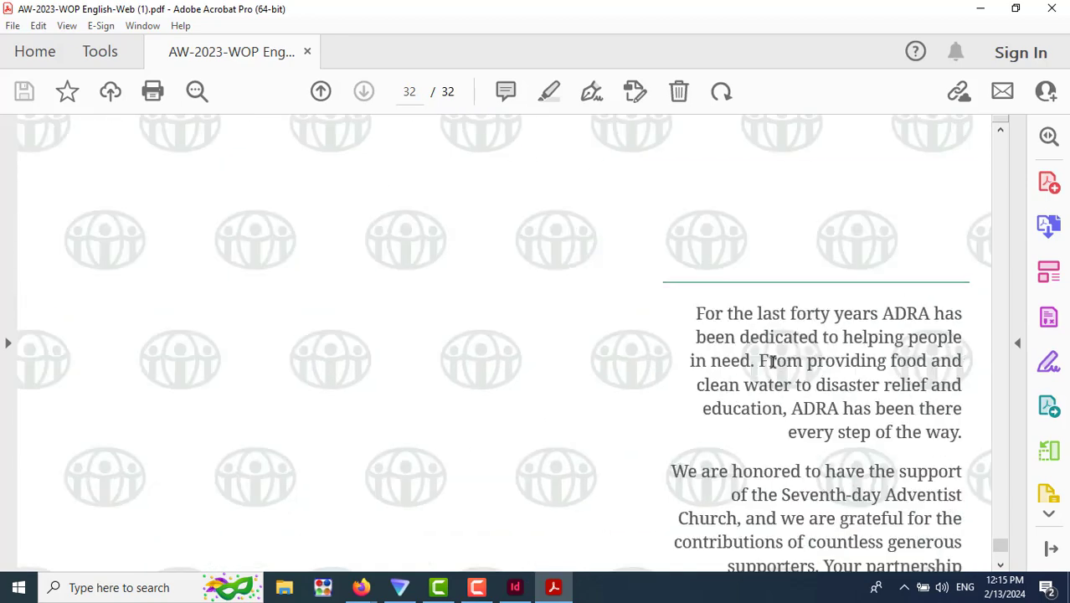
{"action": "scroll", "coordinate": [772, 362], "scroll_direction": "up", "scroll_amount": 4}
{"action": "scroll", "coordinate": [773, 362], "scroll_direction": "up", "scroll_amount": 2}
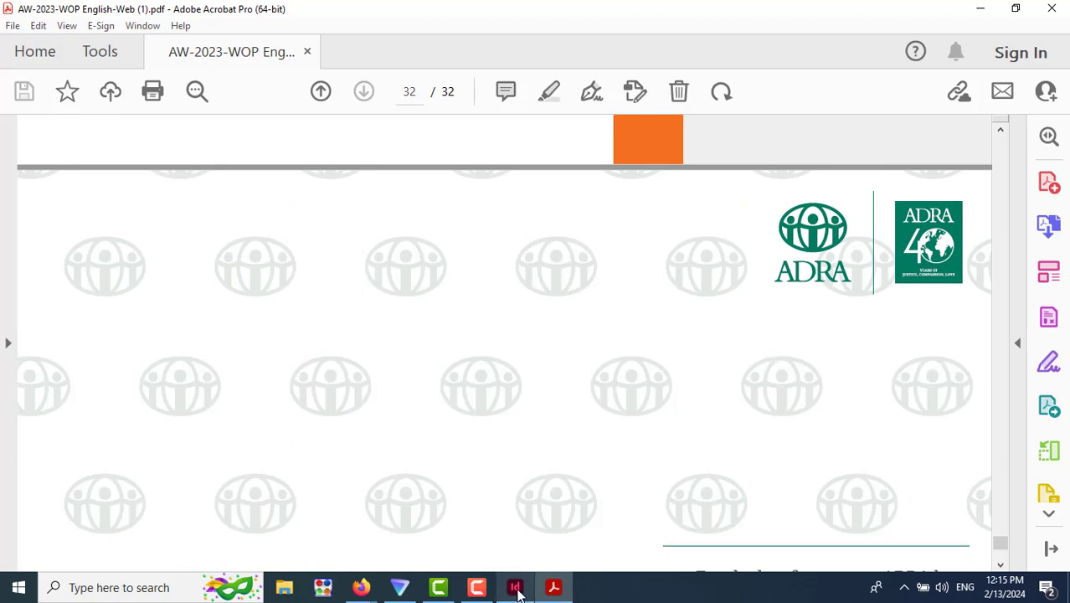
Check the screen sharing in the Google Meet call and switch to Adventist World November 2023 Working.indd in InDesign.
{"action": "mouse_move", "coordinate": [515, 590]}
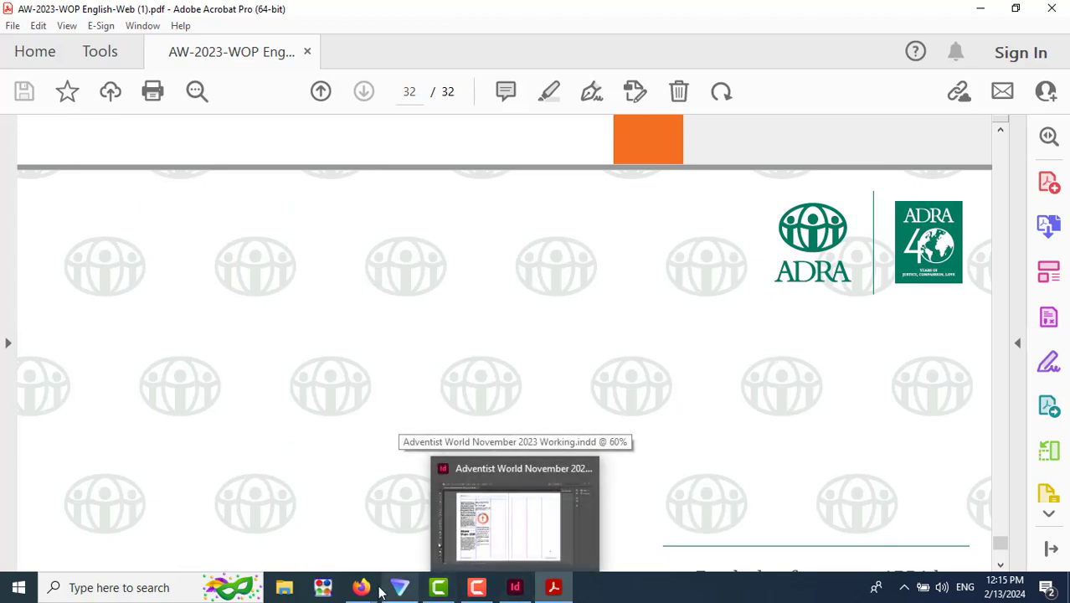
{"action": "mouse_move", "coordinate": [360, 589]}
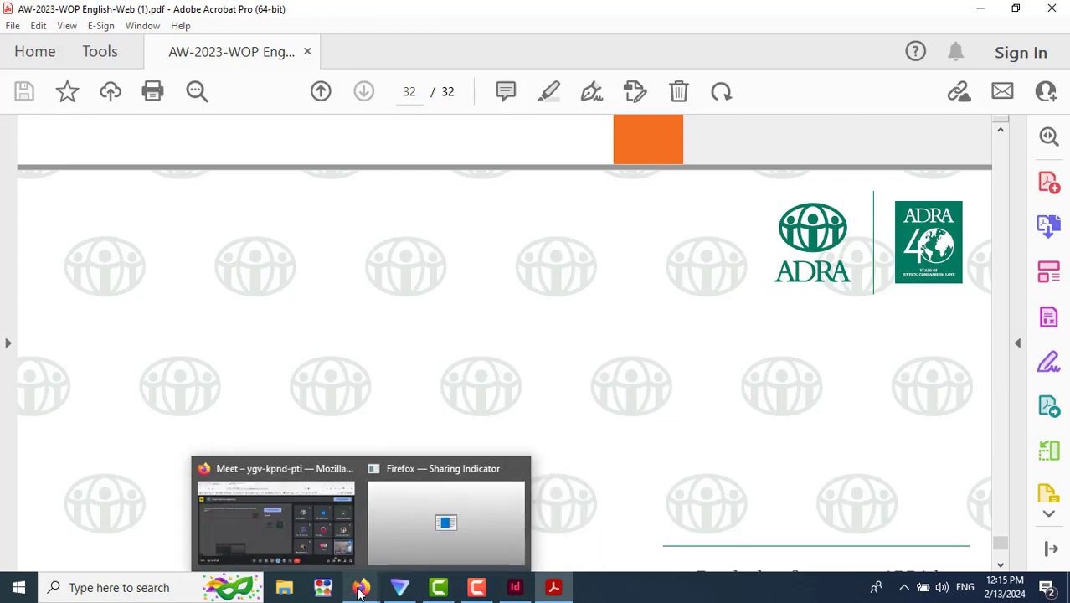
{"action": "left_click", "coordinate": [341, 540]}
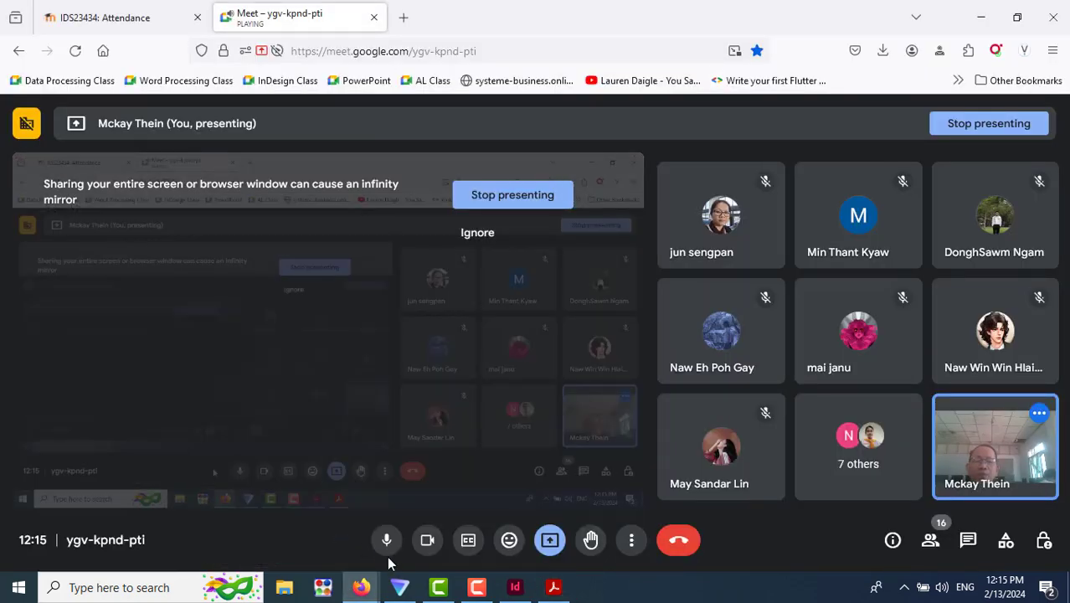
{"action": "mouse_move", "coordinate": [508, 593]}
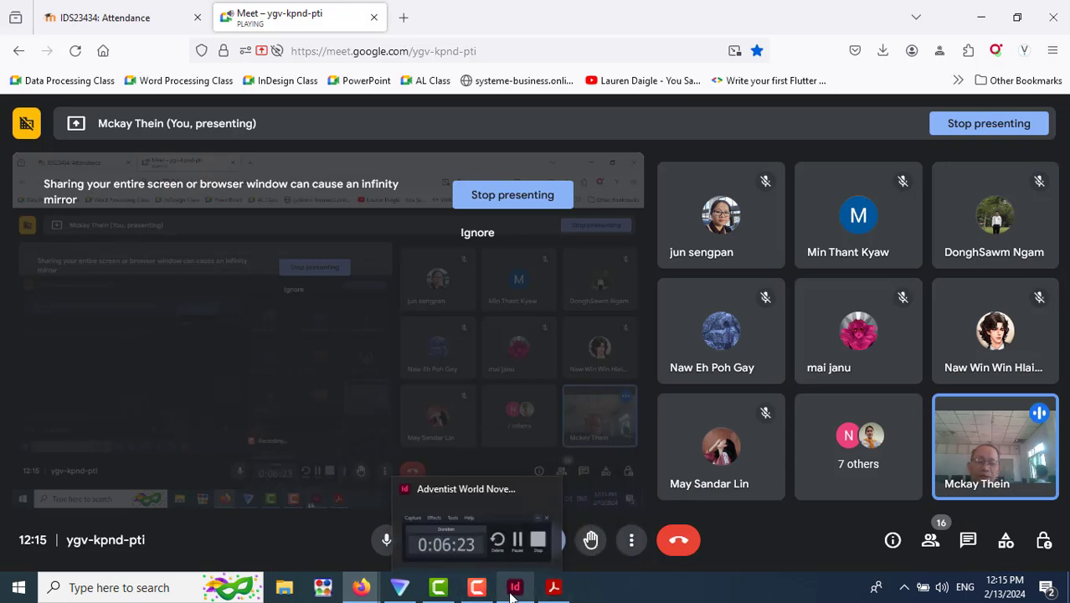
{"action": "left_click", "coordinate": [513, 591]}
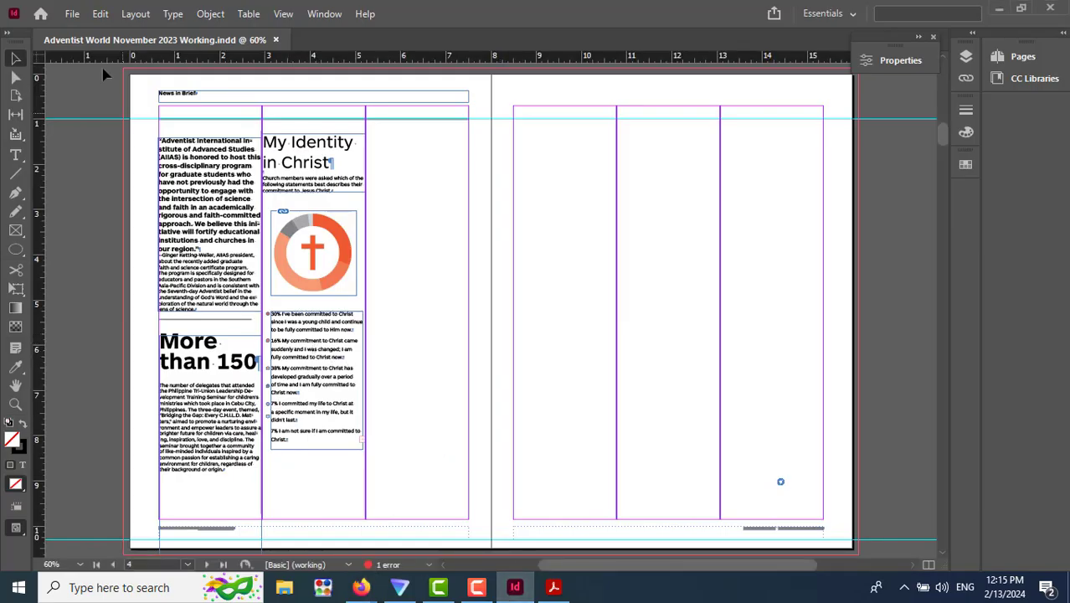
Start placing a file in the document and open the AW2023 11_Web folder of extracted magazine images.
{"action": "left_click", "coordinate": [72, 14]}
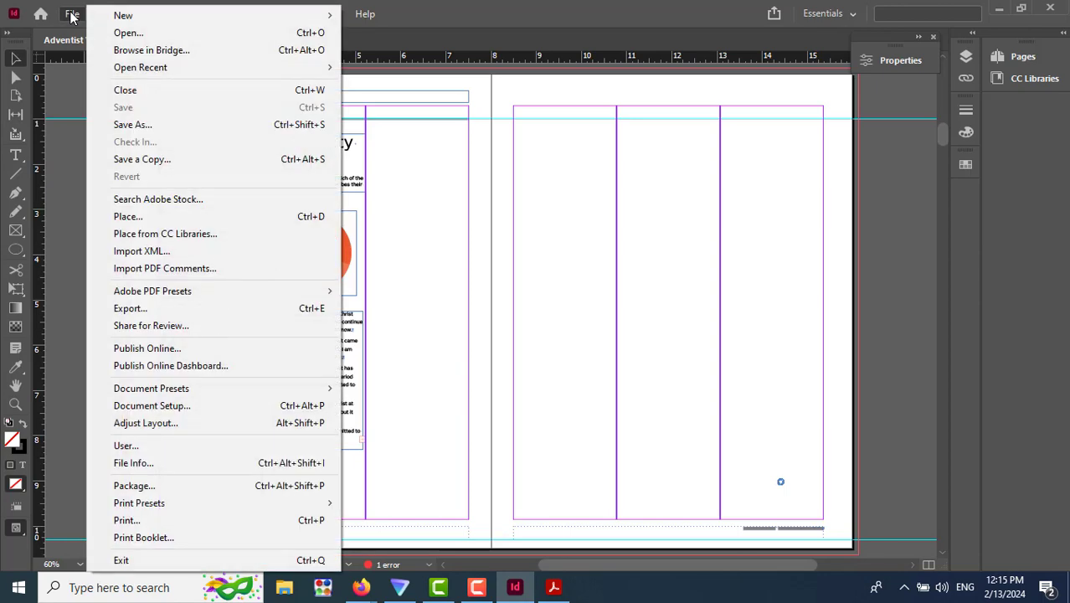
{"action": "left_click", "coordinate": [128, 216]}
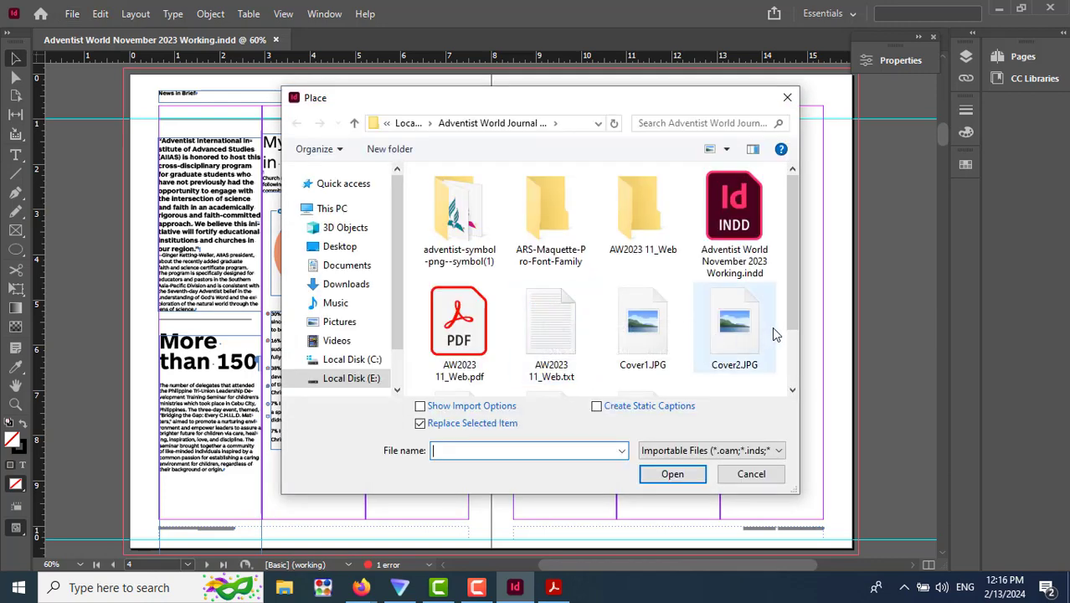
{"action": "mouse_move", "coordinate": [794, 278]}
{"action": "left_mouse_down"}
{"action": "mouse_move", "coordinate": [790, 321]}
{"action": "mouse_move", "coordinate": [791, 260]}
{"action": "left_mouse_up"}
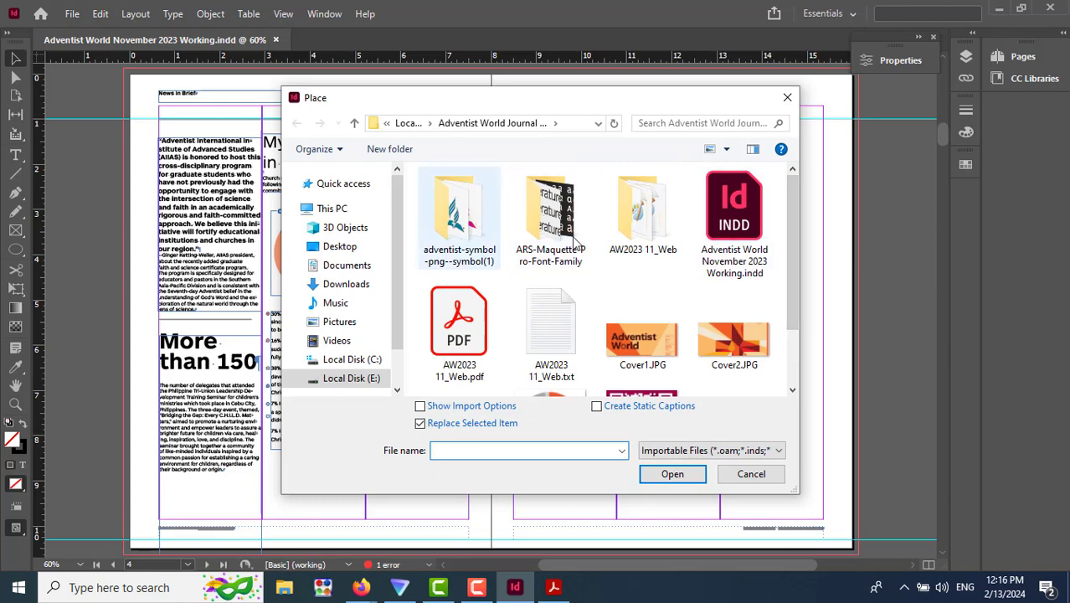
{"action": "double_click", "coordinate": [641, 222]}
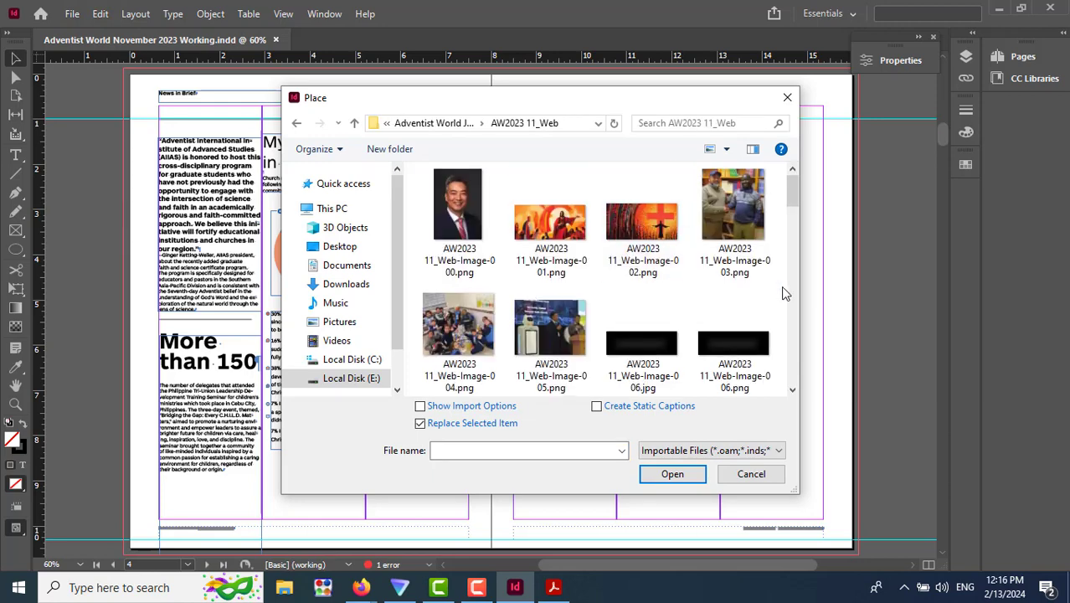
Browse the extracted images and load the dental treatment photo AW2023 11_Web-Image-028.png for placing.
{"action": "scroll", "coordinate": [783, 288], "scroll_direction": "down", "scroll_amount": 1}
{"action": "scroll", "coordinate": [782, 292], "scroll_direction": "down", "scroll_amount": 1}
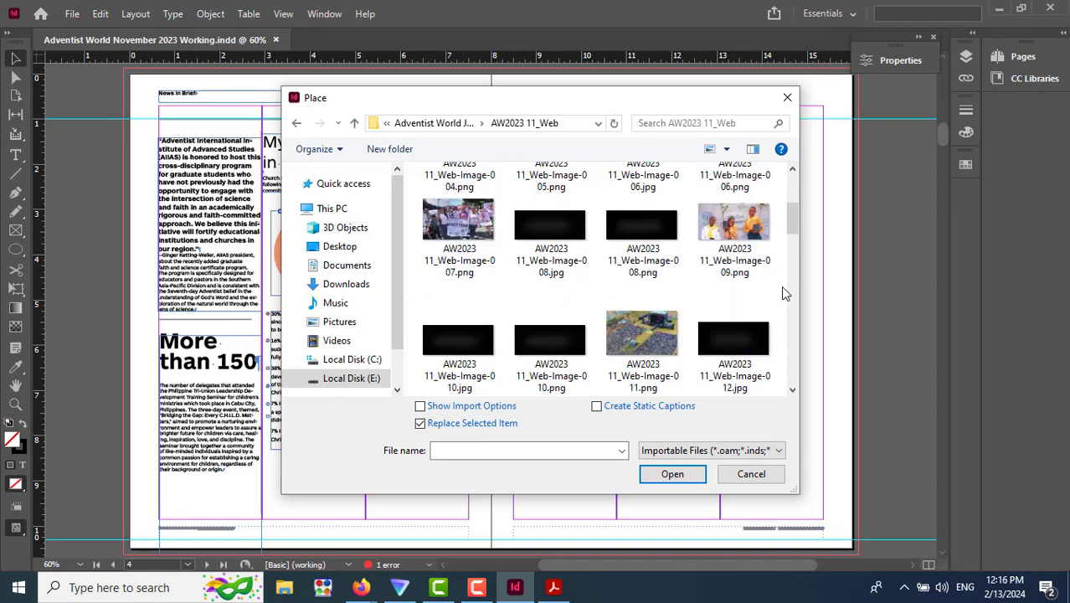
{"action": "scroll", "coordinate": [782, 292], "scroll_direction": "down", "scroll_amount": 2}
{"action": "scroll", "coordinate": [784, 289], "scroll_direction": "down", "scroll_amount": 3}
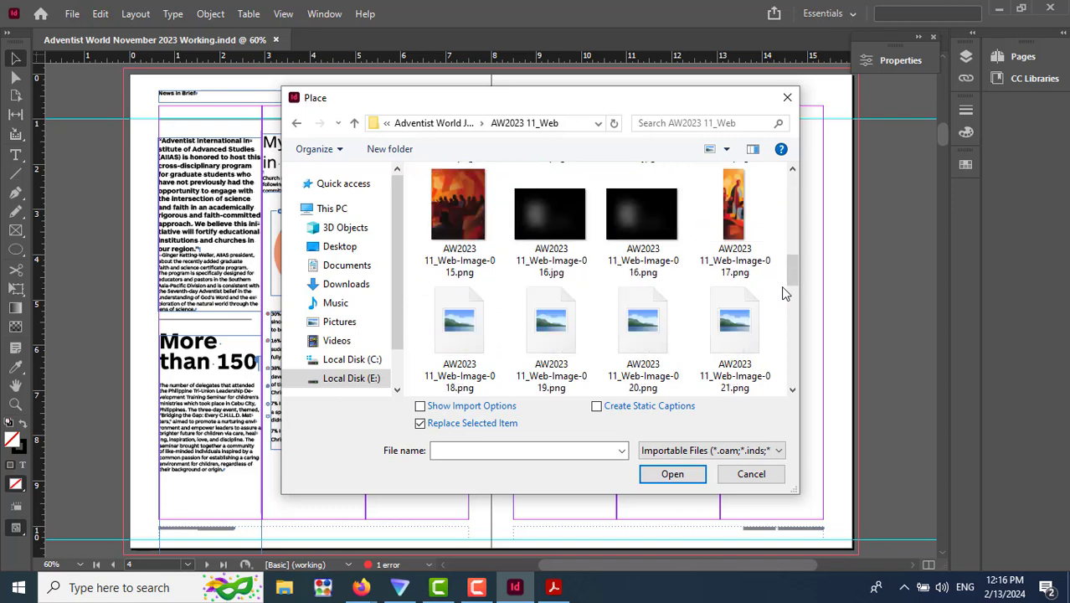
{"action": "scroll", "coordinate": [783, 292], "scroll_direction": "down", "scroll_amount": 1}
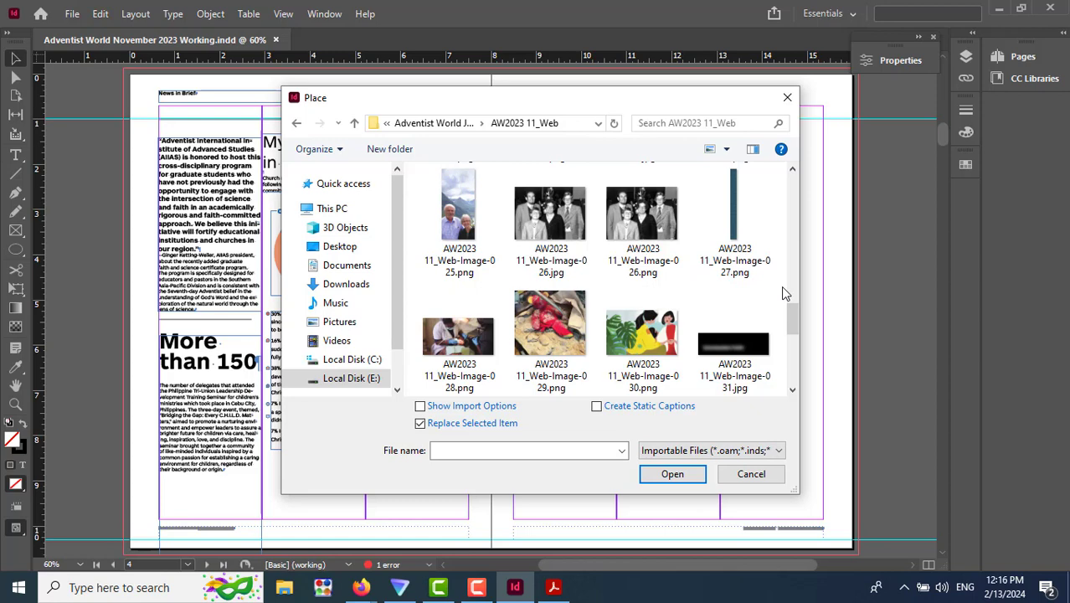
{"action": "scroll", "coordinate": [785, 292], "scroll_direction": "up", "scroll_amount": 1}
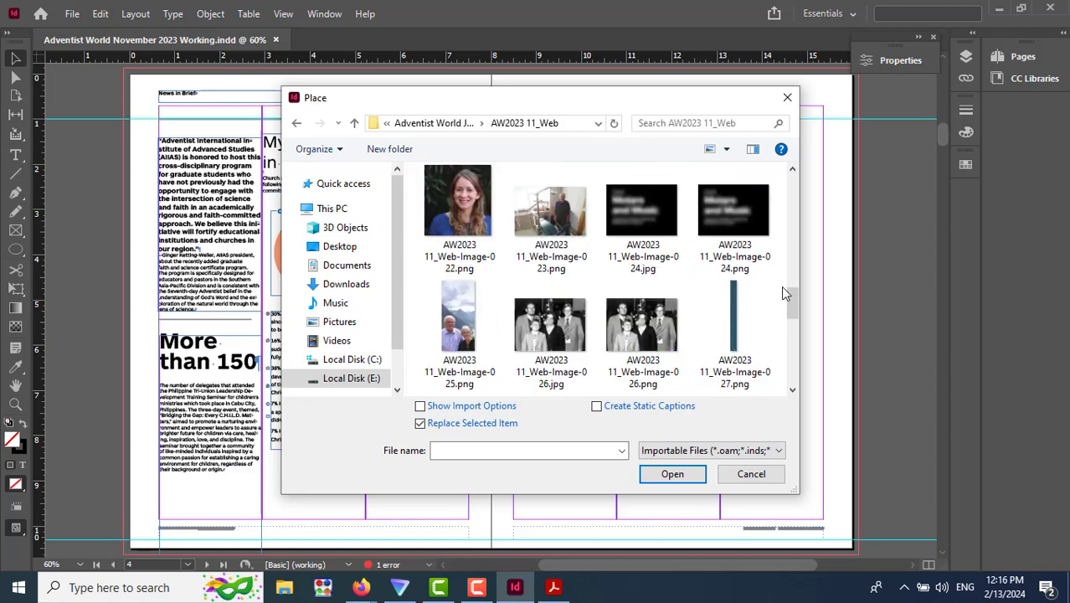
{"action": "scroll", "coordinate": [783, 292], "scroll_direction": "down", "scroll_amount": 3}
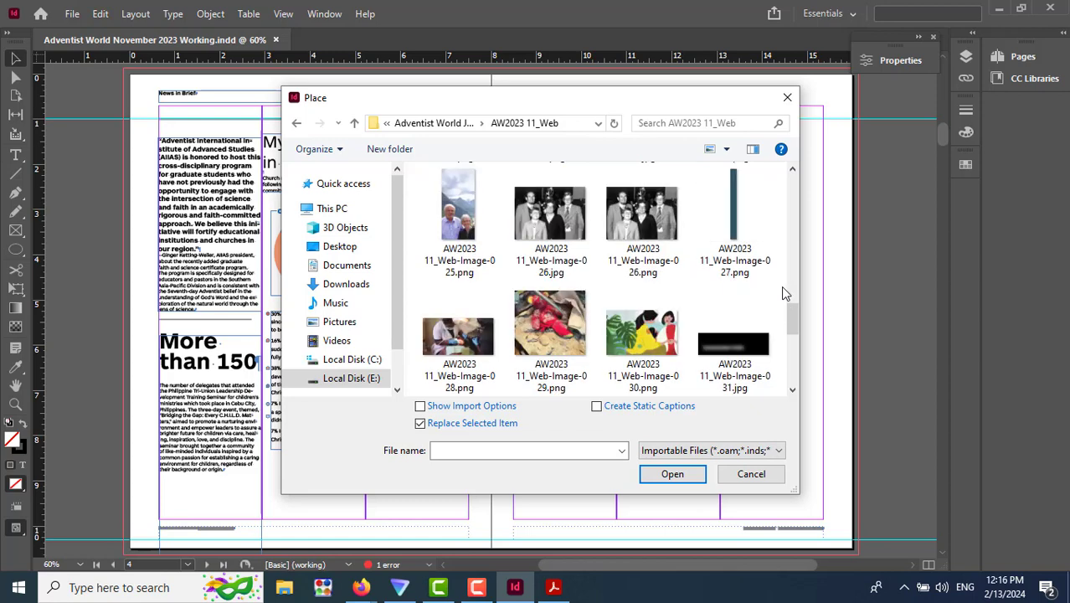
{"action": "scroll", "coordinate": [783, 292], "scroll_direction": "down", "scroll_amount": 2}
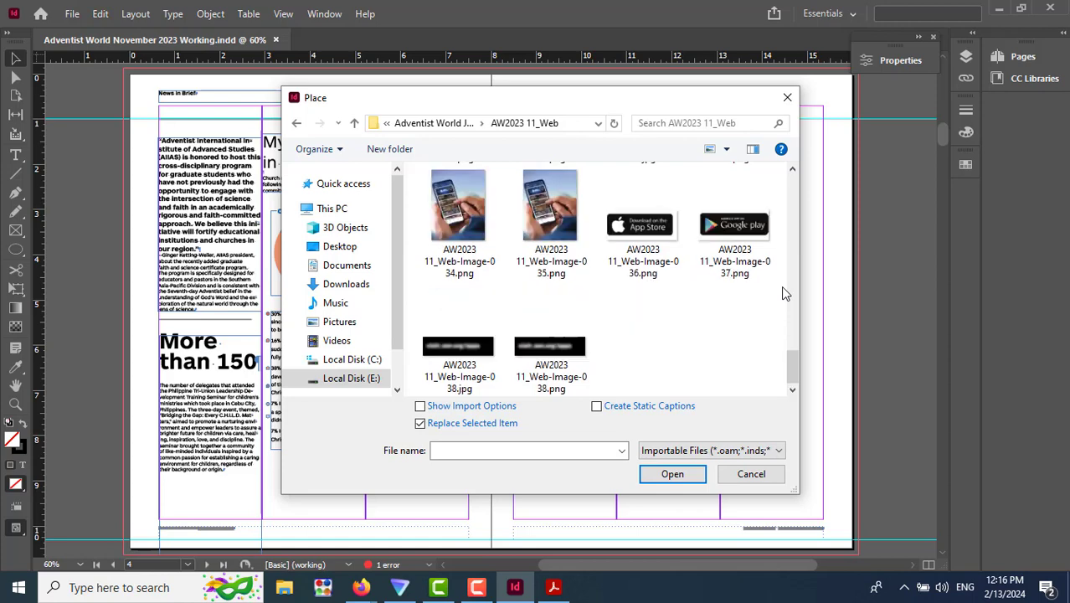
{"action": "scroll", "coordinate": [784, 292], "scroll_direction": "up", "scroll_amount": 3}
{"action": "double_click", "coordinate": [458, 324]}
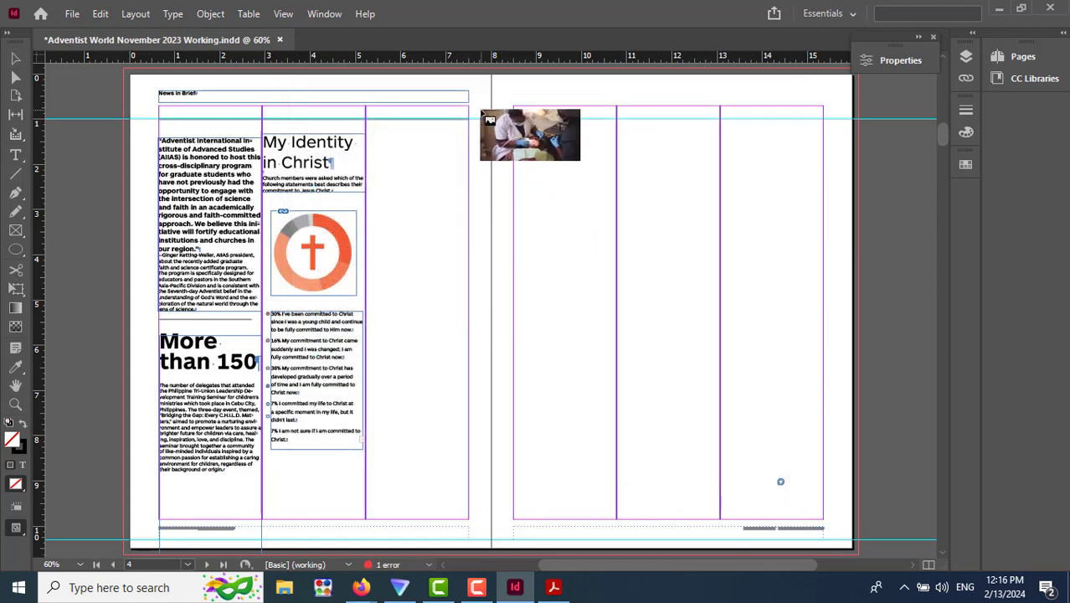
Place the dental photo across the full width of the spread's right page, move it to the lower half, and deselect it.
{"action": "left_click_drag", "start_coordinate": [485, 125], "coordinate": [642, 317]}
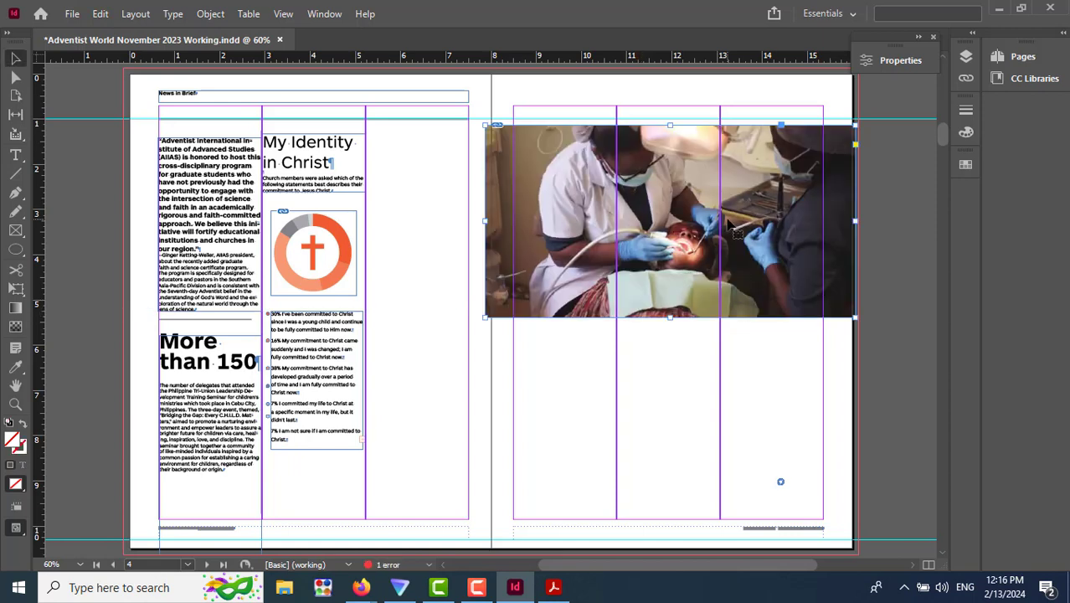
{"action": "left_click_drag", "start_coordinate": [667, 205], "coordinate": [673, 343]}
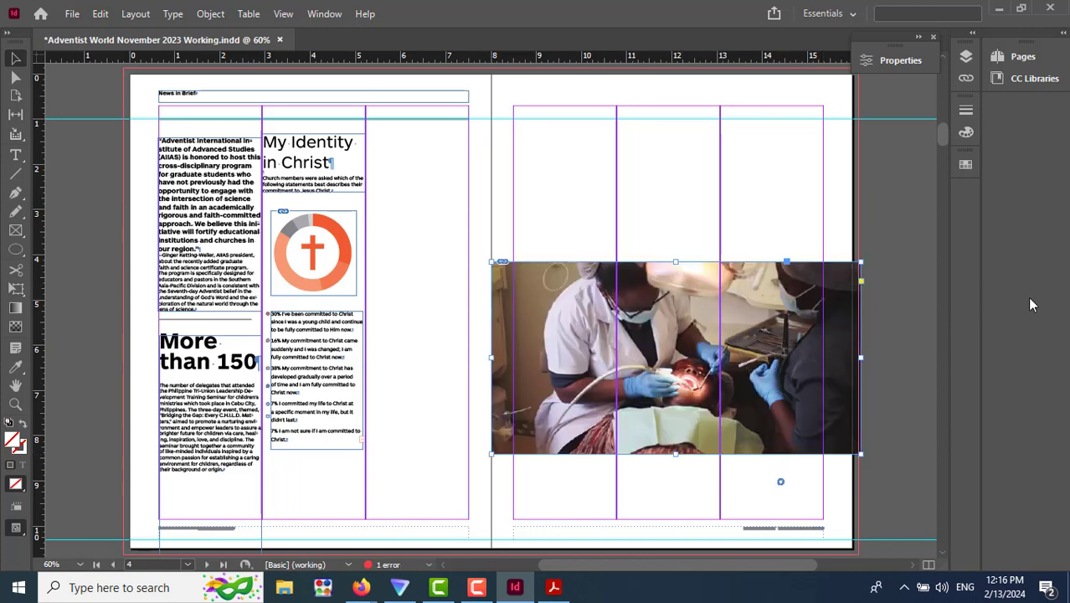
{"action": "left_click", "coordinate": [912, 309]}
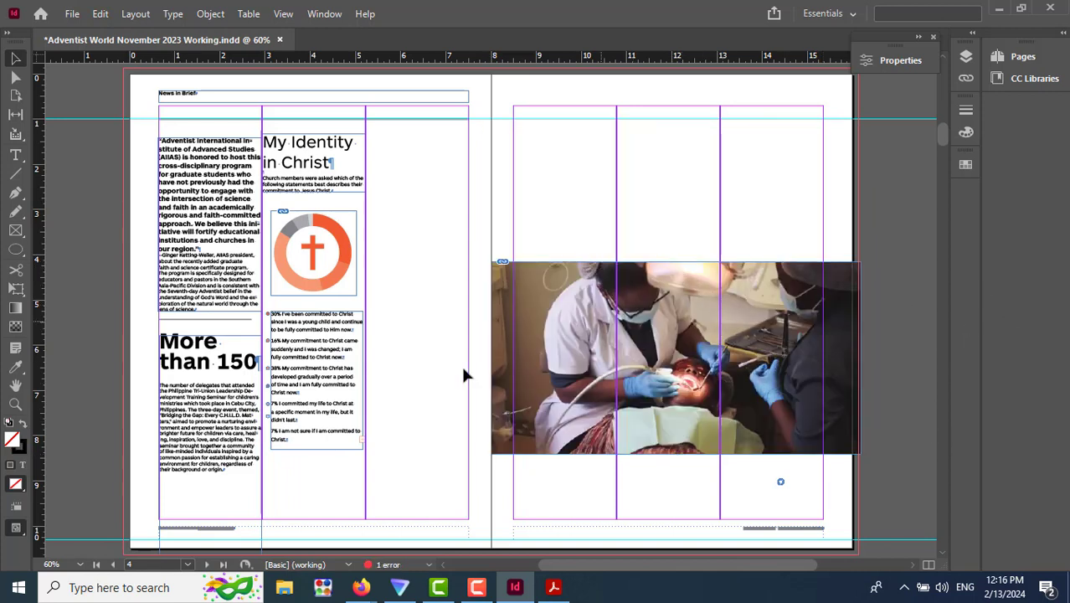
Switch to the Firefox window with the Meet call and search Google in a new tab for "adra logo green".
{"action": "mouse_move", "coordinate": [358, 589]}
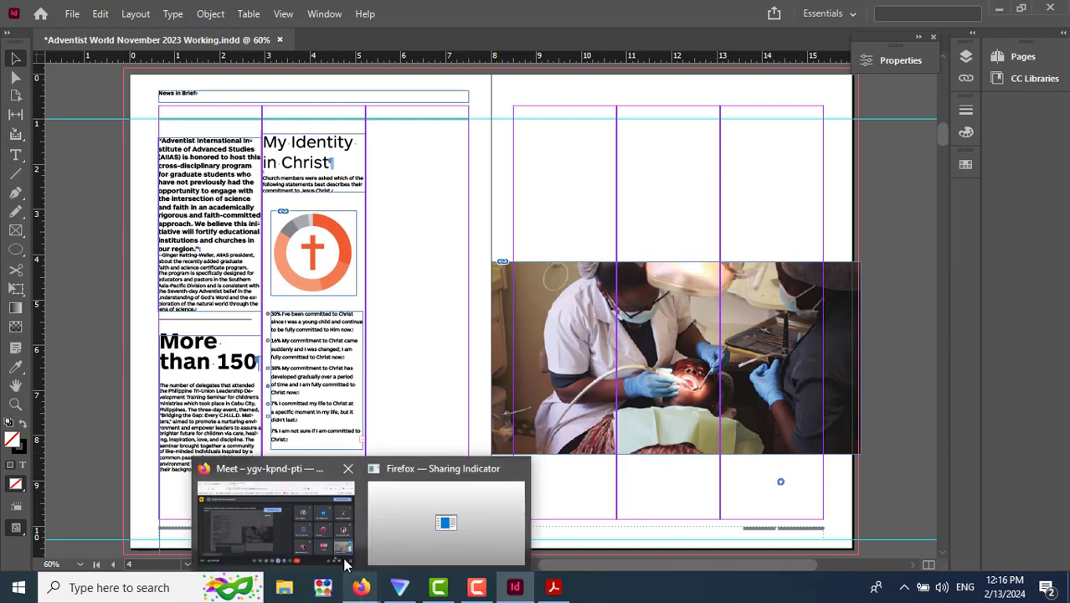
{"action": "mouse_move", "coordinate": [336, 549]}
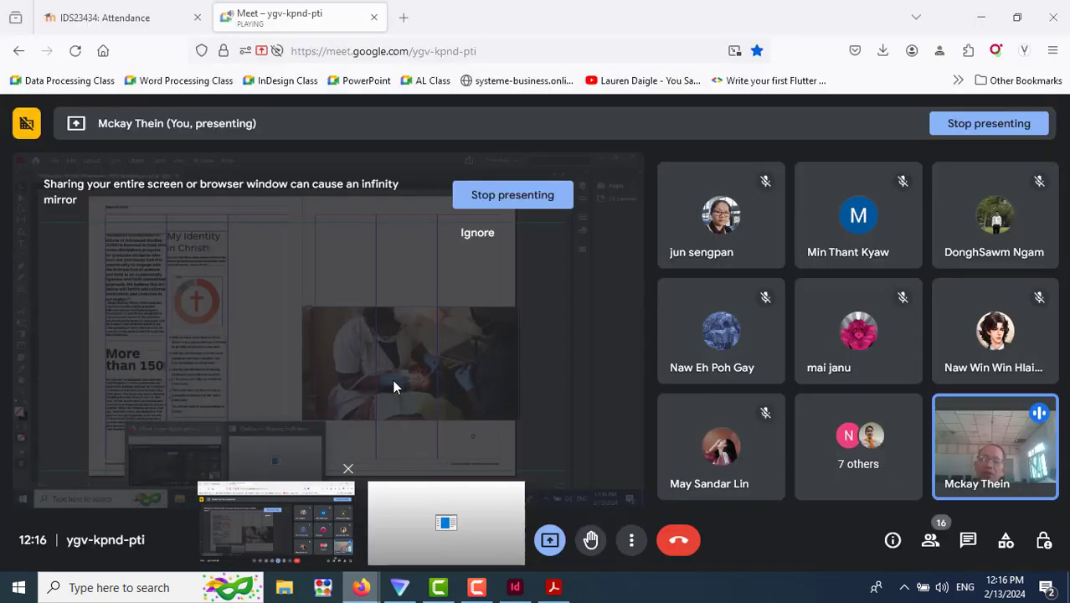
{"action": "left_click", "coordinate": [277, 518]}
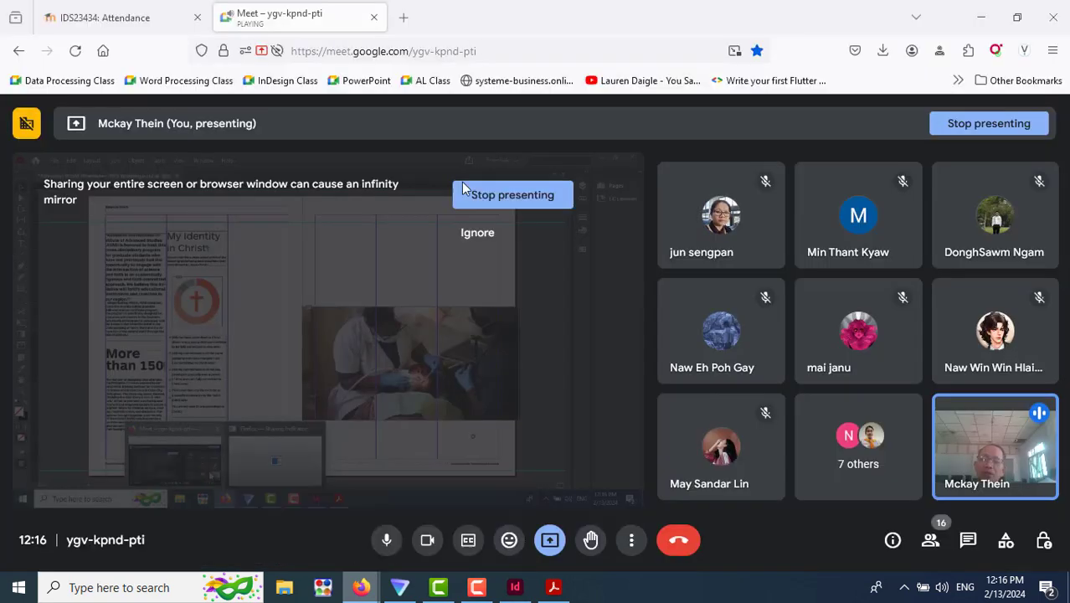
{"action": "left_click", "coordinate": [406, 24]}
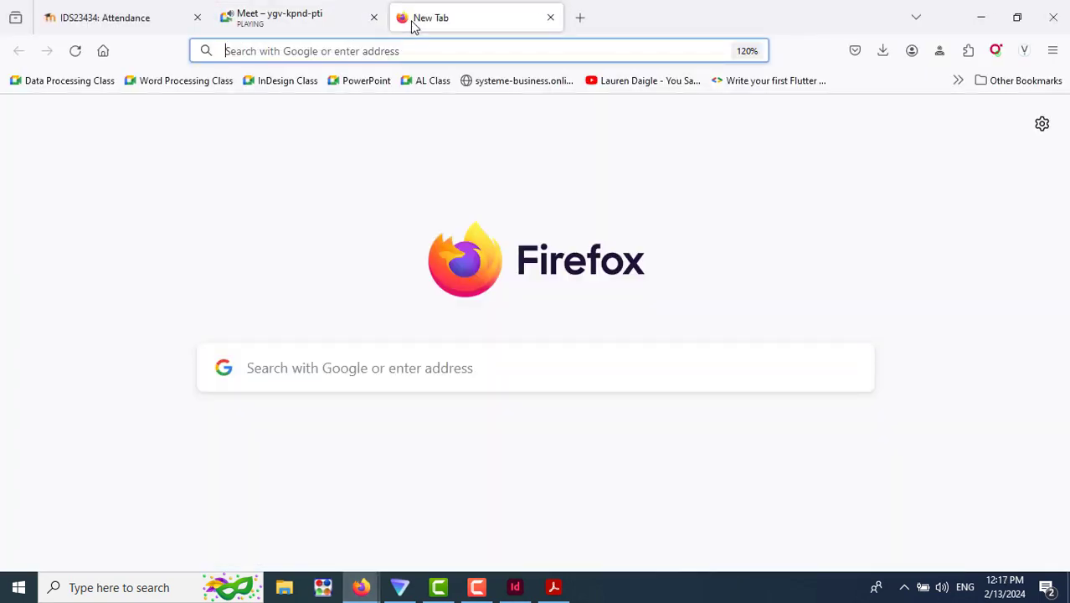
{"action": "type", "text": "a"}
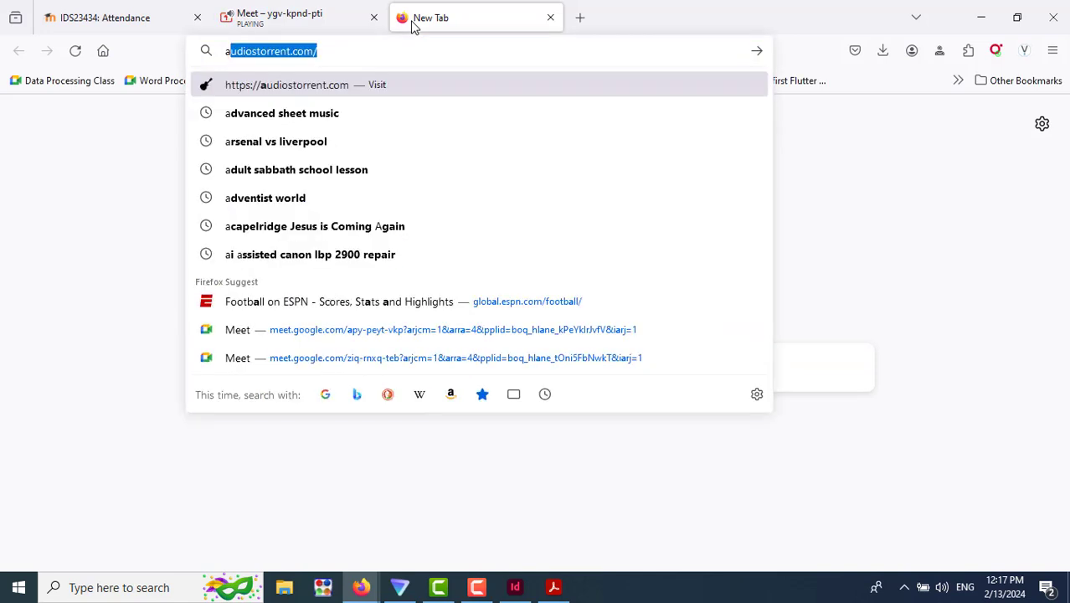
{"action": "type", "text": "dra logo green"}
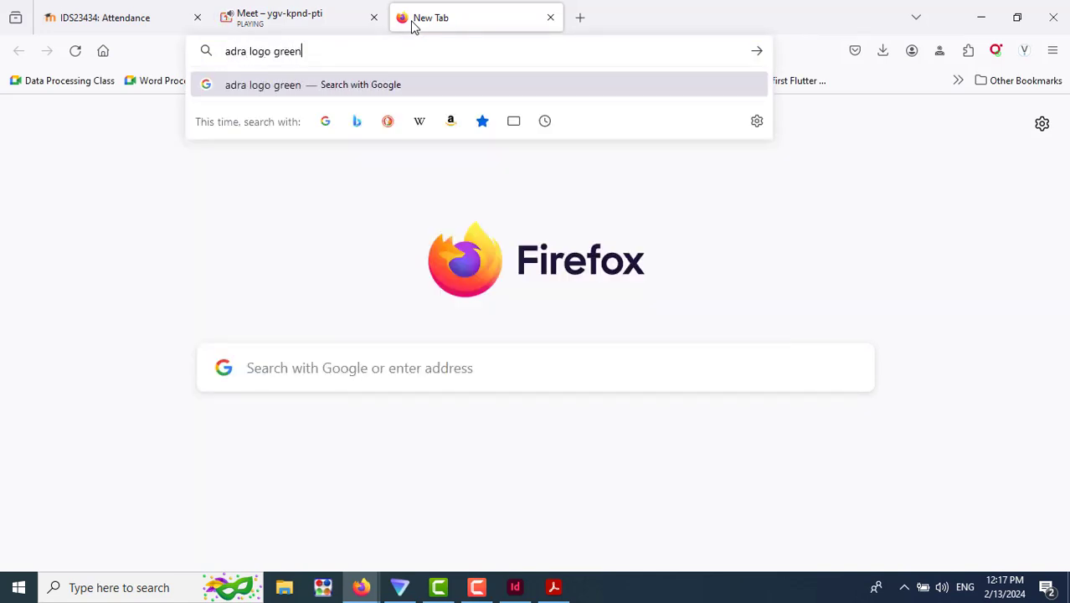
{"action": "key", "text": "Return"}
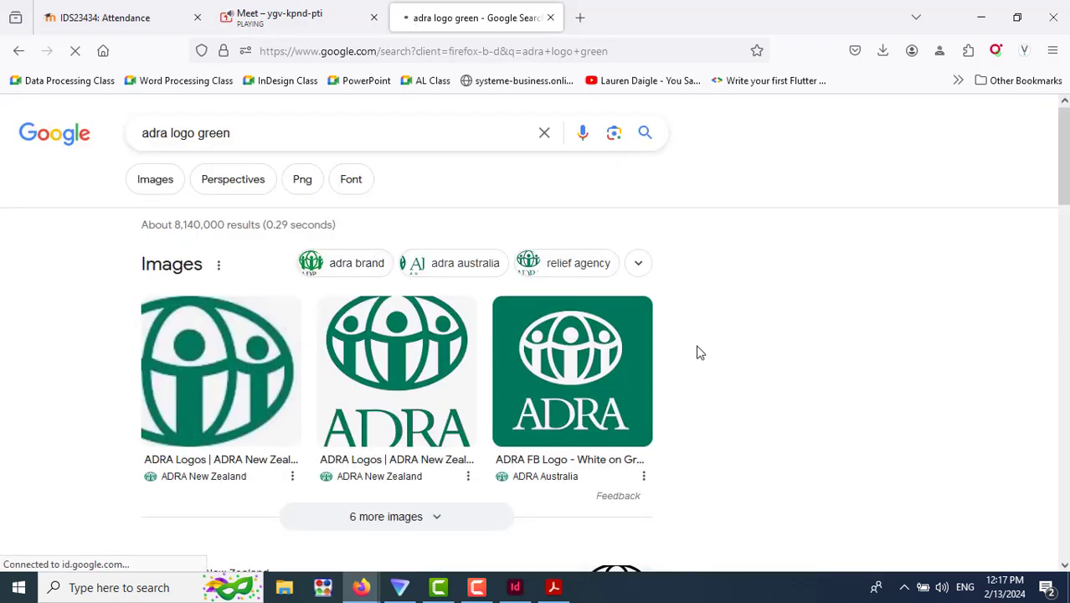
Look through the search results and open ADRA New Zealand's "ADRA Logos" page.
{"action": "scroll", "coordinate": [705, 352], "scroll_direction": "down", "scroll_amount": 3}
{"action": "scroll", "coordinate": [704, 347], "scroll_direction": "down", "scroll_amount": 5}
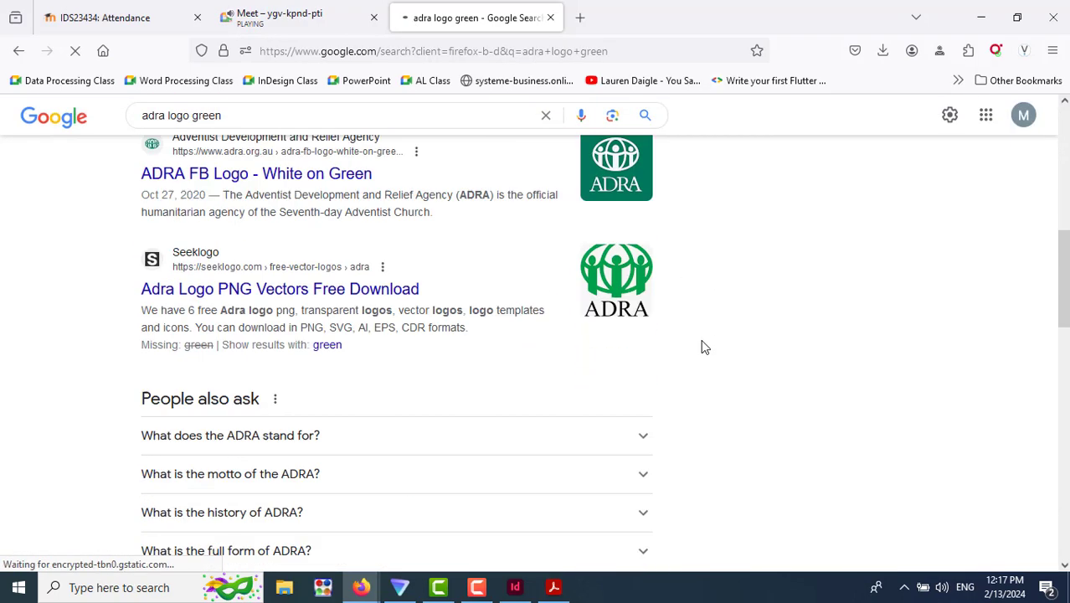
{"action": "scroll", "coordinate": [704, 347], "scroll_direction": "up", "scroll_amount": 3}
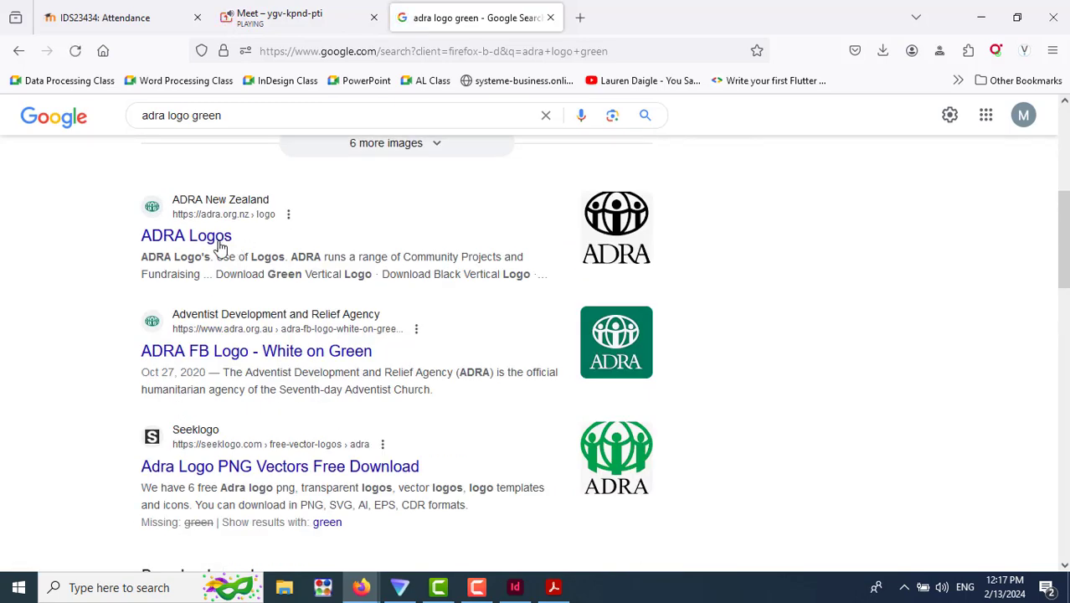
{"action": "left_click", "coordinate": [176, 243]}
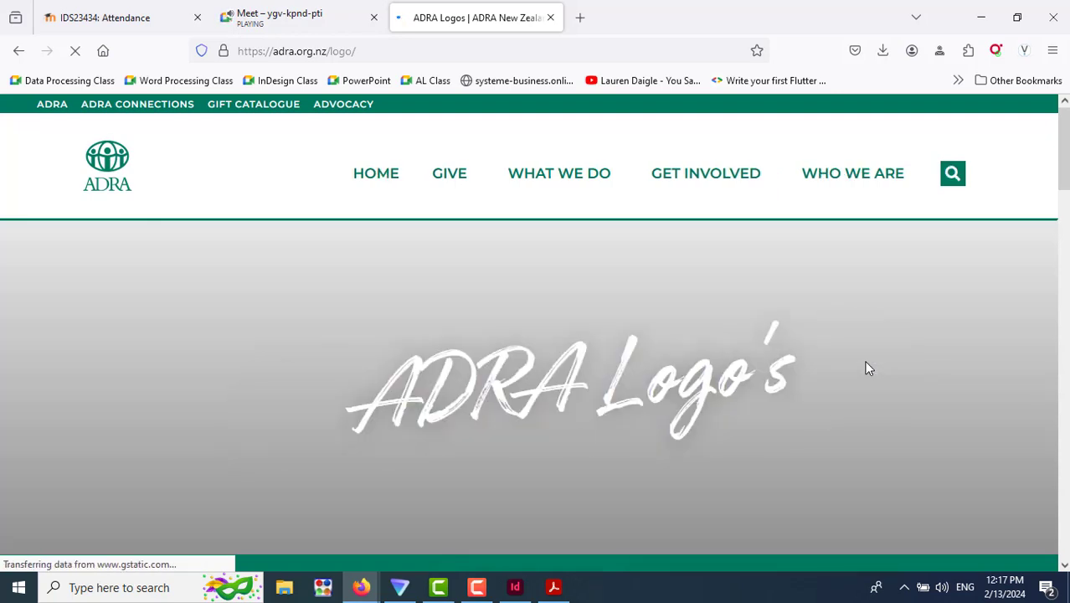
Examine the ADRA Logos page, from the usage notes through the horizontal, vertical and Love Thy Neighbour logos to the footer.
{"action": "scroll", "coordinate": [885, 355], "scroll_direction": "down", "scroll_amount": 2}
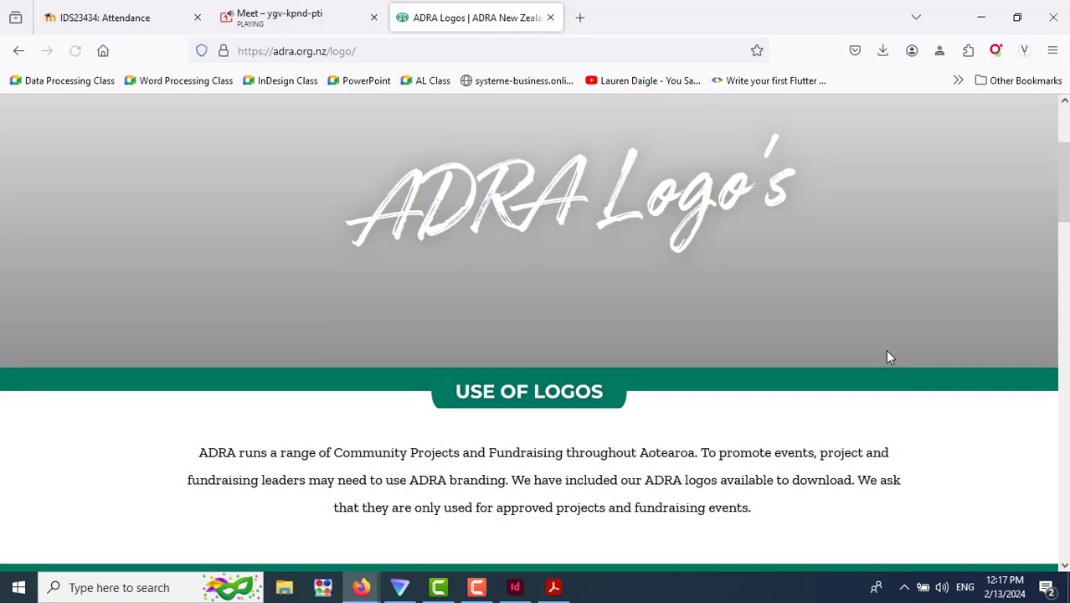
{"action": "scroll", "coordinate": [889, 357], "scroll_direction": "down", "scroll_amount": 2}
{"action": "scroll", "coordinate": [889, 358], "scroll_direction": "down", "scroll_amount": 6}
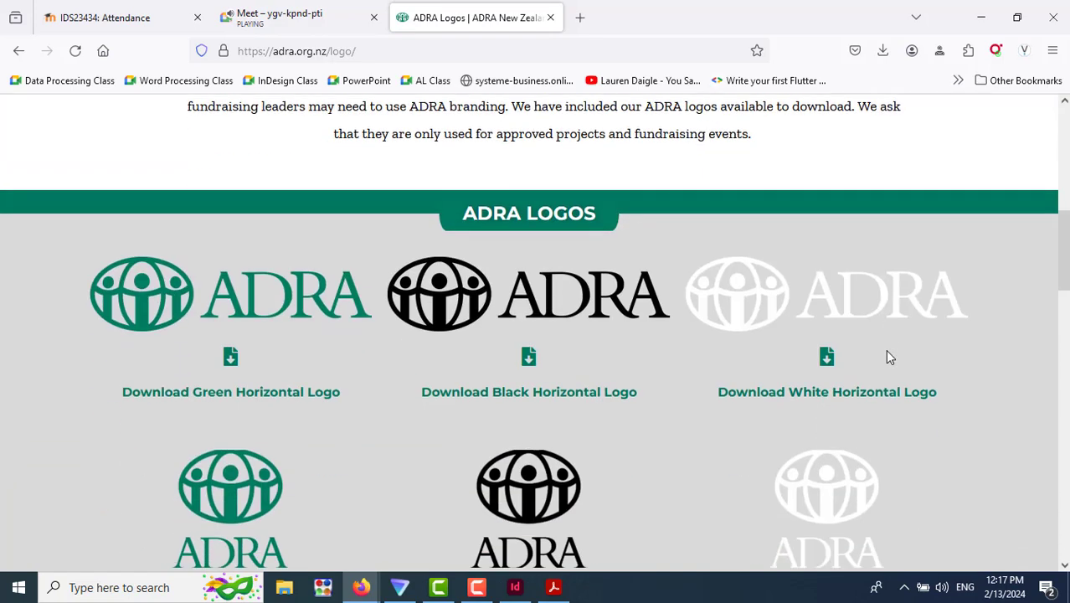
{"action": "scroll", "coordinate": [888, 357], "scroll_direction": "up", "scroll_amount": 3}
{"action": "scroll", "coordinate": [889, 357], "scroll_direction": "up", "scroll_amount": 1}
{"action": "scroll", "coordinate": [764, 486], "scroll_direction": "down", "scroll_amount": 3}
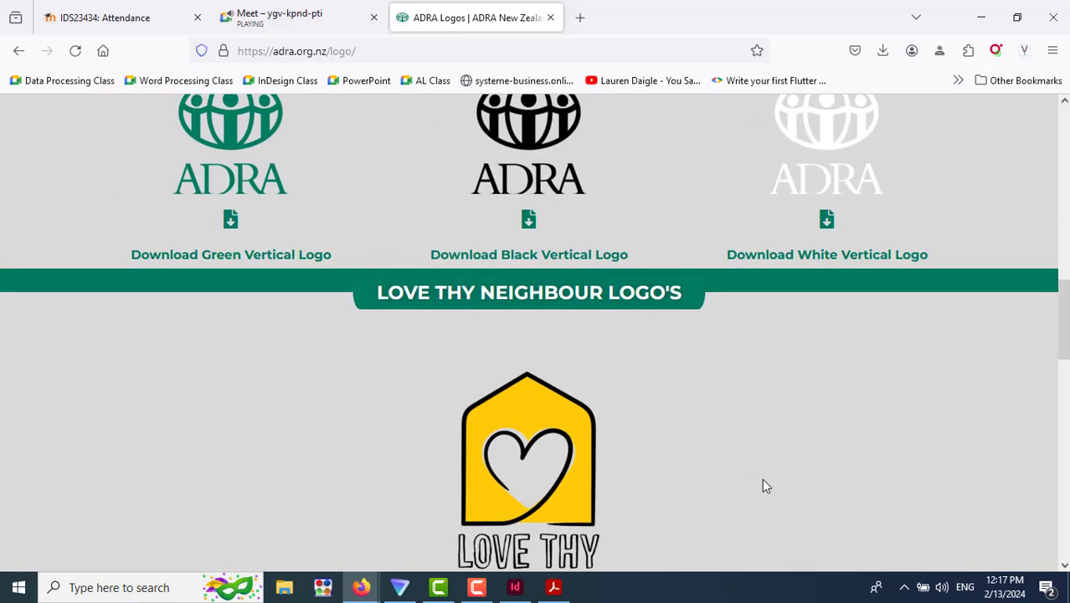
{"action": "scroll", "coordinate": [763, 486], "scroll_direction": "down", "scroll_amount": 5}
{"action": "scroll", "coordinate": [764, 486], "scroll_direction": "up", "scroll_amount": 2}
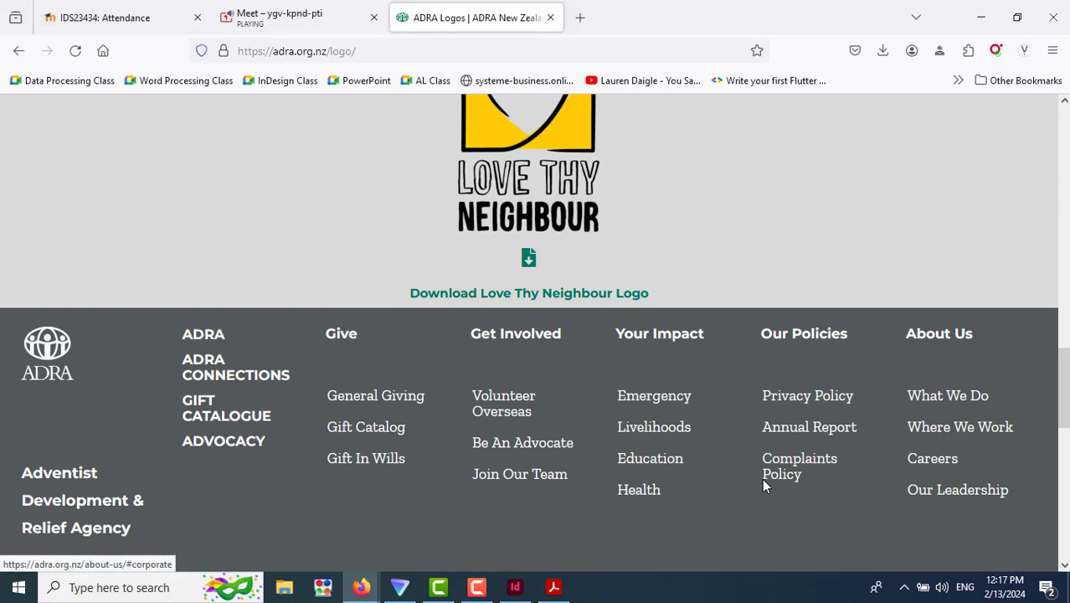
{"action": "scroll", "coordinate": [764, 486], "scroll_direction": "up", "scroll_amount": 8}
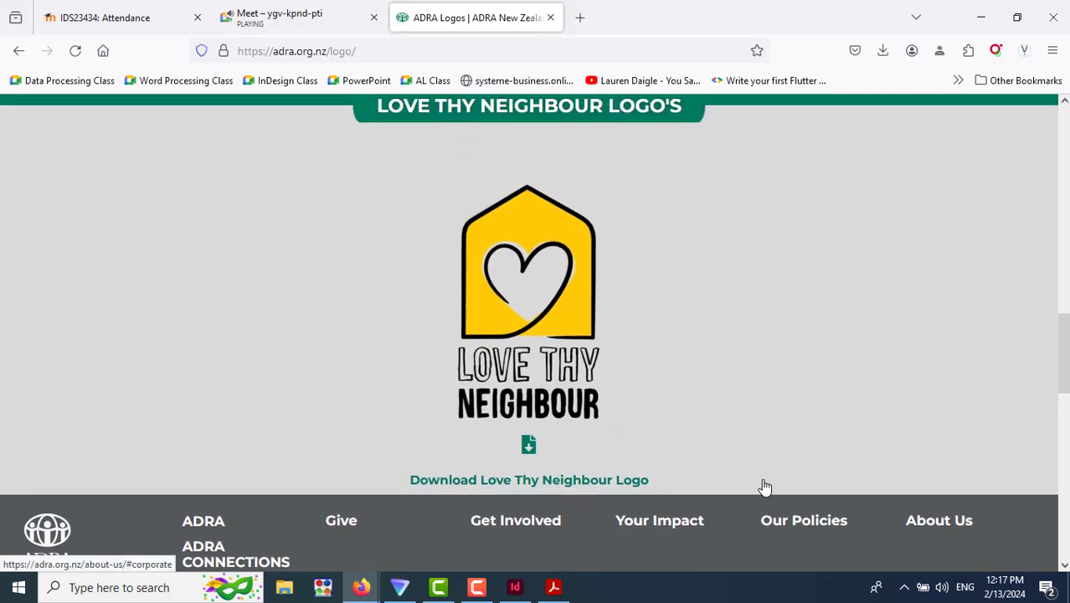
{"action": "scroll", "coordinate": [762, 478], "scroll_direction": "down", "scroll_amount": 2}
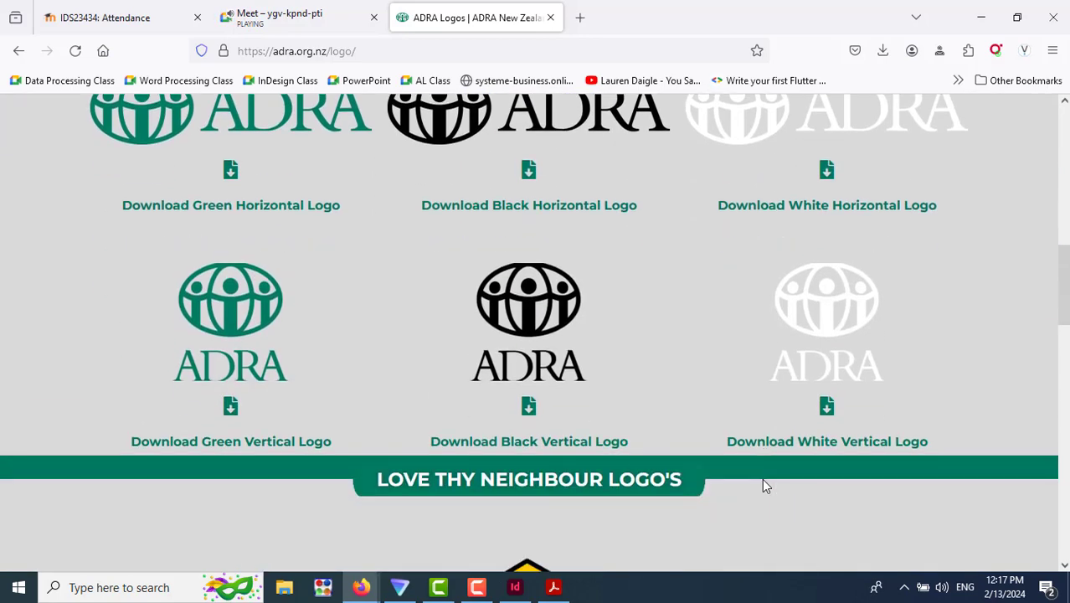
Compare the green horizontal and vertical ADRA logos and open the horizontal one, ADRA-Horizontal-Logo.png.
{"action": "scroll", "coordinate": [366, 396], "scroll_direction": "up", "scroll_amount": 2}
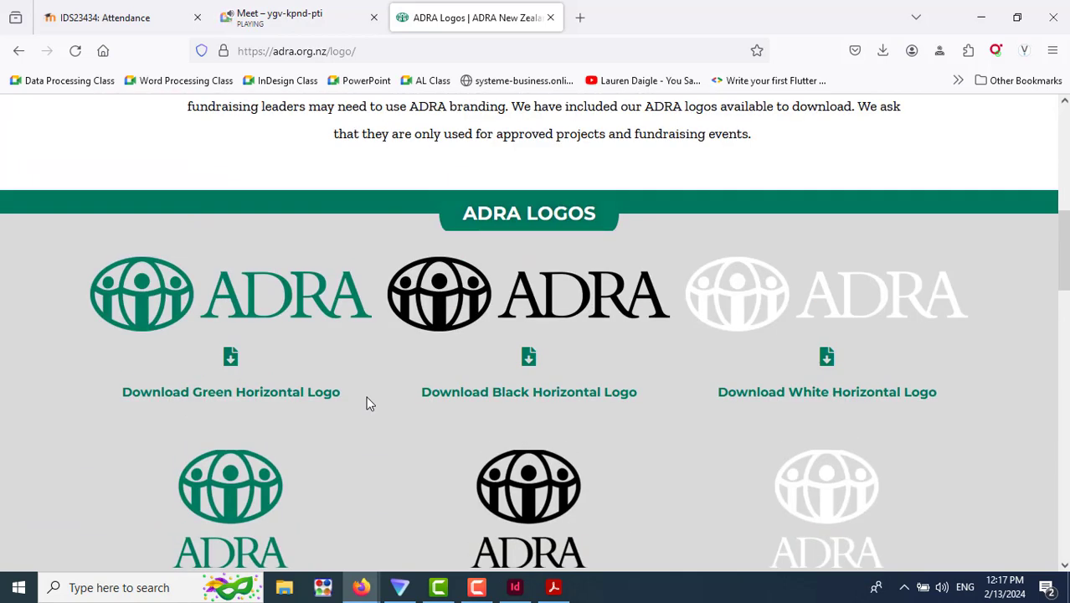
{"action": "scroll", "coordinate": [366, 396], "scroll_direction": "down", "scroll_amount": 4}
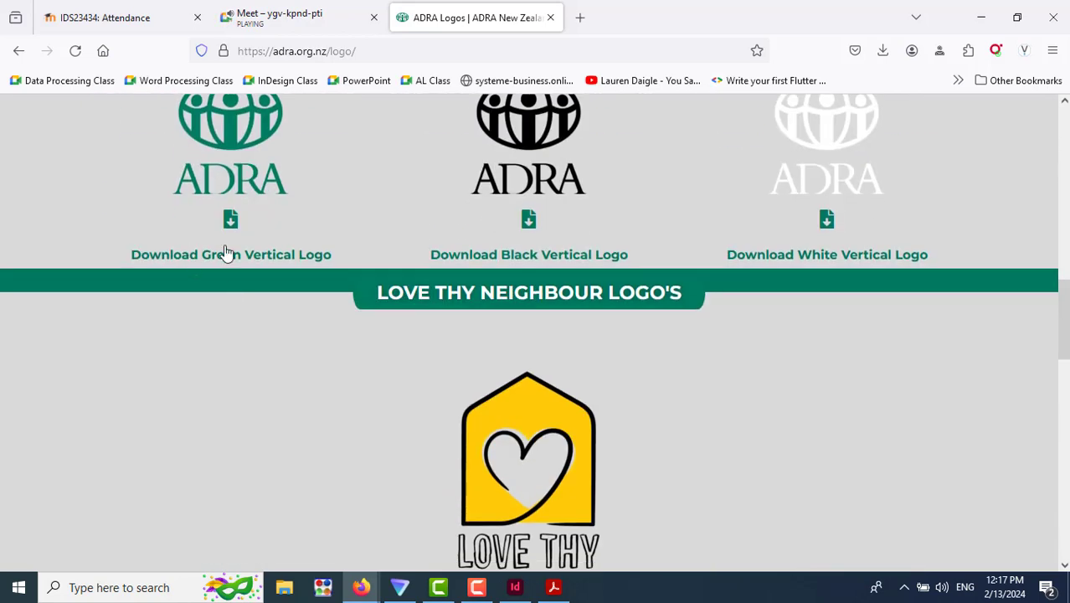
{"action": "scroll", "coordinate": [367, 318], "scroll_direction": "up", "scroll_amount": 4}
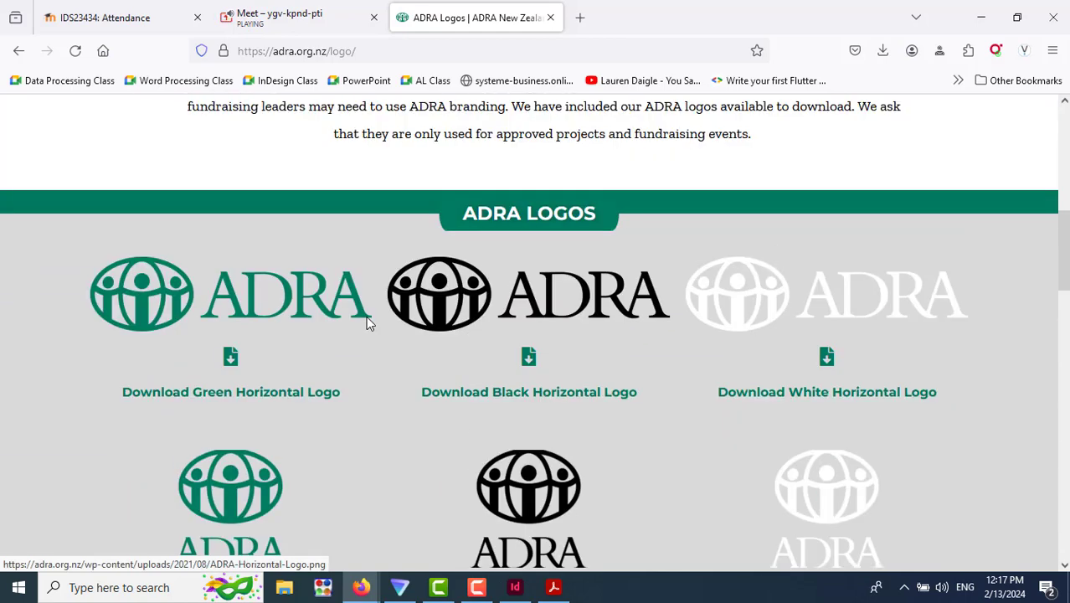
{"action": "scroll", "coordinate": [366, 316], "scroll_direction": "down", "scroll_amount": 2}
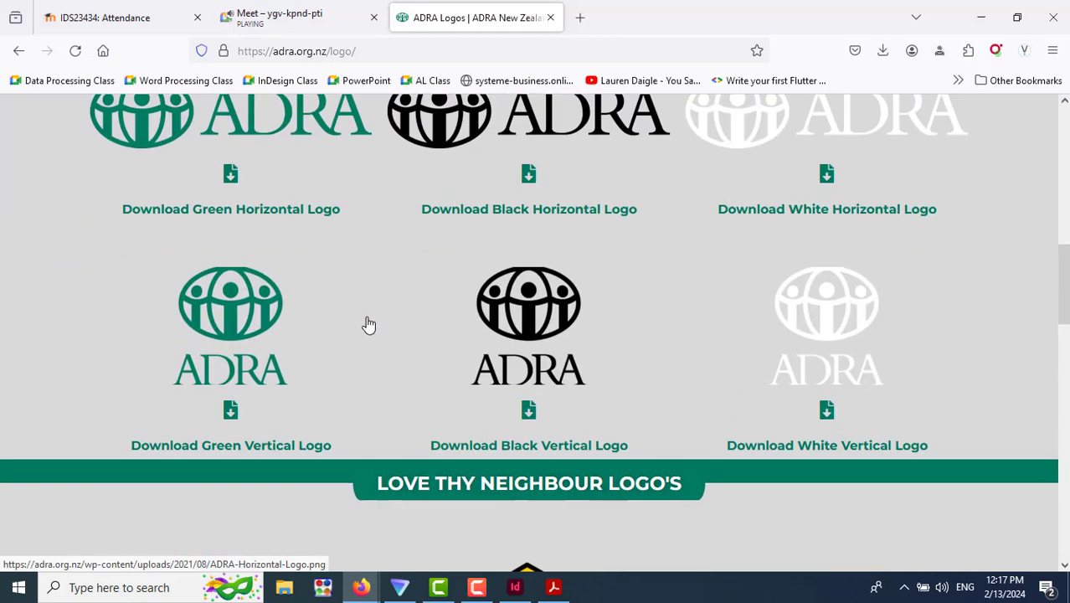
{"action": "scroll", "coordinate": [366, 315], "scroll_direction": "up", "scroll_amount": 2}
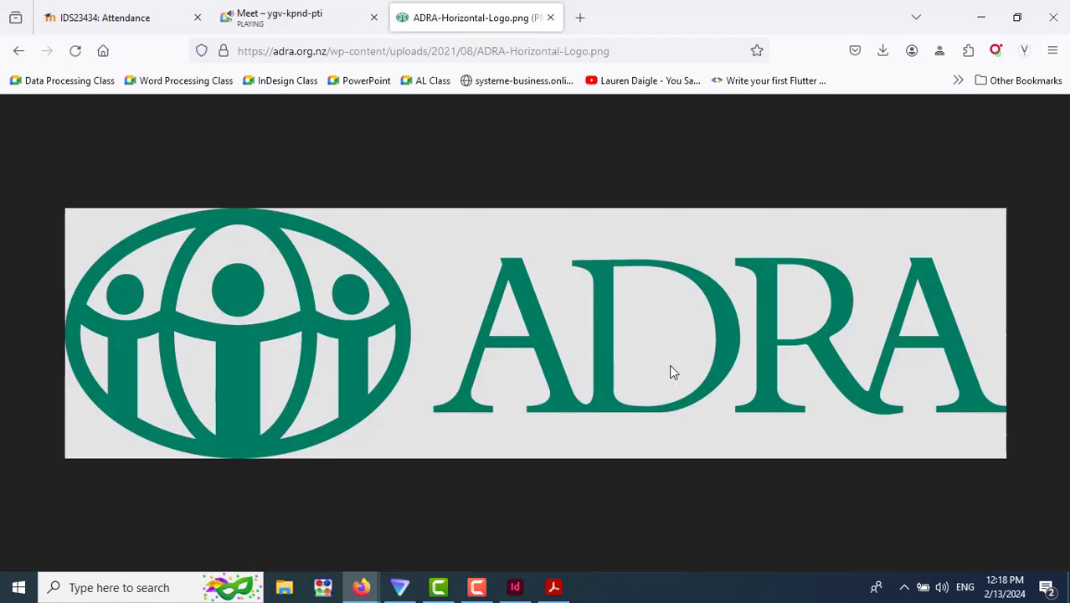
Save ADRA-Horizontal-Logo.png into the Adventist World Journal Project November 2023 folder on drive E: and close its browser tab.
{"action": "right_click", "coordinate": [414, 352]}
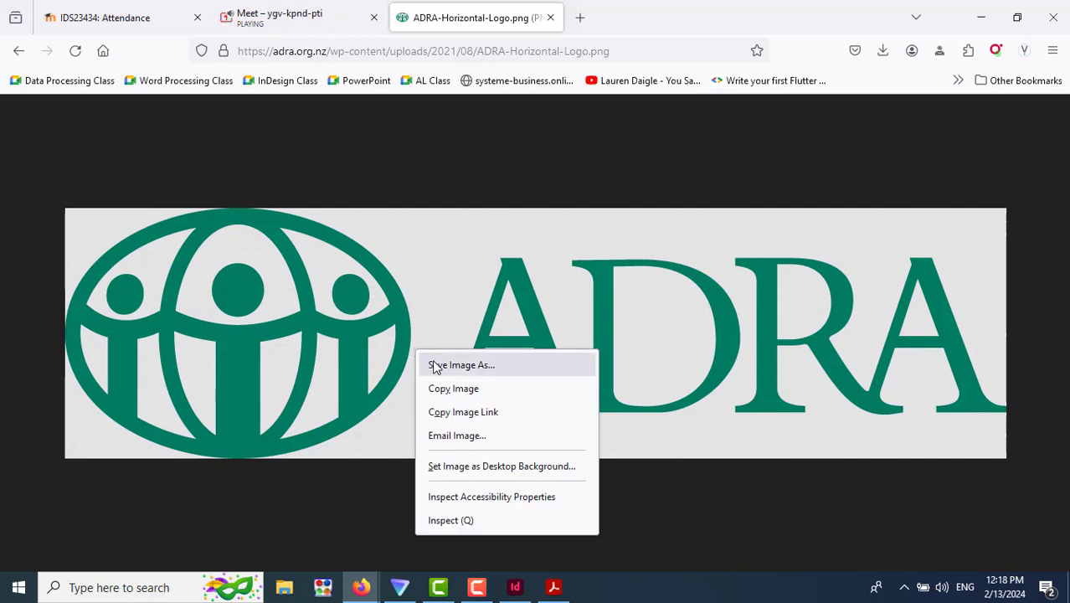
{"action": "left_click", "coordinate": [435, 366]}
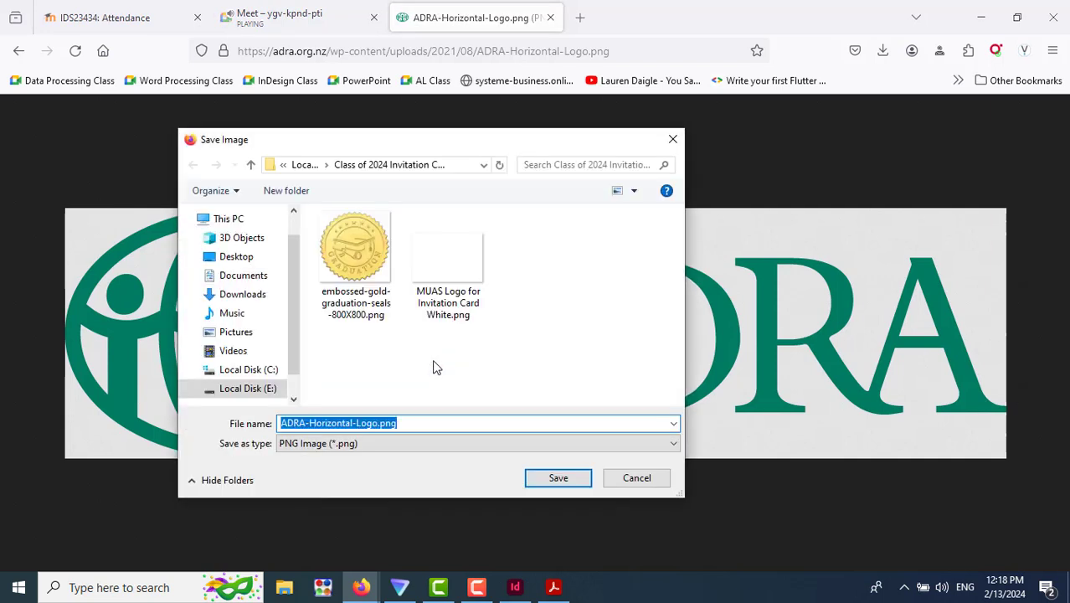
{"action": "left_click", "coordinate": [268, 392]}
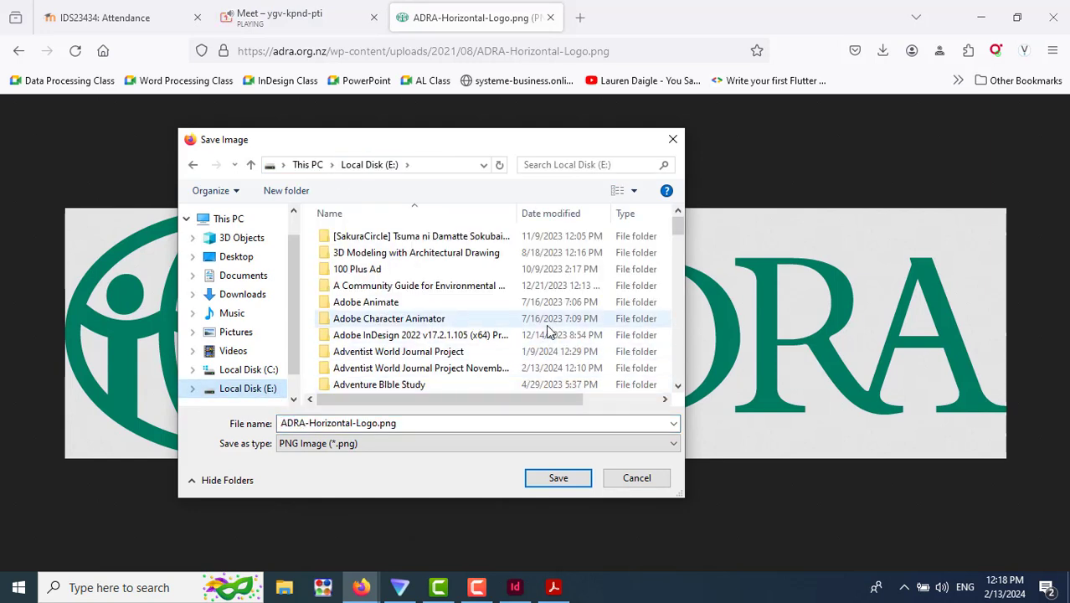
{"action": "double_click", "coordinate": [498, 368]}
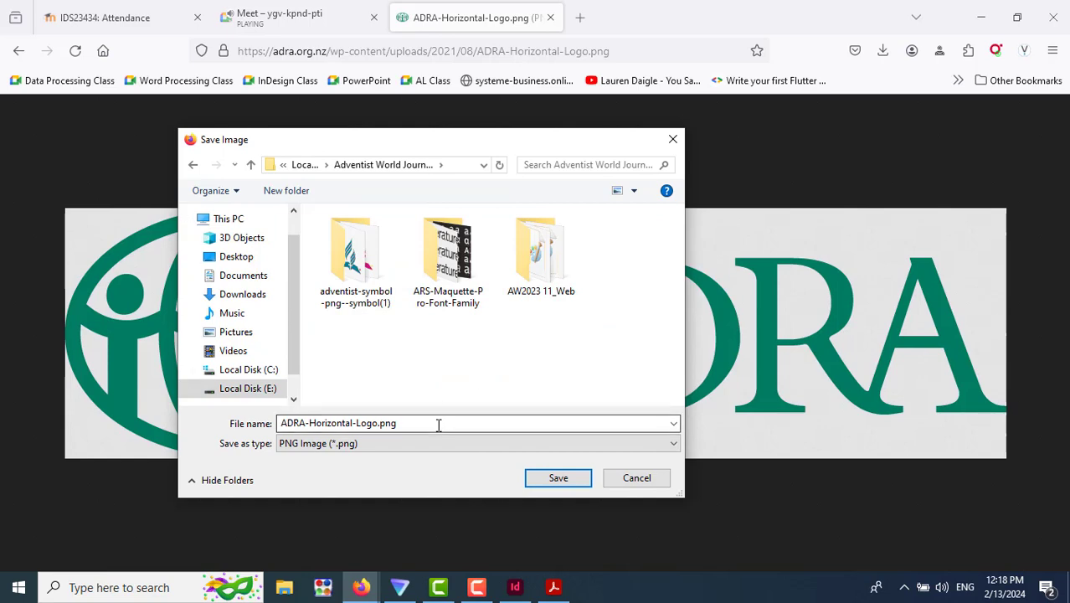
{"action": "left_click", "coordinate": [557, 479]}
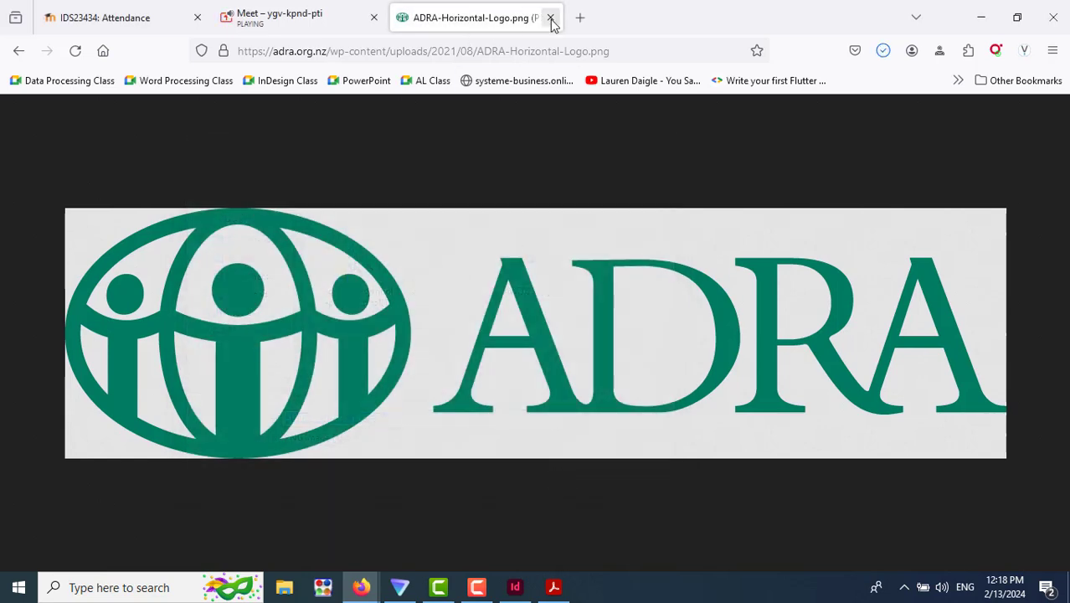
{"action": "left_click", "coordinate": [550, 17]}
{"action": "left_click", "coordinate": [517, 588]}
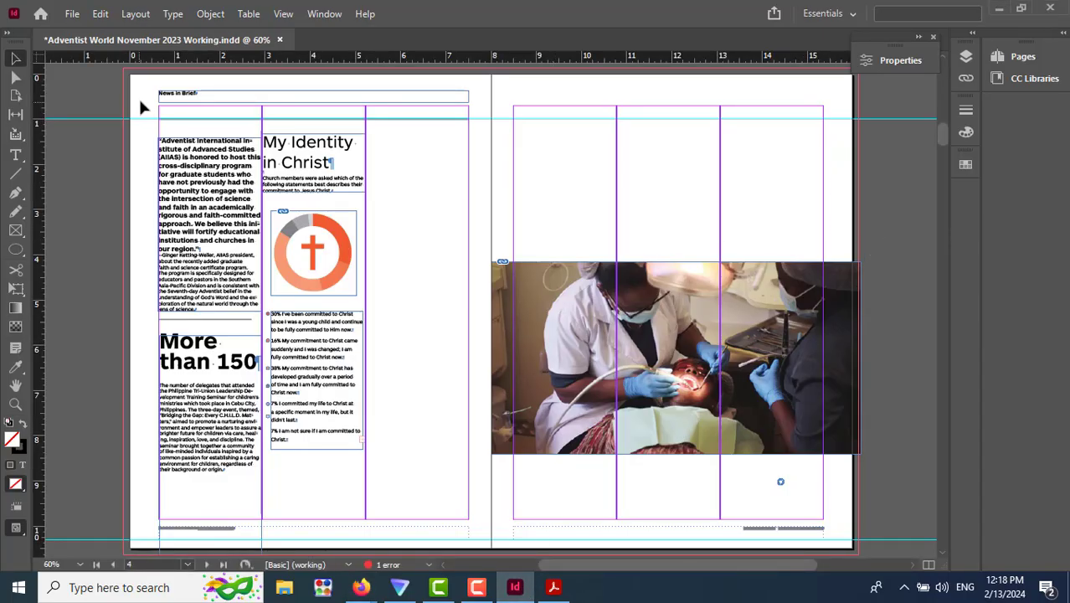
{"action": "left_click", "coordinate": [72, 17]}
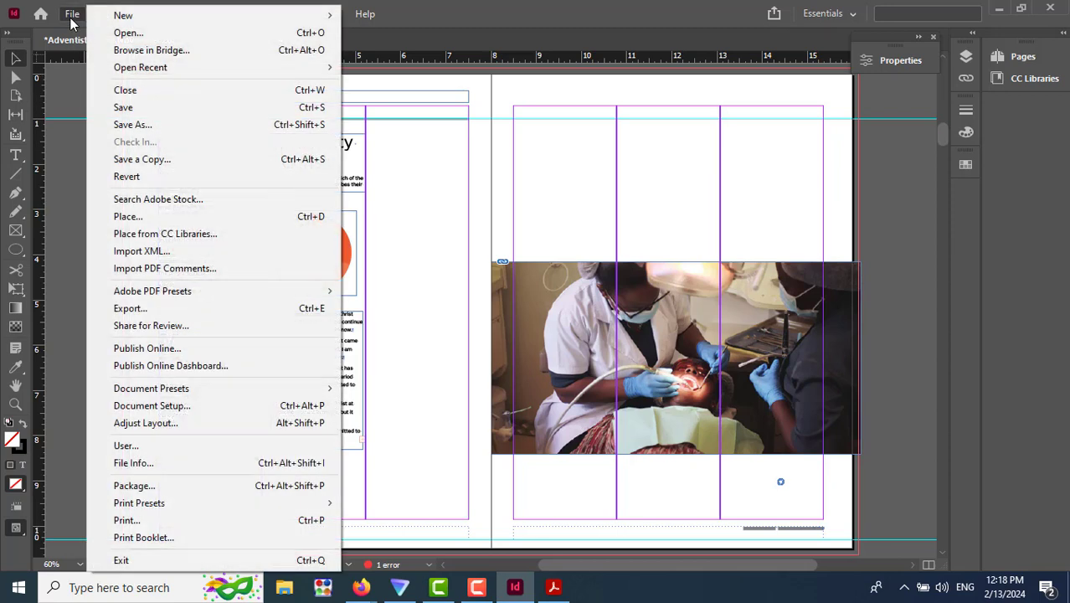
{"action": "left_click", "coordinate": [160, 217]}
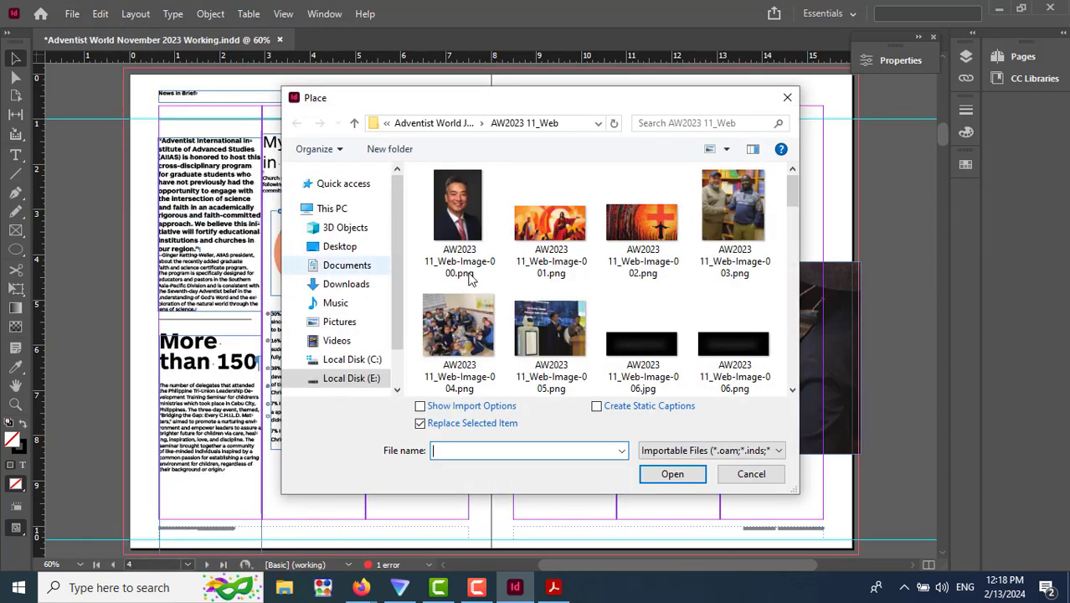
{"action": "left_click_drag", "start_coordinate": [793, 188], "coordinate": [758, 176]}
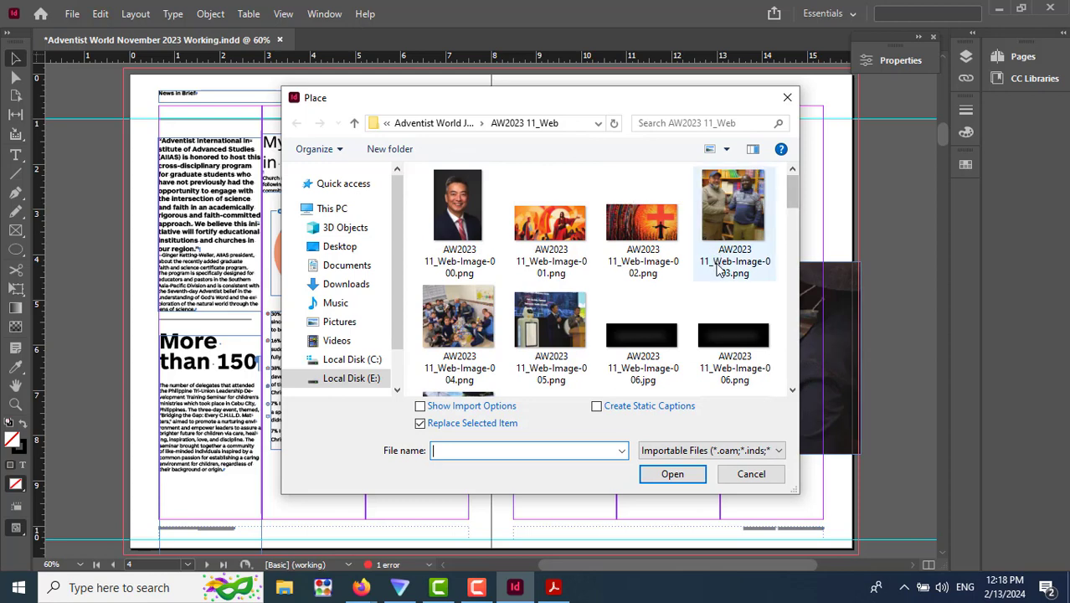
{"action": "scroll", "coordinate": [735, 251], "scroll_direction": "down", "scroll_amount": 3}
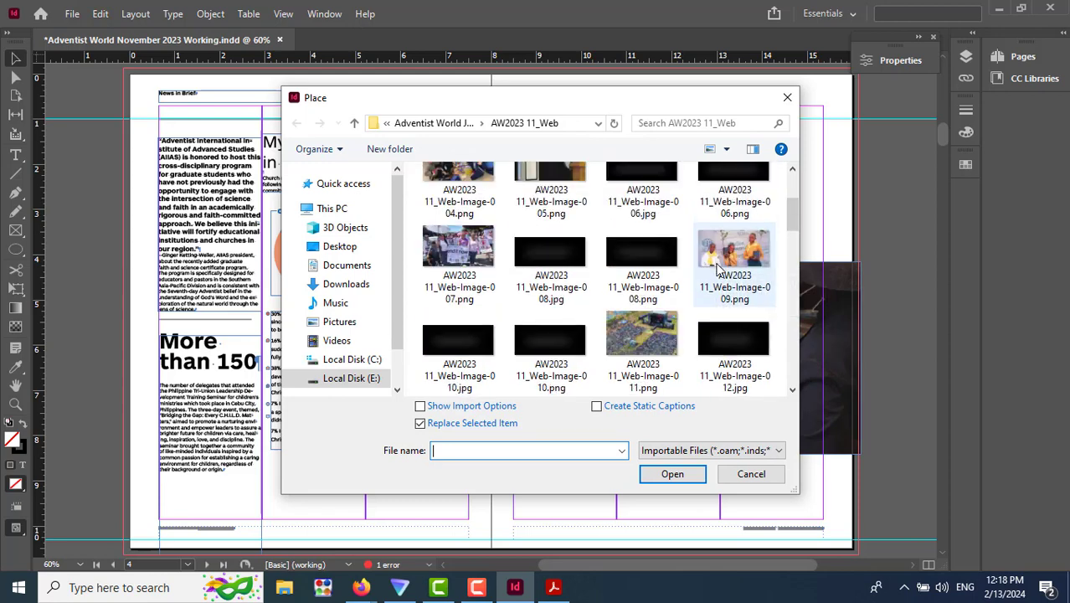
{"action": "left_click", "coordinate": [751, 473]}
Switch to Firefox, show the downloaded ADRA logo in its folder, and restore the folder window to a smaller size.
{"action": "mouse_move", "coordinate": [359, 591]}
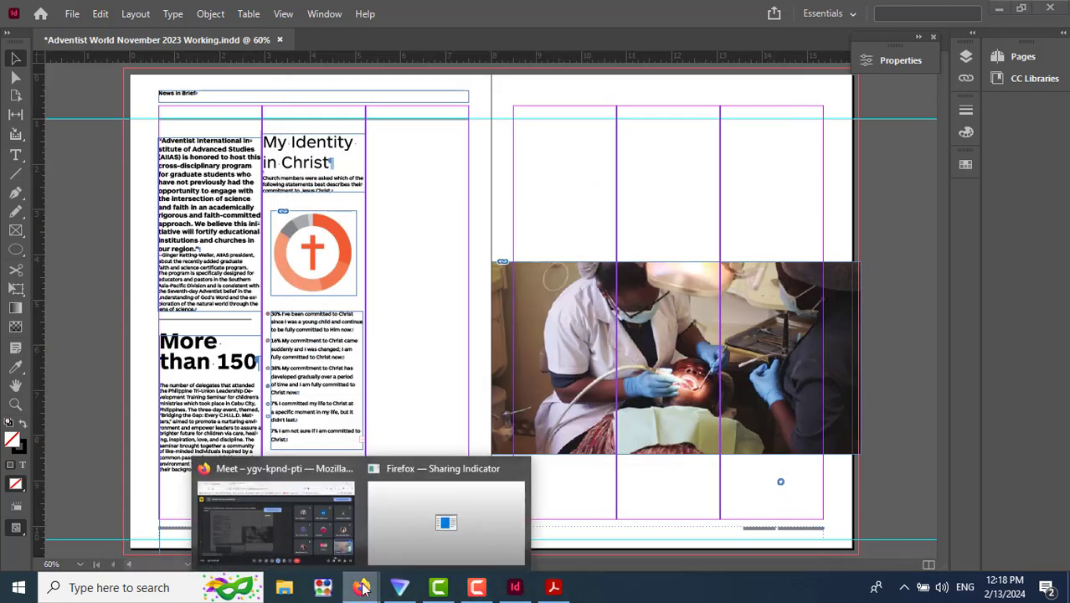
{"action": "left_click", "coordinate": [313, 550]}
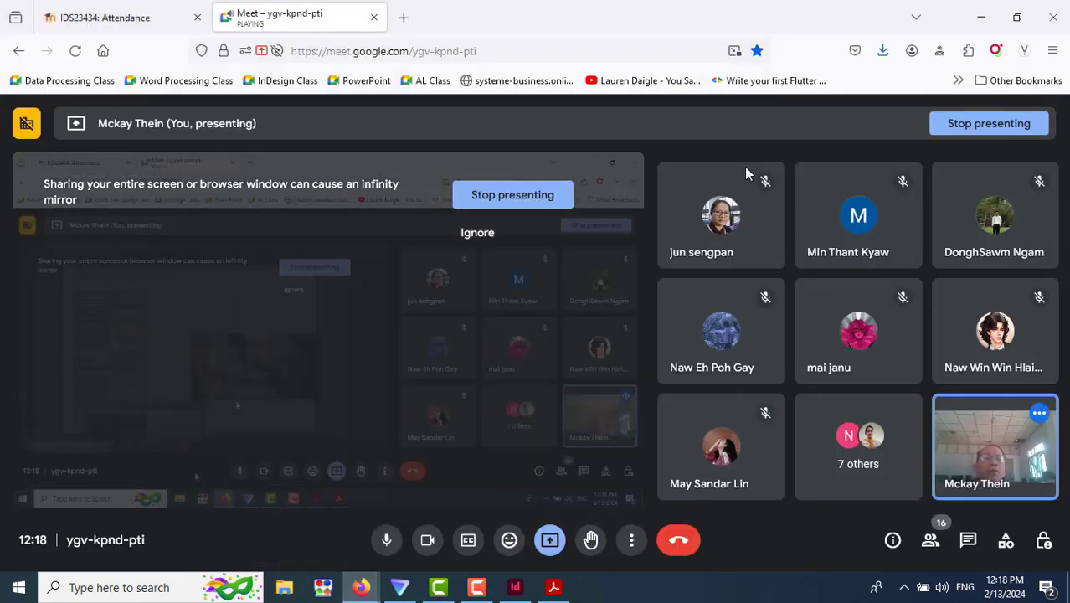
{"action": "left_click", "coordinate": [883, 50]}
{"action": "left_click", "coordinate": [873, 90]}
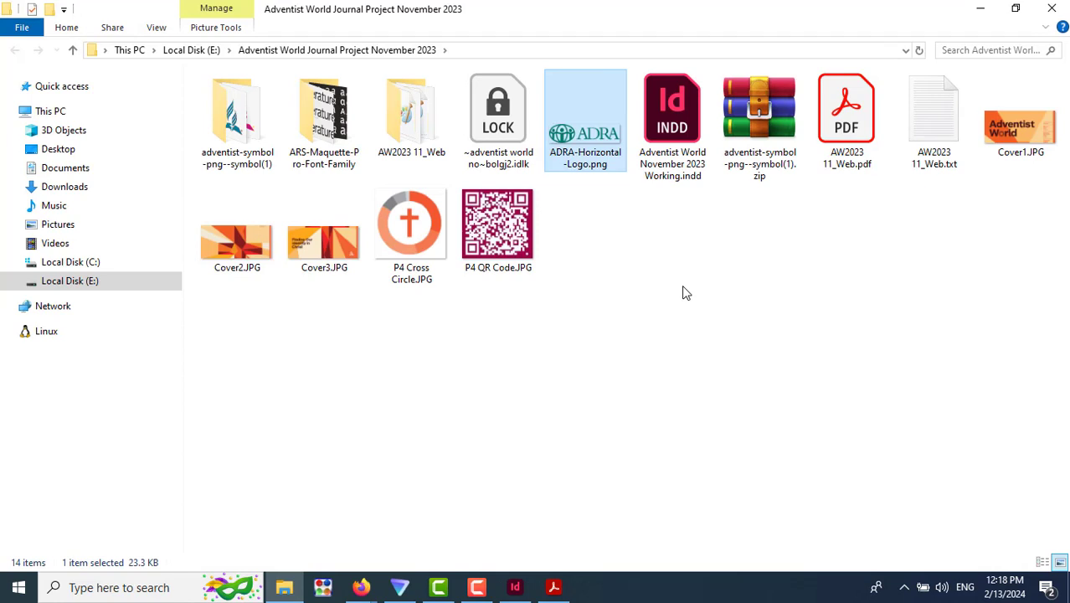
{"action": "left_click", "coordinate": [1014, 9]}
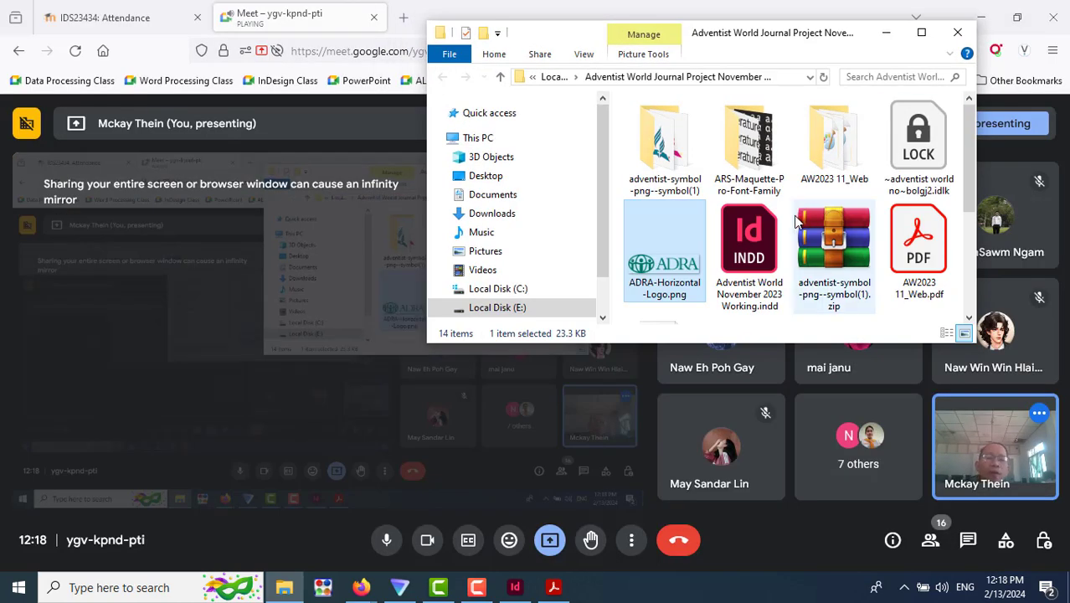
Return to InDesign and place ADRA-Horizontal-Logo.png from the folder window beneath the dental photo in the first column.
{"action": "left_click", "coordinate": [515, 587]}
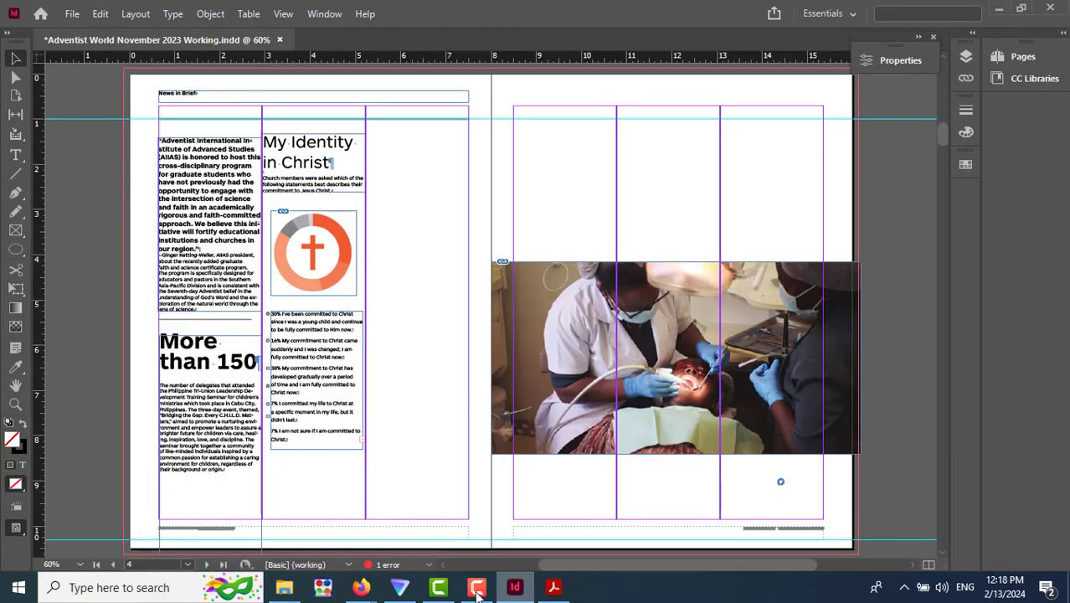
{"action": "left_click", "coordinate": [284, 586]}
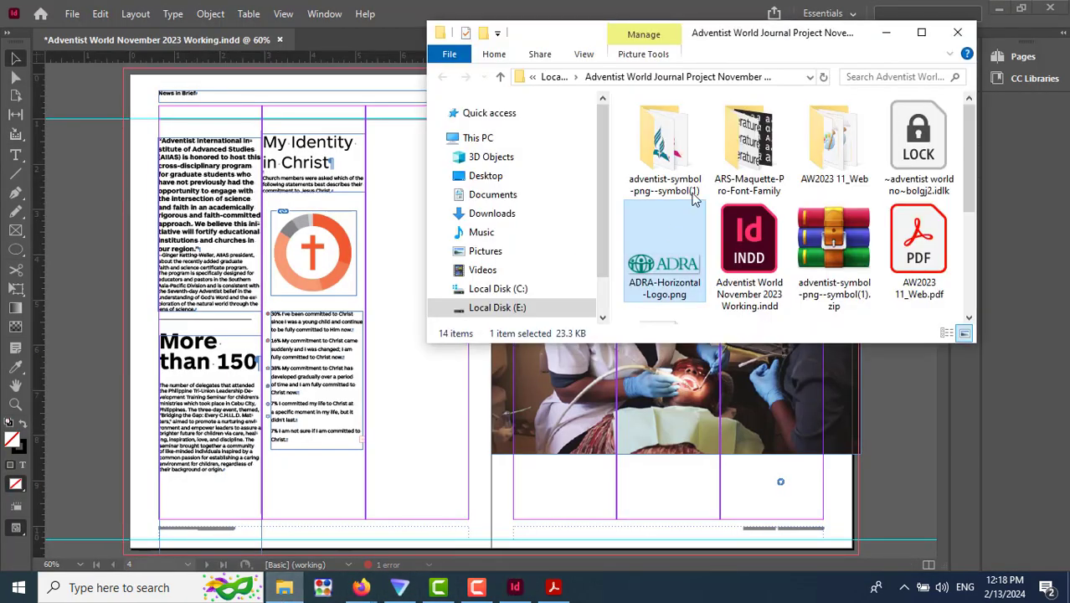
{"action": "left_click_drag", "start_coordinate": [647, 289], "coordinate": [616, 520]}
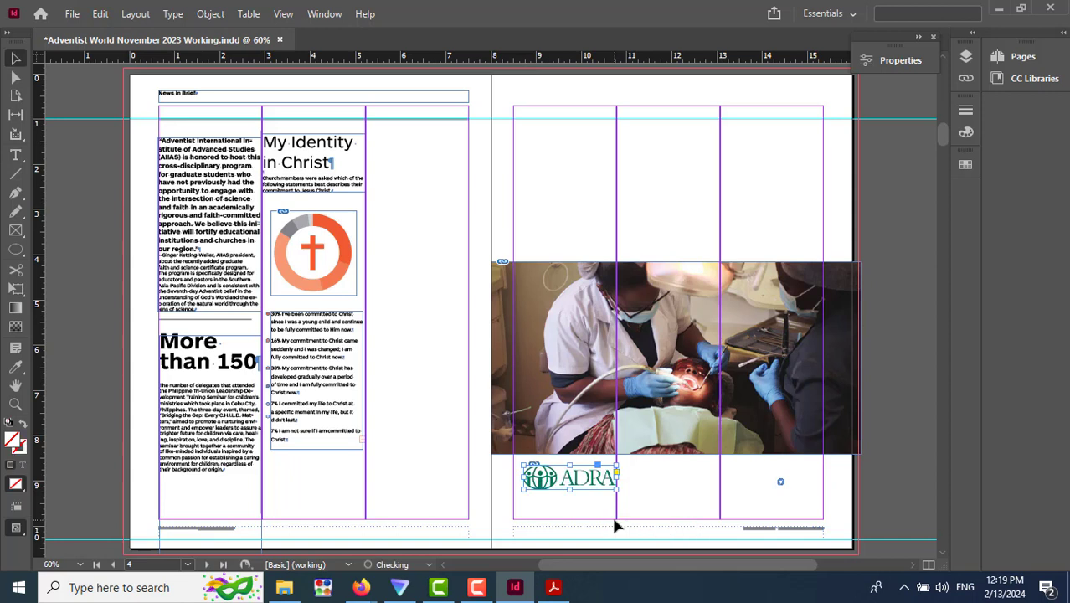
{"action": "left_click", "coordinate": [654, 495]}
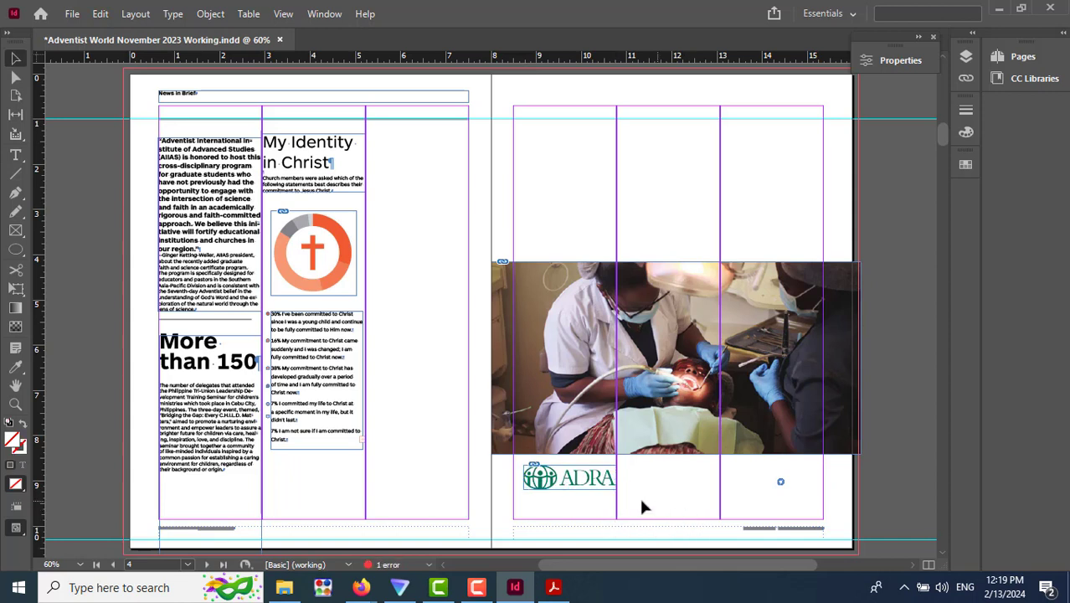
Crop the ADRA logo's frame from its lettering side so that only the globe emblem is shown.
{"action": "left_click", "coordinate": [552, 492]}
{"action": "left_click", "coordinate": [17, 406]}
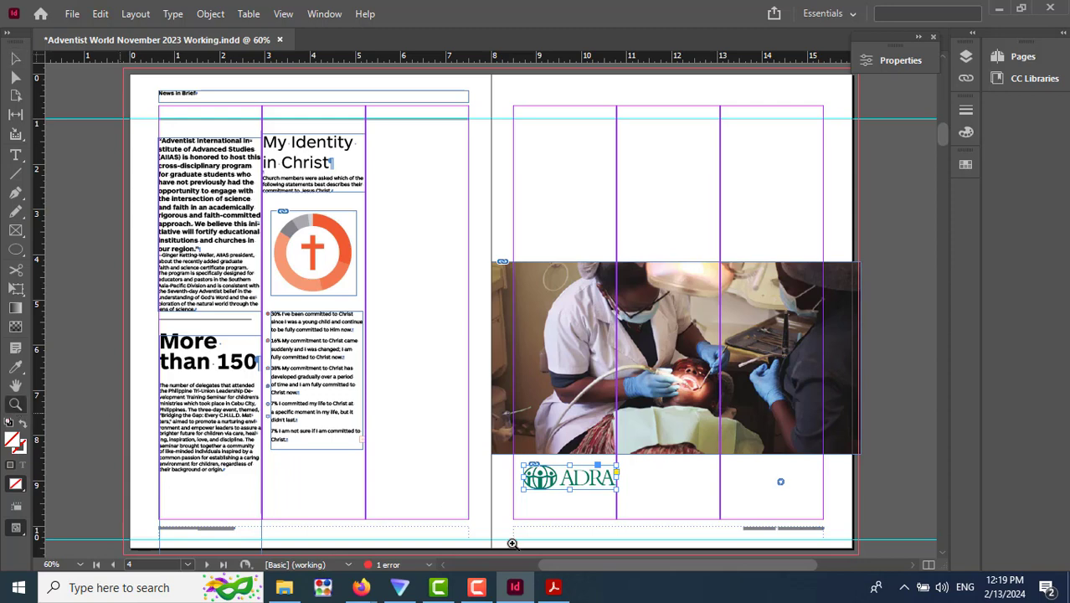
{"action": "left_click", "coordinate": [491, 443]}
{"action": "left_click_drag", "start_coordinate": [495, 441], "coordinate": [658, 524]}
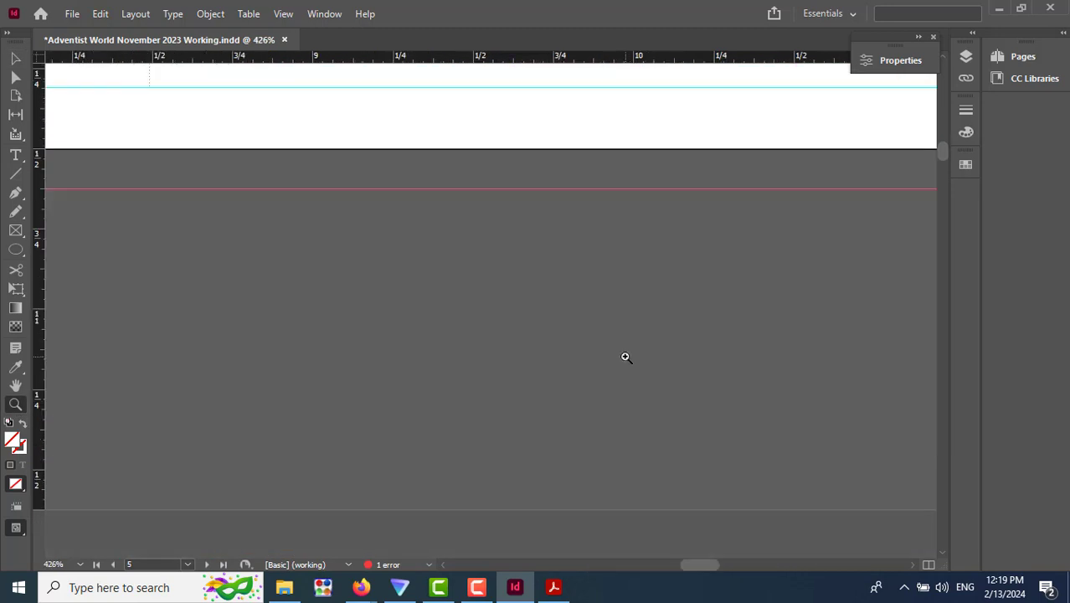
{"action": "scroll", "coordinate": [654, 337], "scroll_direction": "up", "scroll_amount": 10}
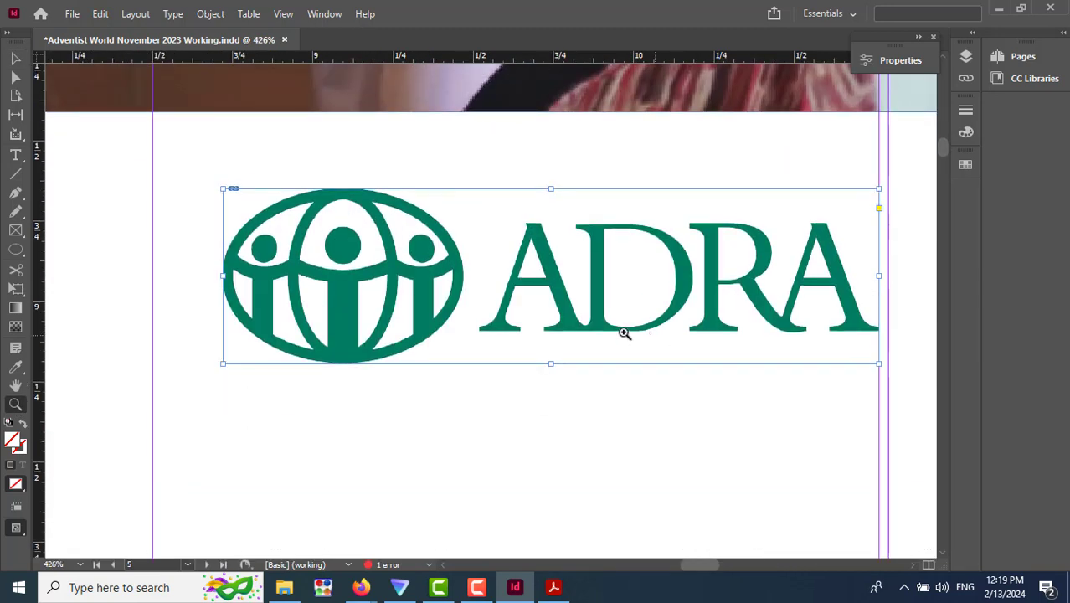
{"action": "left_click", "coordinate": [17, 61]}
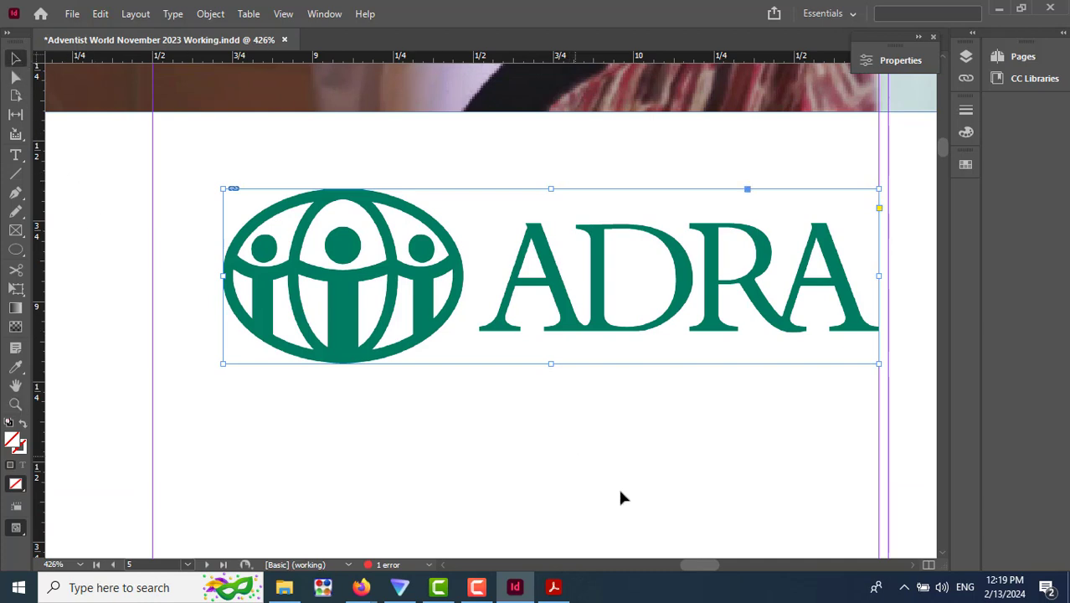
{"action": "left_click_drag", "start_coordinate": [879, 276], "coordinate": [470, 329]}
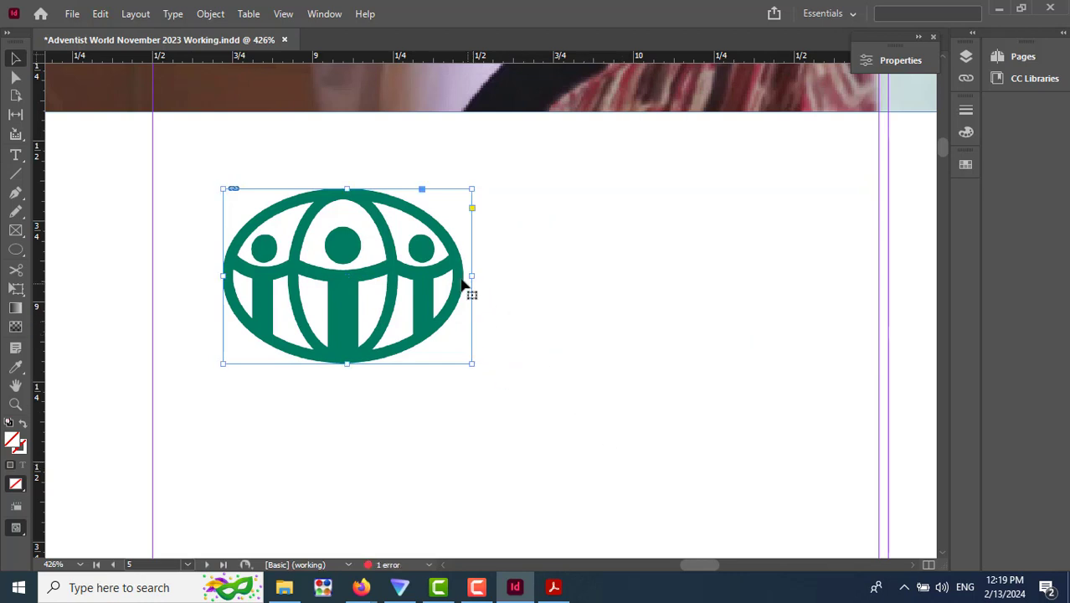
{"action": "left_click_drag", "start_coordinate": [471, 274], "coordinate": [467, 275]}
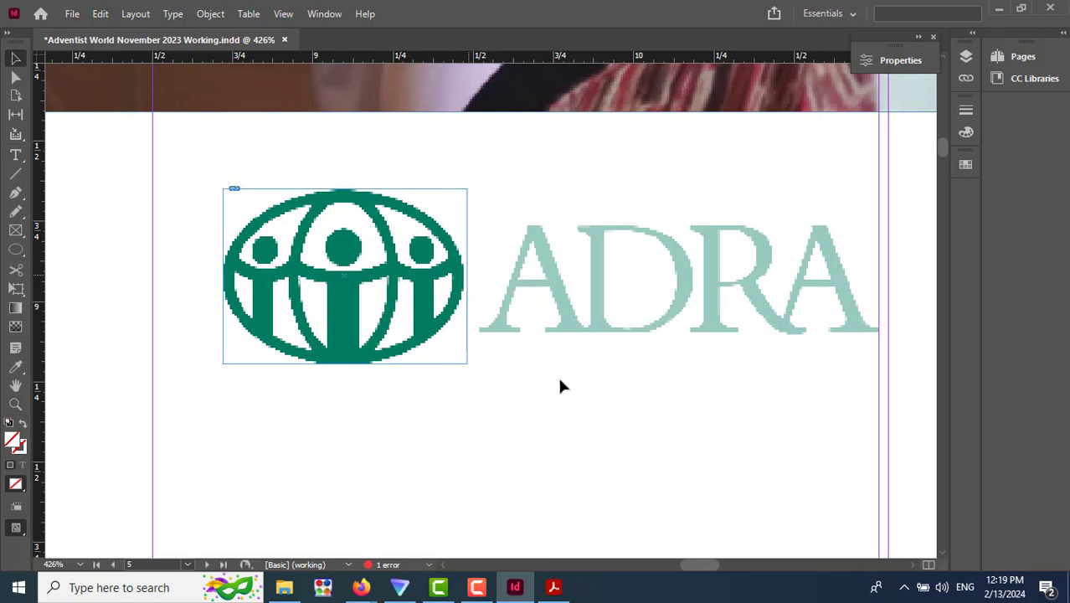
{"action": "left_click", "coordinate": [566, 459]}
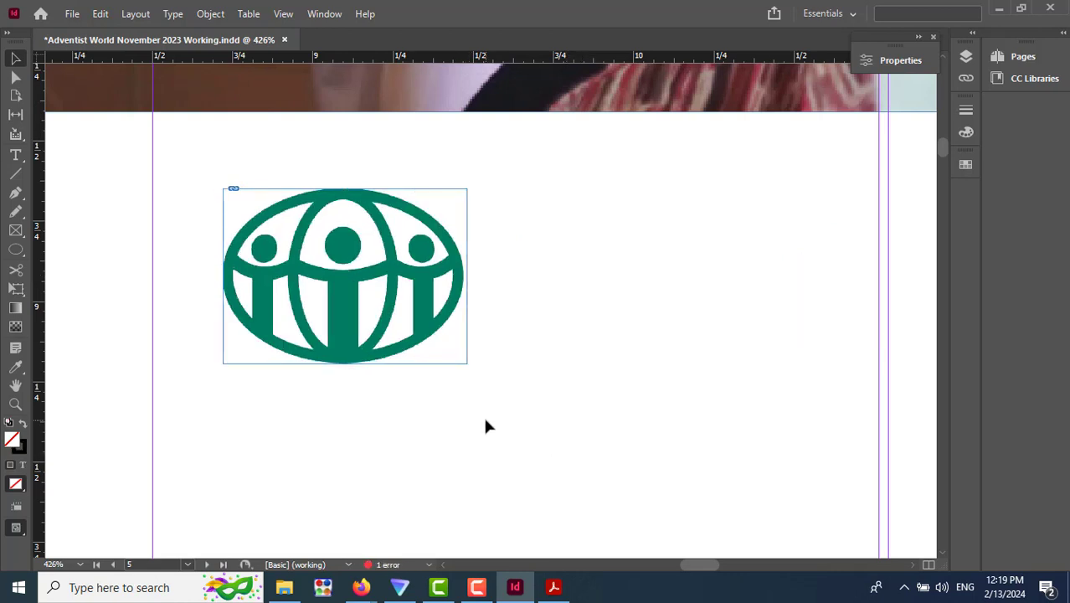
Try to squeeze the logo image inside its frame to the frame's width, and reselect the frame.
{"action": "left_click", "coordinate": [331, 279]}
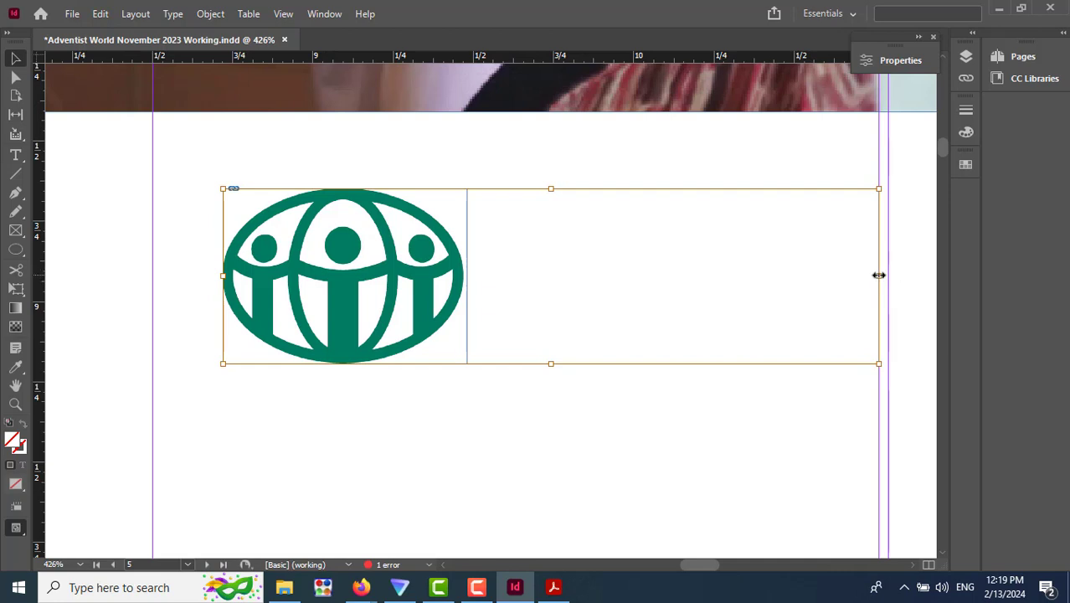
{"action": "left_click_drag", "start_coordinate": [878, 275], "coordinate": [469, 286]}
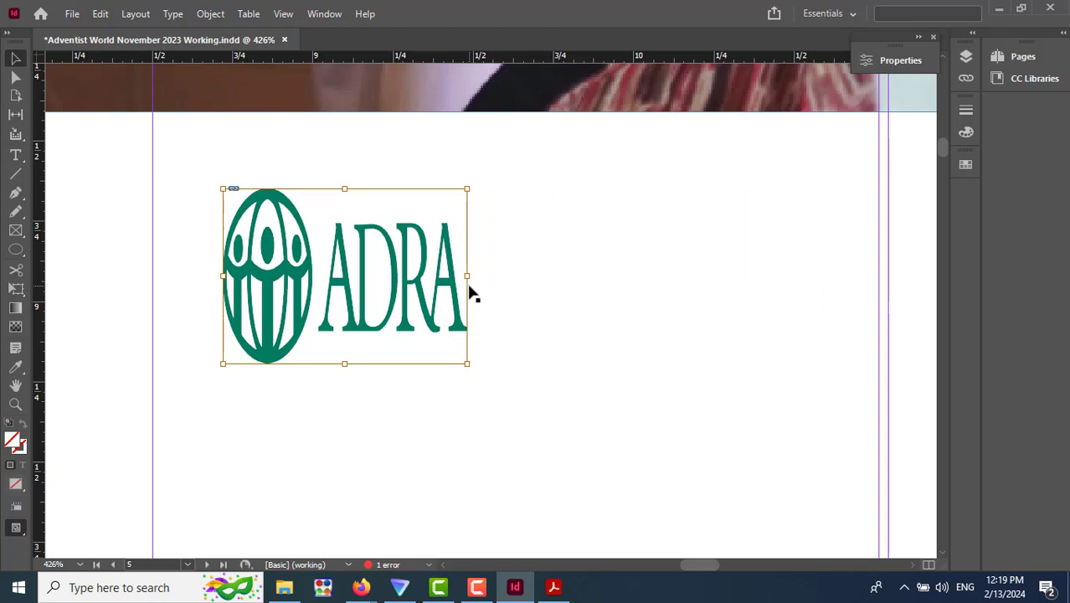
{"action": "left_click", "coordinate": [608, 452]}
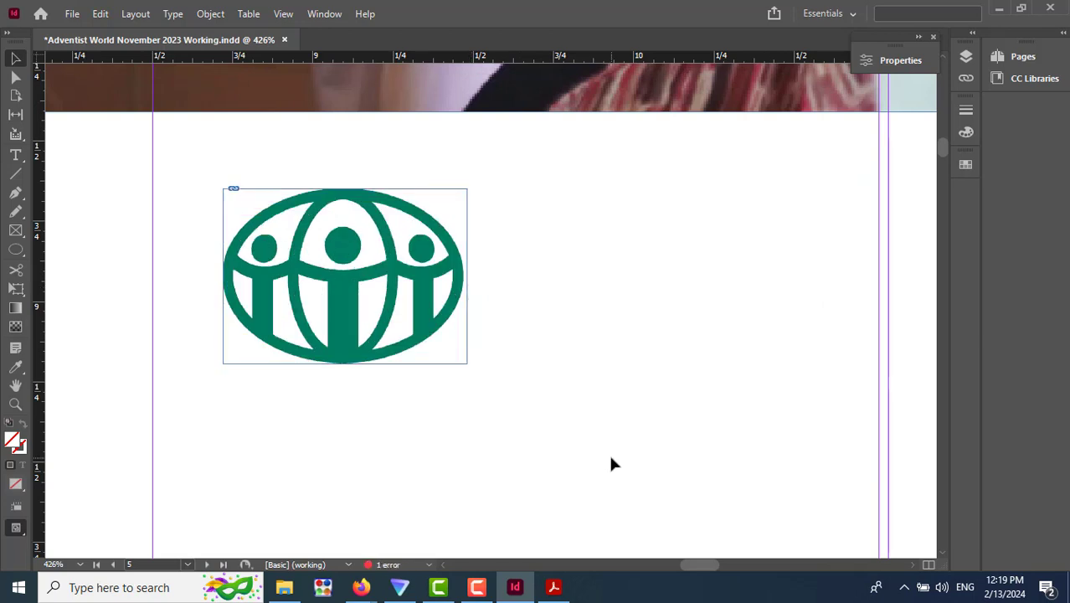
{"action": "left_click", "coordinate": [467, 360]}
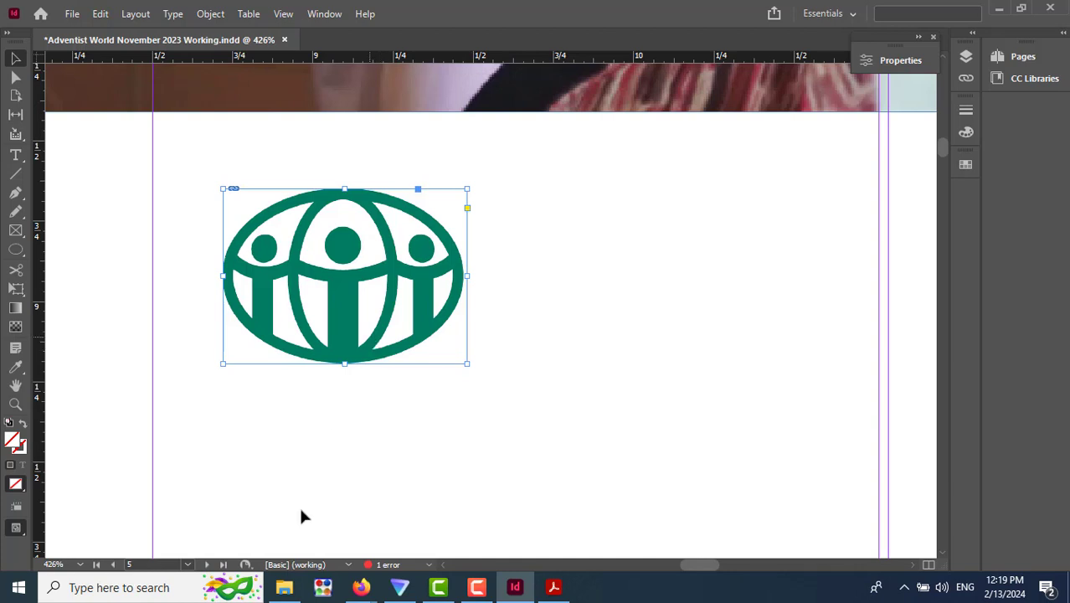
Open ADRA-Horizontal-Logo.png in Paint, crop the canvas to the emblem at about 446 × 319 px, and return to InDesign.
{"action": "left_click", "coordinate": [286, 588]}
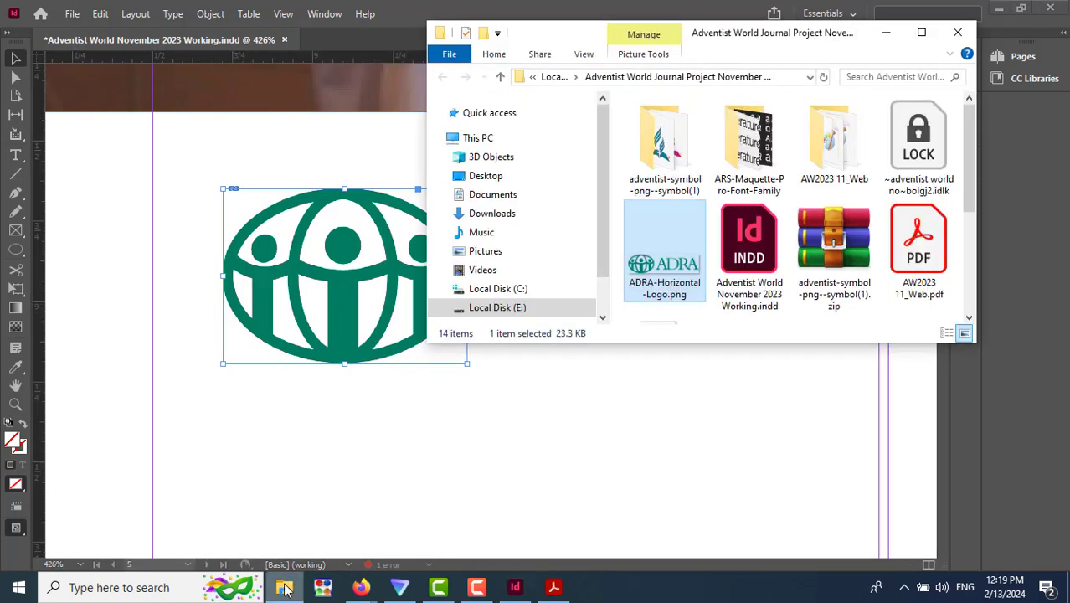
{"action": "right_click", "coordinate": [675, 279]}
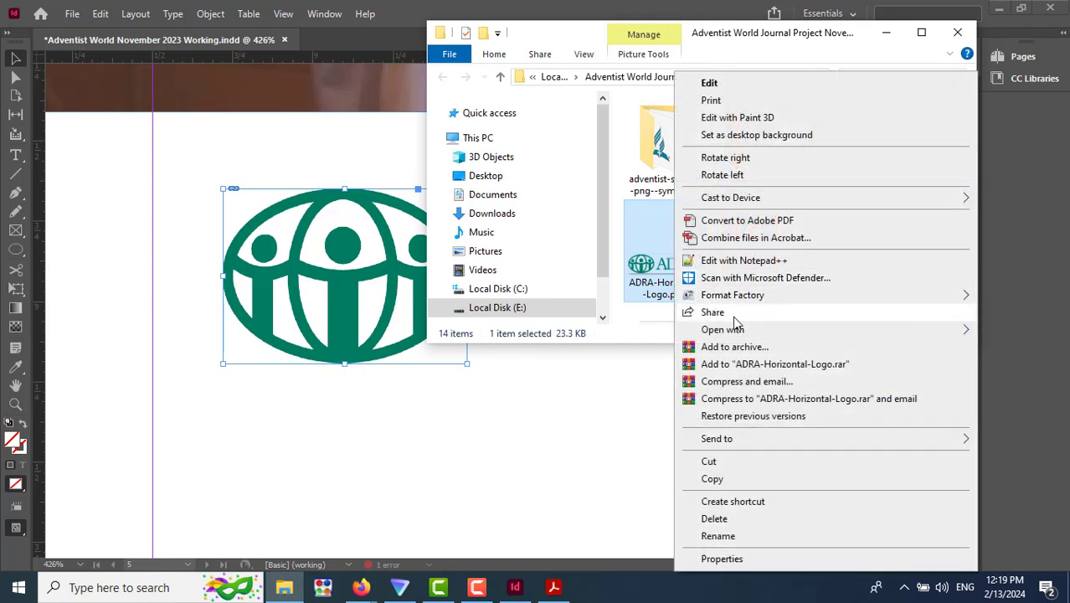
{"action": "mouse_move", "coordinate": [746, 335]}
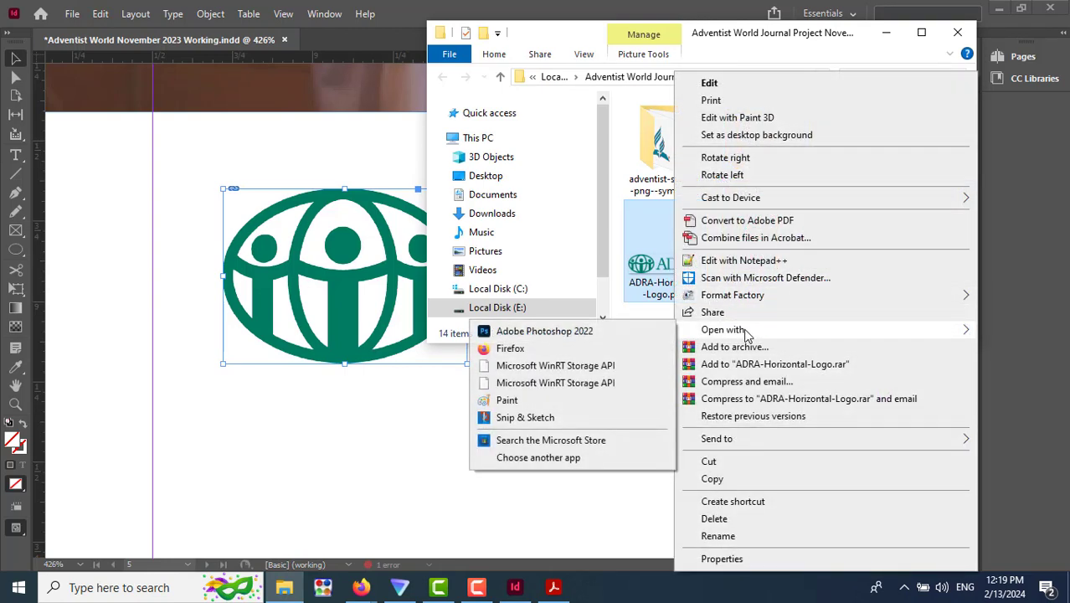
{"action": "left_click", "coordinate": [534, 402]}
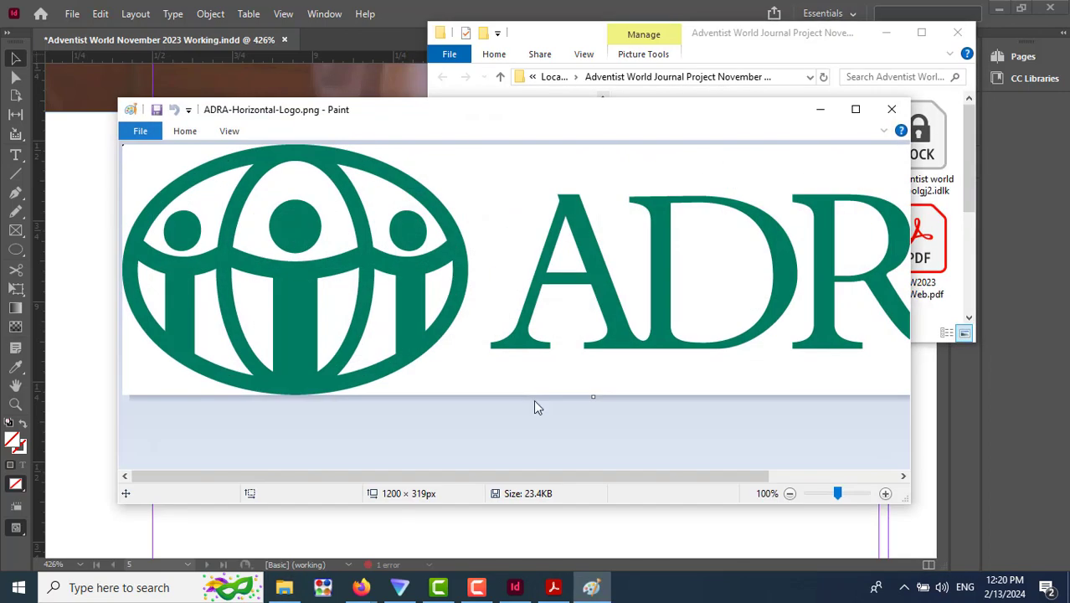
{"action": "left_click", "coordinate": [854, 108]}
{"action": "left_click_drag", "start_coordinate": [948, 167], "coordinate": [355, 194]}
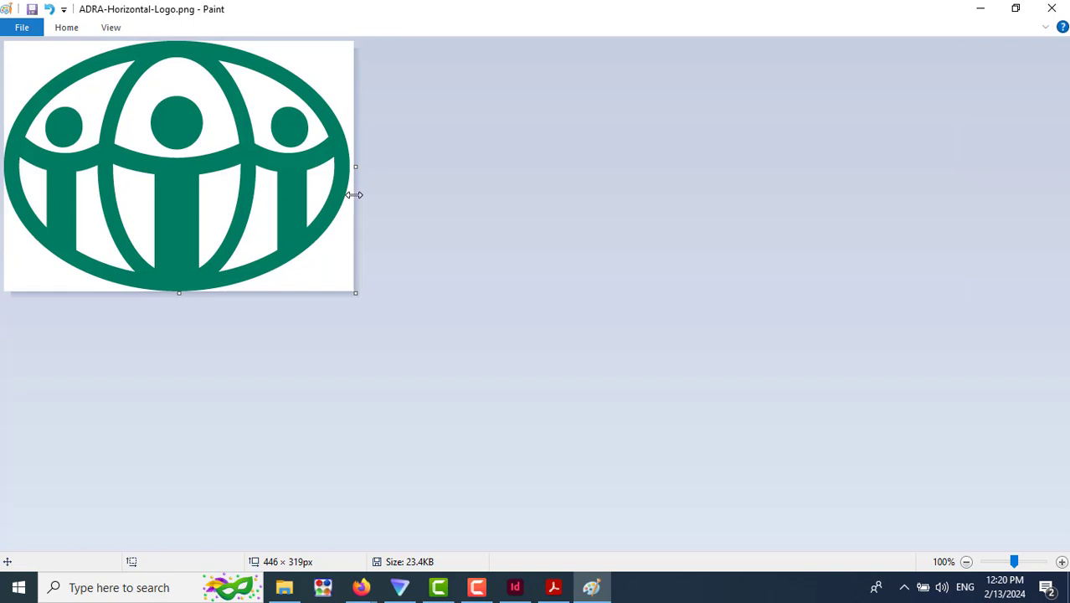
{"action": "left_click", "coordinate": [514, 588]}
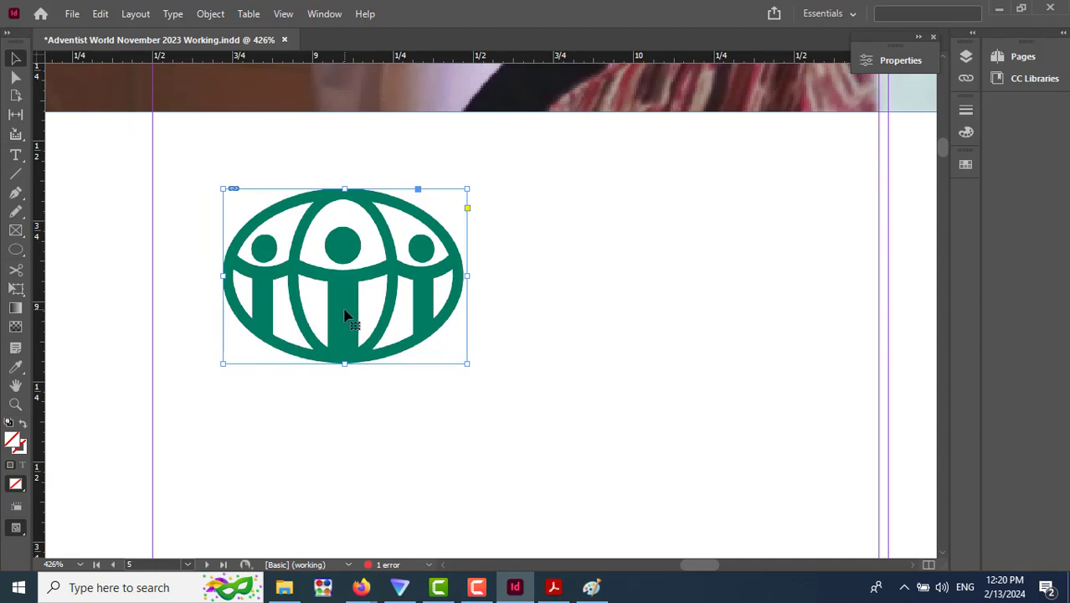
Delete the placed ADRA logo, then switch to Paint to save the cropped ADRA-Horizontal-Logo.png and close it.
{"action": "key", "text": "Delete"}
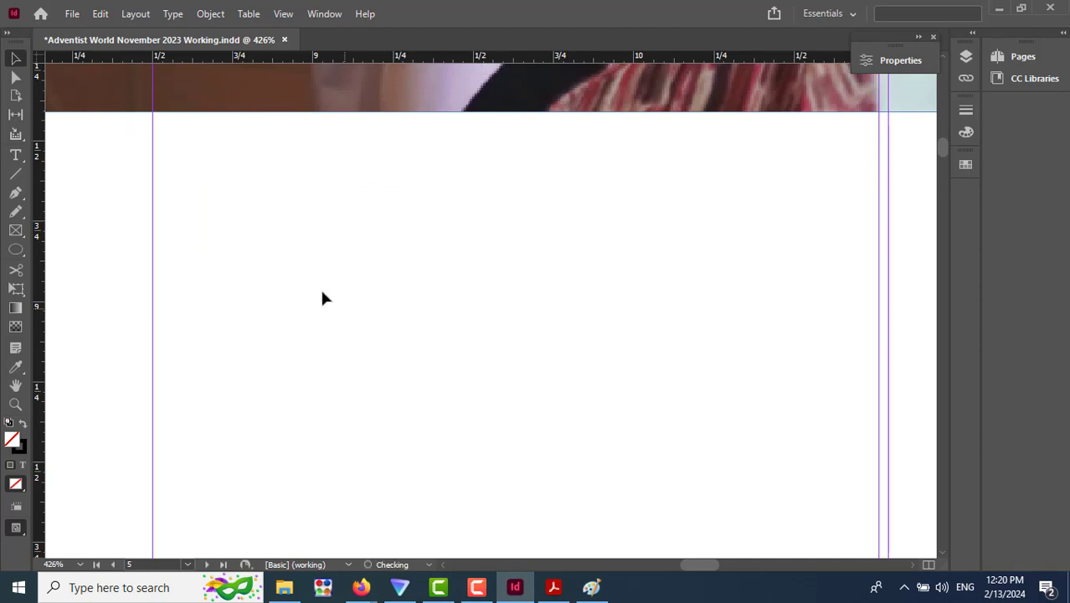
{"action": "left_click", "coordinate": [591, 587]}
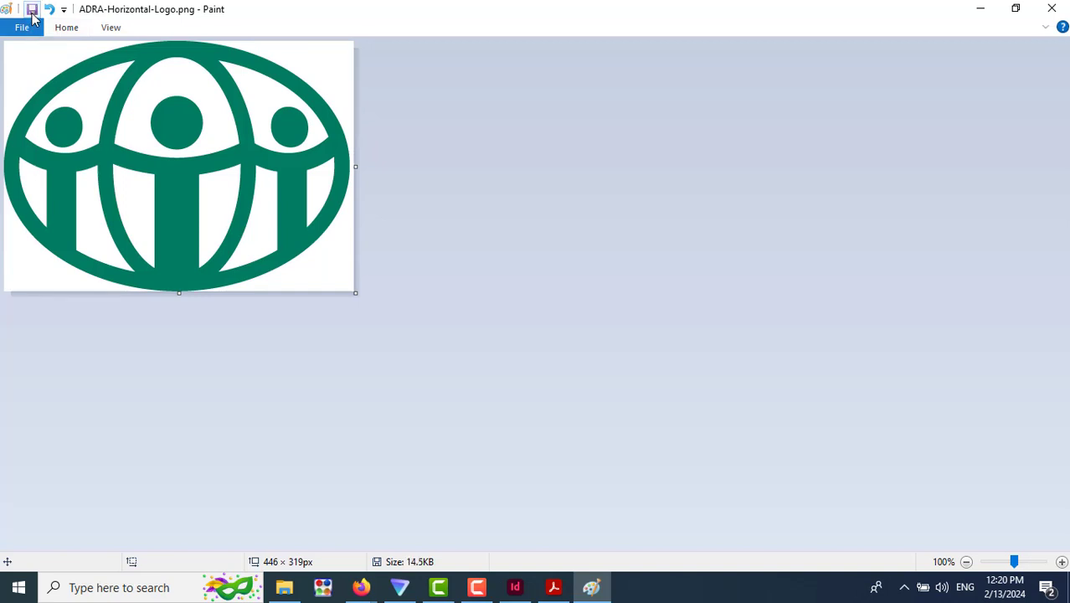
{"action": "left_click", "coordinate": [1051, 10]}
Place the cropped ADRA-Horizontal-Logo.png from the folder window beneath the dental photo in the first column.
{"action": "left_click", "coordinate": [284, 589]}
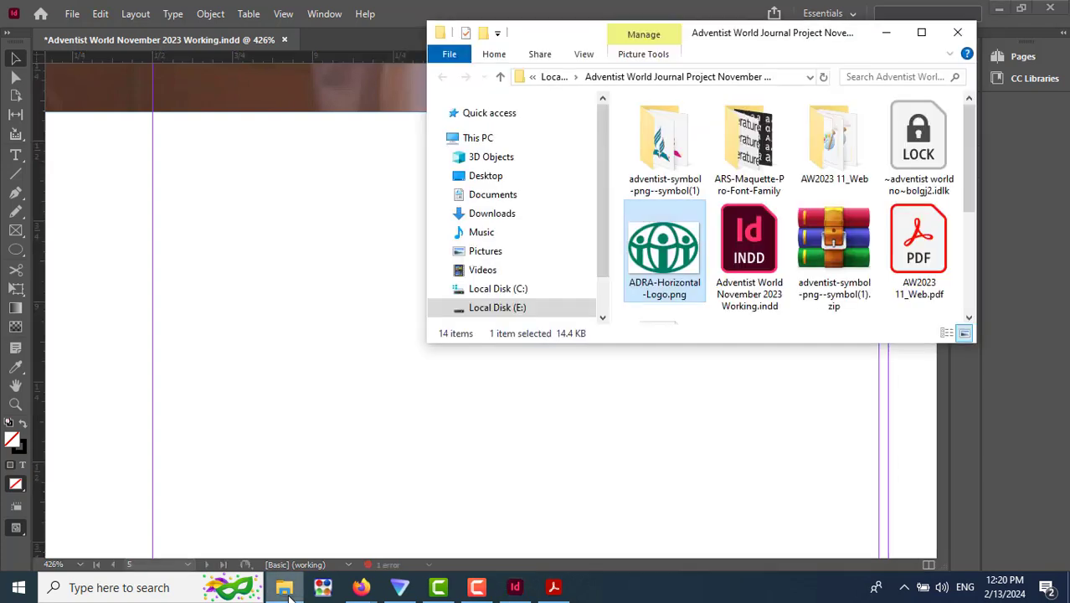
{"action": "left_click_drag", "start_coordinate": [670, 250], "coordinate": [318, 352]}
{"action": "left_click", "coordinate": [552, 406]}
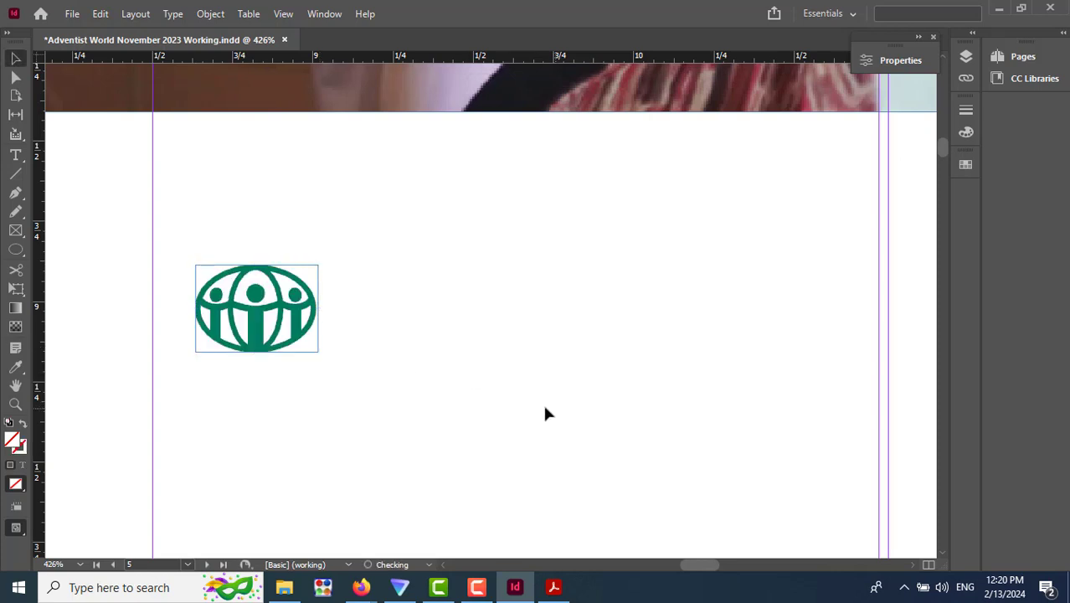
Duplicate the ADRA emblem horizontally with even gaps to make a row of five emblems.
{"action": "left_click", "coordinate": [258, 332]}
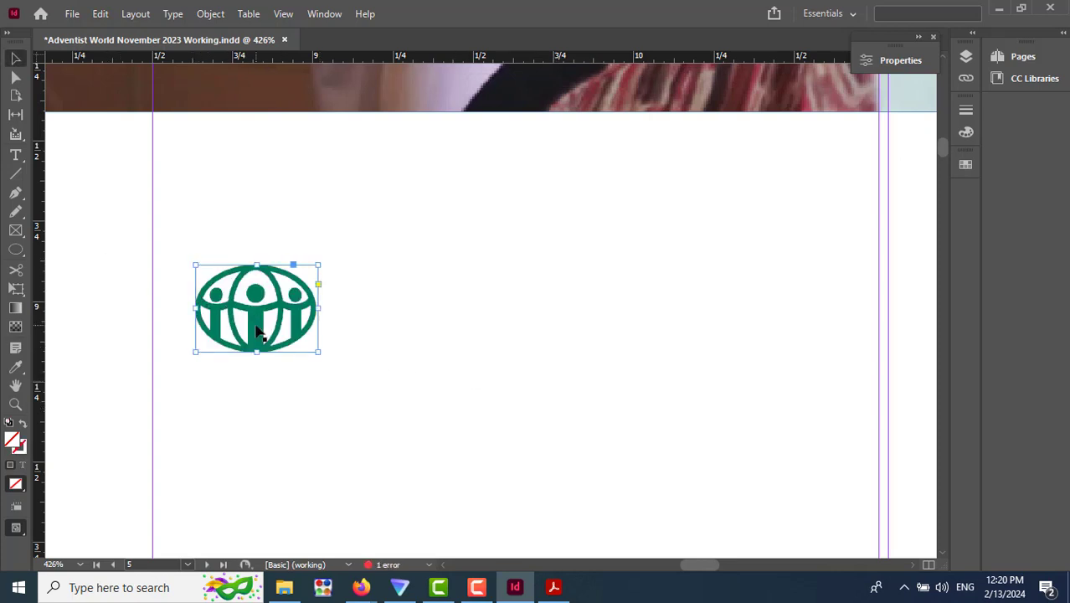
{"action": "left_click_drag", "start_coordinate": [260, 332], "coordinate": [705, 312]}
{"action": "left_click_drag", "start_coordinate": [702, 306], "coordinate": [850, 315]}
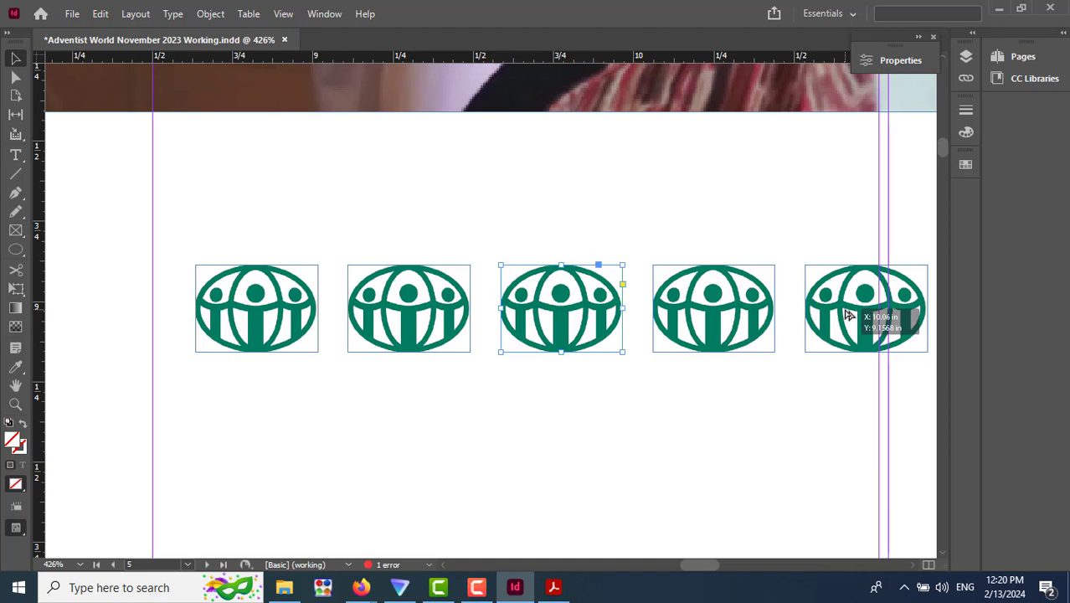
Select all five emblems in the row and duplicate them directly beneath as a second row.
{"action": "left_click", "coordinate": [251, 315]}
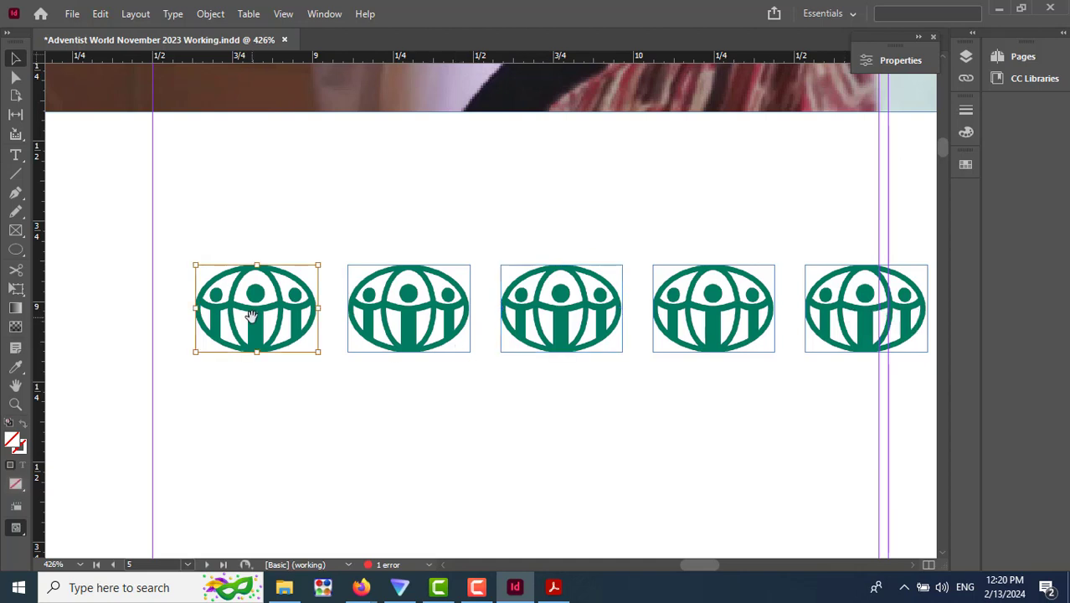
{"action": "left_click", "coordinate": [410, 332], "text": "shift"}
{"action": "left_click", "coordinate": [563, 335], "text": "shift"}
{"action": "left_click", "coordinate": [710, 334], "text": "shift"}
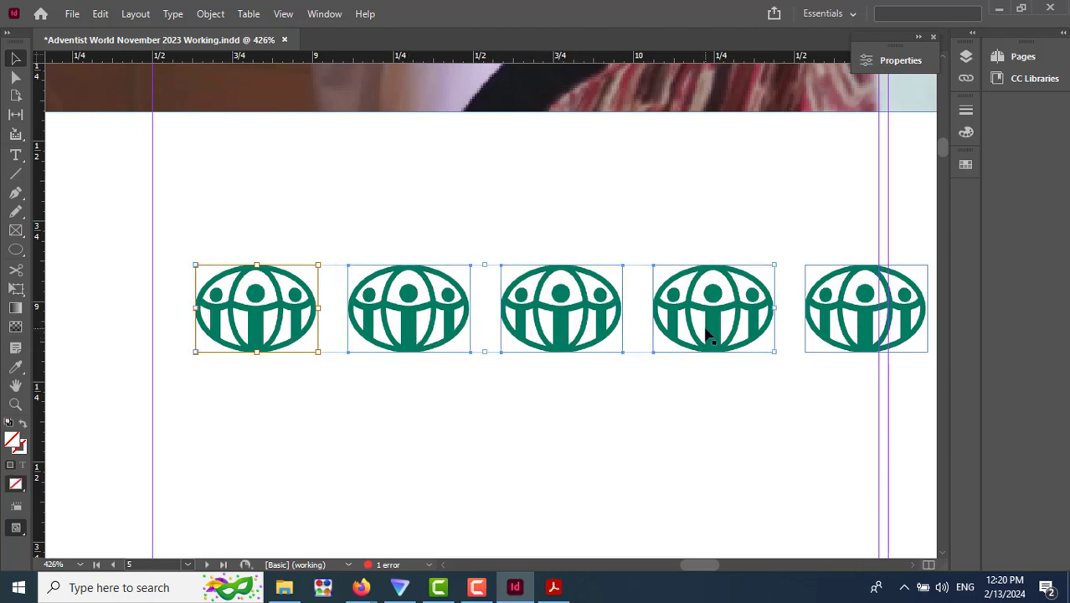
{"action": "left_click", "coordinate": [862, 343], "text": "shift"}
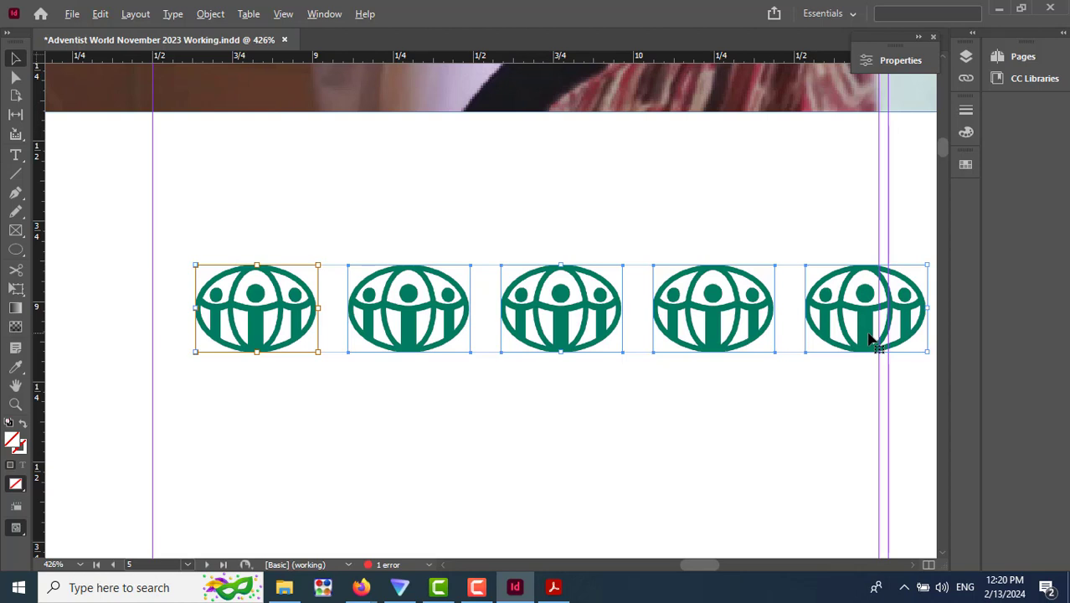
{"action": "left_click_drag", "start_coordinate": [867, 337], "coordinate": [889, 447]}
Duplicate the second row of emblems directly beneath it, completing a grid of three rows of five down to the bottom margin.
{"action": "left_click", "coordinate": [846, 422], "text": "shift"}
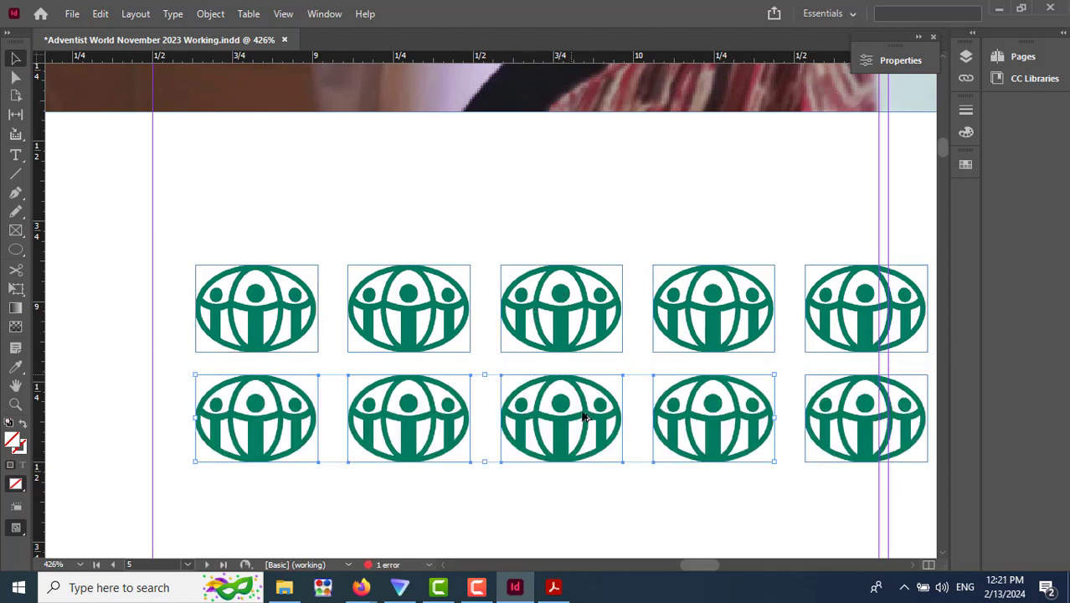
{"action": "left_click_drag", "start_coordinate": [588, 418], "coordinate": [601, 320]}
{"action": "scroll", "coordinate": [638, 461], "scroll_direction": "down", "scroll_amount": 3}
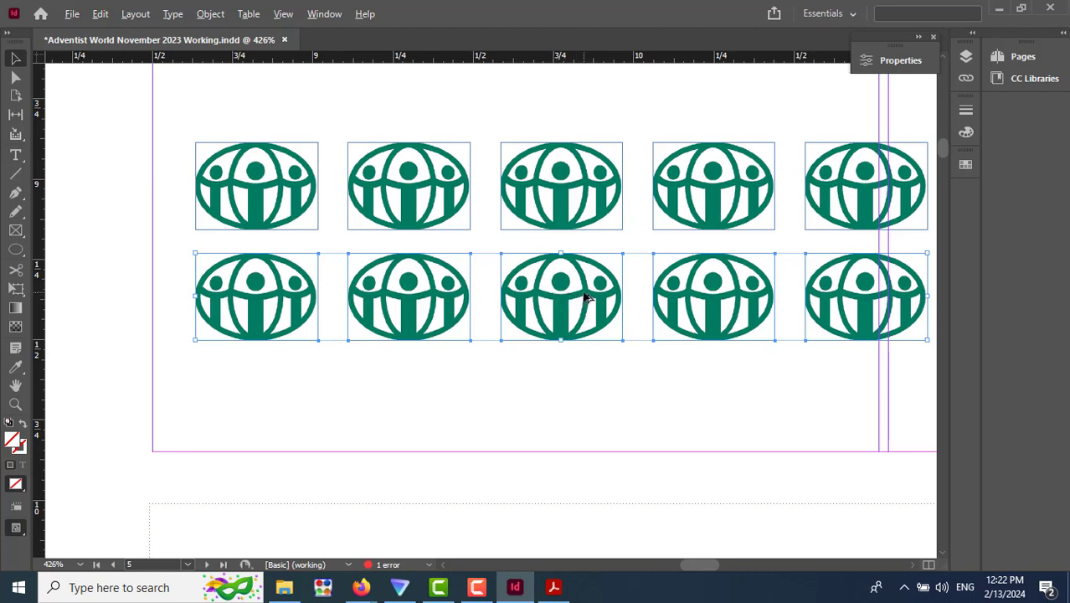
{"action": "left_click_drag", "start_coordinate": [586, 297], "coordinate": [608, 407]}
{"action": "scroll", "coordinate": [686, 466], "scroll_direction": "up", "scroll_amount": 3}
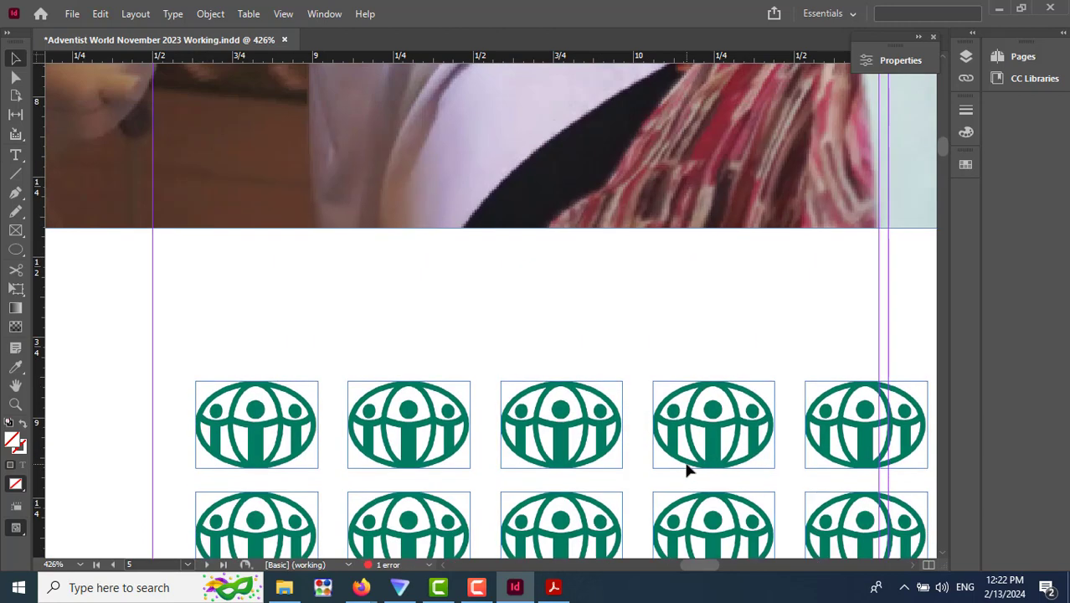
{"action": "scroll", "coordinate": [686, 471], "scroll_direction": "down", "scroll_amount": 3}
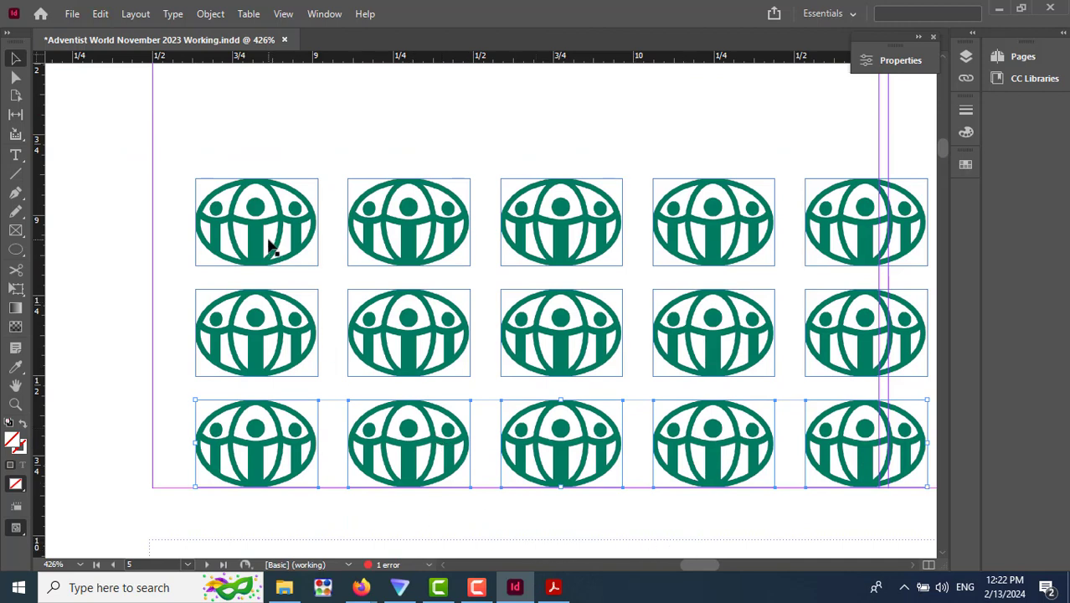
{"action": "scroll", "coordinate": [662, 247], "scroll_direction": "up", "scroll_amount": 5}
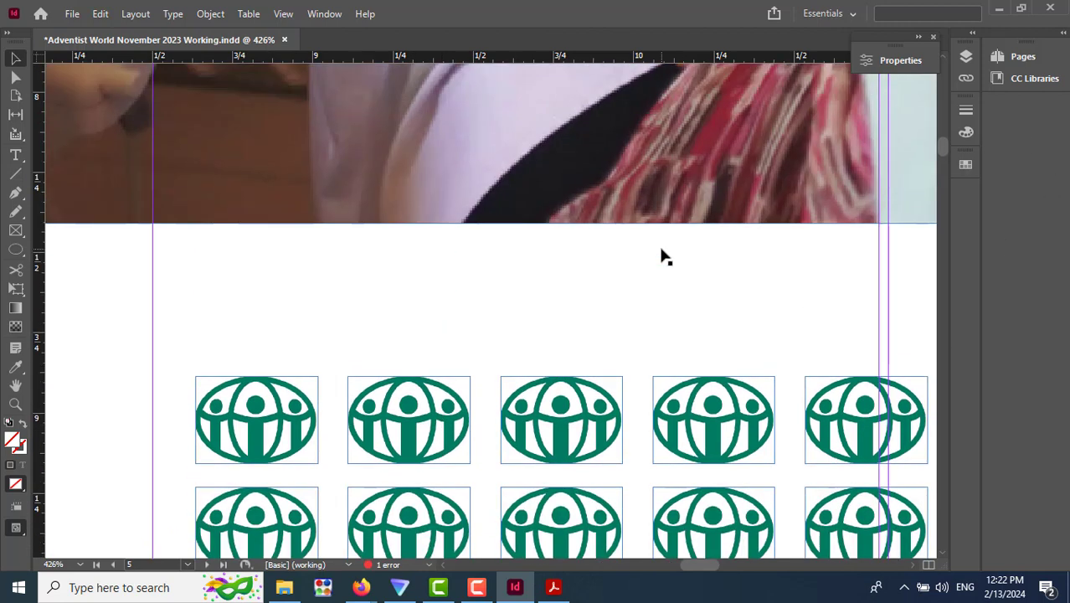
{"action": "scroll", "coordinate": [661, 255], "scroll_direction": "down", "scroll_amount": 5}
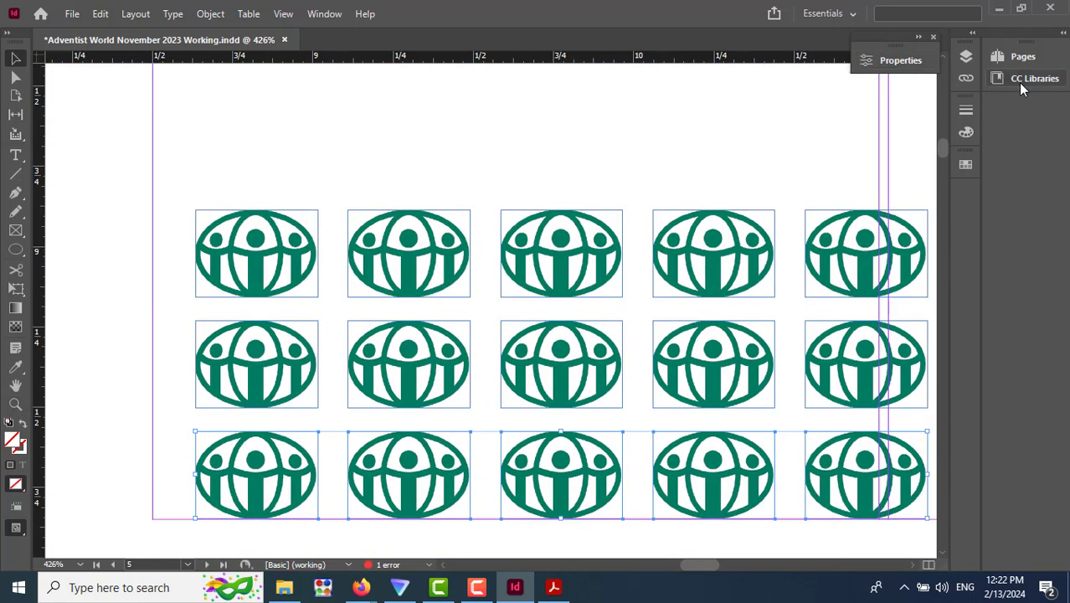
List the contents of Layer 1 and highlight all of its ADRA-Horizontal-Logo.png entries.
{"action": "left_click", "coordinate": [966, 57]}
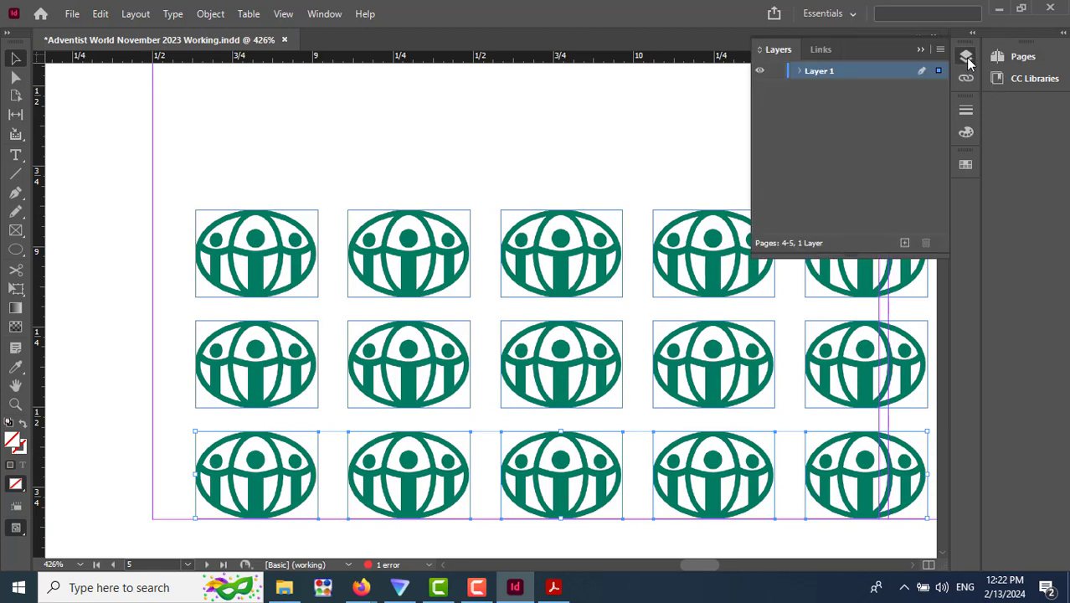
{"action": "left_click", "coordinate": [798, 71]}
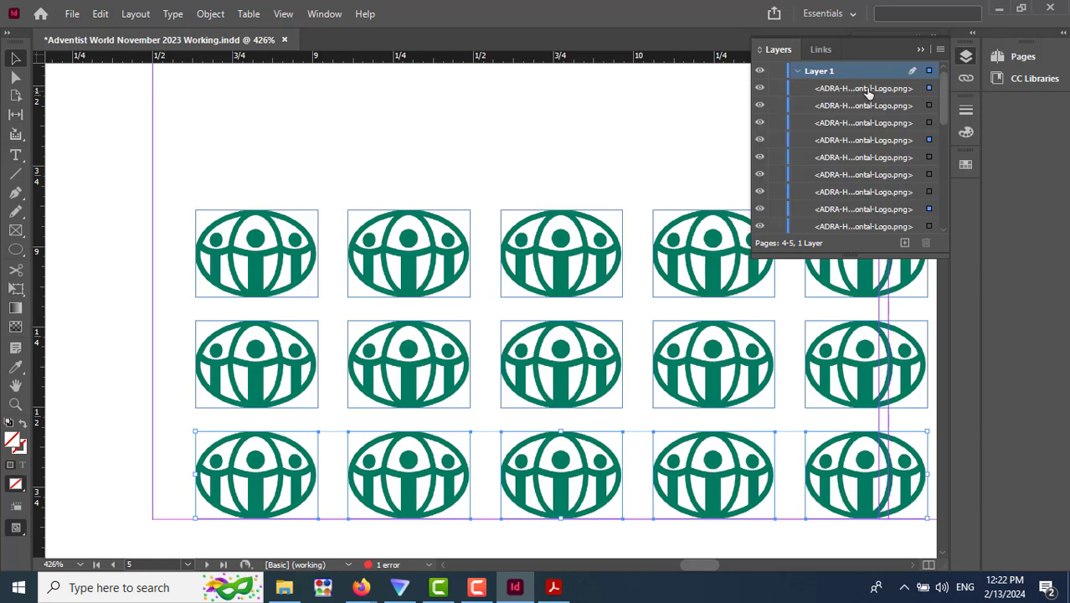
{"action": "left_click_drag", "start_coordinate": [940, 90], "coordinate": [938, 146]}
{"action": "scroll", "coordinate": [939, 144], "scroll_direction": "up", "scroll_amount": 2}
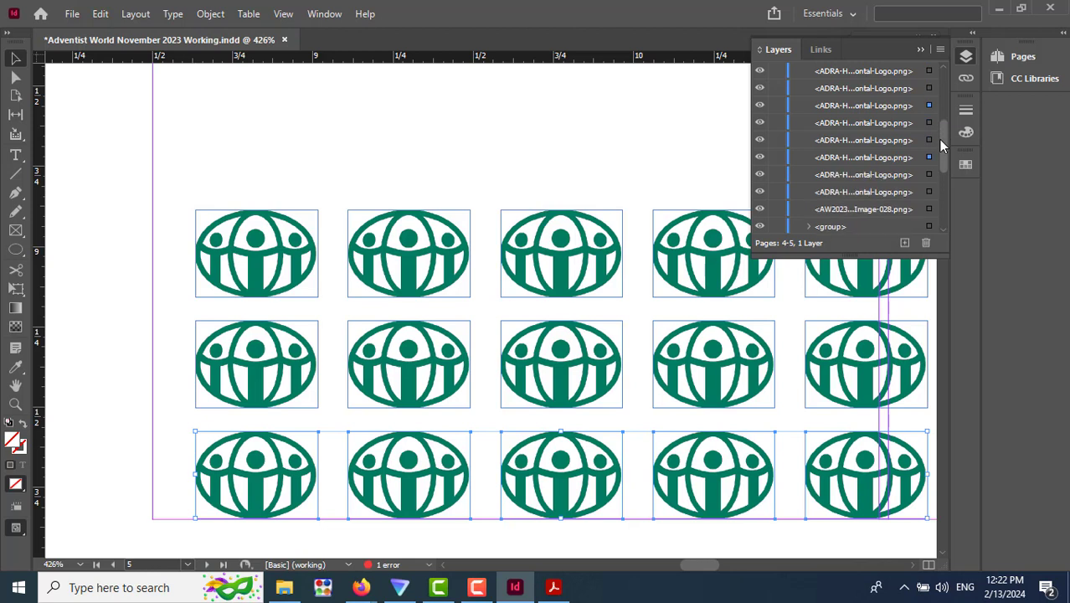
{"action": "left_click", "coordinate": [863, 193]}
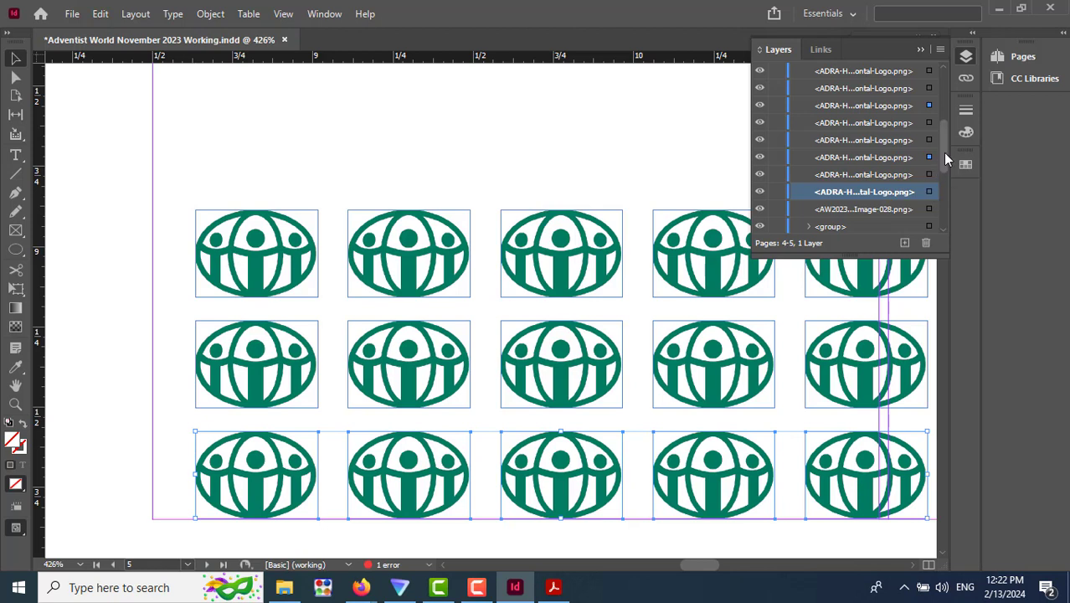
{"action": "key", "text": "ctrl+shift+bracketright"}
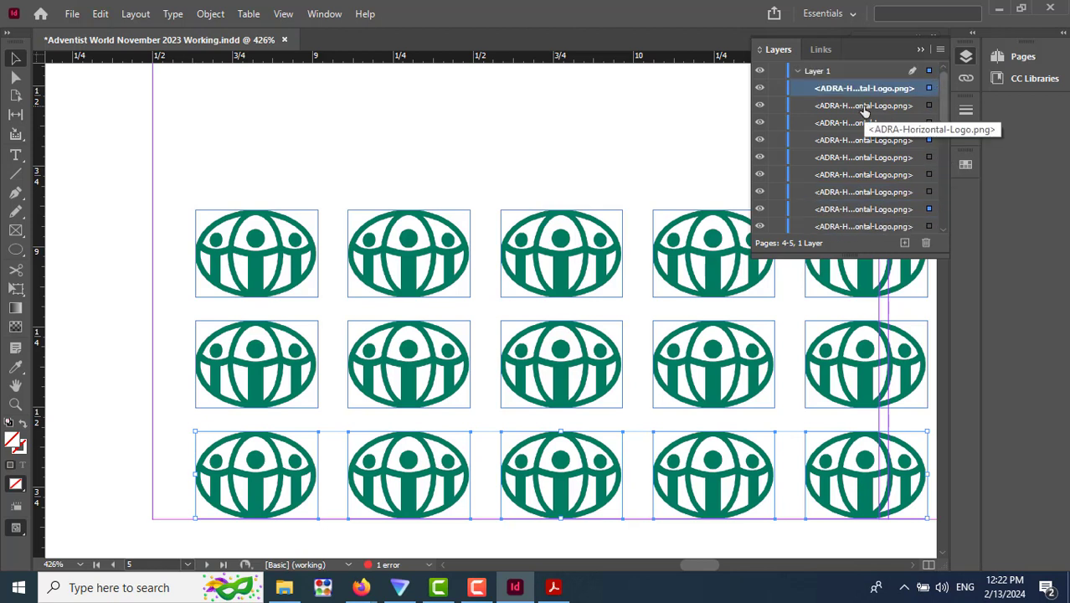
{"action": "key", "text": "ctrl+bracketleft"}
{"action": "key", "text": "ctrl+bracketright"}
{"action": "left_click_drag", "start_coordinate": [938, 89], "coordinate": [940, 165]}
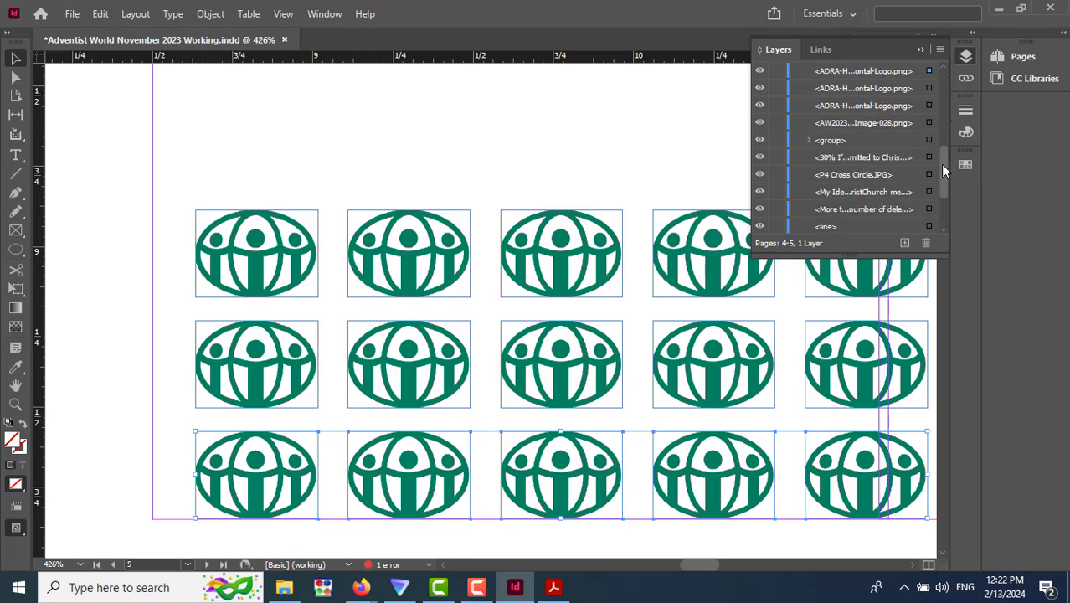
{"action": "left_click", "coordinate": [867, 107], "text": "shift"}
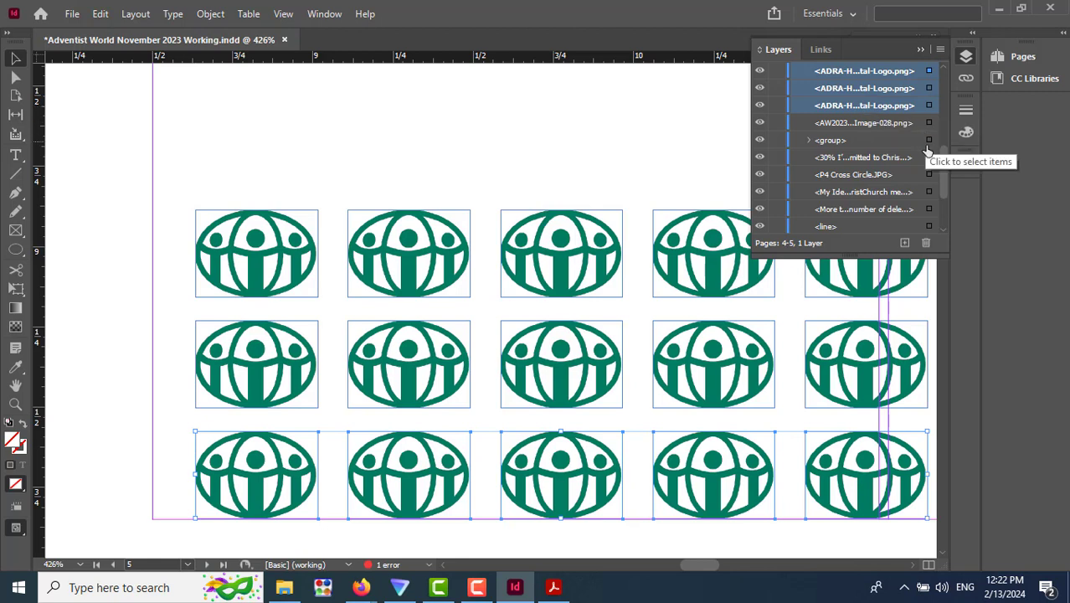
{"action": "left_click_drag", "start_coordinate": [943, 166], "coordinate": [928, 93]}
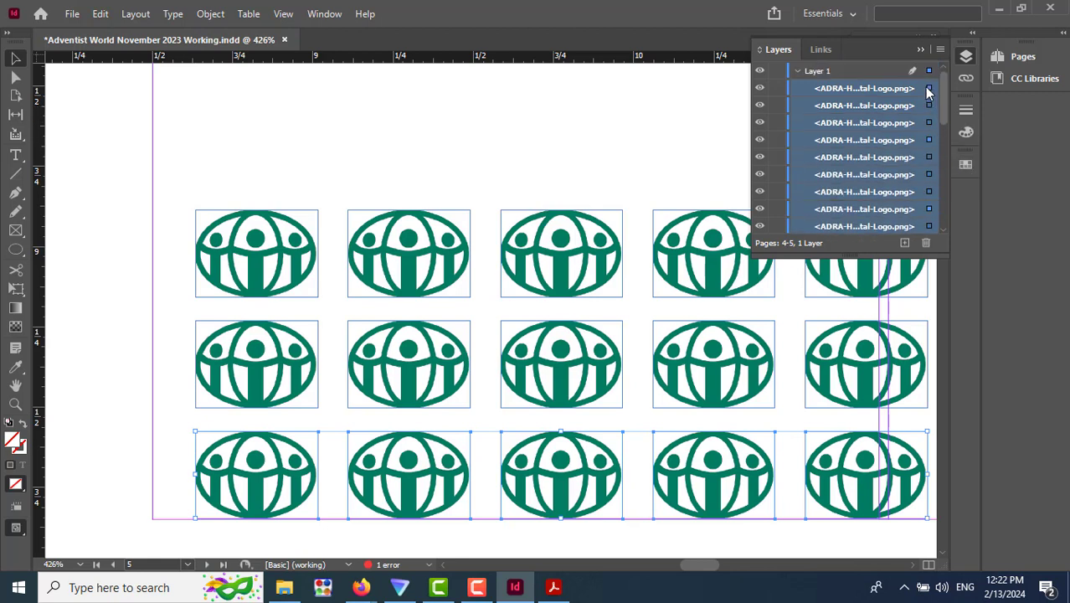
Create a new layer above Layer 1 and move all the ADRA-Horizontal-Logo.png entries onto it.
{"action": "left_click", "coordinate": [905, 242]}
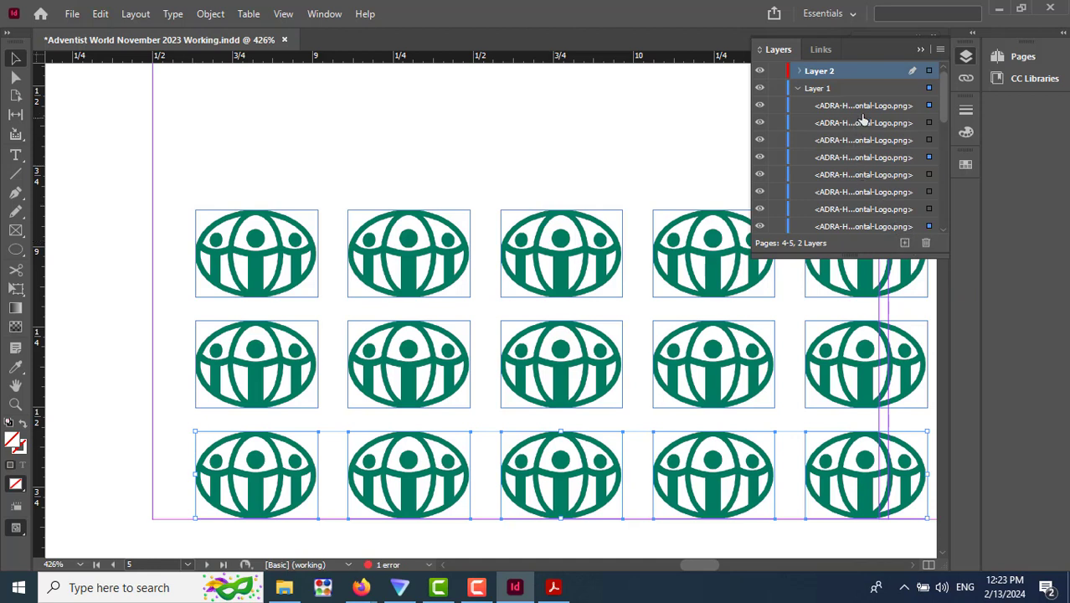
{"action": "left_click", "coordinate": [877, 107]}
{"action": "left_click_drag", "start_coordinate": [945, 105], "coordinate": [929, 79]}
{"action": "left_click", "coordinate": [861, 147], "text": "shift"}
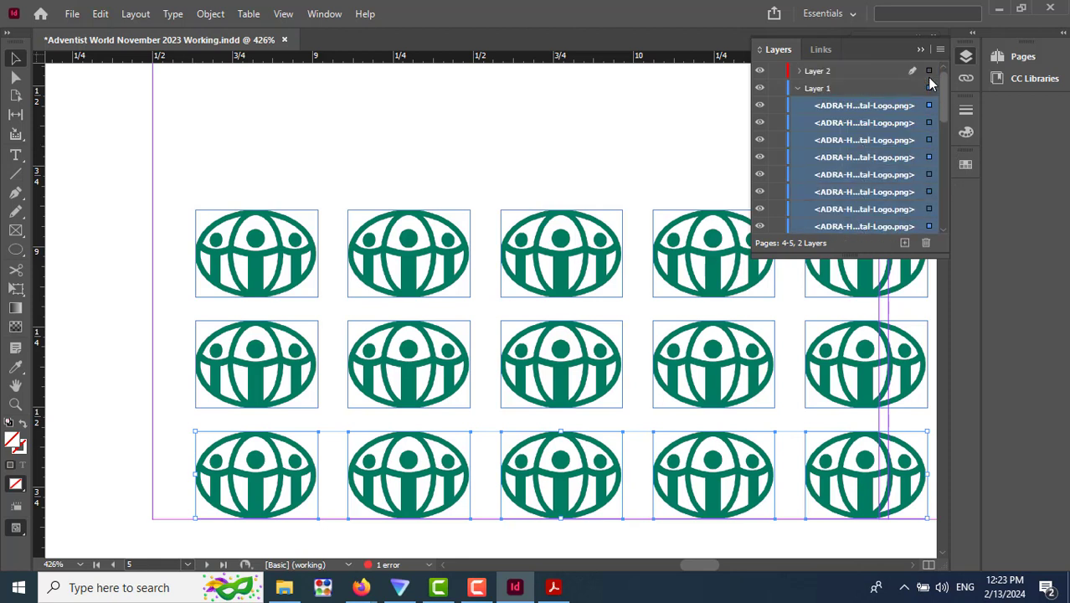
{"action": "left_click_drag", "start_coordinate": [868, 107], "coordinate": [847, 122]}
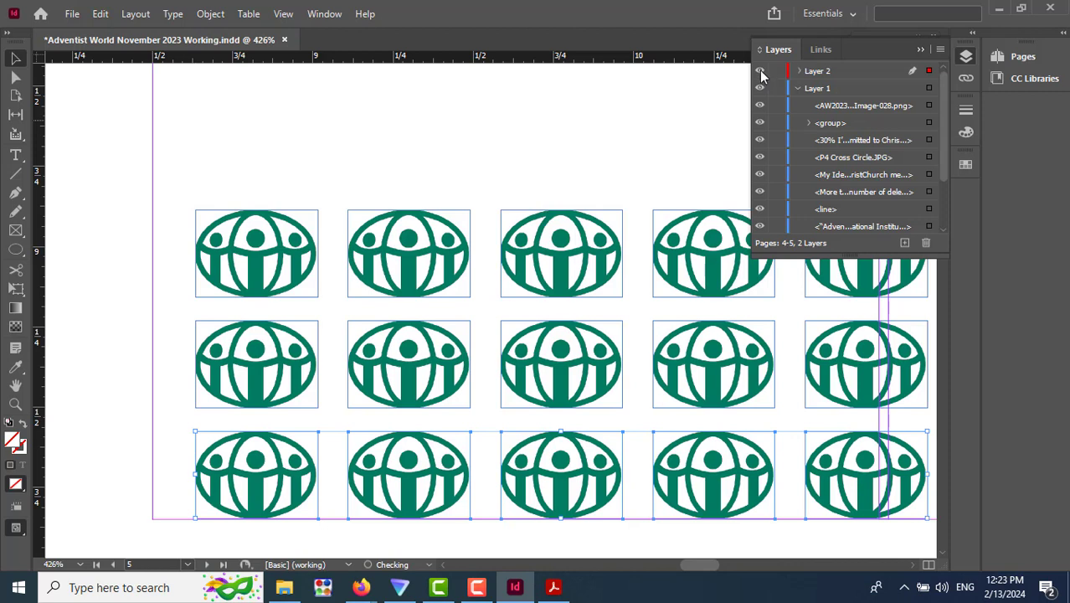
Hide and show Layer 2 again to check that it holds the emblem grid, and put the layer list away.
{"action": "left_click", "coordinate": [760, 76], "text": "alt"}
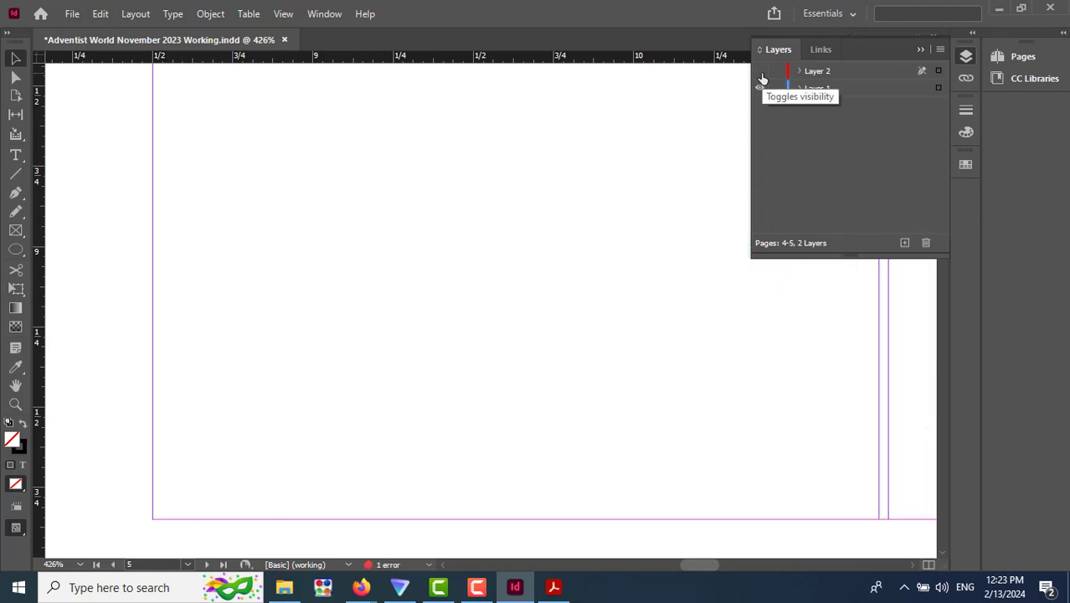
{"action": "left_click", "coordinate": [760, 76], "text": "alt"}
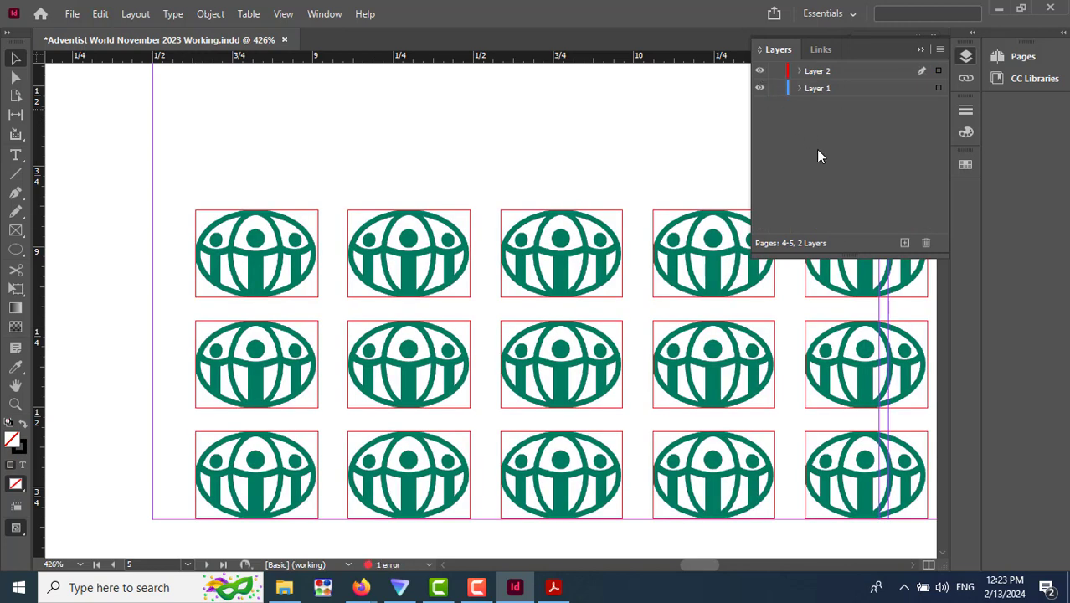
{"action": "left_click", "coordinate": [967, 56]}
Select everything on Layer 2 and move the emblem grid onto the upper-right corner of the dental photo.
{"action": "scroll", "coordinate": [544, 303], "scroll_direction": "up", "scroll_amount": 10}
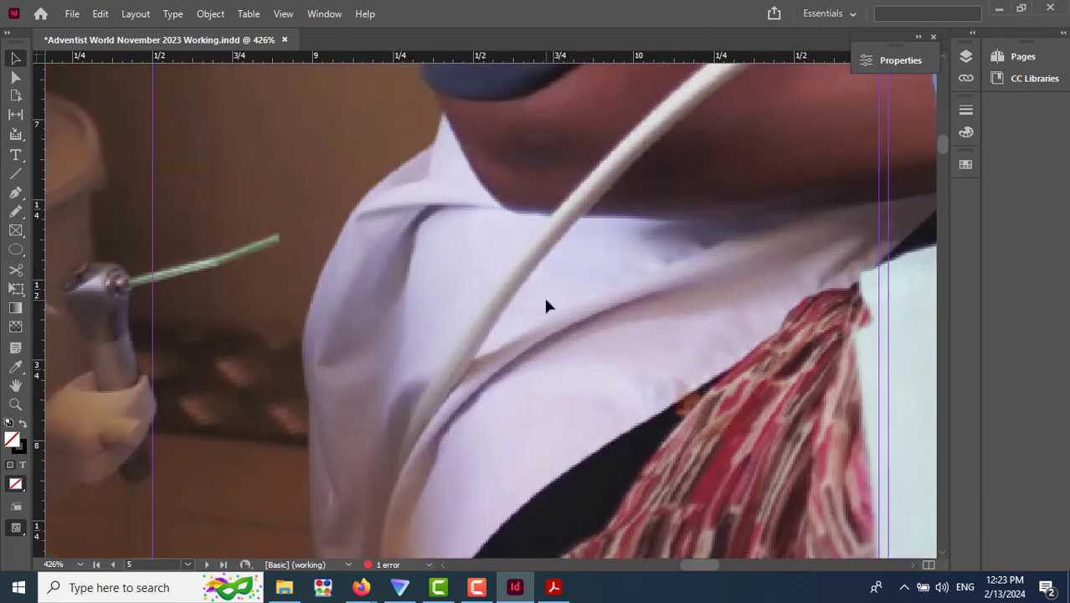
{"action": "double_click", "coordinate": [16, 386]}
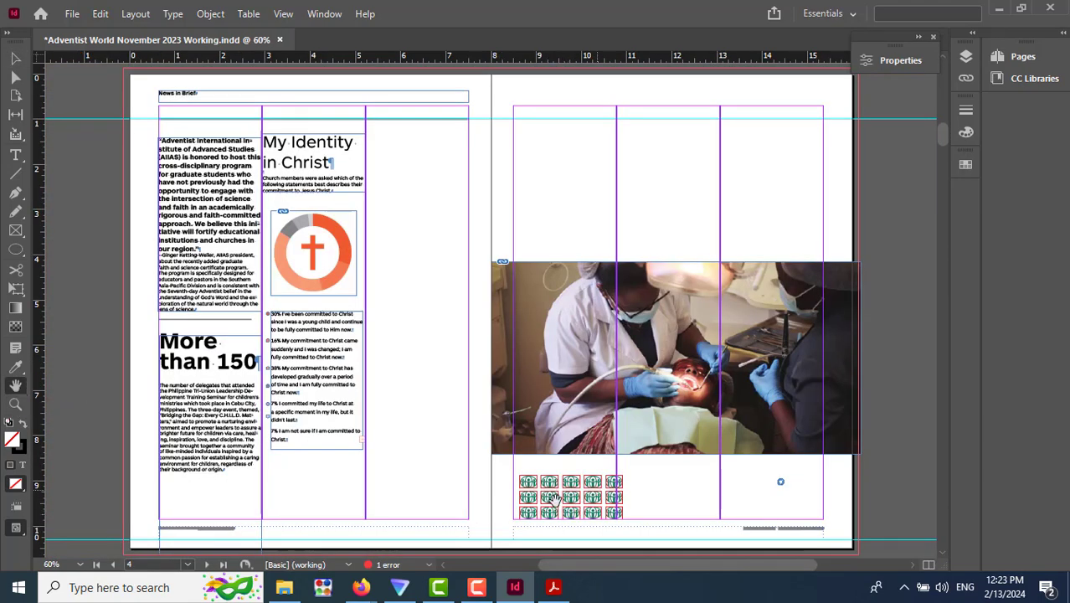
{"action": "left_click", "coordinate": [18, 61]}
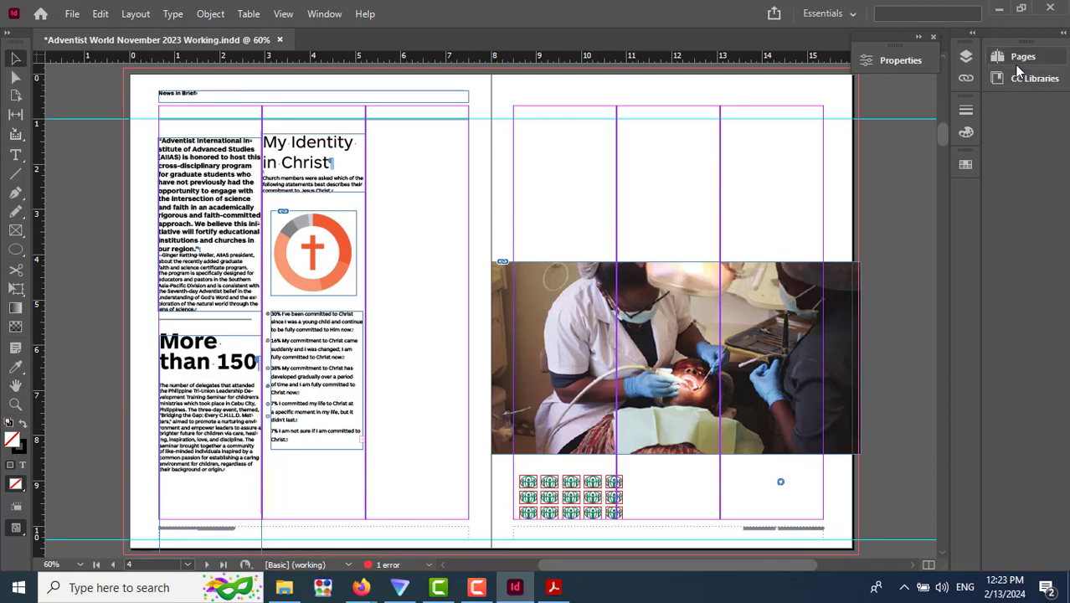
{"action": "left_click", "coordinate": [968, 58]}
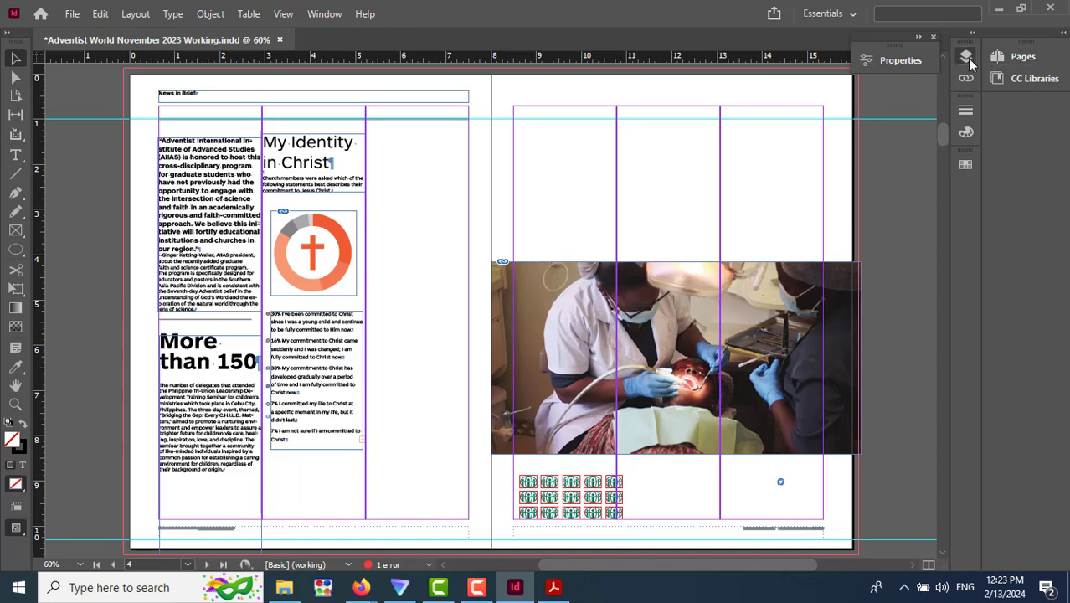
{"action": "left_click", "coordinate": [938, 71]}
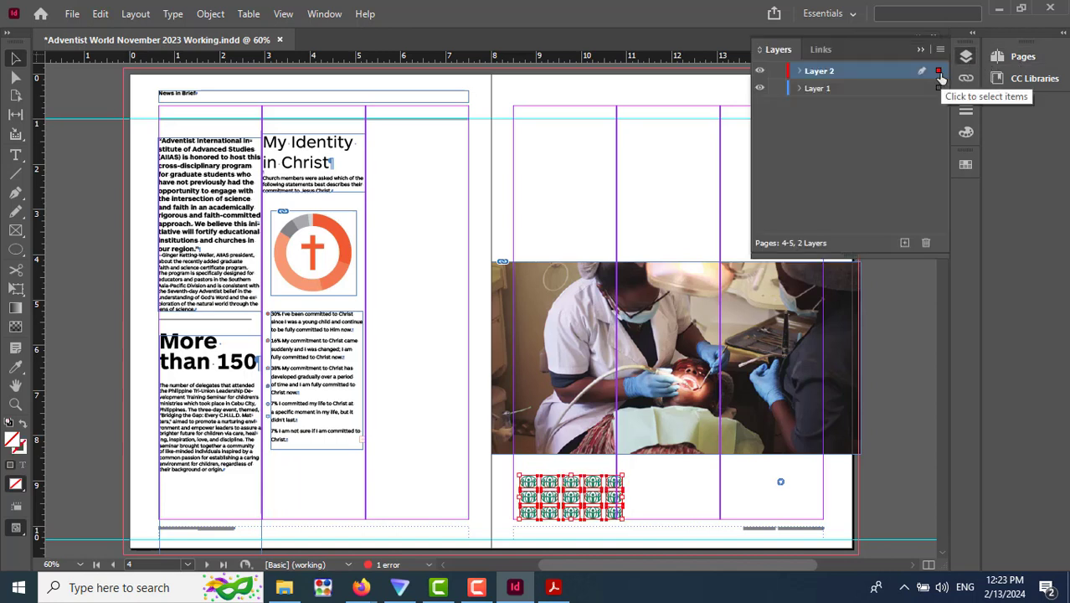
{"action": "left_click_drag", "start_coordinate": [559, 494], "coordinate": [780, 287]}
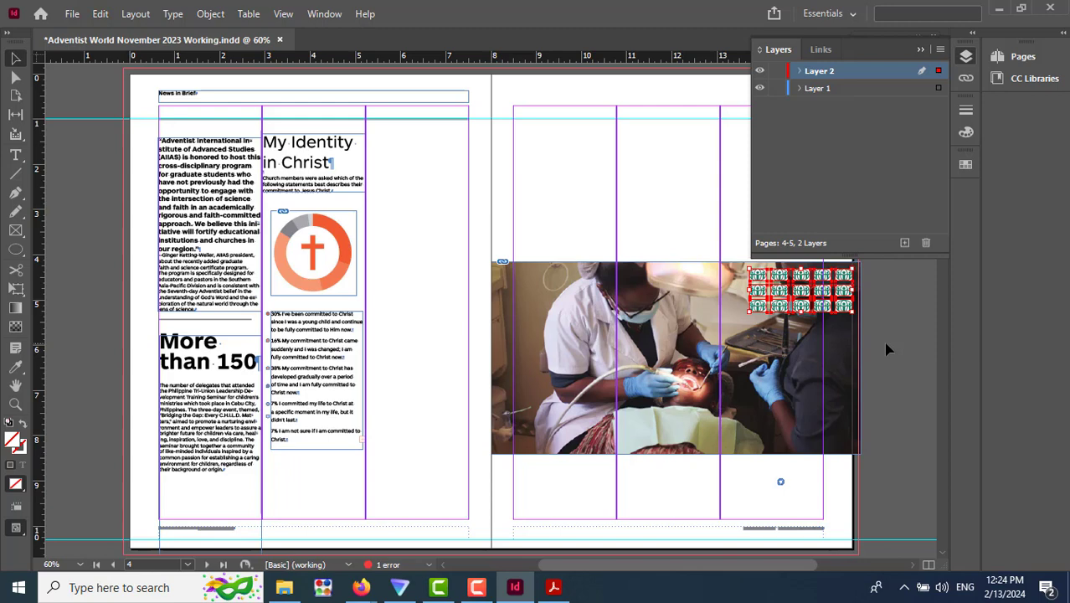
{"action": "scroll", "coordinate": [887, 350], "scroll_direction": "up", "scroll_amount": 3}
{"action": "scroll", "coordinate": [907, 426], "scroll_direction": "down", "scroll_amount": 1}
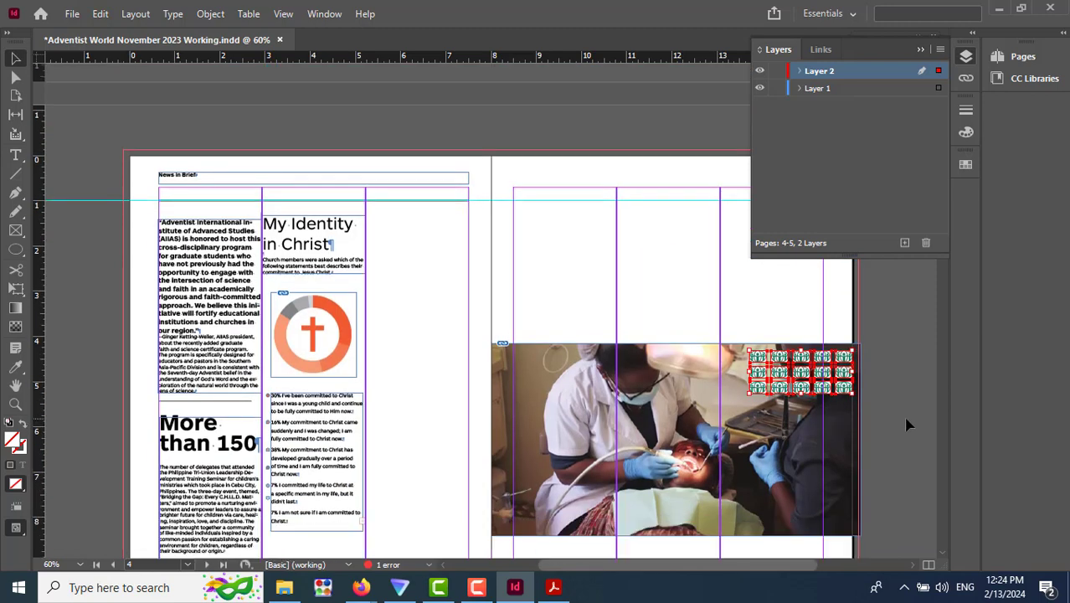
Switch to the magazine PDF in Acrobat and examine closely how the photo and emblem pattern fade into white on page 32.
{"action": "left_click", "coordinate": [548, 593]}
{"action": "scroll", "coordinate": [656, 436], "scroll_direction": "up", "scroll_amount": 4}
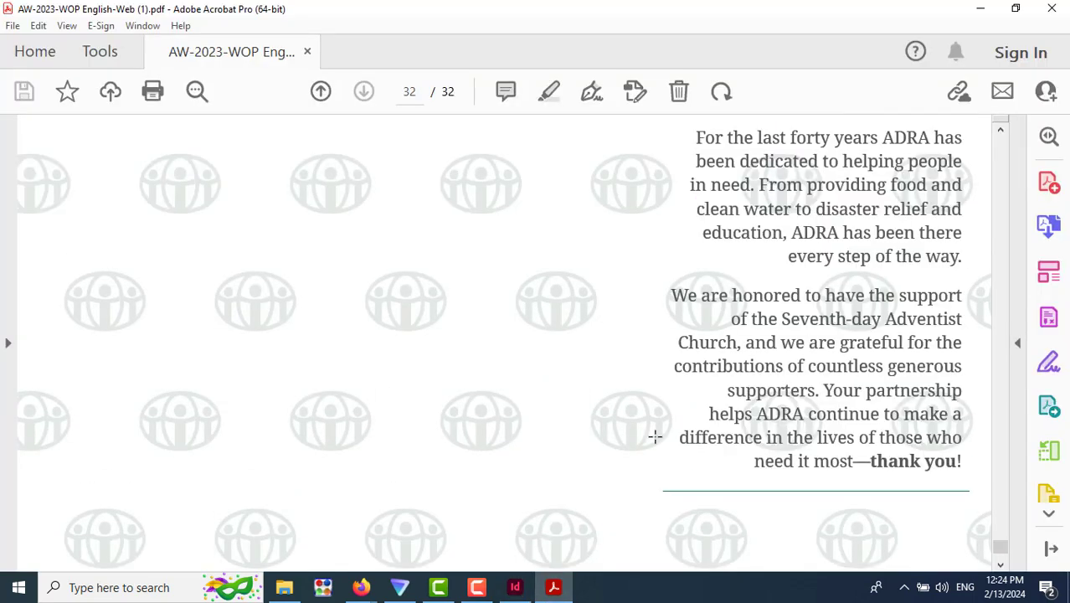
{"action": "scroll", "coordinate": [656, 436], "scroll_direction": "down", "scroll_amount": 10}
{"action": "scroll", "coordinate": [655, 436], "scroll_direction": "up", "scroll_amount": 5}
{"action": "right_click", "coordinate": [267, 189]}
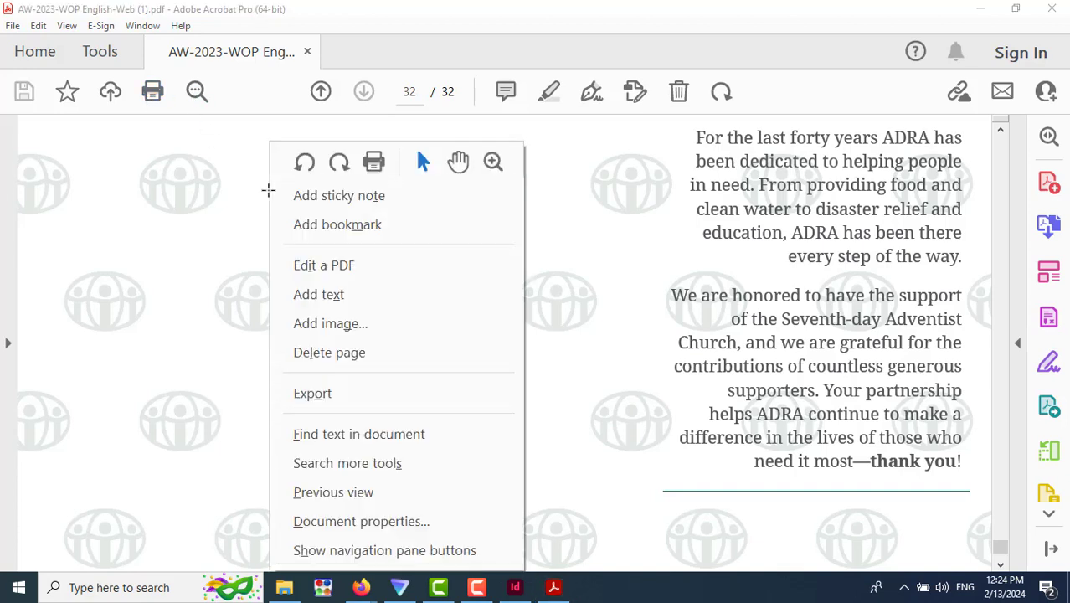
{"action": "left_click", "coordinate": [492, 162]}
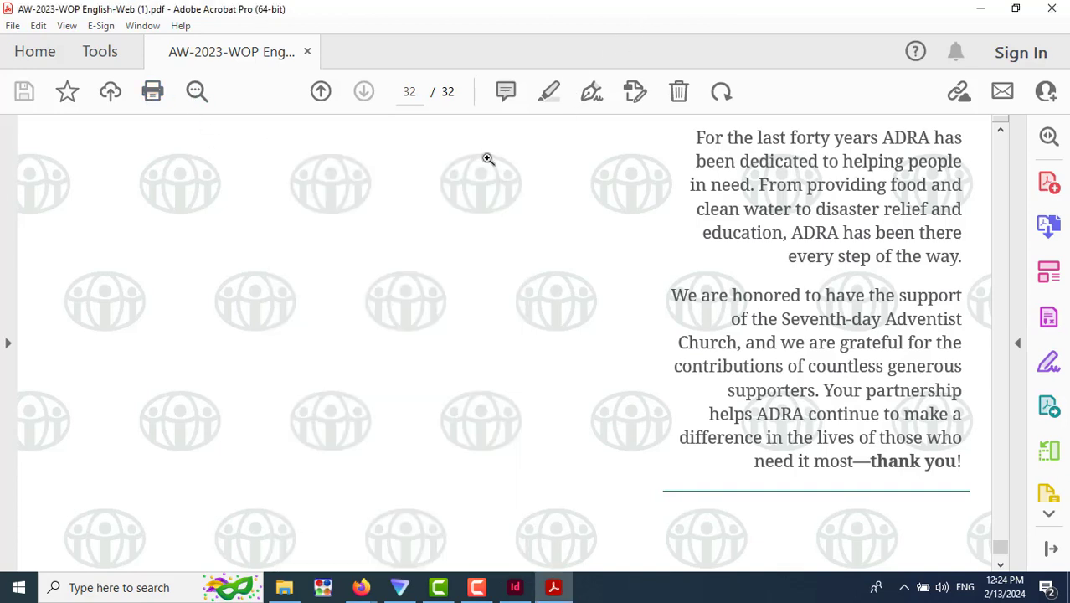
{"action": "left_click", "coordinate": [545, 208]}
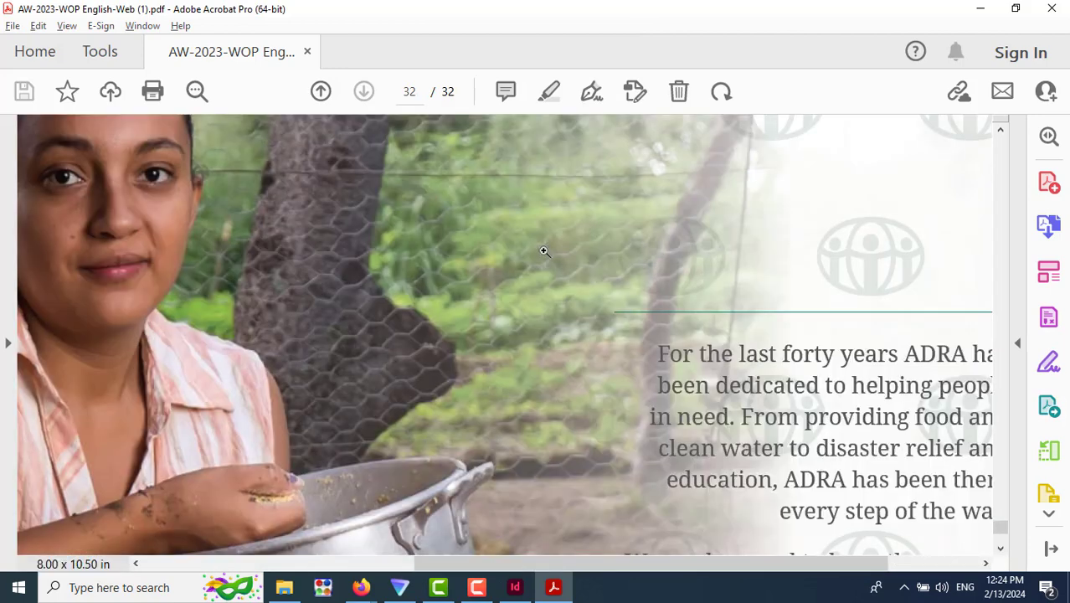
{"action": "left_click", "coordinate": [544, 251]}
{"action": "left_click", "coordinate": [657, 275]}
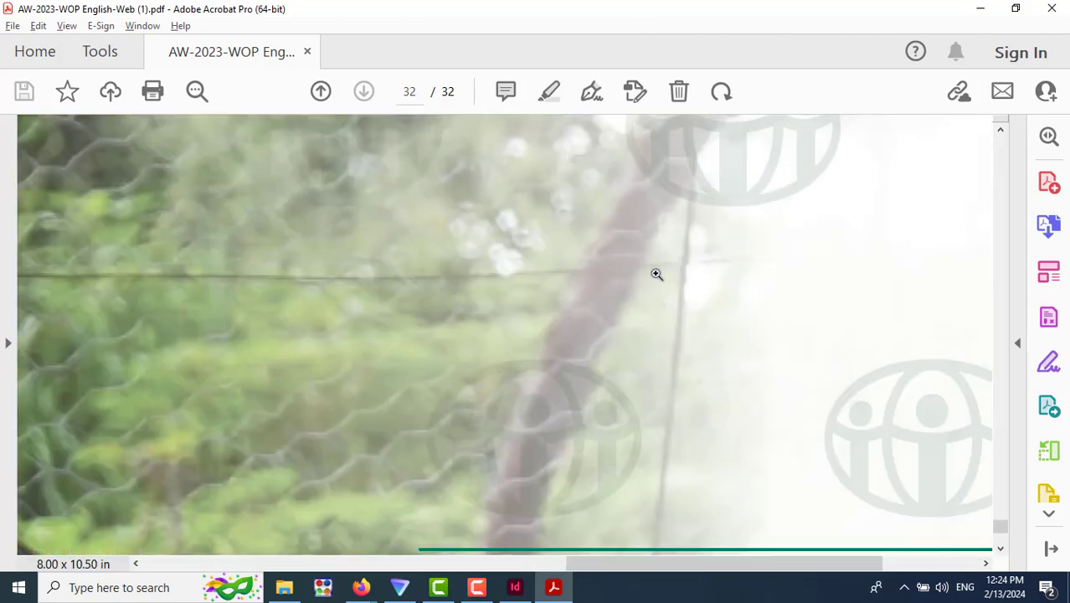
{"action": "left_click", "coordinate": [573, 302]}
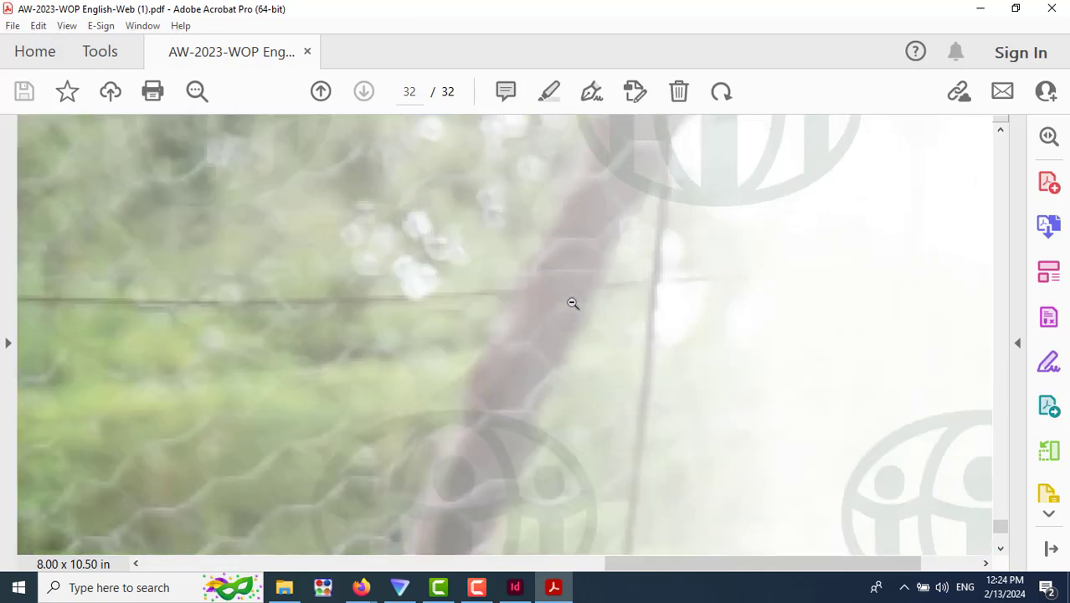
Examine how the faded emblems run over the photo's edge and behind the text along the whole PDF back page.
{"action": "left_click", "coordinate": [572, 302], "text": "ctrl"}
{"action": "left_click", "coordinate": [572, 302], "text": "ctrl"}
{"action": "left_click", "coordinate": [573, 302], "text": "ctrl"}
{"action": "left_click", "coordinate": [596, 310], "text": "ctrl"}
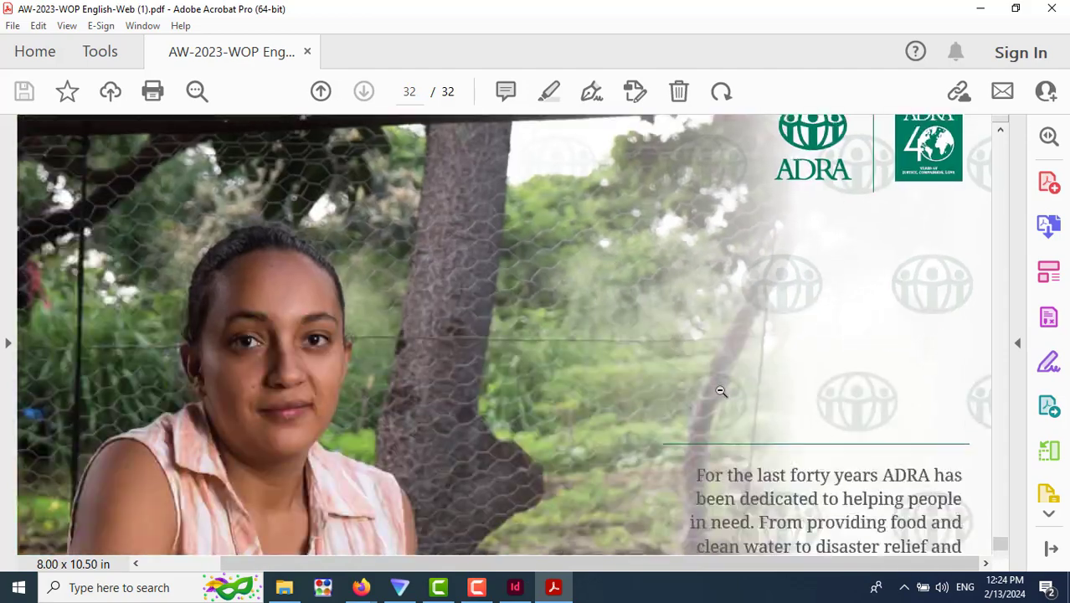
{"action": "left_click", "coordinate": [721, 390], "text": "ctrl"}
{"action": "left_click", "coordinate": [780, 410], "text": "ctrl"}
{"action": "scroll", "coordinate": [781, 410], "scroll_direction": "down", "scroll_amount": 10}
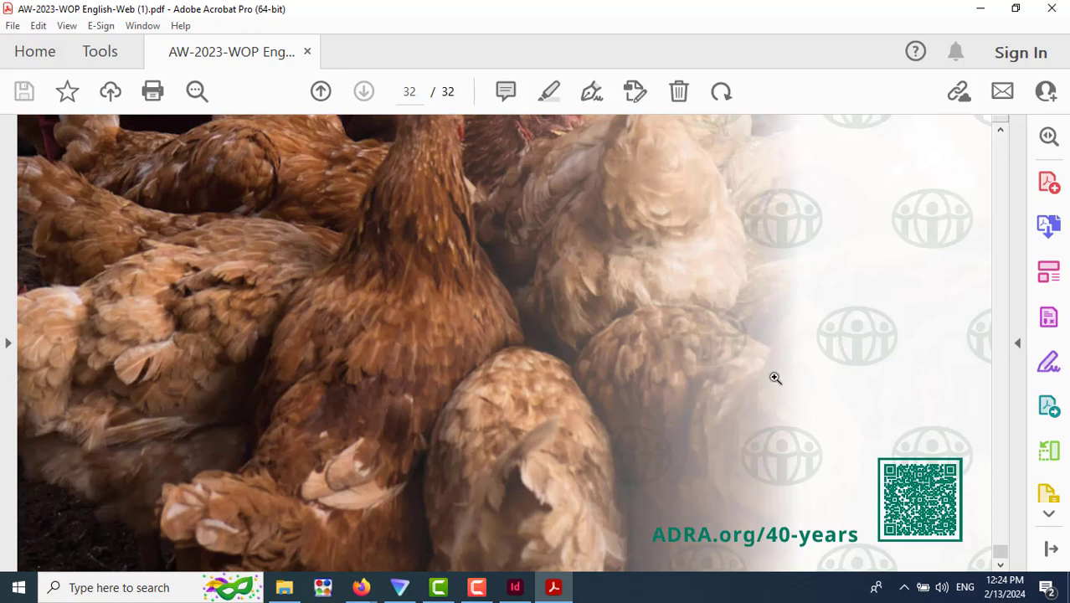
{"action": "left_click", "coordinate": [775, 377], "text": "ctrl"}
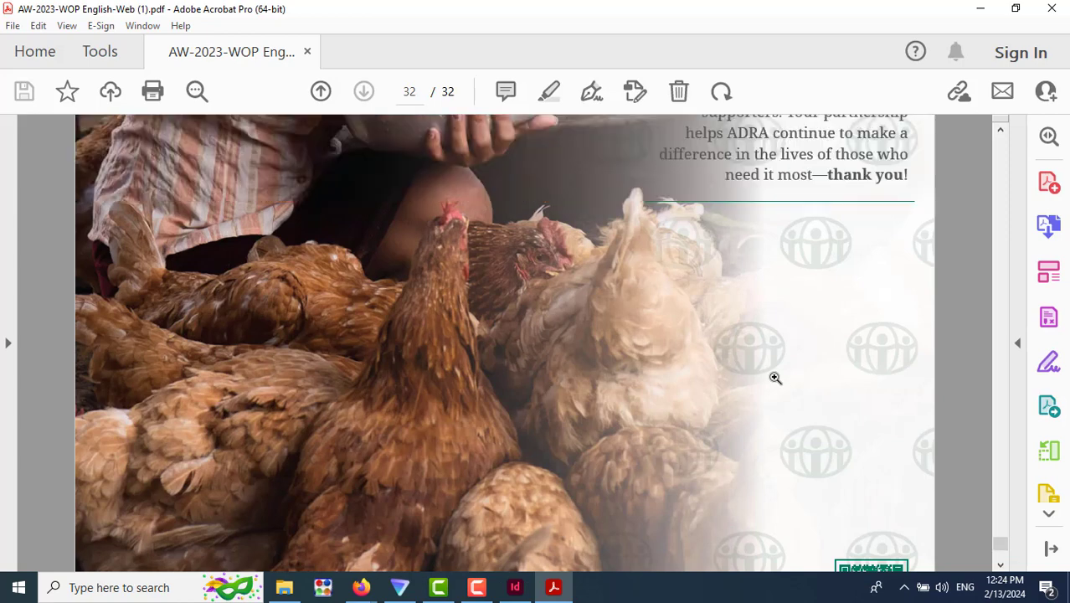
{"action": "left_click", "coordinate": [775, 378], "text": "ctrl"}
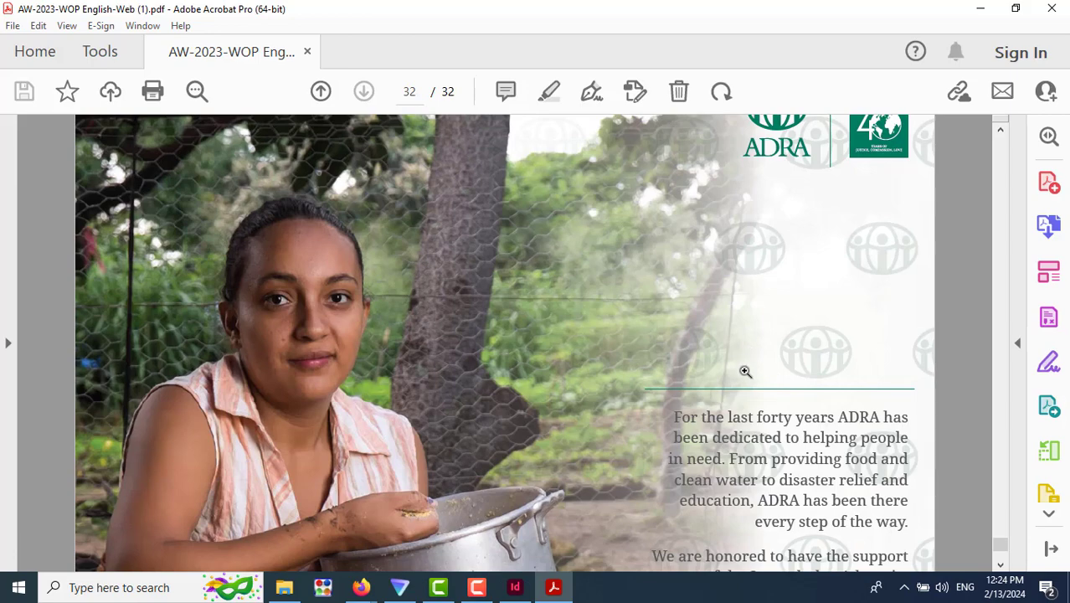
Switch back to InDesign, select everything on Layer 2 and duplicate the emblem grid twice downward along the dental photo's right side.
{"action": "left_click", "coordinate": [517, 590]}
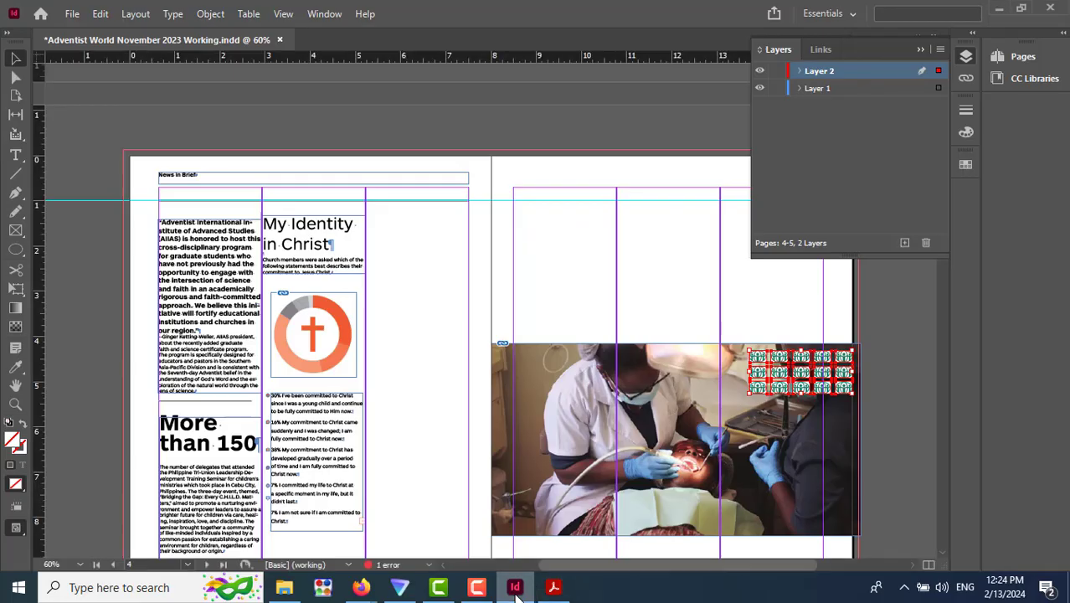
{"action": "left_click", "coordinate": [901, 469]}
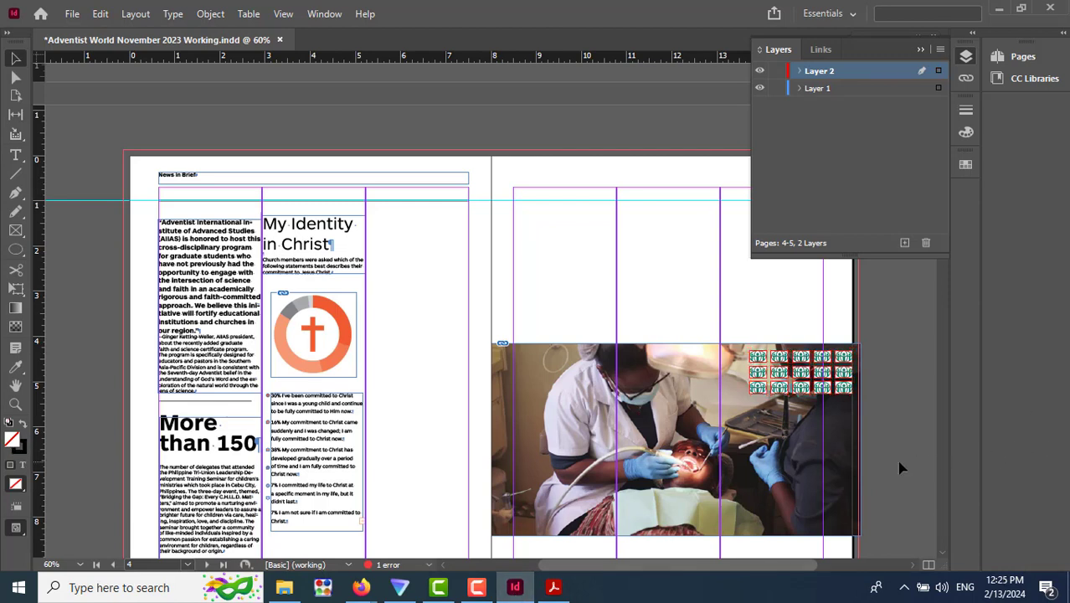
{"action": "left_click", "coordinate": [940, 71]}
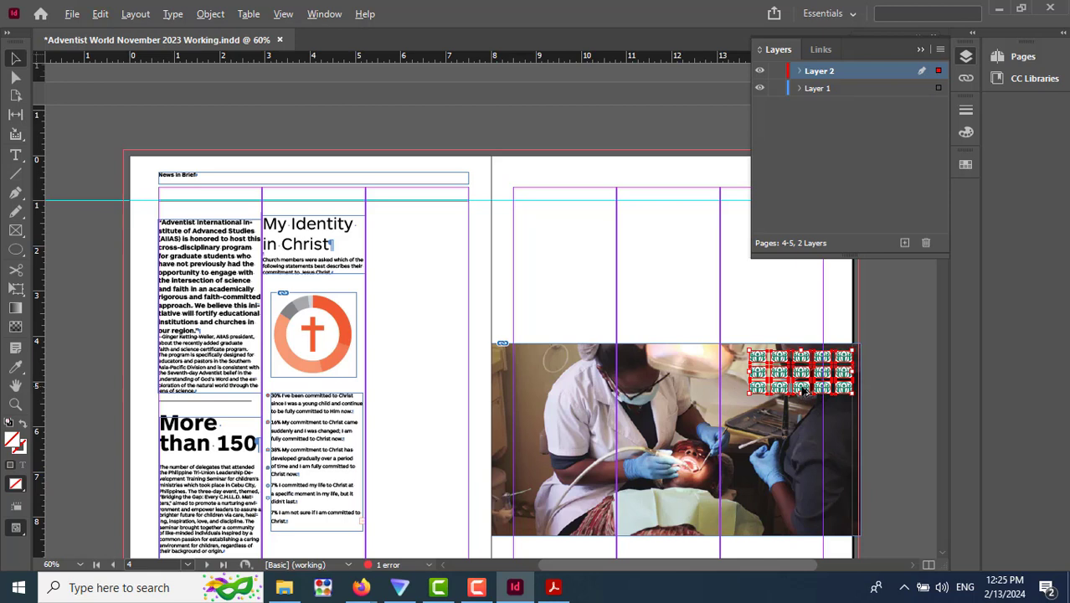
{"action": "left_click_drag", "start_coordinate": [801, 390], "coordinate": [807, 489]}
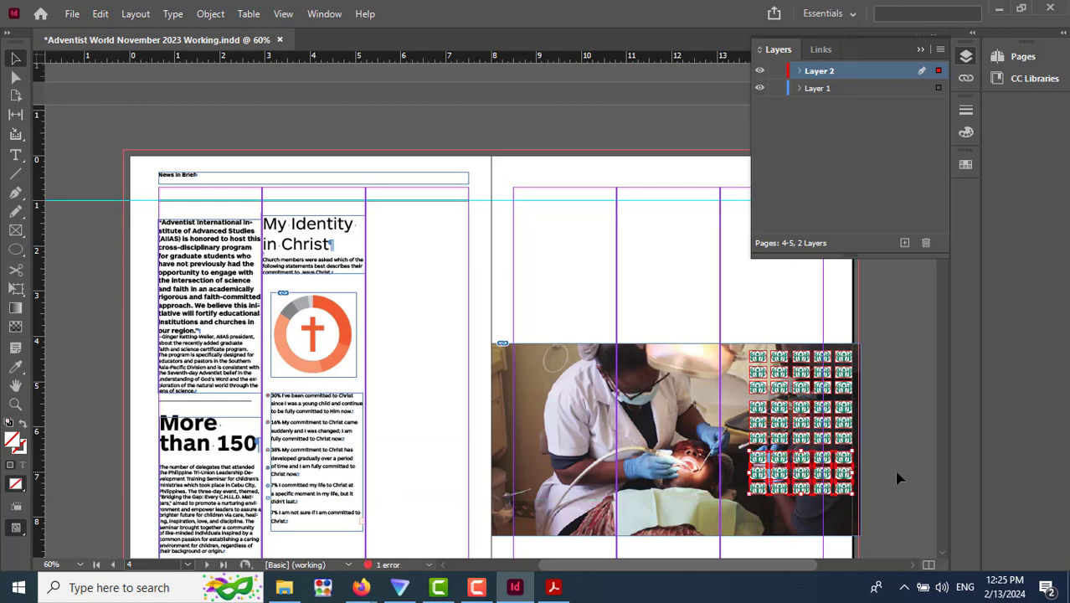
{"action": "left_click", "coordinate": [909, 463]}
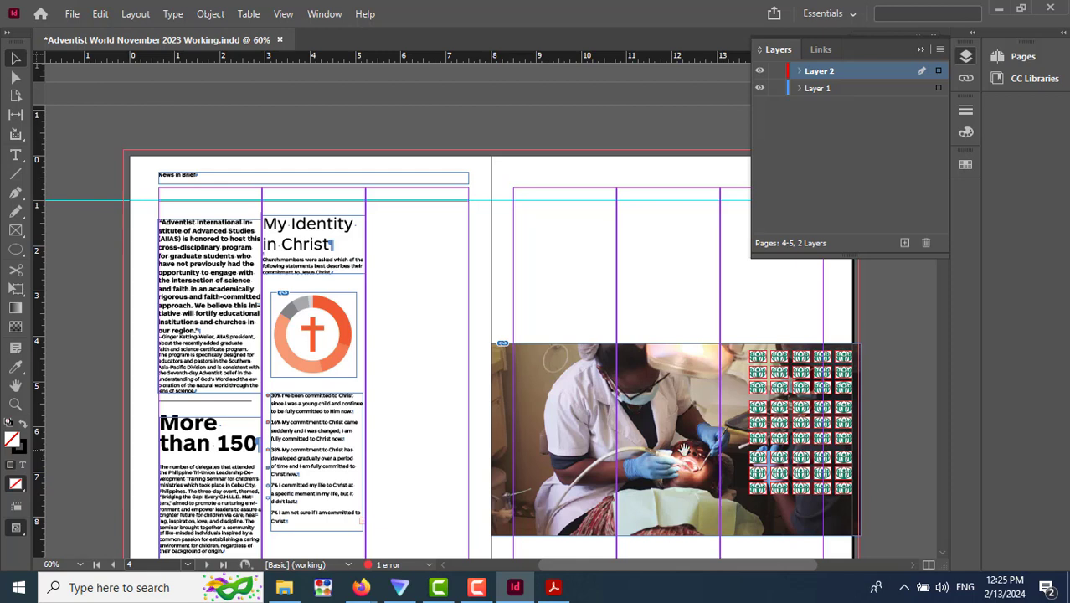
Compare the emblem overlay with the PDF's back page in Acrobat, then return to InDesign, select the dental photo and put the layer list away.
{"action": "left_click", "coordinate": [551, 589]}
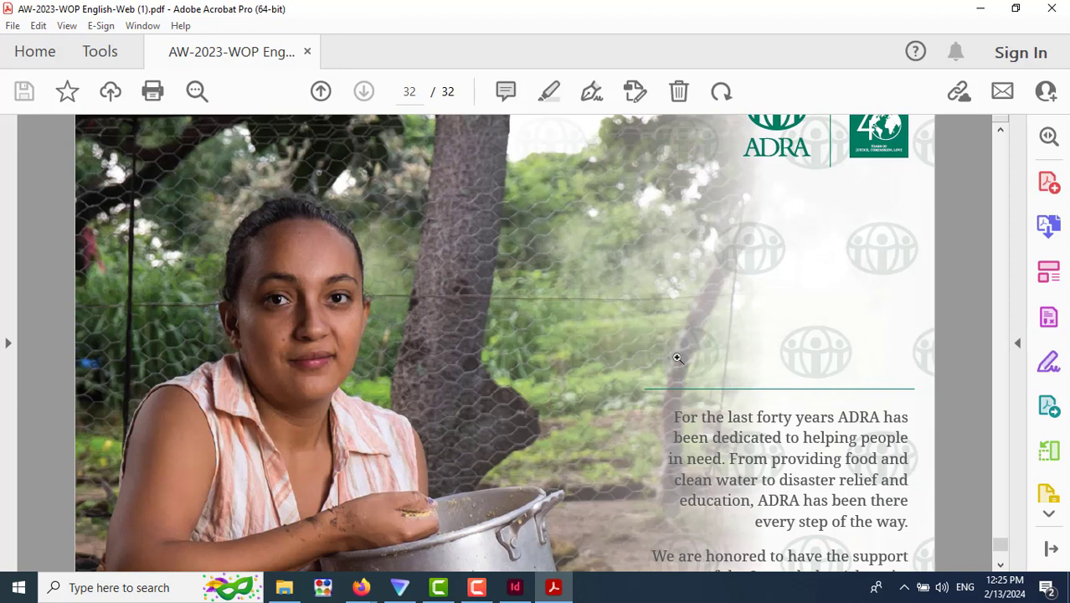
{"action": "left_click", "coordinate": [515, 590]}
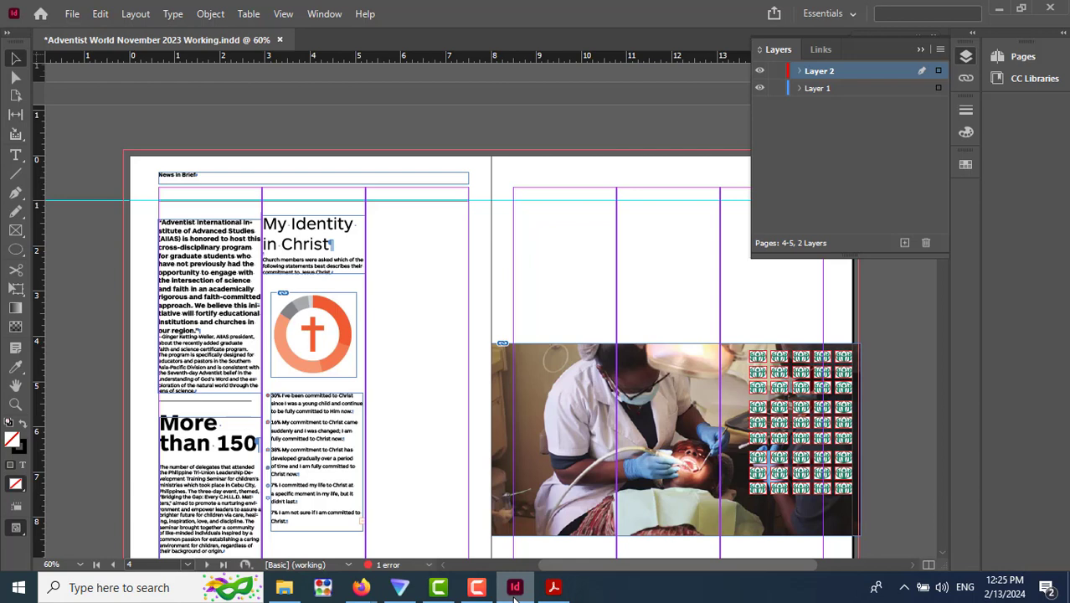
{"action": "left_click", "coordinate": [559, 432]}
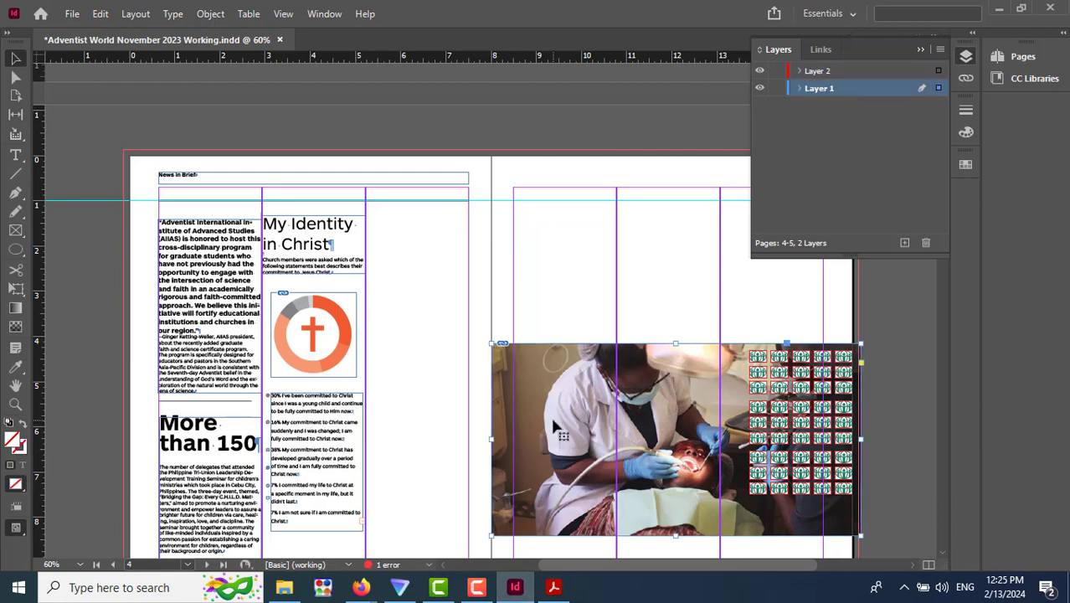
{"action": "scroll", "coordinate": [890, 447], "scroll_direction": "down", "scroll_amount": 2}
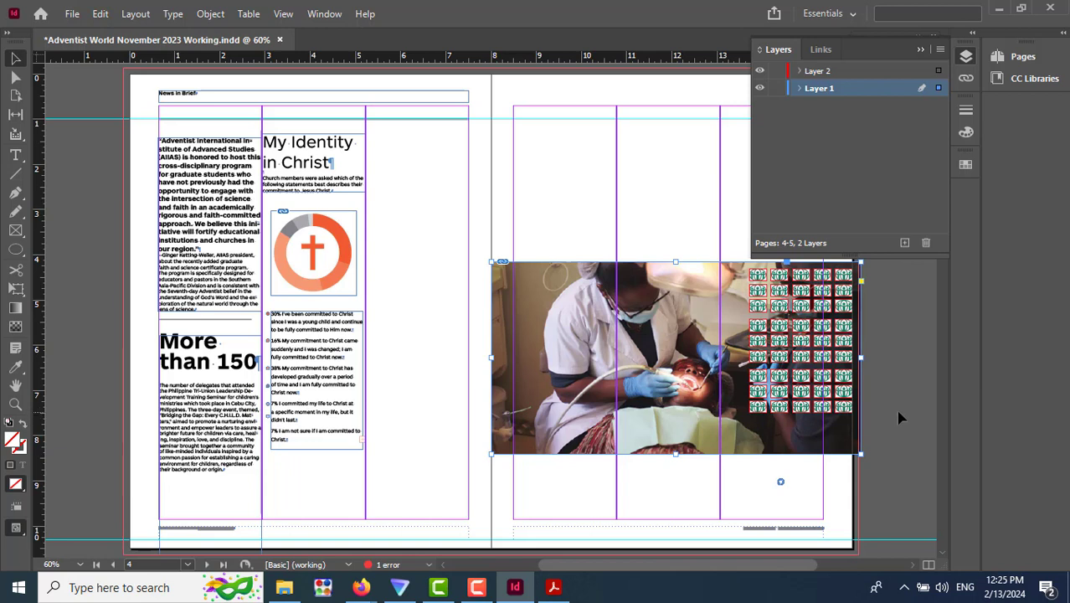
{"action": "left_click", "coordinate": [965, 56]}
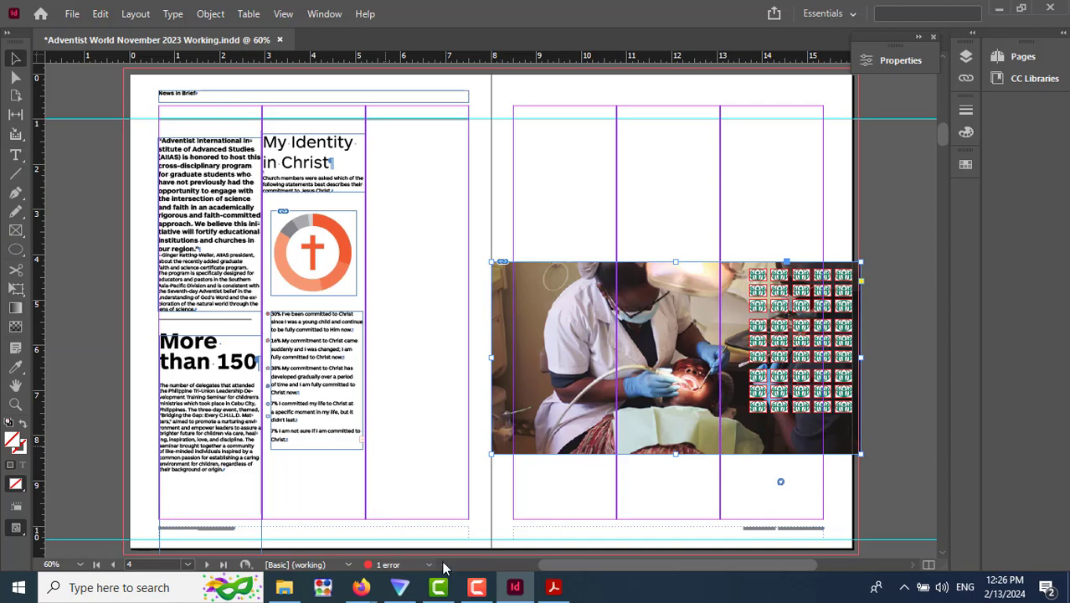
Switch to Firefox and search Google for "InDesign Gradient Mask" in the empty new tab.
{"action": "mouse_move", "coordinate": [361, 587]}
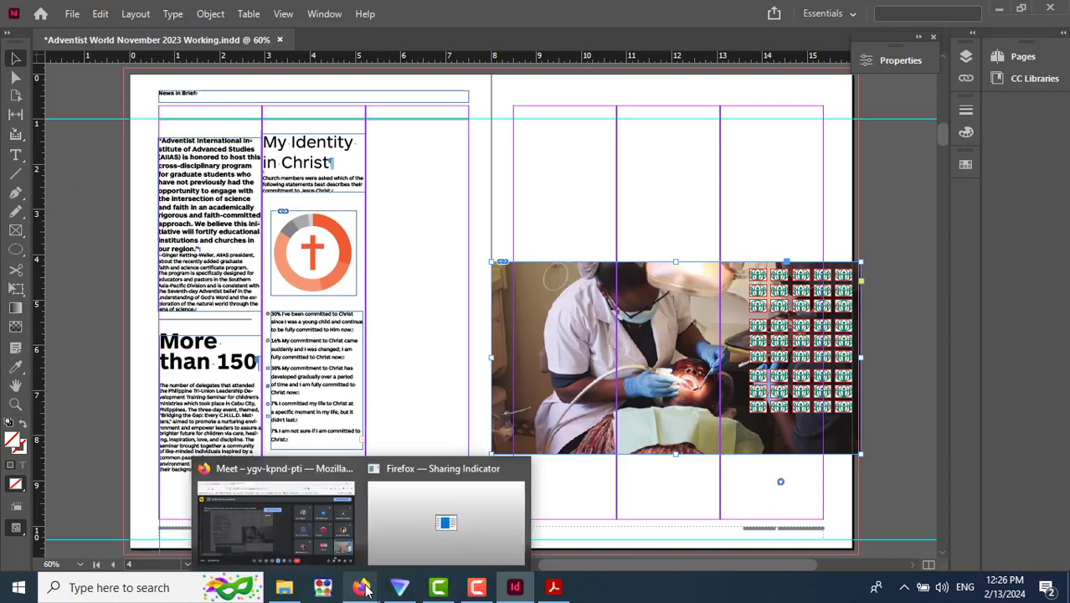
{"action": "left_click", "coordinate": [325, 542]}
{"action": "left_click", "coordinate": [405, 17]}
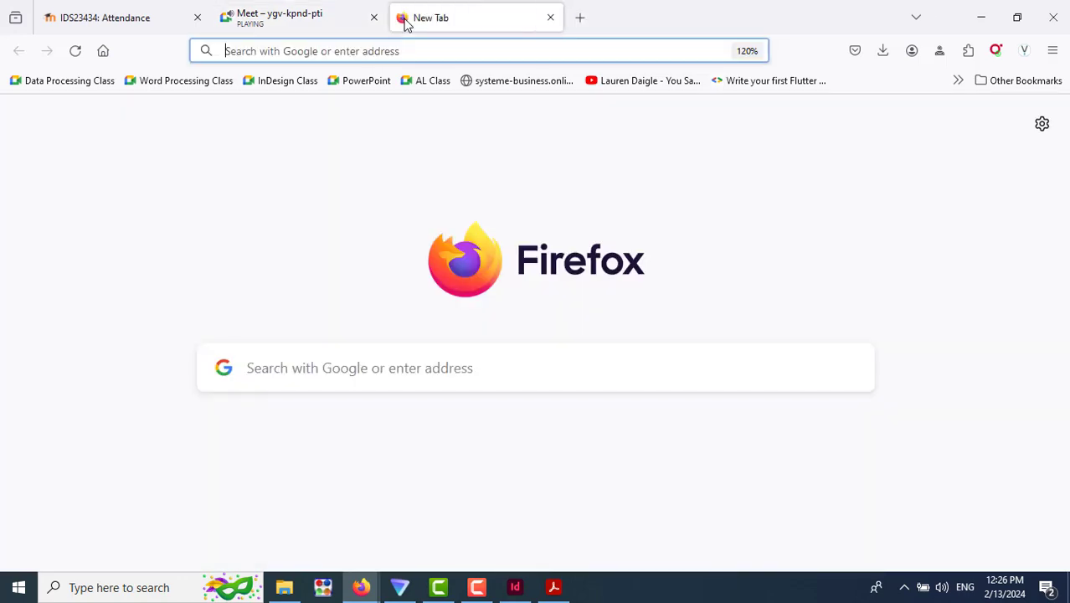
{"action": "left_click", "coordinate": [508, 369]}
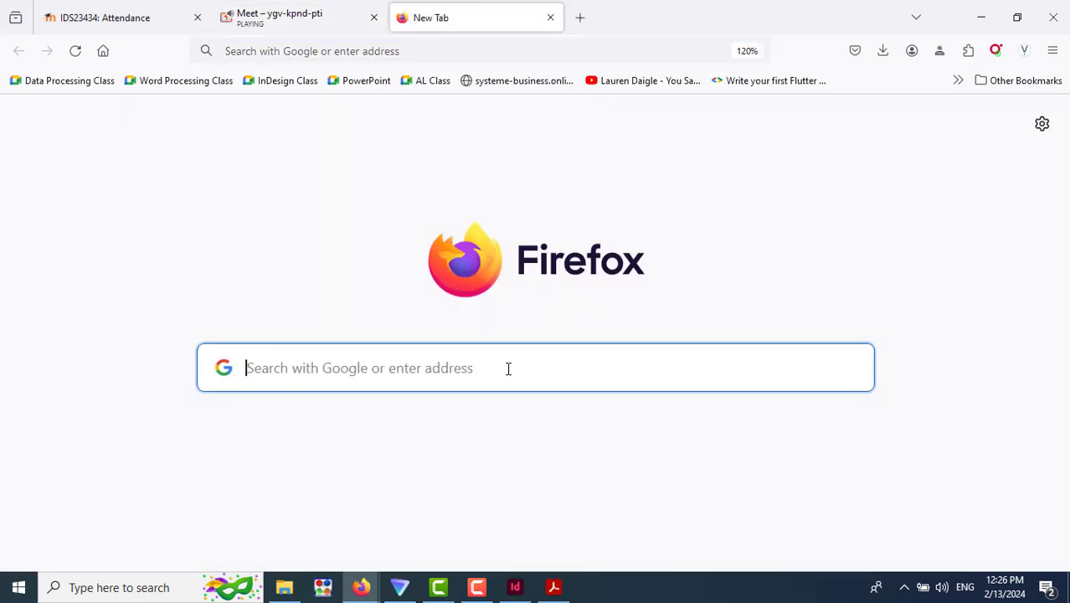
{"action": "type", "text": "InDeis"}
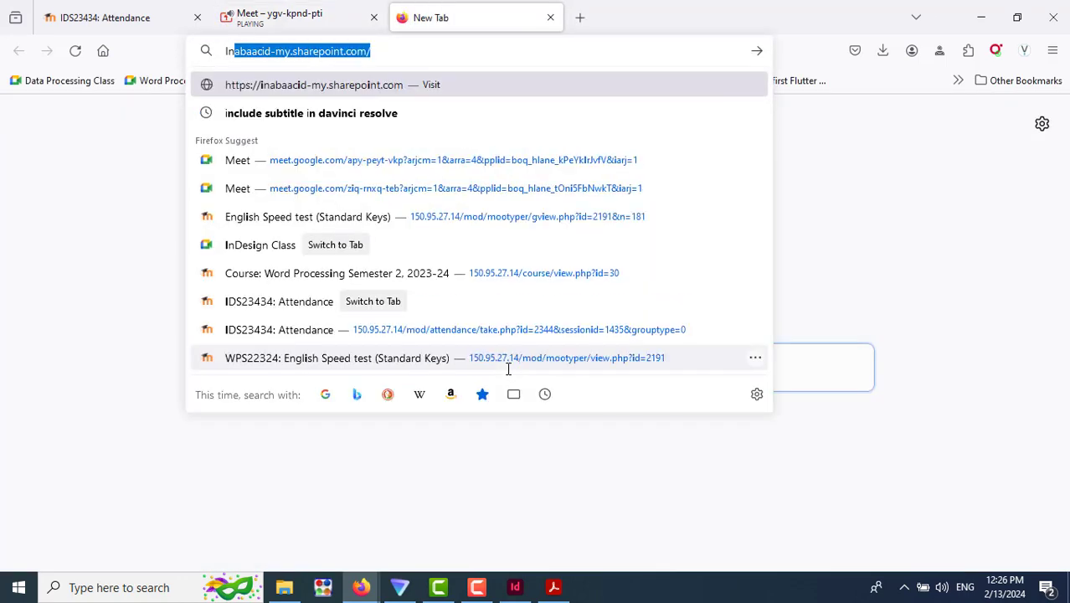
{"action": "key", "text": "BackSpace"}
{"action": "key", "text": "BackSpace"}
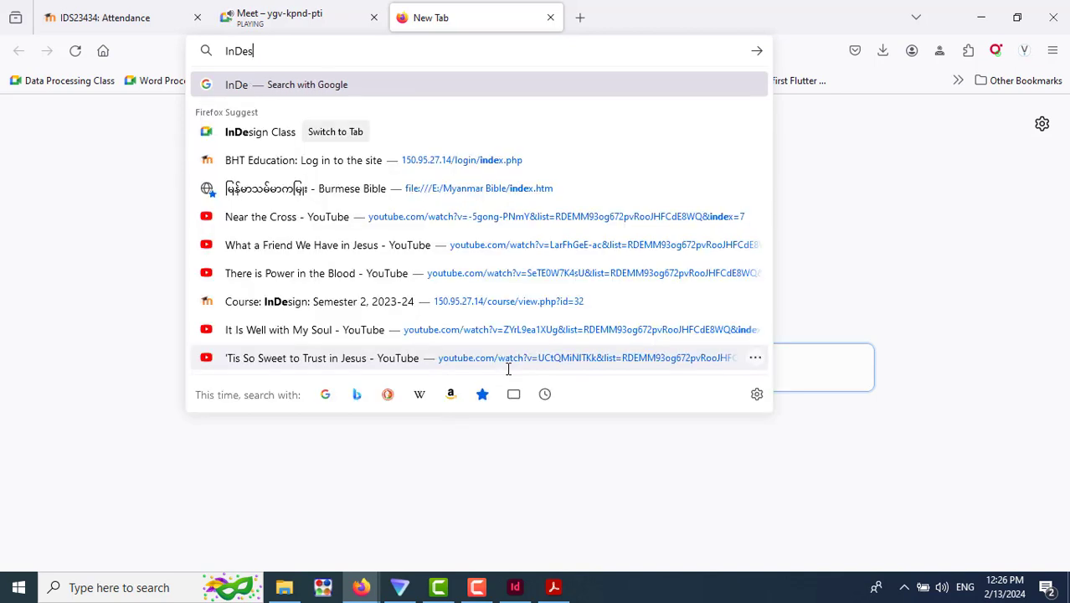
{"action": "type", "text": "sign Layer"}
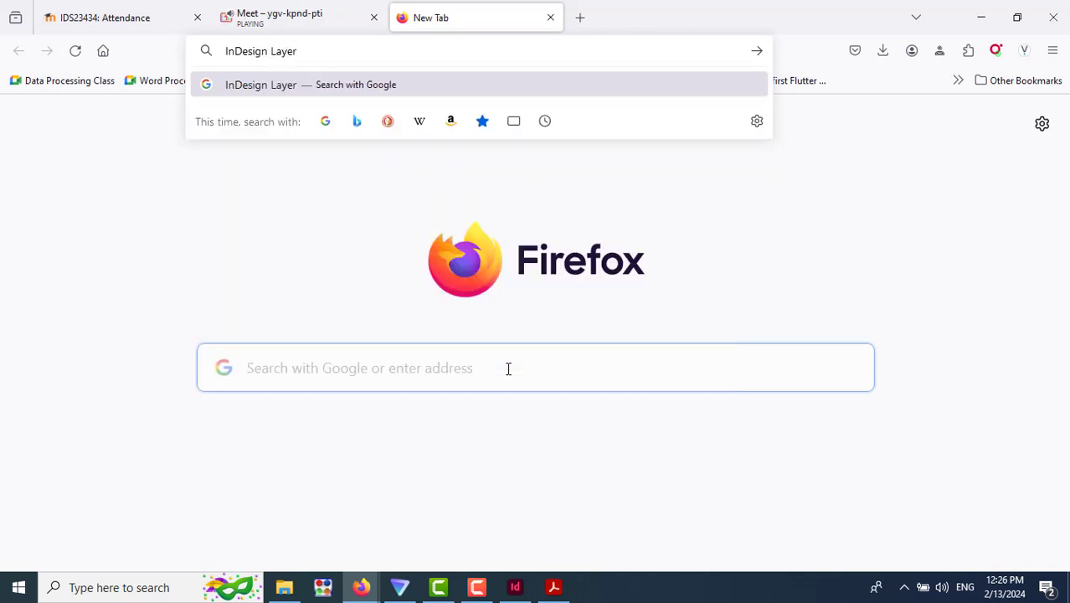
{"action": "key", "text": "BackSpace"}
{"action": "key", "text": "BackSpace"}
{"action": "key", "text": "BackSpace"}
{"action": "key", "text": "BackSpace"}
{"action": "key", "text": "BackSpace"}
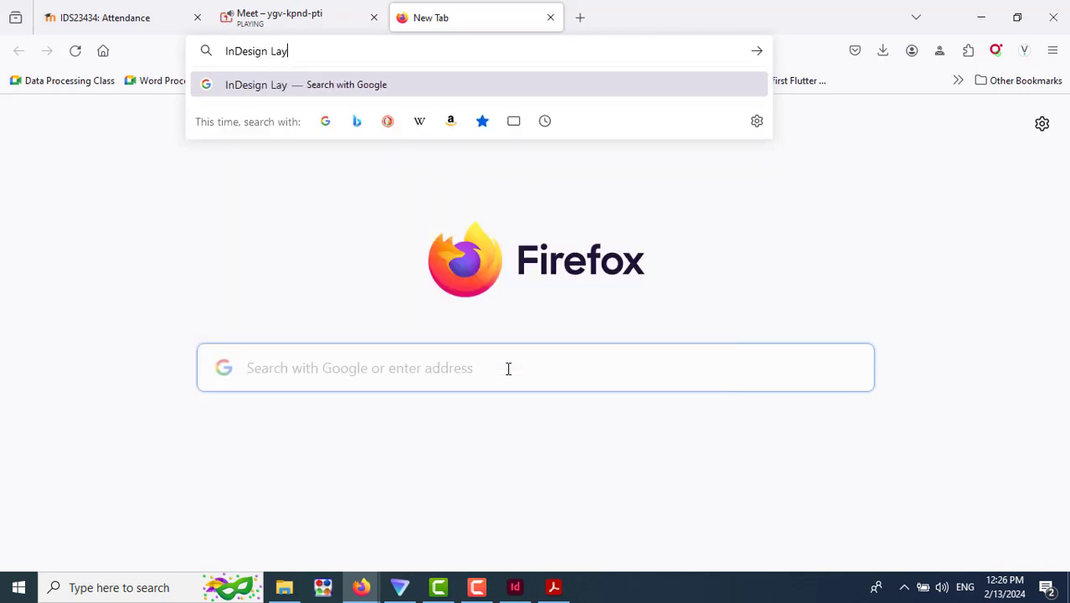
{"action": "type", "text": "Gradient Mask"}
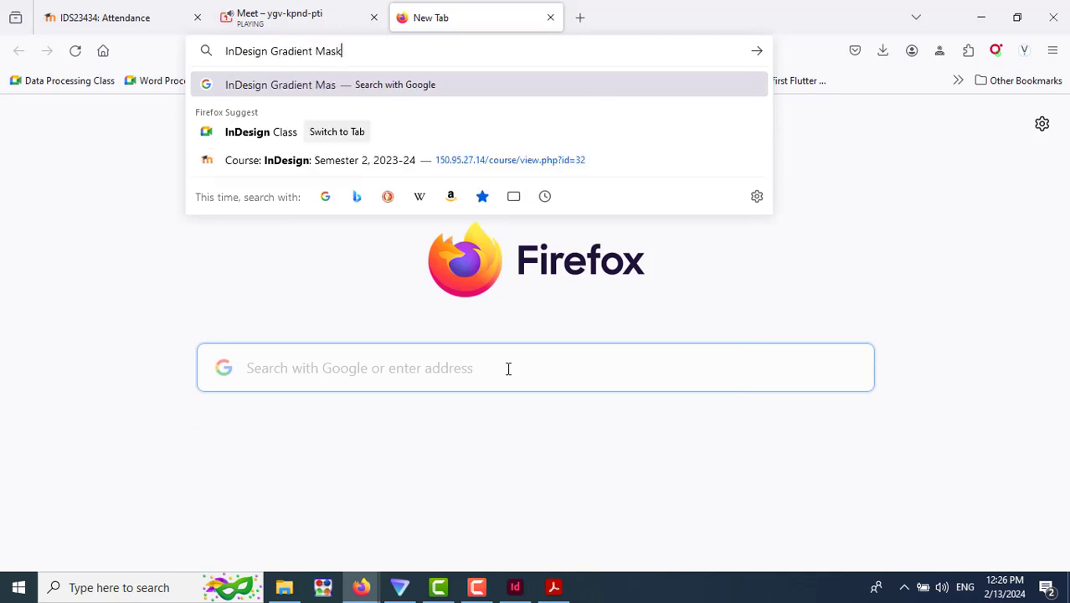
{"action": "key", "text": "Return"}
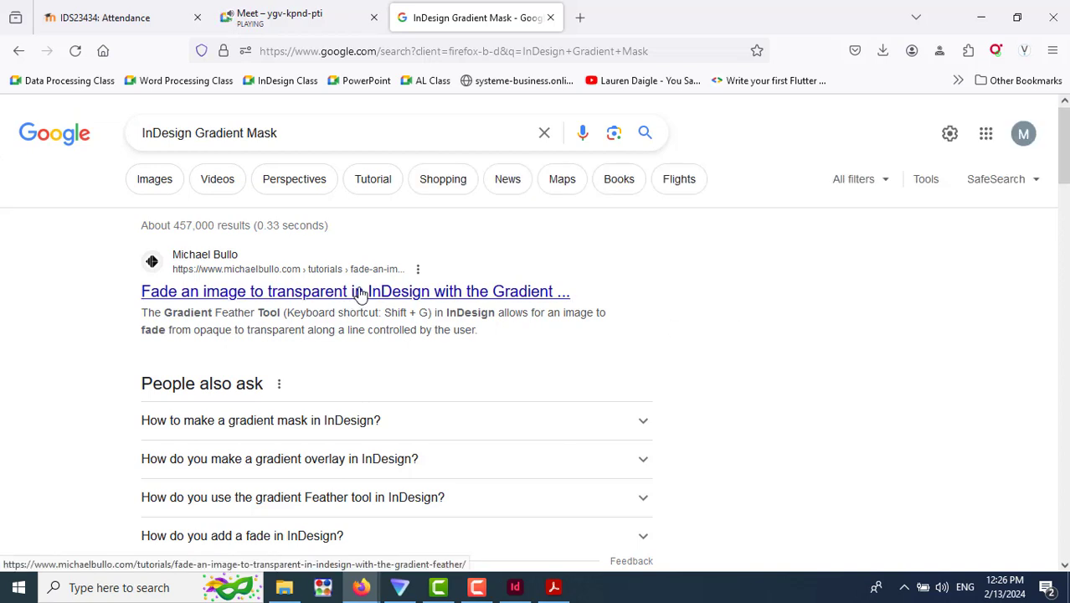
Open the result on fading an image to transparent with the Gradient Feather in a new tab and read its instructions.
{"action": "right_click", "coordinate": [361, 297]}
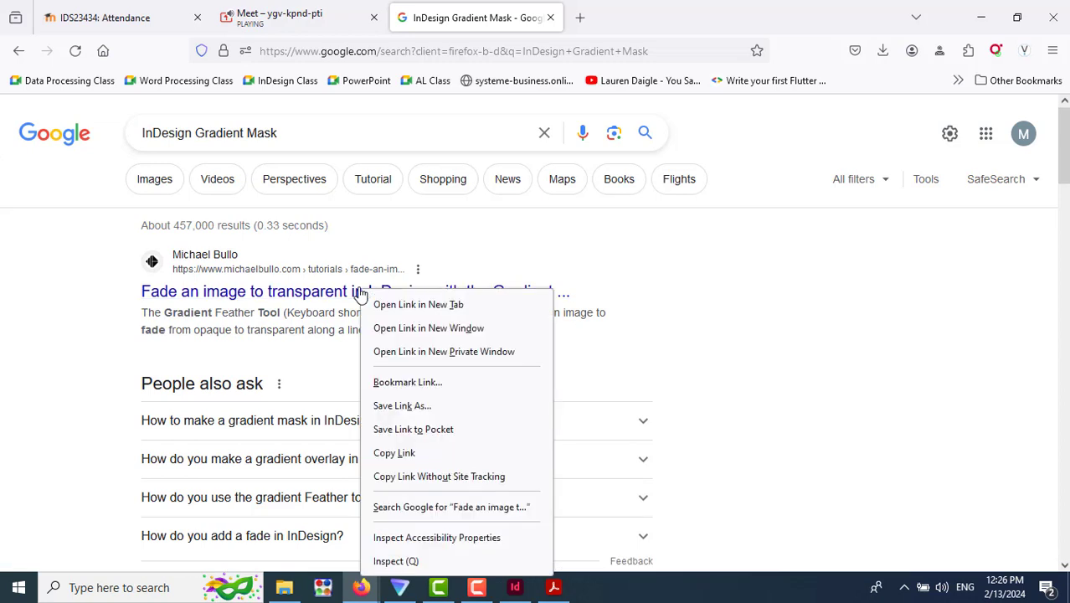
{"action": "left_click", "coordinate": [409, 305]}
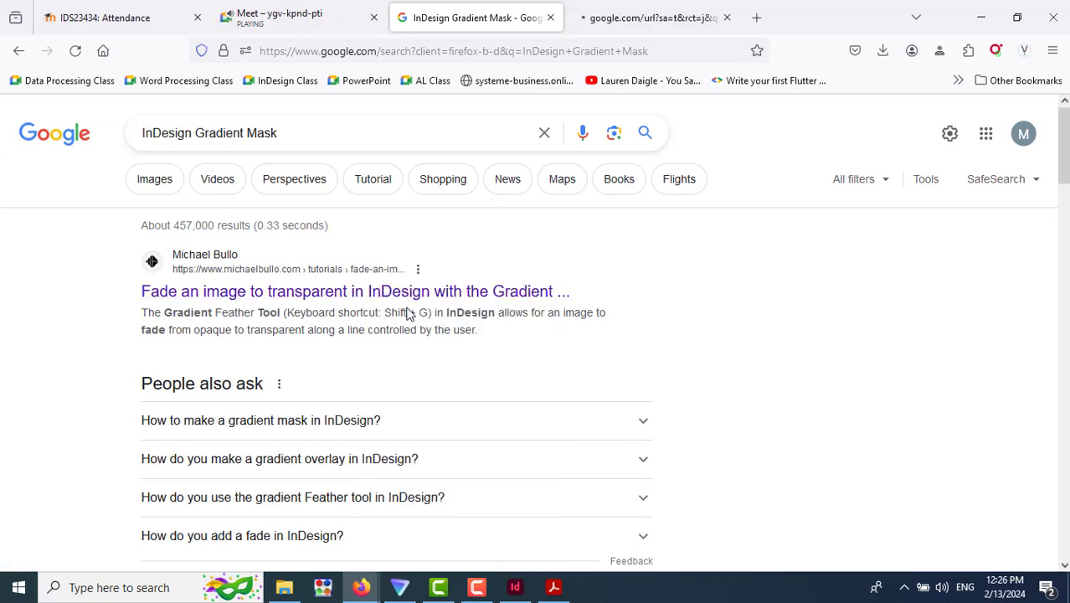
{"action": "left_click", "coordinate": [658, 26]}
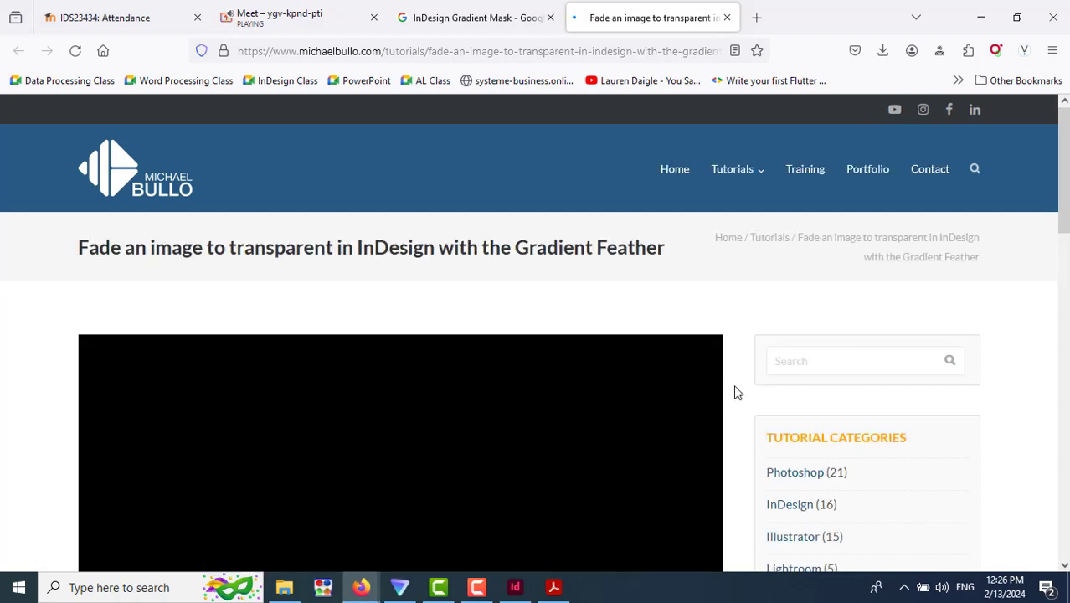
{"action": "scroll", "coordinate": [736, 393], "scroll_direction": "down", "scroll_amount": 10}
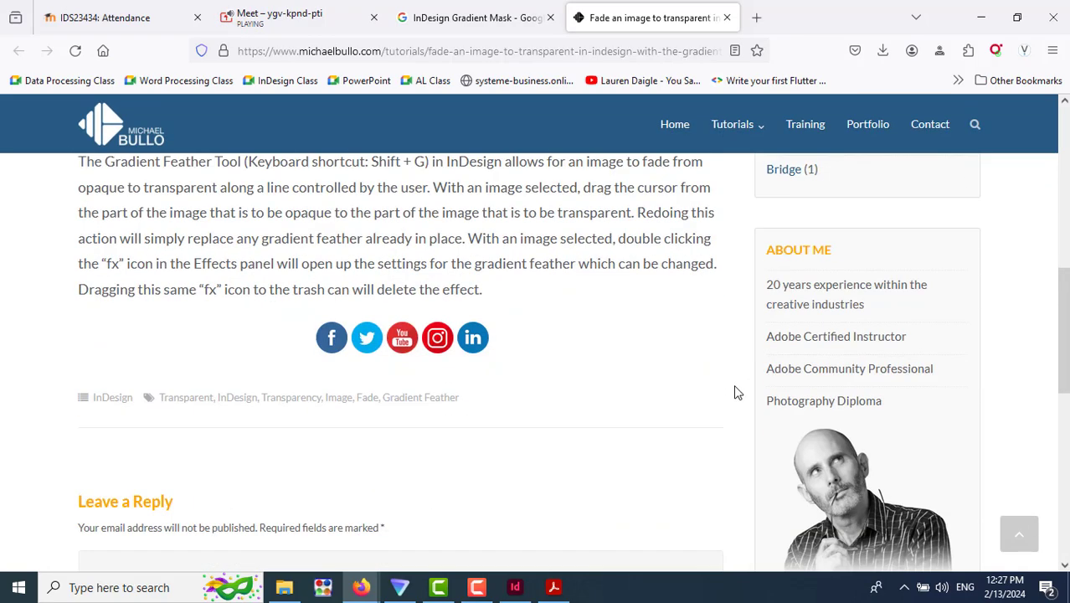
{"action": "scroll", "coordinate": [736, 393], "scroll_direction": "down", "scroll_amount": 3}
{"action": "scroll", "coordinate": [736, 392], "scroll_direction": "up", "scroll_amount": 6}
{"action": "scroll", "coordinate": [737, 393], "scroll_direction": "up", "scroll_amount": 3}
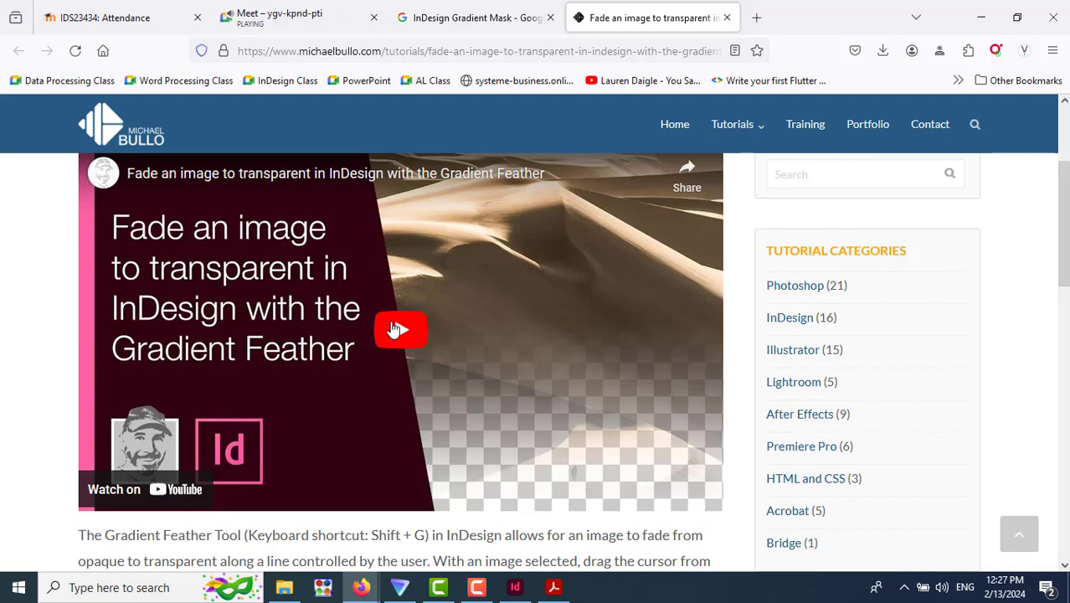
{"action": "scroll", "coordinate": [696, 281], "scroll_direction": "up", "scroll_amount": 3}
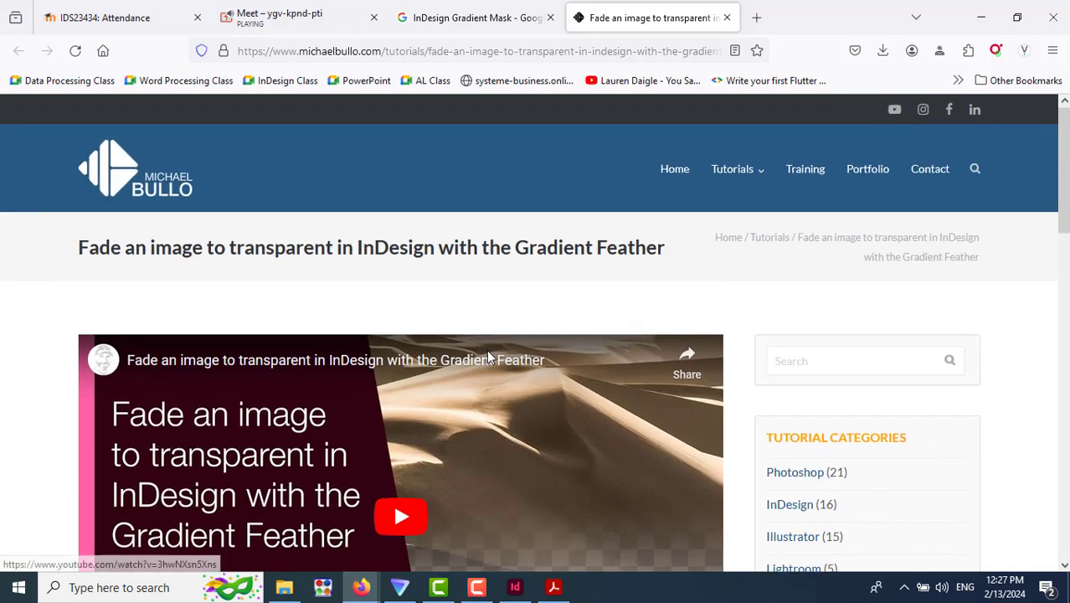
Switch from the tutorial to InDesign, try fading the dental photo's right side with the Gradient Feather tool, and undo that fade.
{"action": "scroll", "coordinate": [549, 402], "scroll_direction": "down", "scroll_amount": 3}
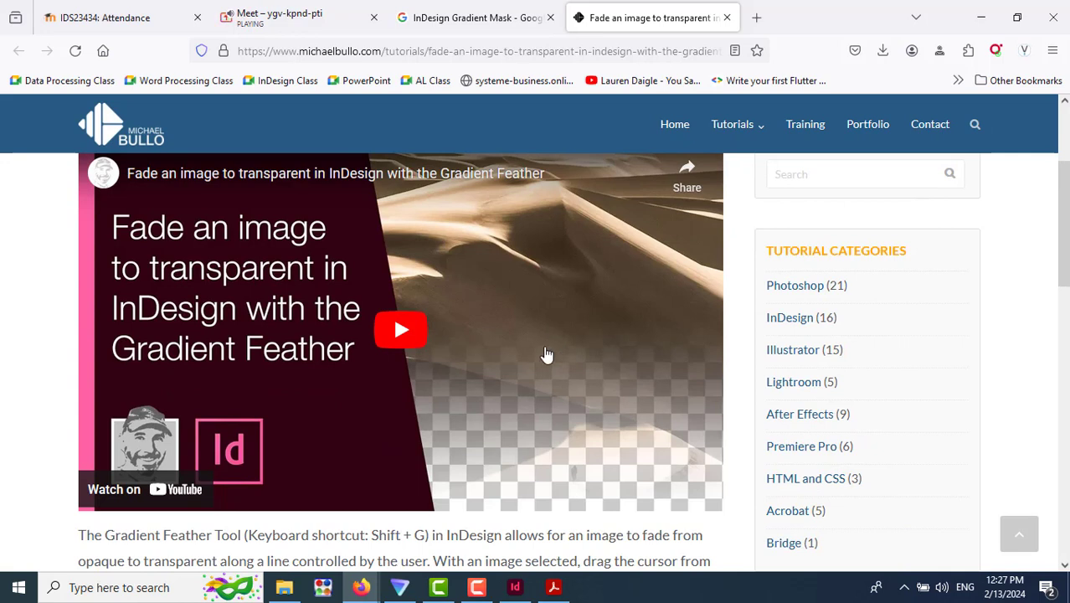
{"action": "left_click", "coordinate": [515, 588]}
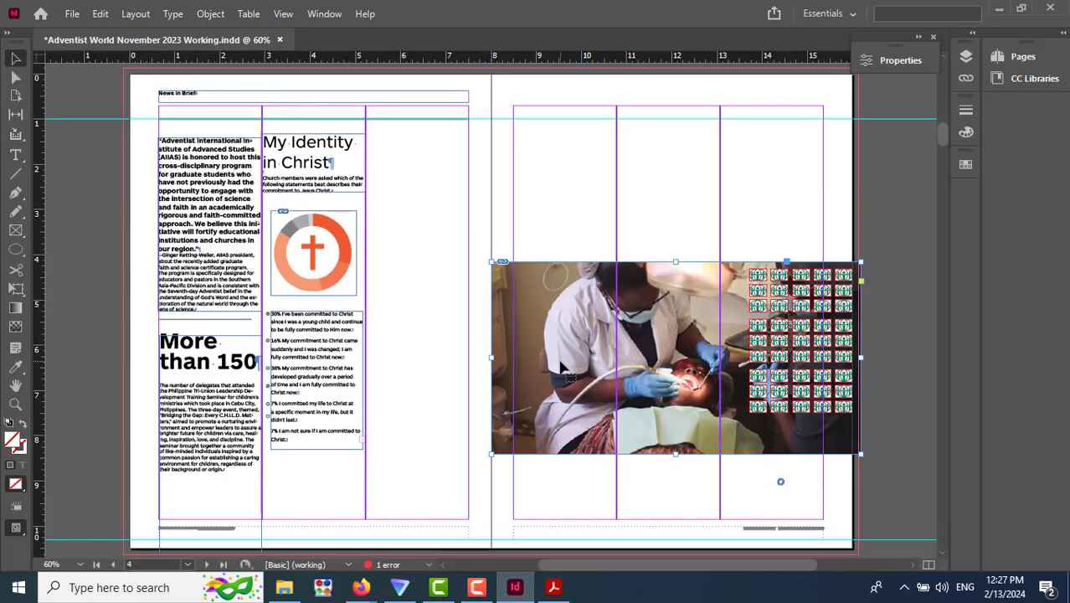
{"action": "key", "text": "shift+g"}
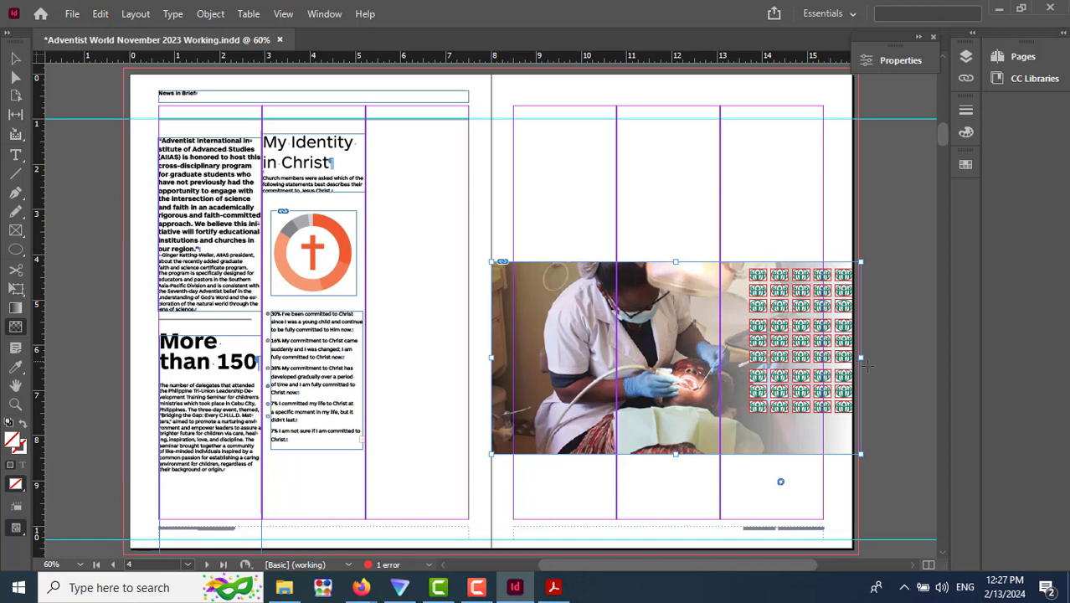
{"action": "left_click", "coordinate": [15, 404]}
{"action": "left_click_drag", "start_coordinate": [723, 236], "coordinate": [892, 480]}
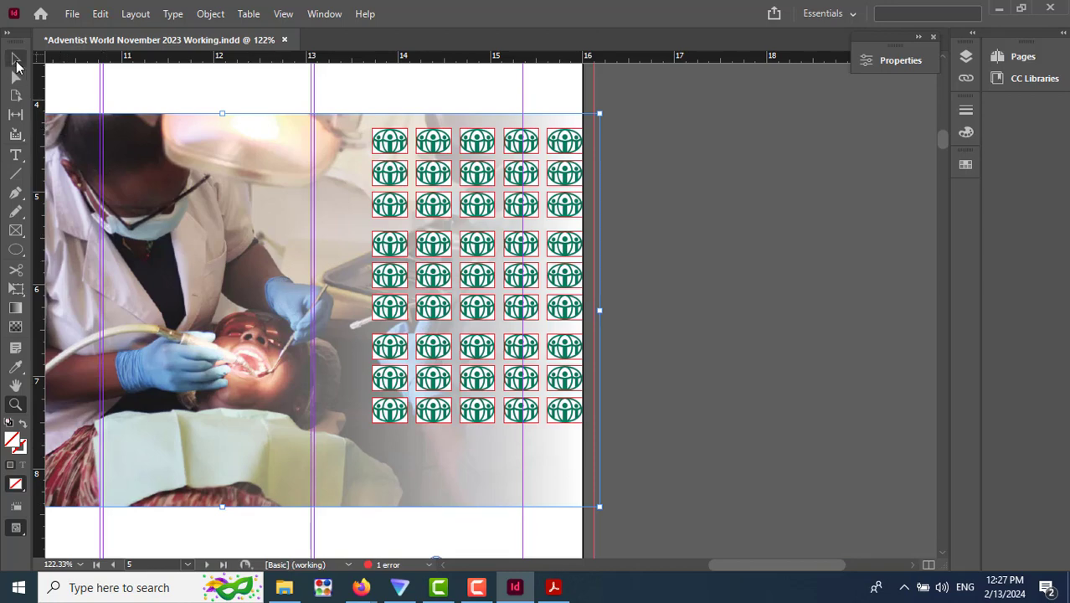
{"action": "left_click", "coordinate": [15, 60]}
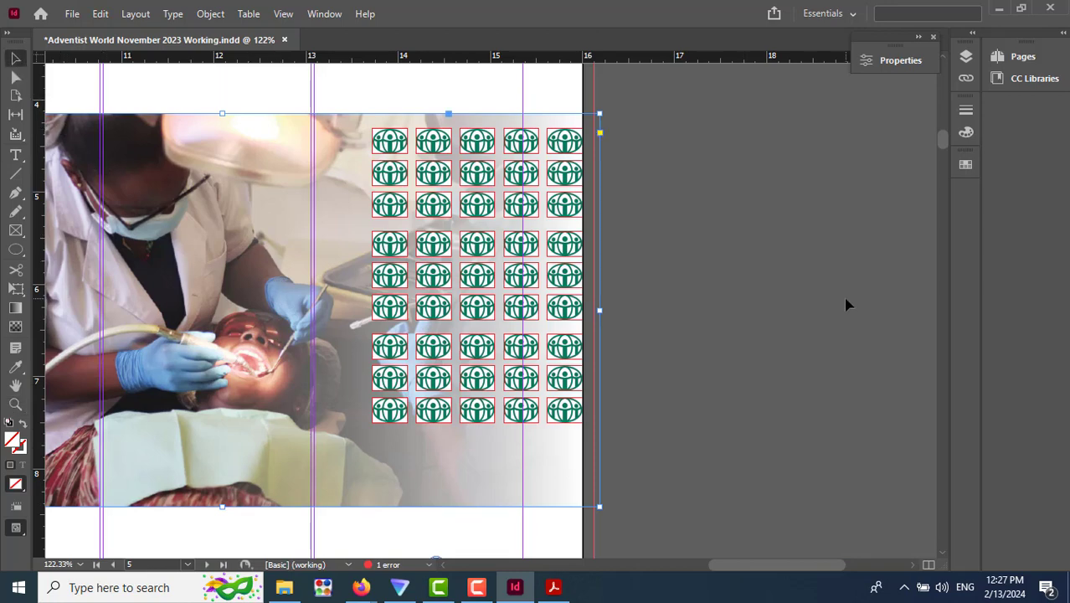
{"action": "key", "text": "ctrl+z"}
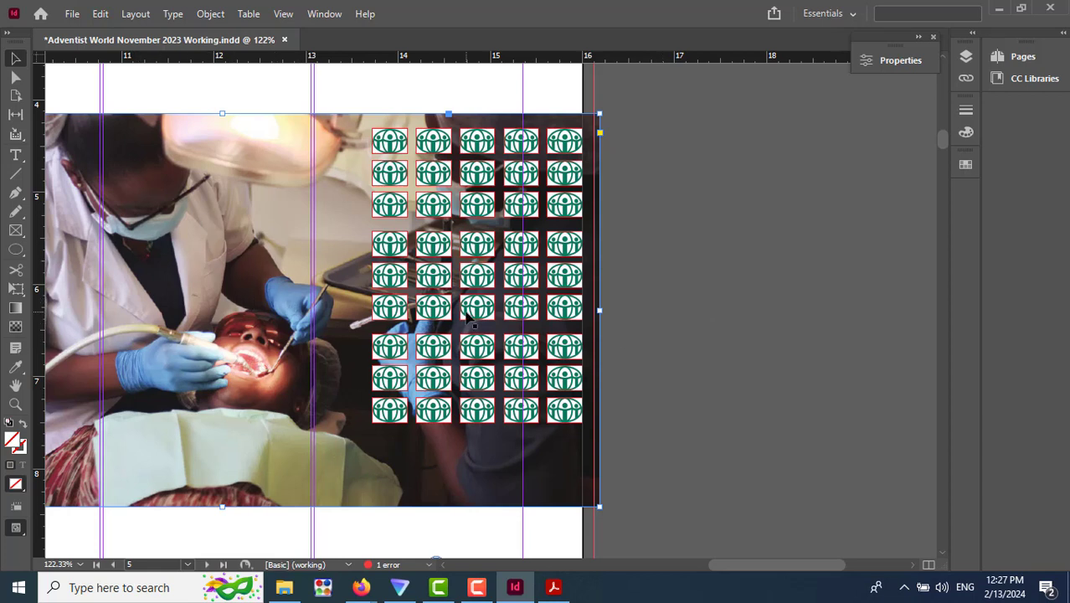
Switch to Acrobat to examine how the ADRA back page's photo fades behind the text, and return to InDesign.
{"action": "left_click", "coordinate": [554, 587]}
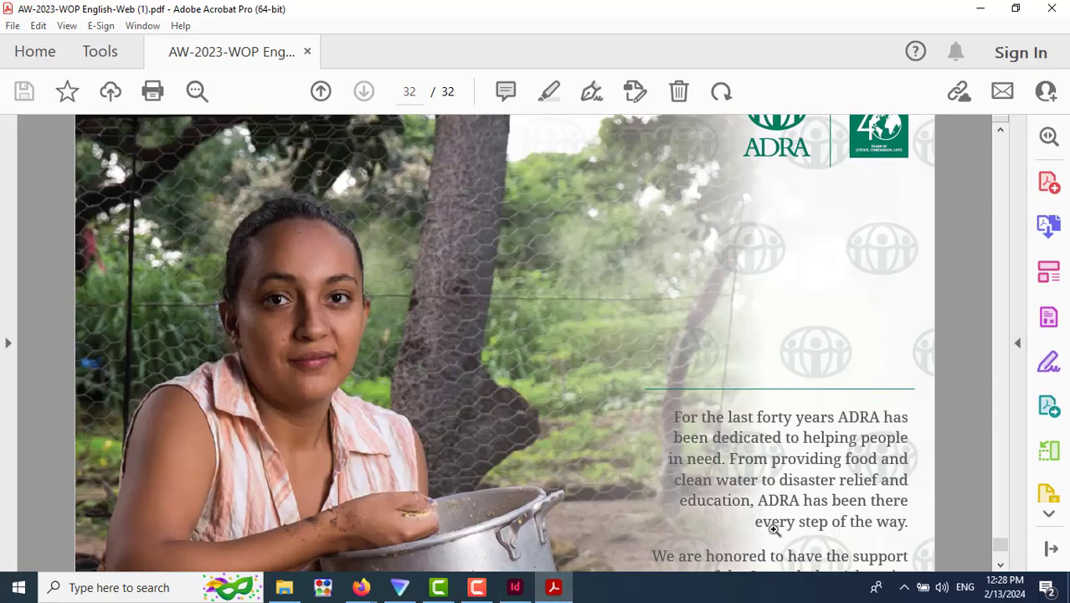
{"action": "scroll", "coordinate": [816, 340], "scroll_direction": "down", "scroll_amount": 3}
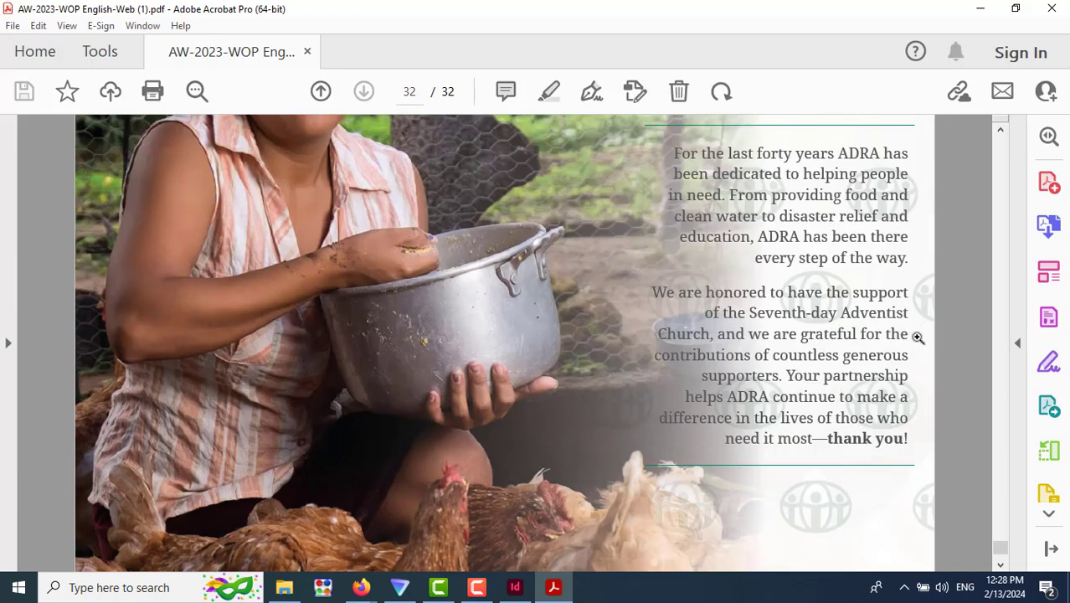
{"action": "left_click", "coordinate": [515, 586]}
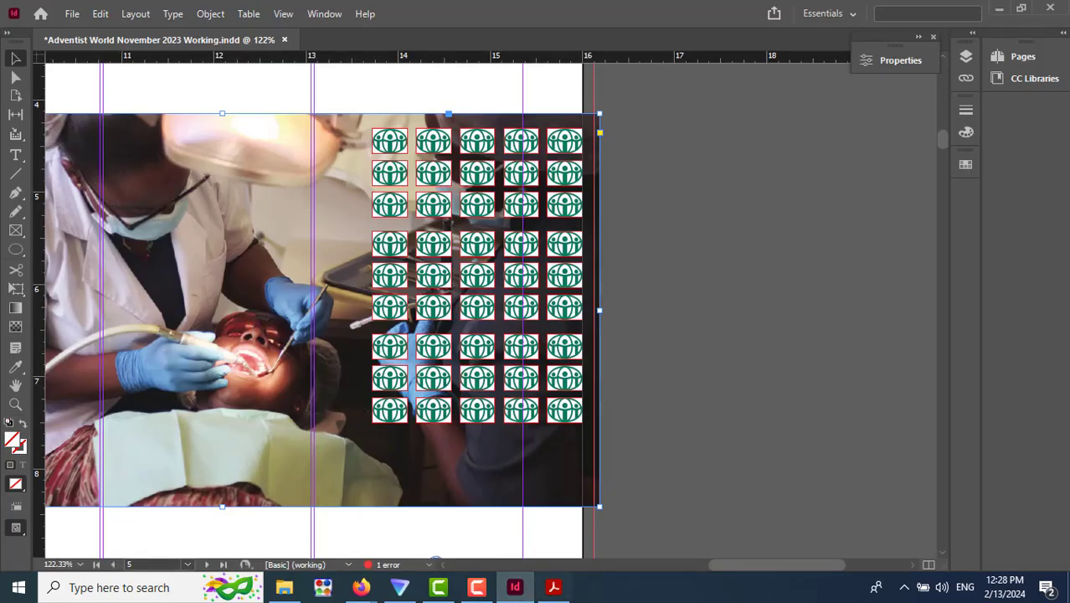
{"action": "left_click", "coordinate": [554, 588]}
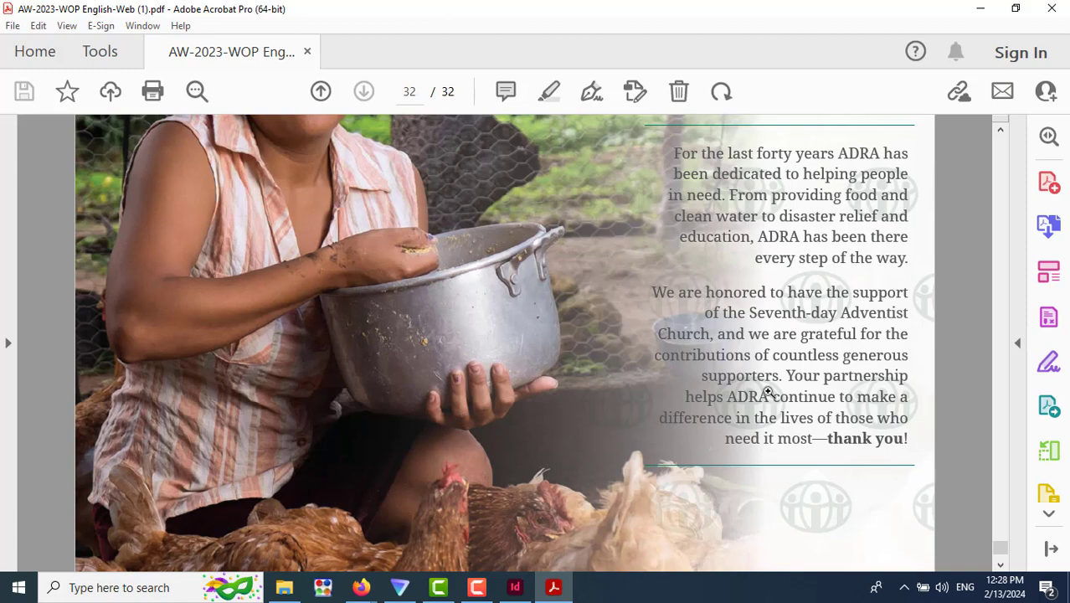
{"action": "left_click", "coordinate": [516, 586]}
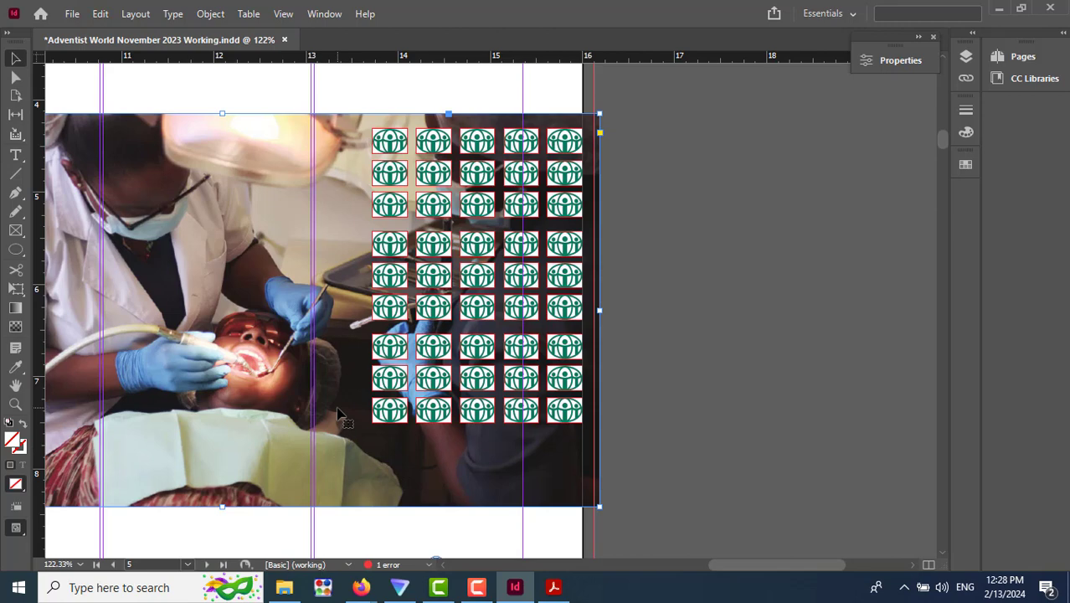
Apply a horizontal Gradient Feather to the dental photo from the dentist's chest to the third emblem column and set the screen mode to Preview.
{"action": "key", "text": "shift+g"}
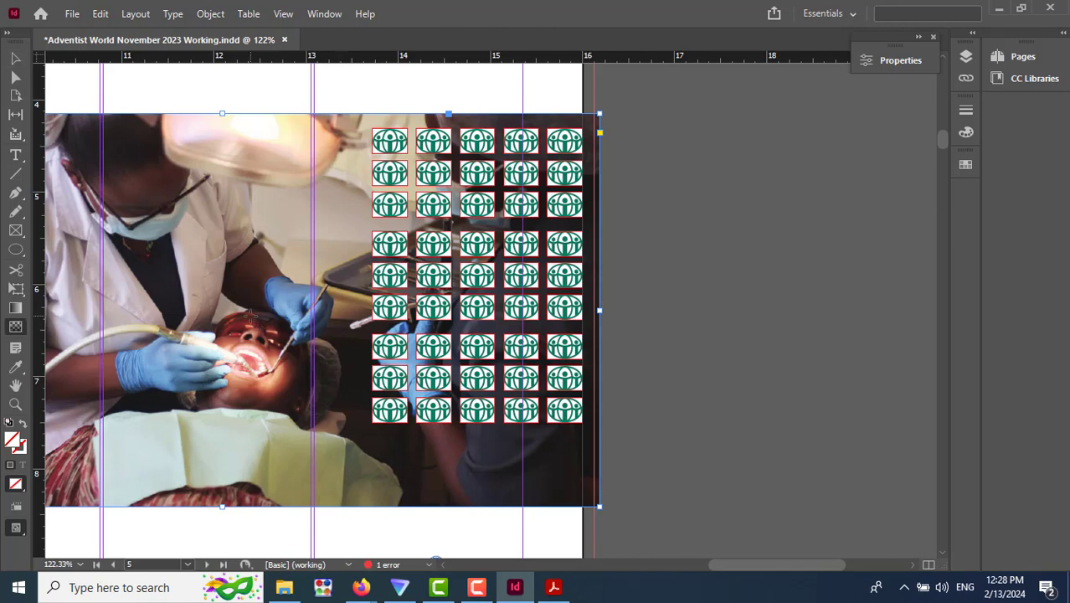
{"action": "left_click_drag", "start_coordinate": [743, 563], "coordinate": [713, 565]}
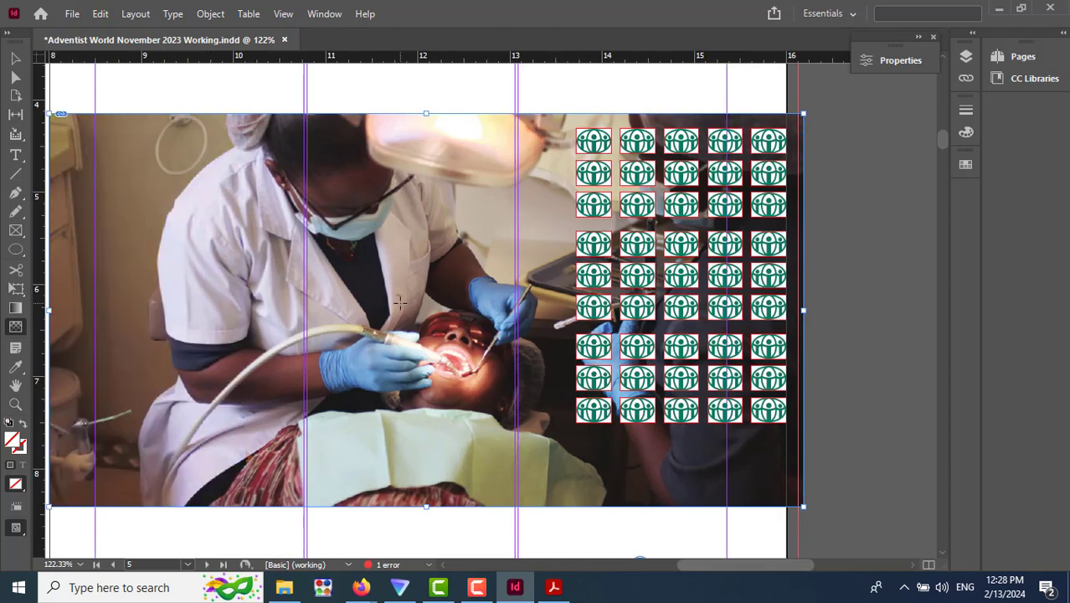
{"action": "left_click_drag", "start_coordinate": [394, 303], "coordinate": [688, 302]}
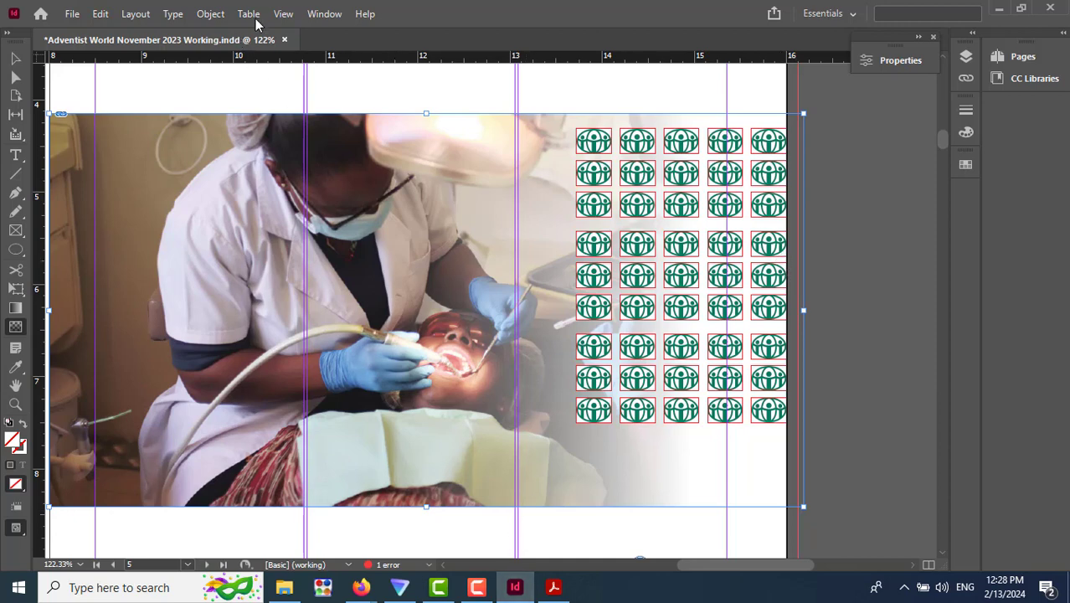
{"action": "left_click", "coordinate": [283, 14]}
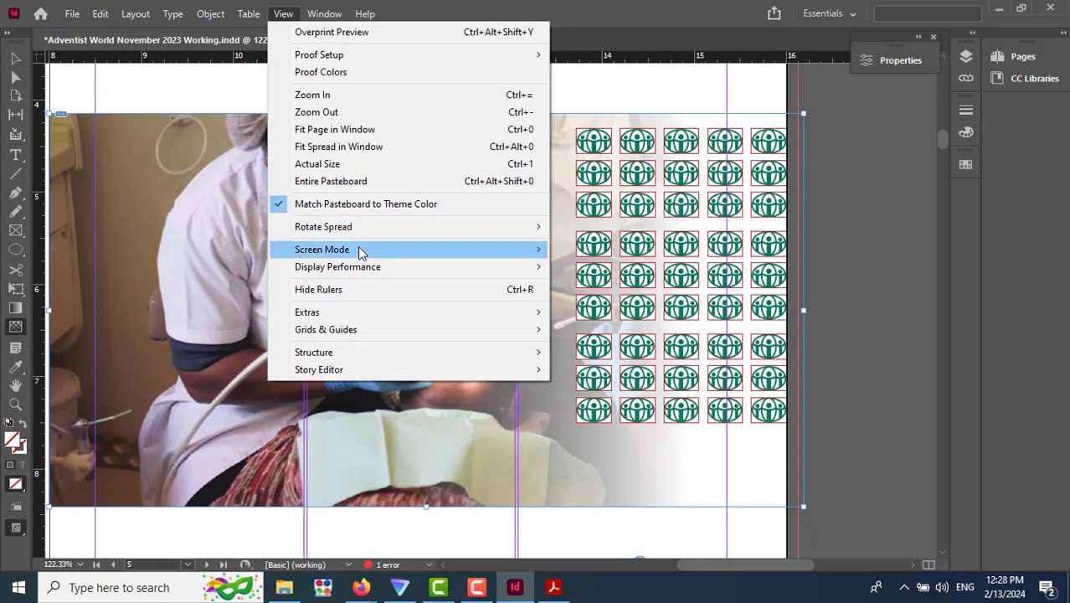
{"action": "mouse_move", "coordinate": [360, 249]}
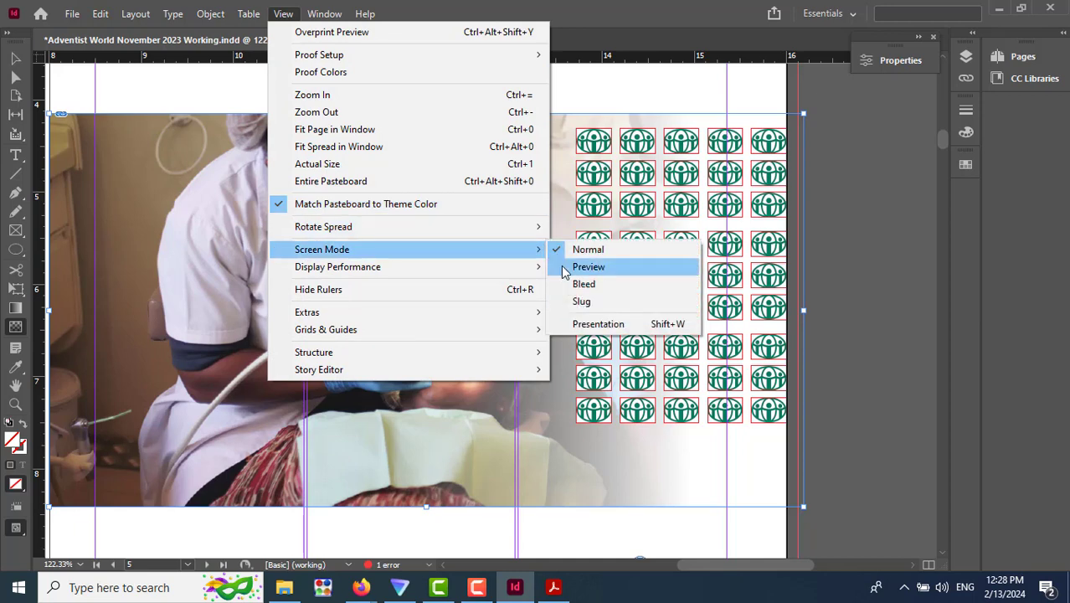
{"action": "left_click", "coordinate": [588, 267]}
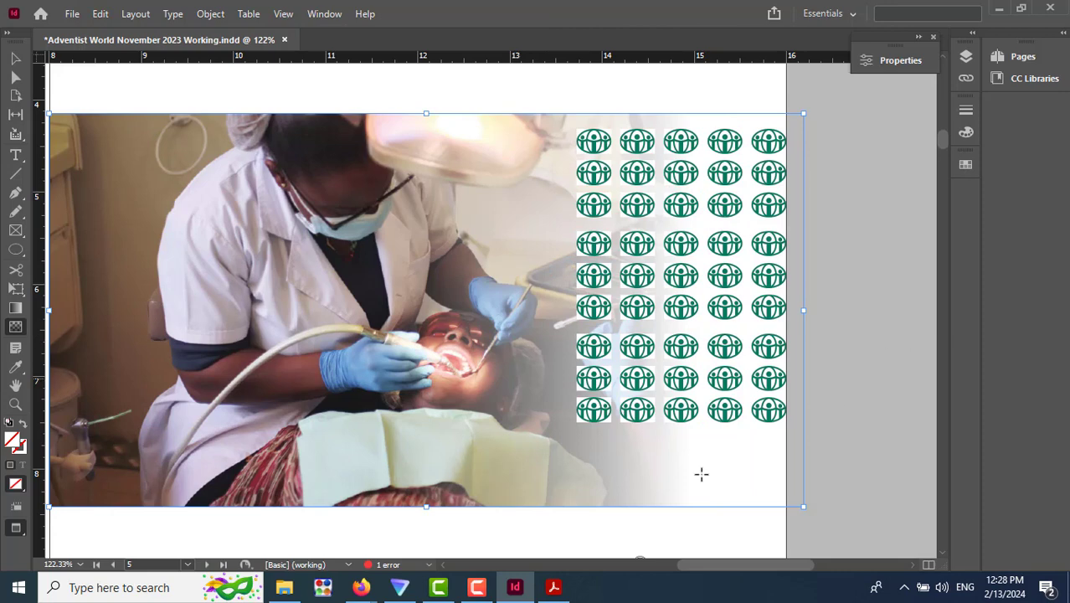
Compare the faded dental photo with the PDF's back page in Acrobat and return to InDesign.
{"action": "mouse_move", "coordinate": [555, 591]}
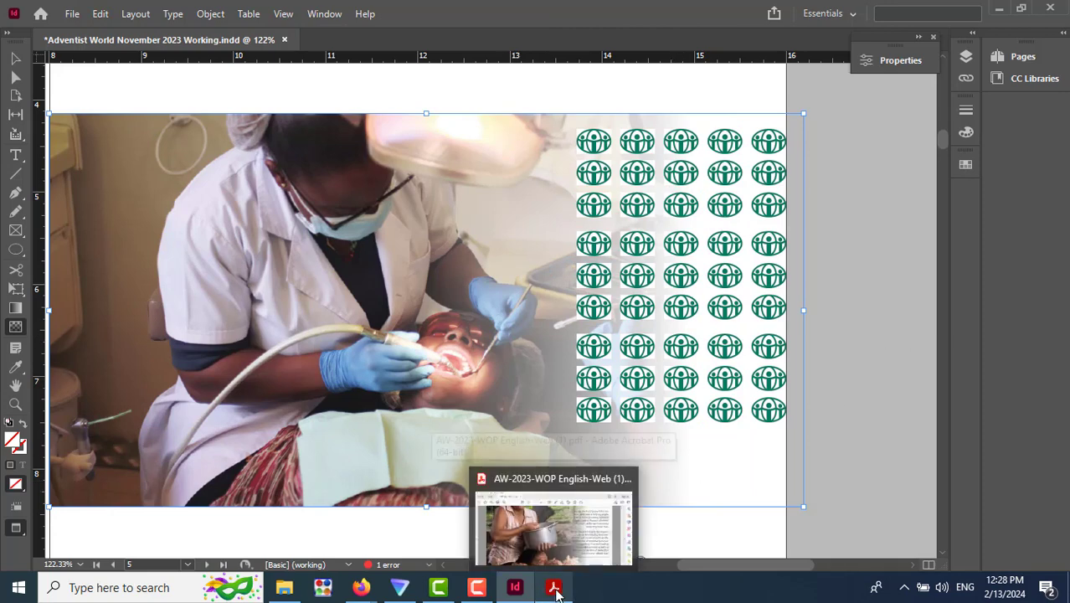
{"action": "left_click", "coordinate": [555, 591]}
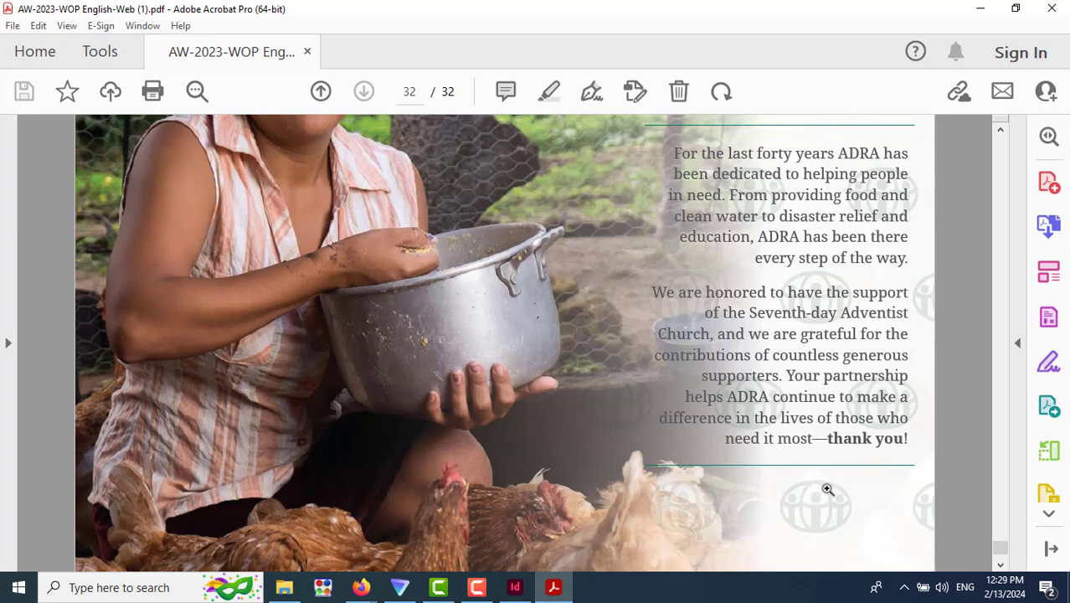
{"action": "left_click", "coordinate": [513, 588]}
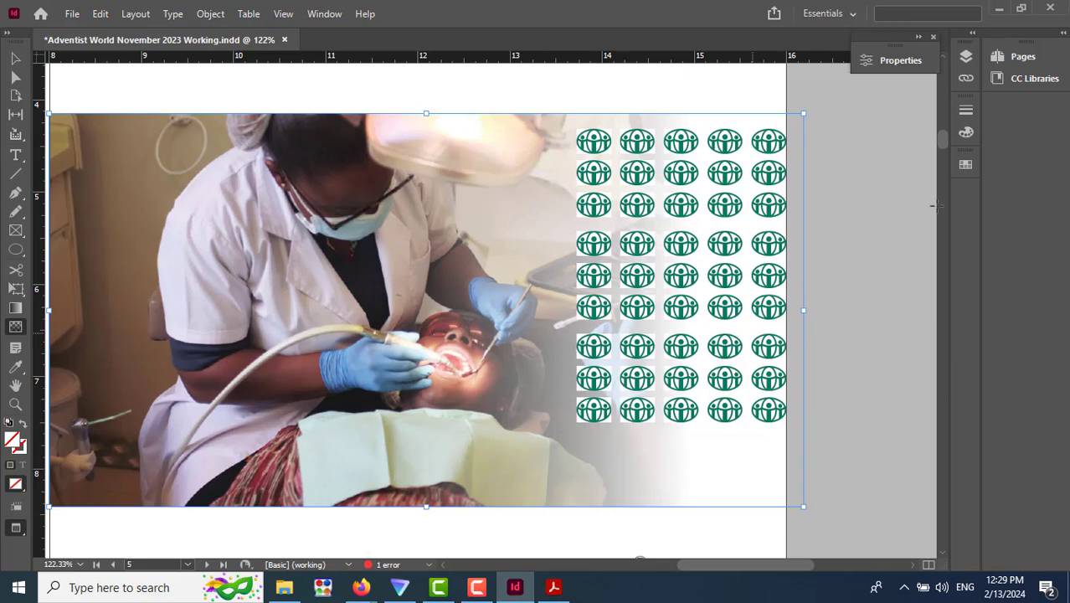
Move Layer 2 with the emblem grid beneath Layer 1, deselect the photo and put the layer list away.
{"action": "left_click", "coordinate": [1020, 59]}
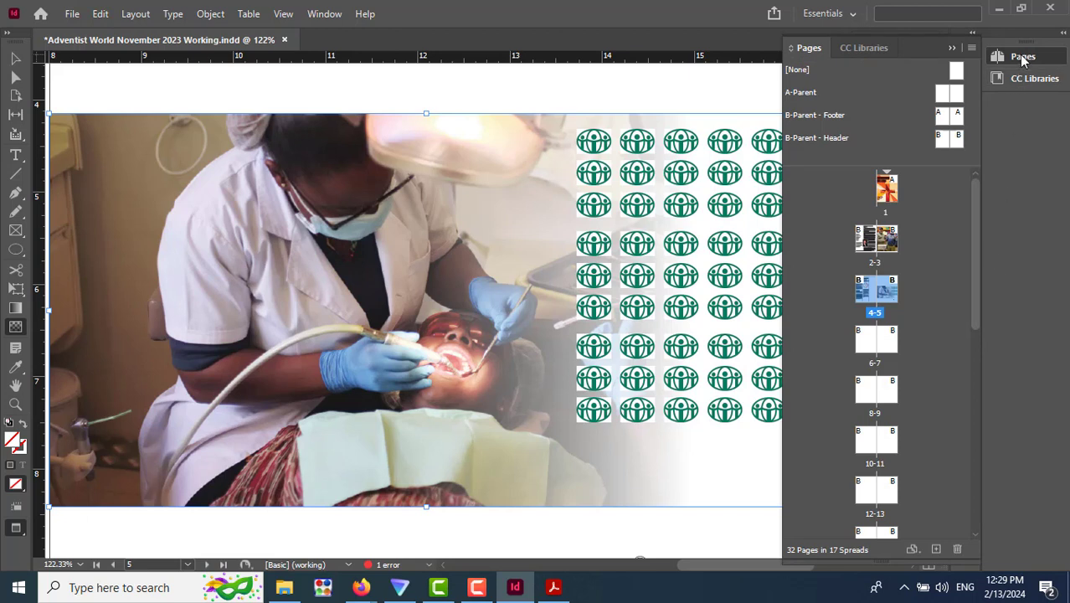
{"action": "left_click", "coordinate": [1020, 60]}
{"action": "left_click", "coordinate": [967, 60]}
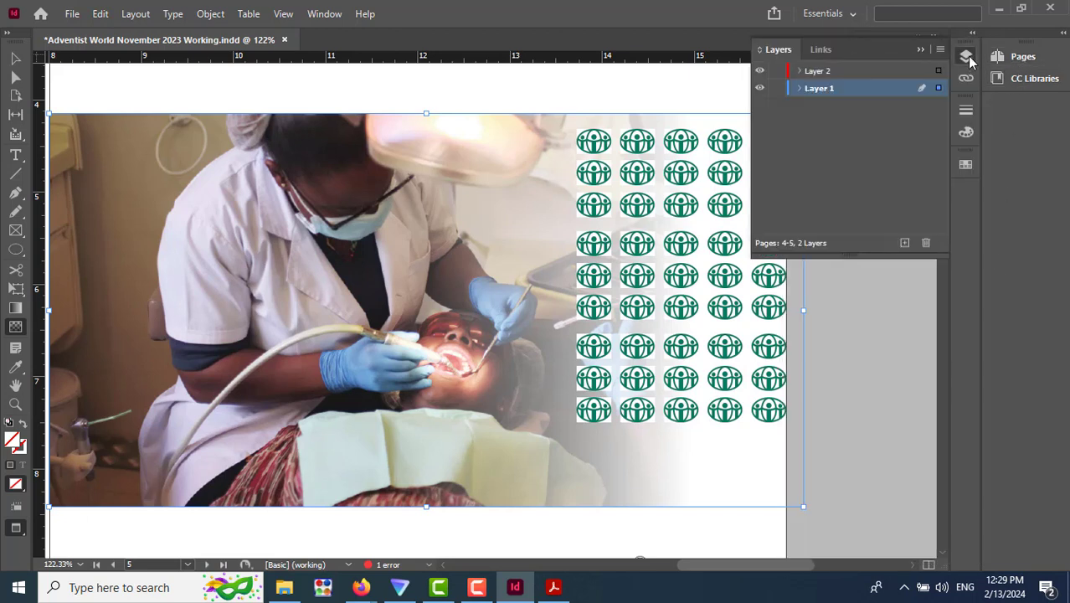
{"action": "left_click", "coordinate": [837, 70]}
{"action": "left_click_drag", "start_coordinate": [845, 91], "coordinate": [846, 98]}
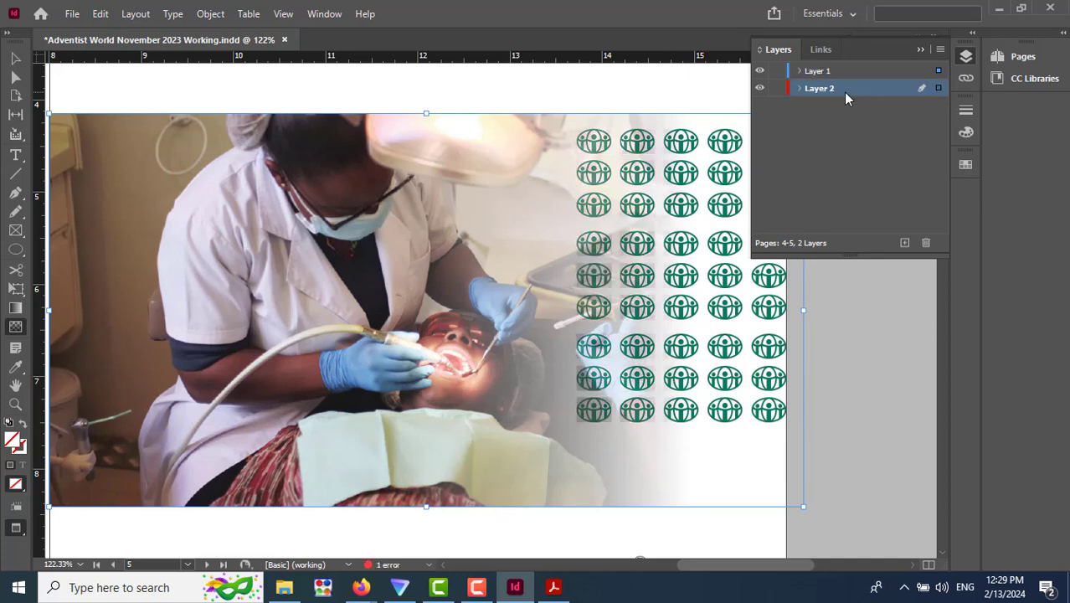
{"action": "left_click", "coordinate": [1023, 56]}
{"action": "left_click", "coordinate": [906, 263]}
{"action": "left_click", "coordinate": [966, 56]}
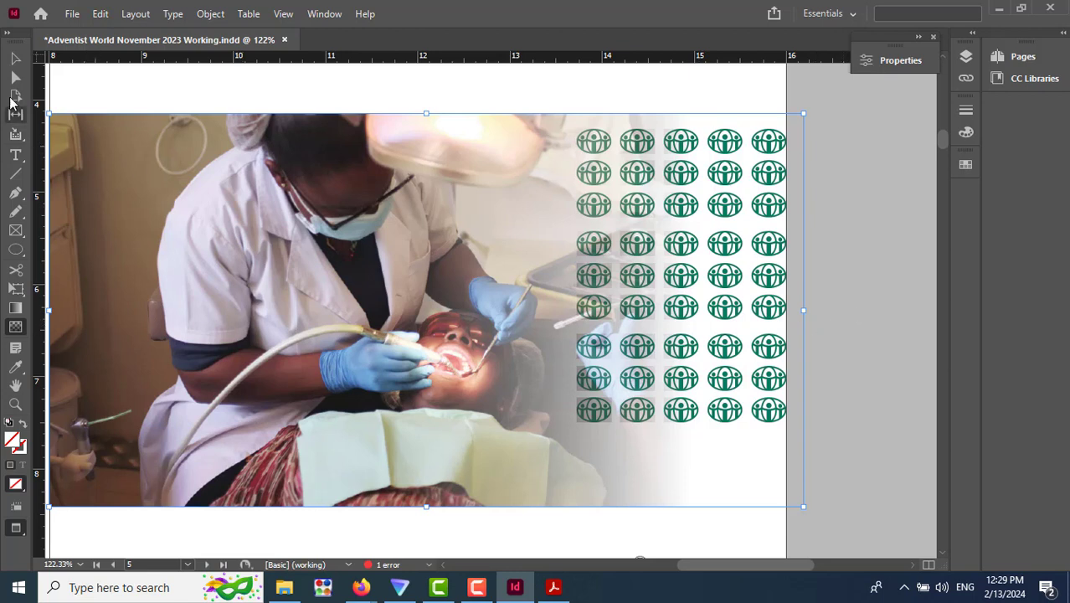
{"action": "left_click", "coordinate": [16, 57]}
{"action": "left_click", "coordinate": [879, 249]}
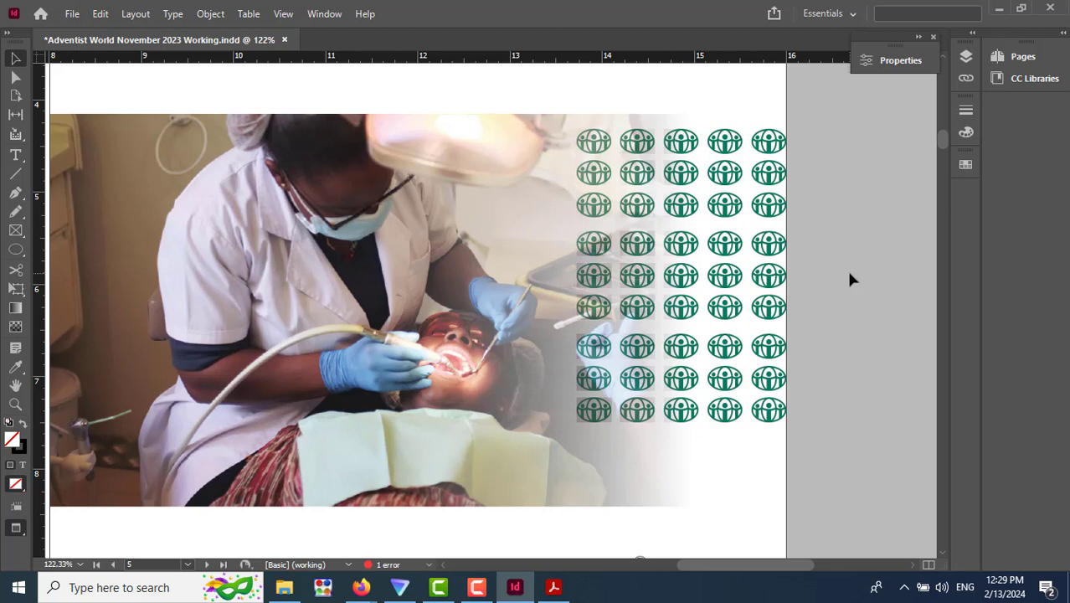
{"action": "left_click", "coordinate": [965, 58]}
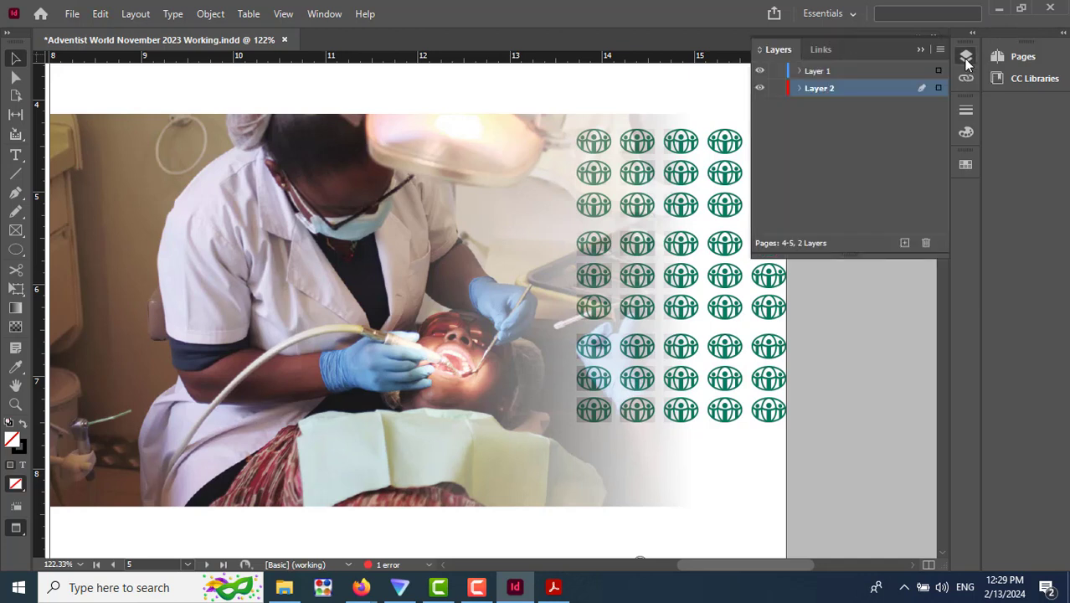
{"action": "left_click", "coordinate": [964, 59]}
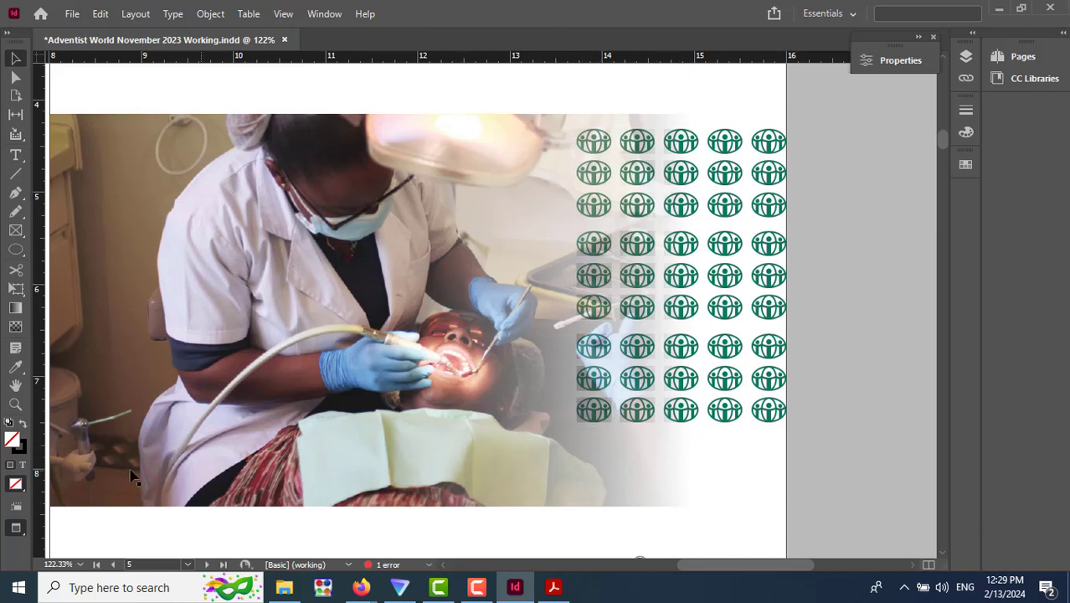
Inspect the lowest emblem in the grid's first column up close and return the view to 100%.
{"action": "left_click", "coordinate": [15, 404]}
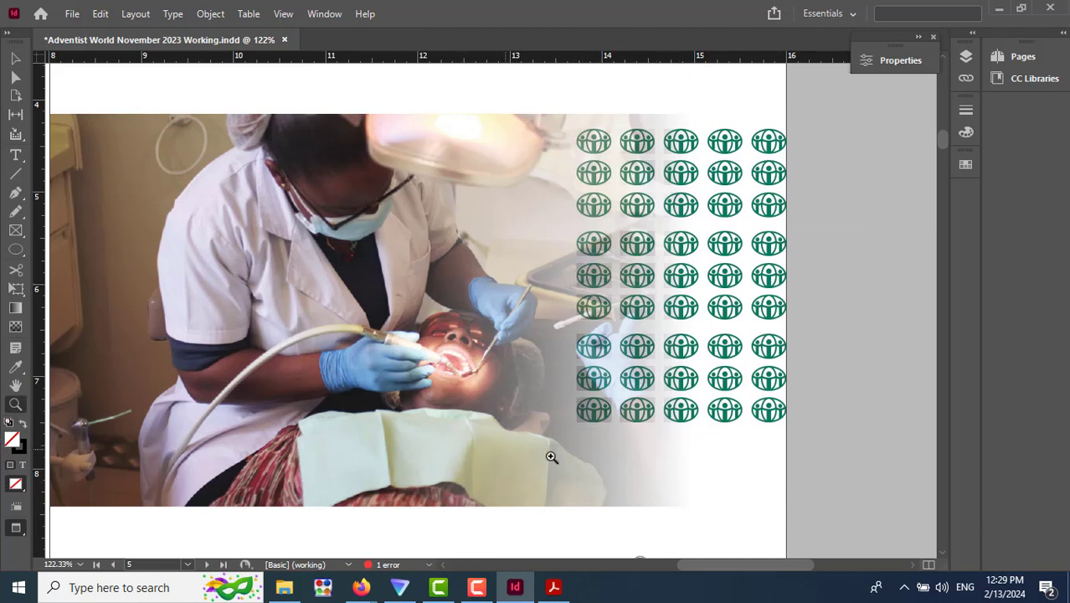
{"action": "left_click_drag", "start_coordinate": [574, 388], "coordinate": [625, 436]}
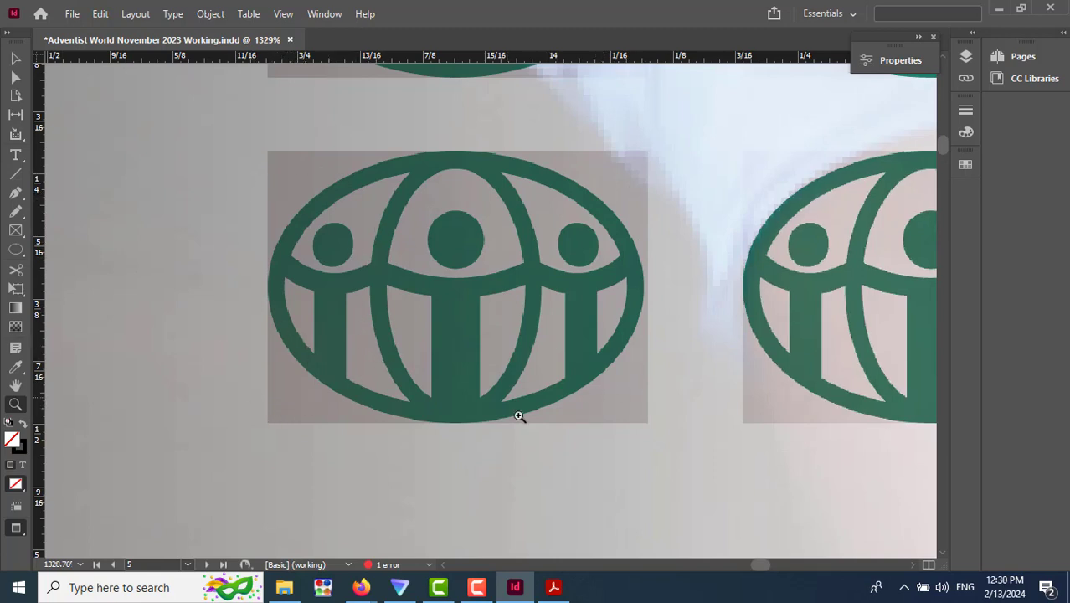
{"action": "double_click", "coordinate": [19, 408]}
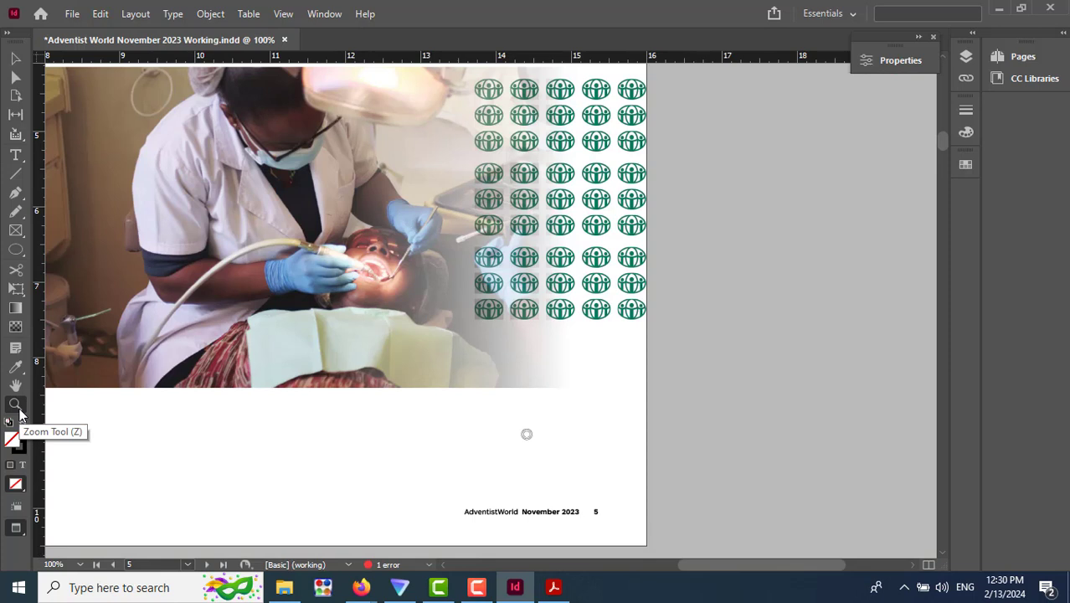
{"action": "scroll", "coordinate": [630, 406], "scroll_direction": "up", "scroll_amount": 3}
{"action": "left_click", "coordinate": [13, 64]}
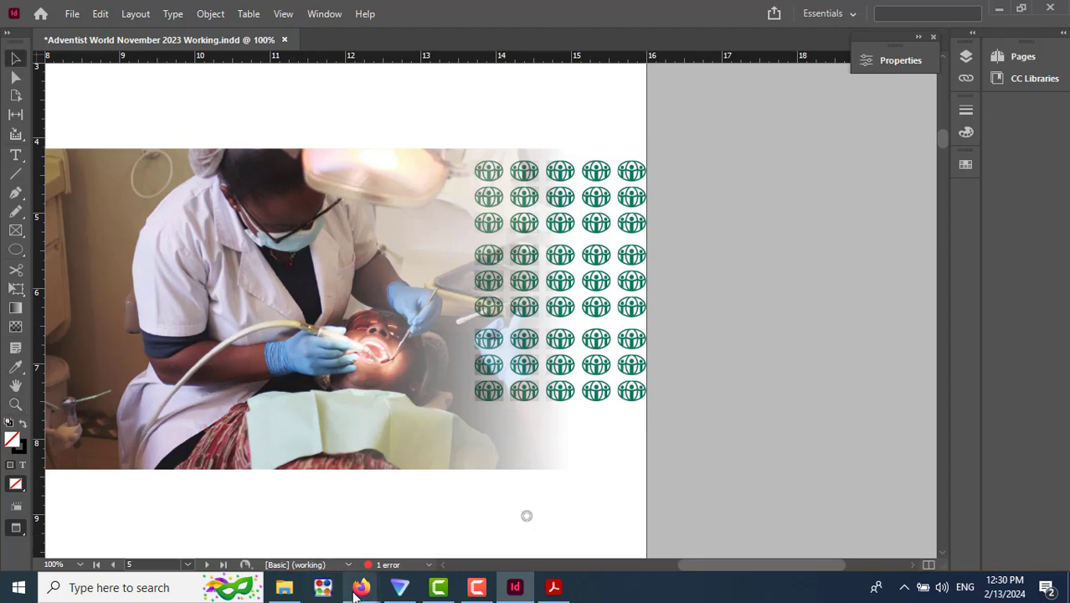
Switch to Firefox to check the Google Meet call and return to InDesign.
{"action": "mouse_move", "coordinate": [360, 586]}
{"action": "left_click", "coordinate": [322, 546]}
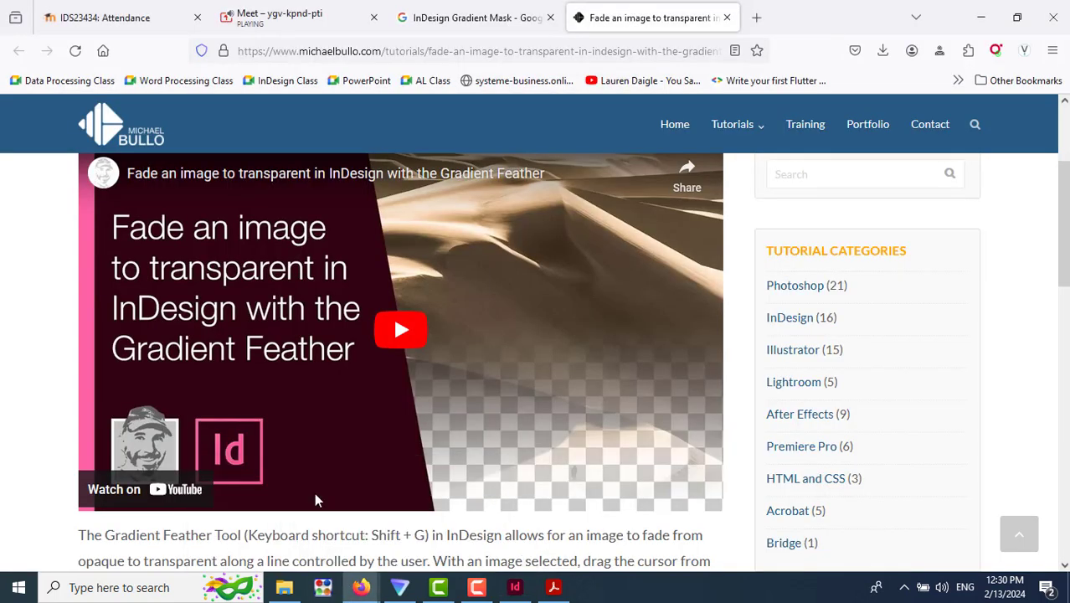
{"action": "key", "text": "ctrl+2"}
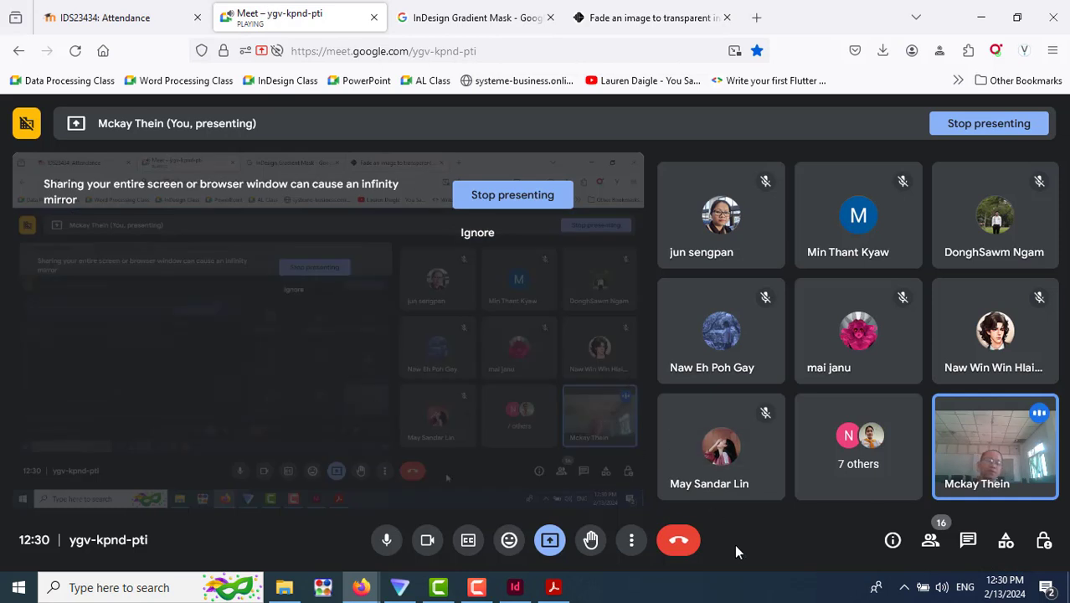
{"action": "mouse_move", "coordinate": [517, 589]}
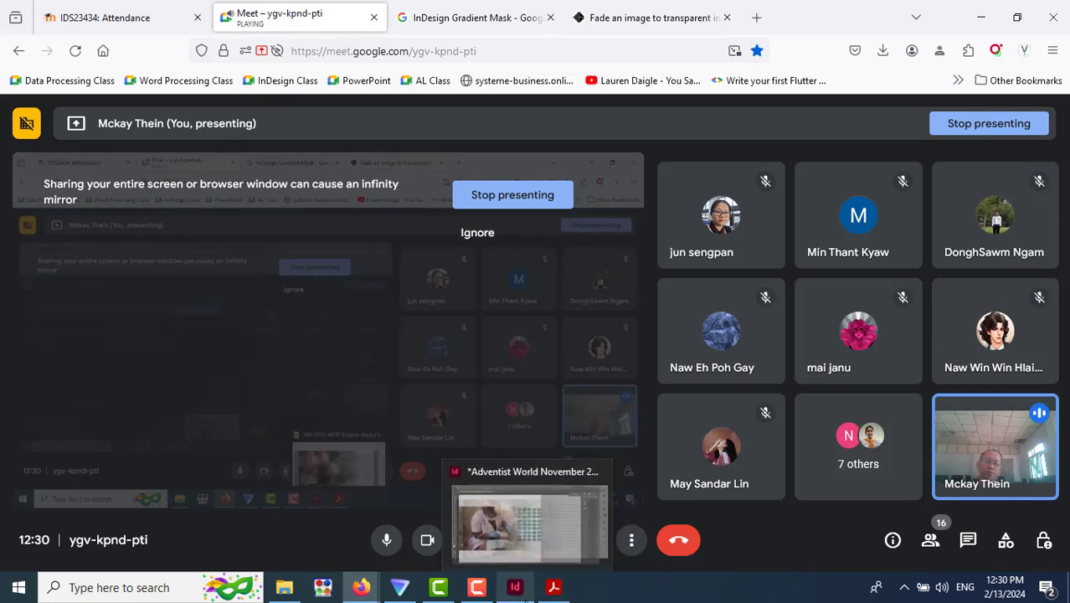
{"action": "left_click", "coordinate": [516, 587]}
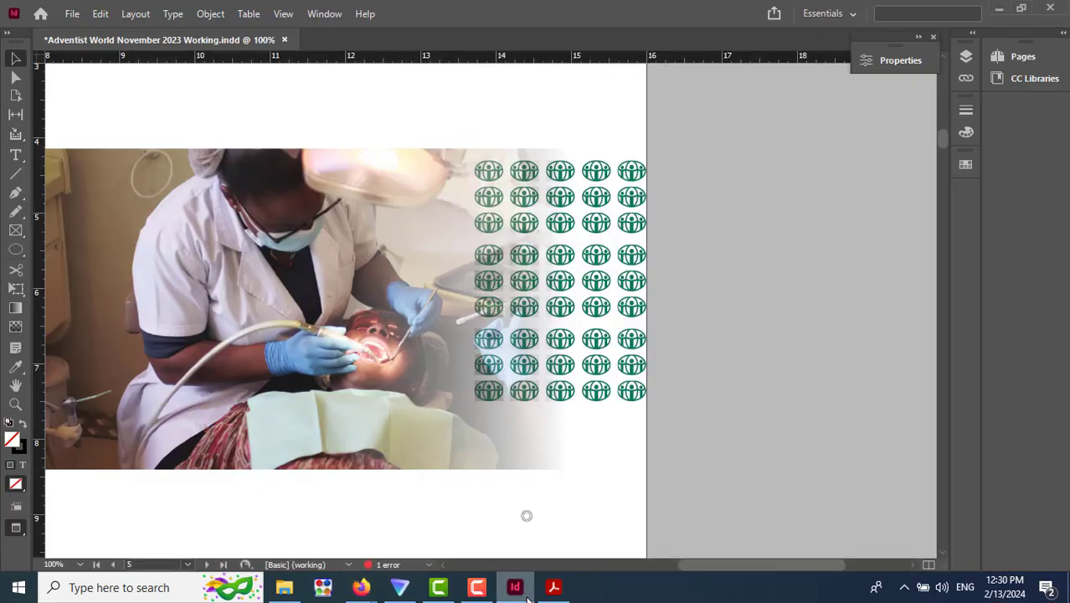
Check the emblem pattern behind the text on the PDF's back page in Acrobat and return to InDesign.
{"action": "left_click", "coordinate": [553, 588]}
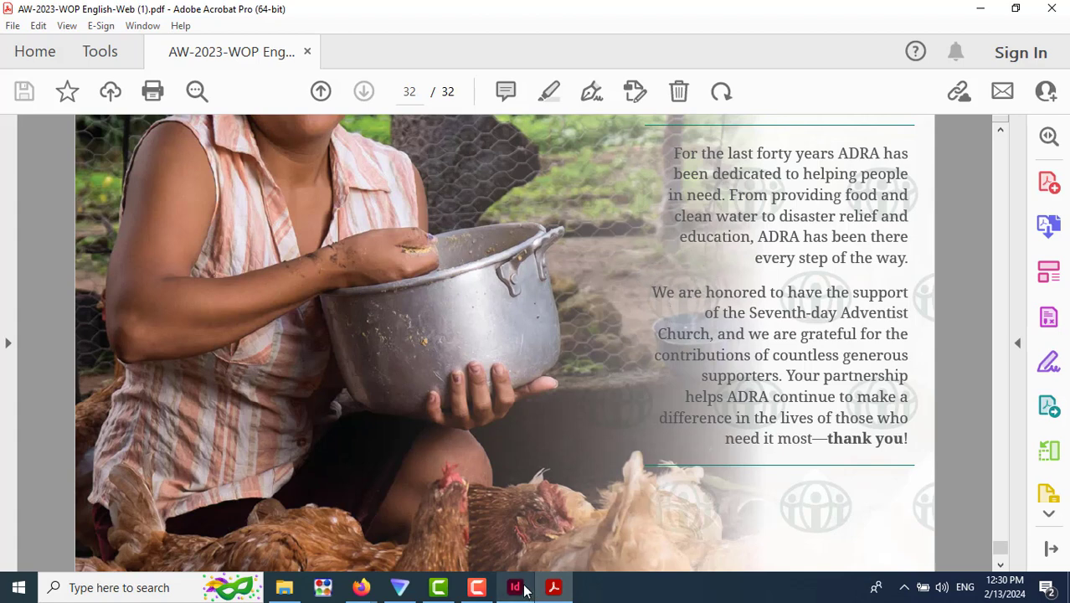
{"action": "left_click", "coordinate": [553, 588]}
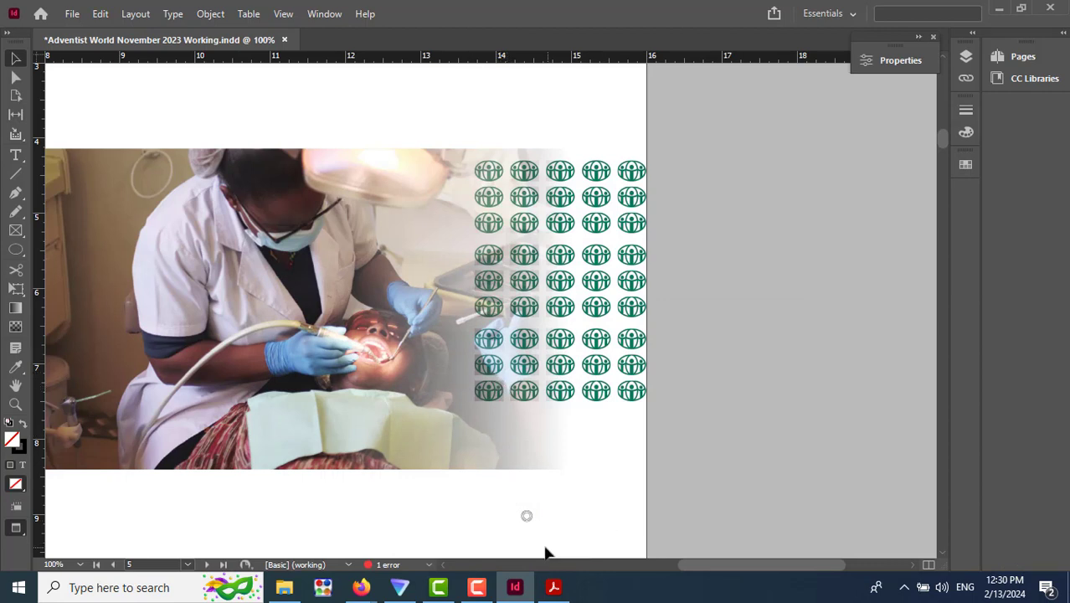
{"action": "mouse_move", "coordinate": [514, 590]}
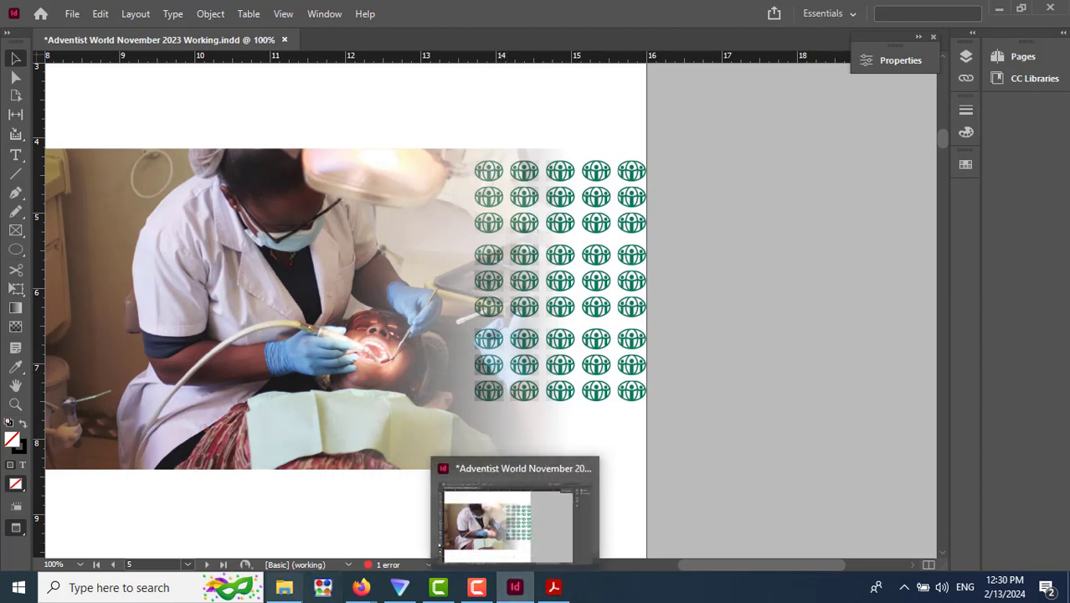
Switch to the Adventist World Journal Project November 2023 folder in File Explorer, maximize it and inspect ADRA-Horizontal-Logo.png's file details.
{"action": "mouse_move", "coordinate": [291, 596]}
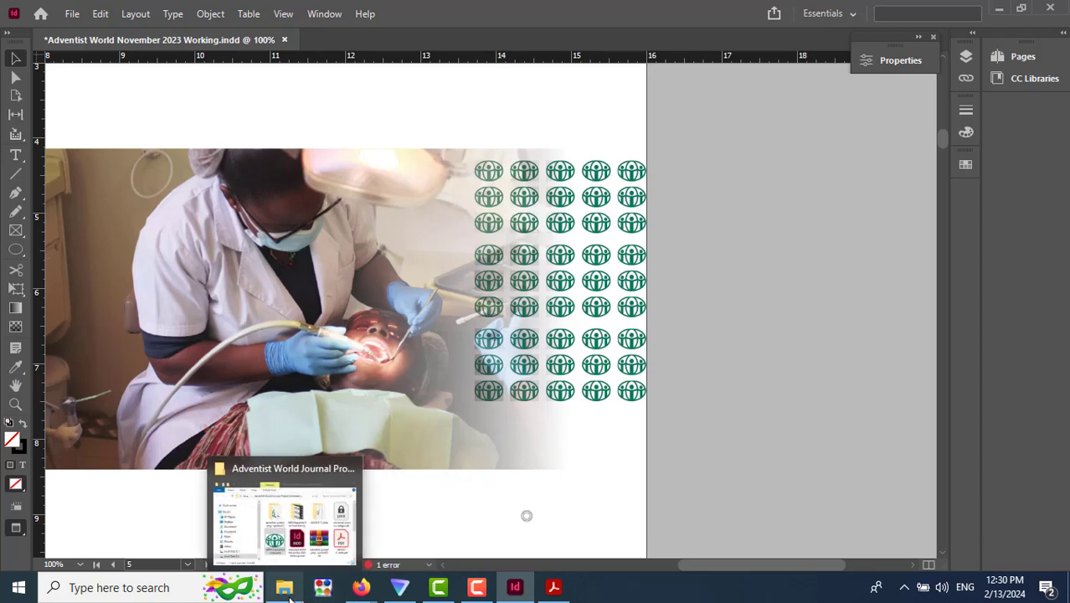
{"action": "left_click", "coordinate": [296, 475]}
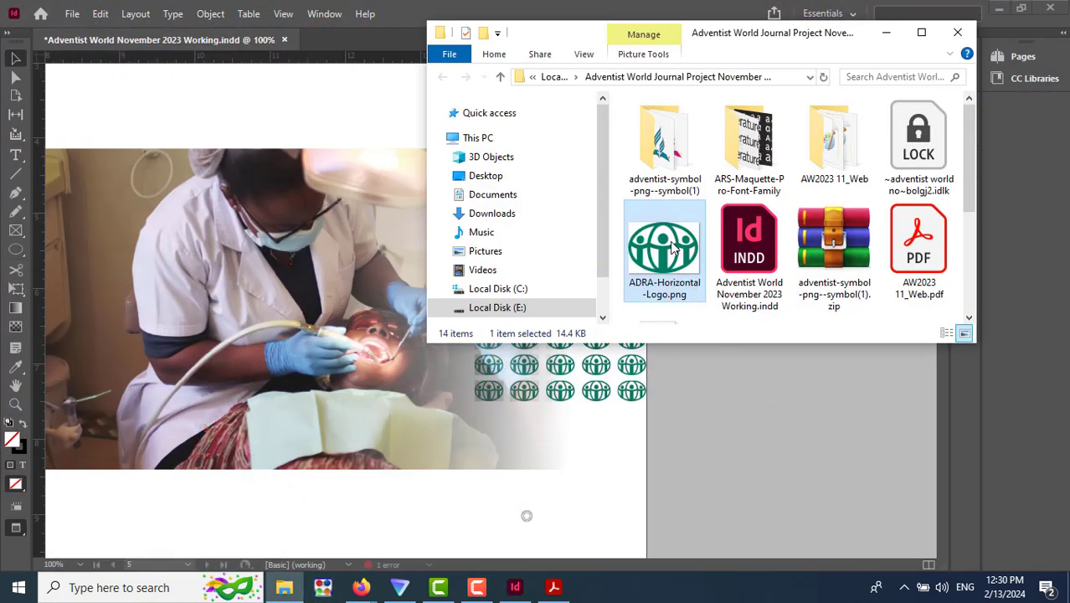
{"action": "left_click", "coordinate": [921, 33]}
{"action": "mouse_move", "coordinate": [583, 126]}
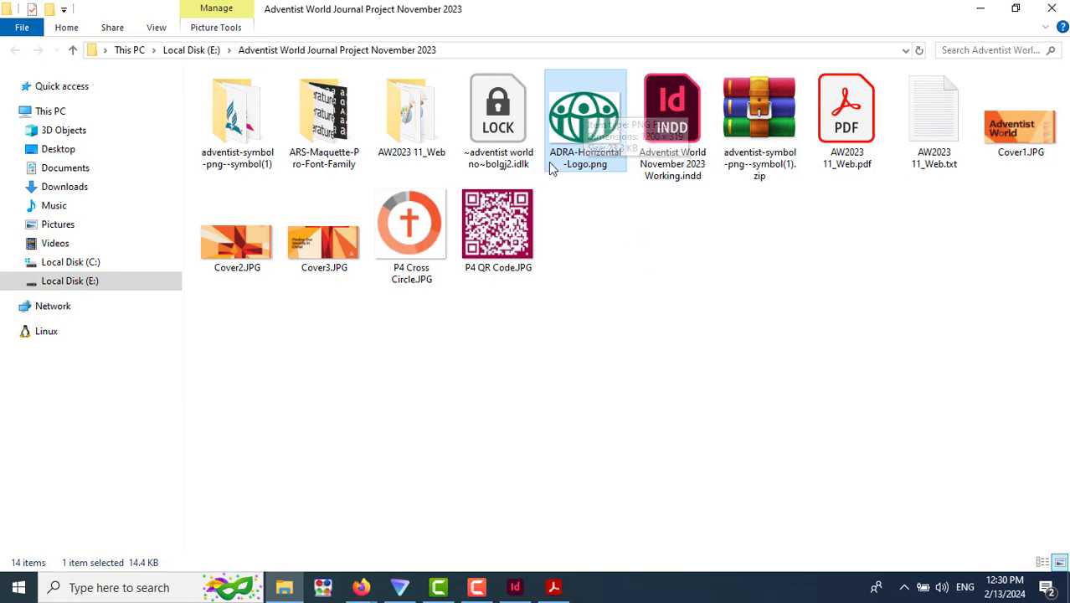
{"action": "mouse_move", "coordinate": [556, 148]}
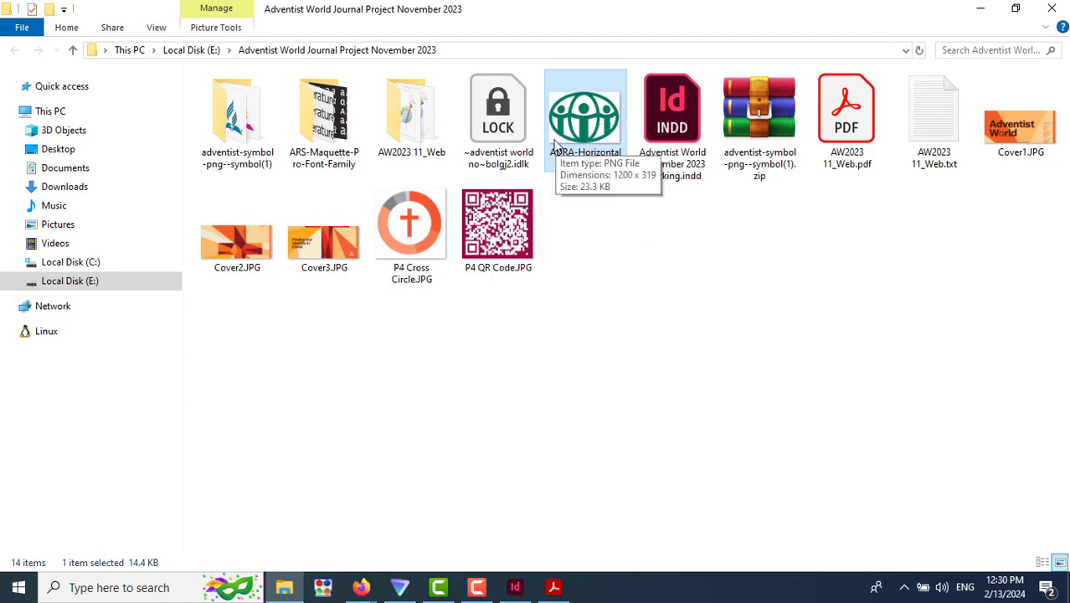
{"action": "right_click", "coordinate": [576, 123]}
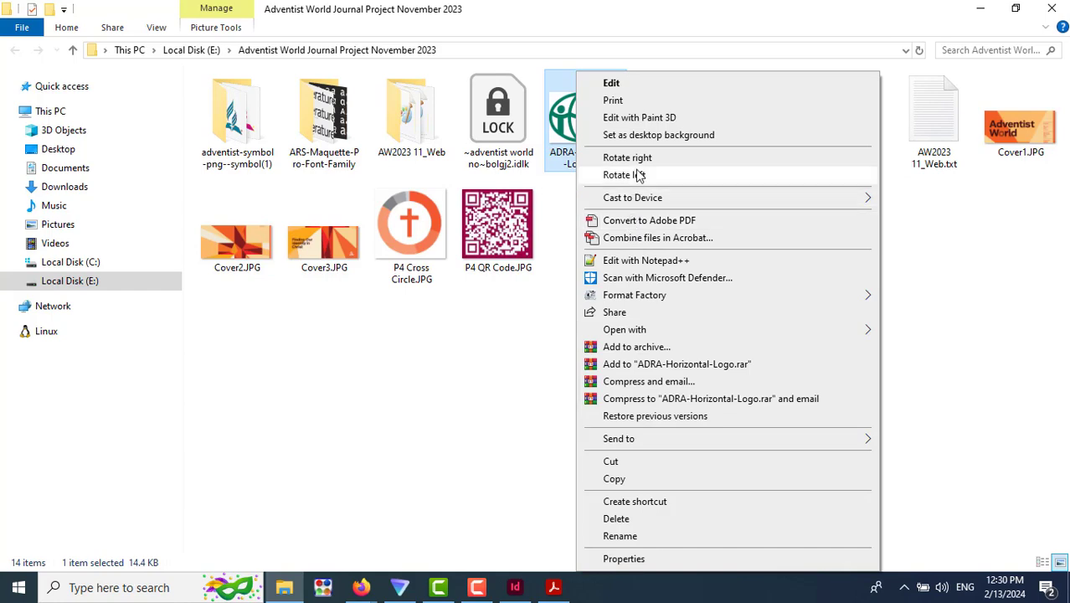
{"action": "left_click", "coordinate": [642, 102]}
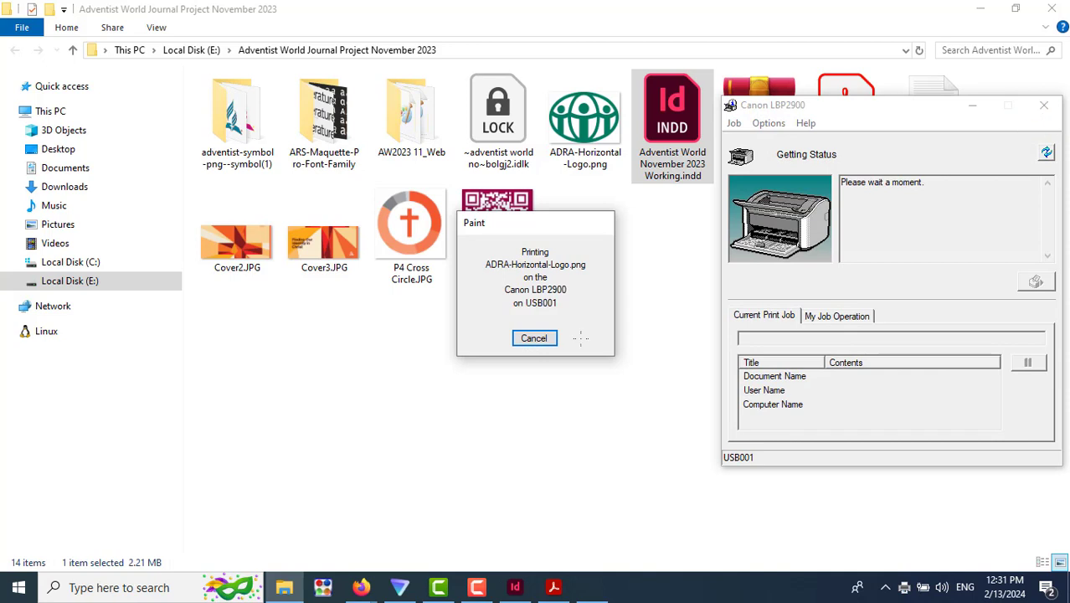
{"action": "left_click", "coordinate": [544, 338]}
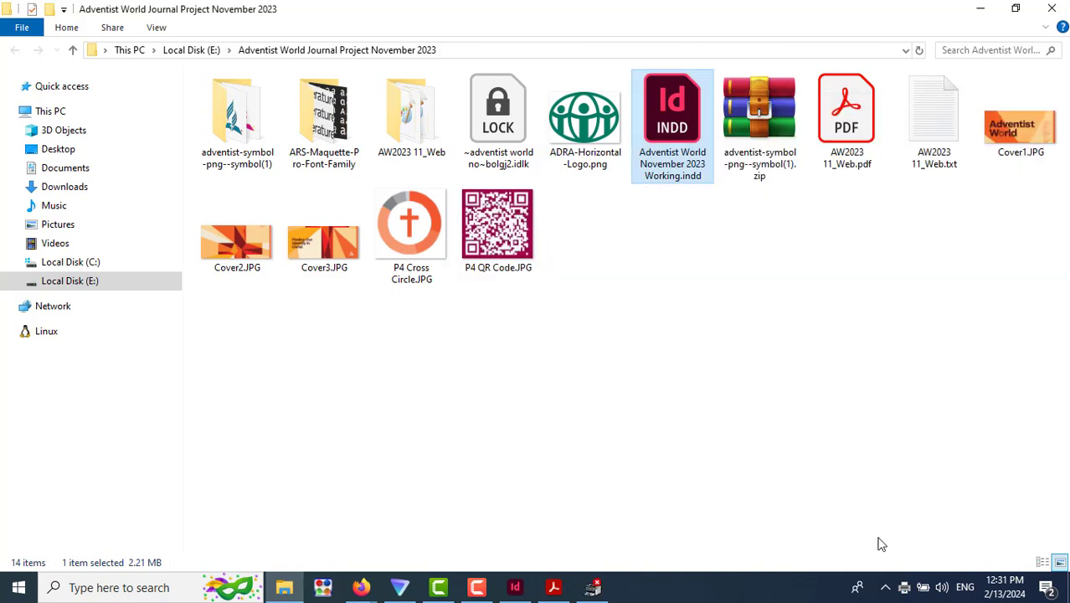
{"action": "left_click", "coordinate": [904, 587]}
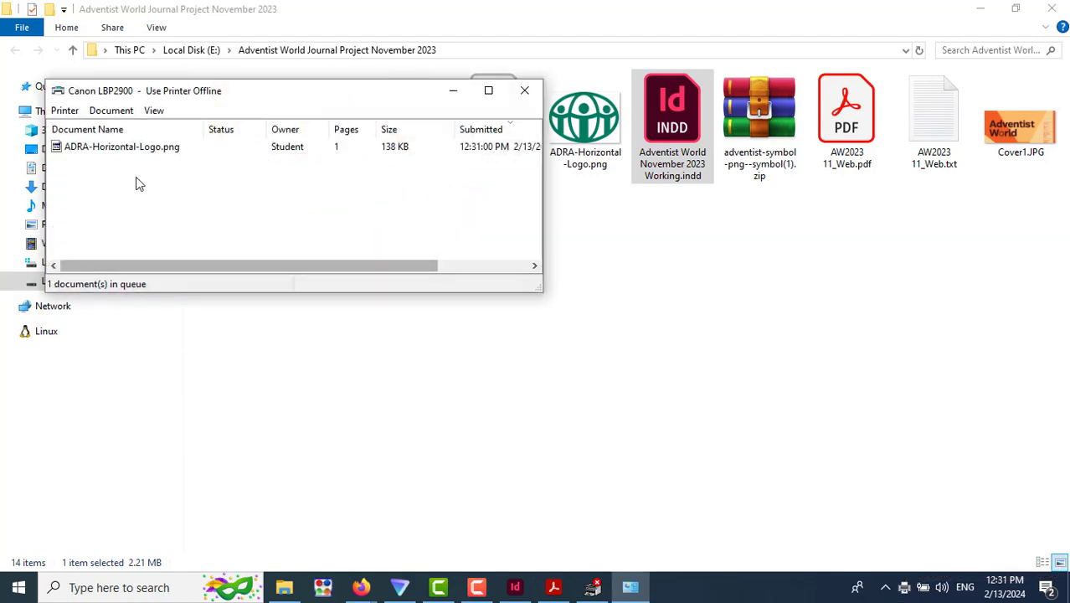
{"action": "left_click", "coordinate": [134, 150]}
{"action": "right_click", "coordinate": [134, 151]}
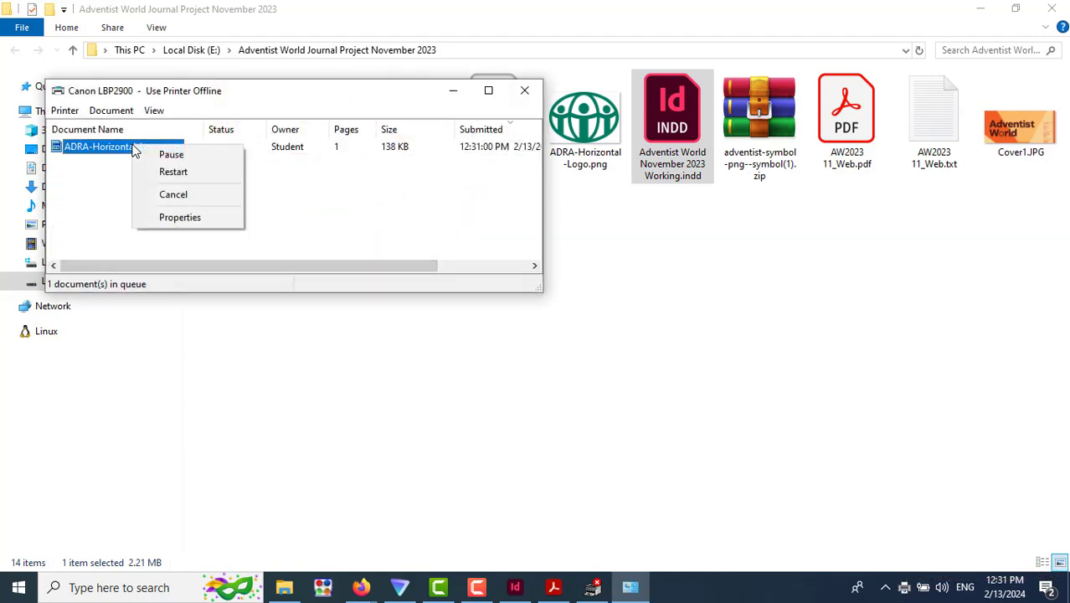
{"action": "left_click", "coordinate": [173, 192]}
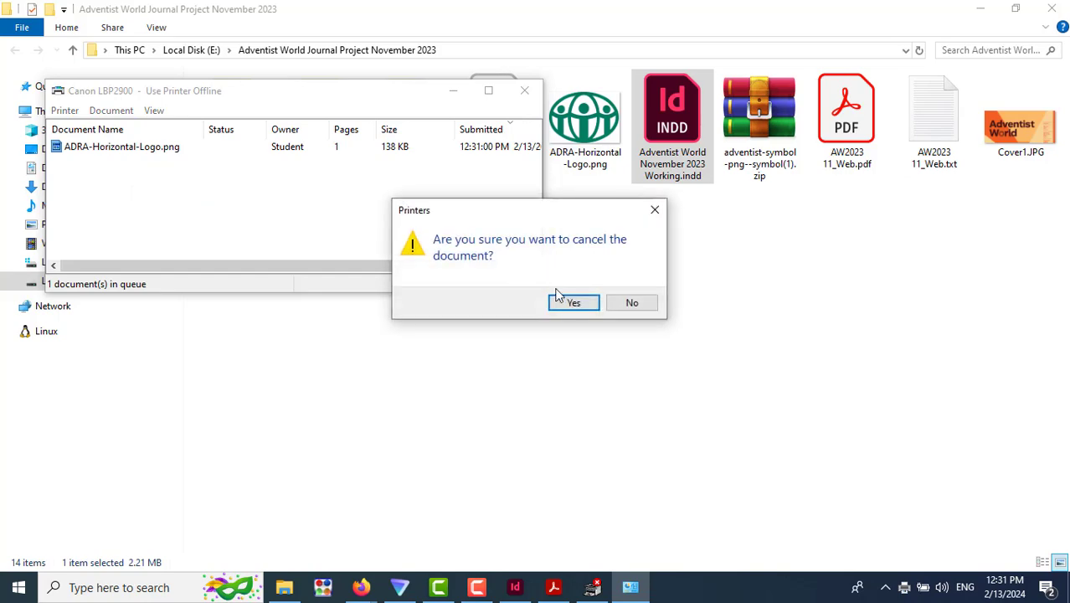
{"action": "left_click", "coordinate": [583, 304]}
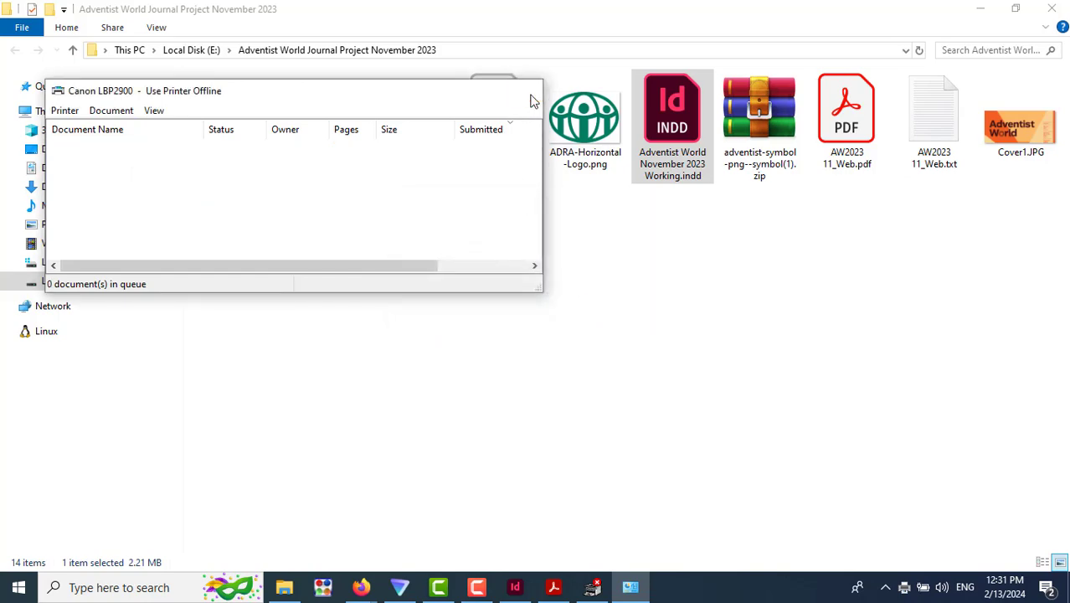
{"action": "left_click", "coordinate": [524, 91]}
Switch to Firefox to check the Google Meet call and dismiss the Canon LBP2900 status window.
{"action": "mouse_move", "coordinate": [361, 586]}
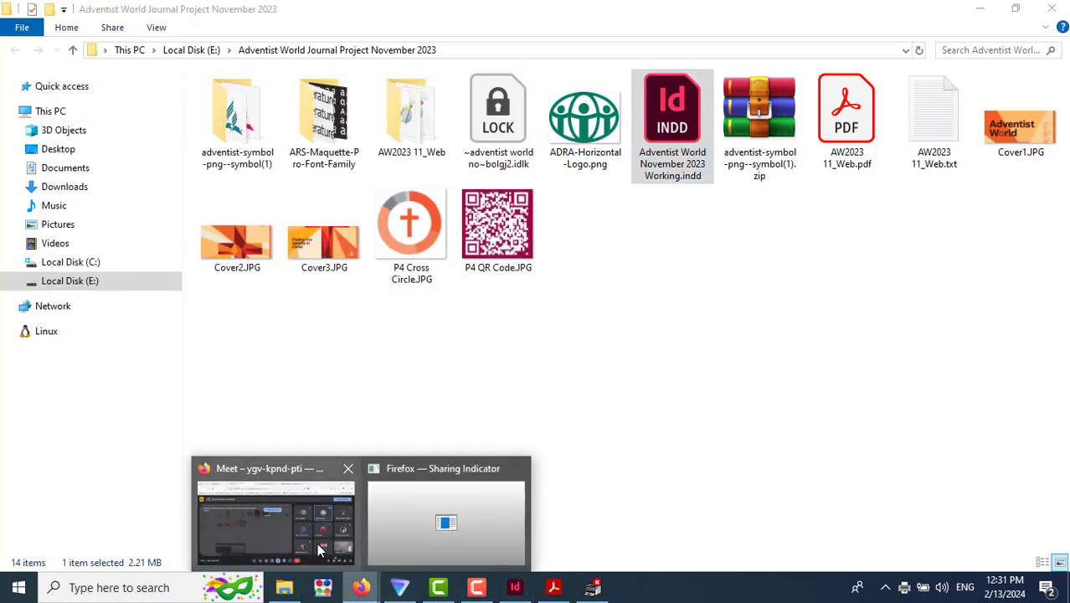
{"action": "left_click", "coordinate": [317, 545]}
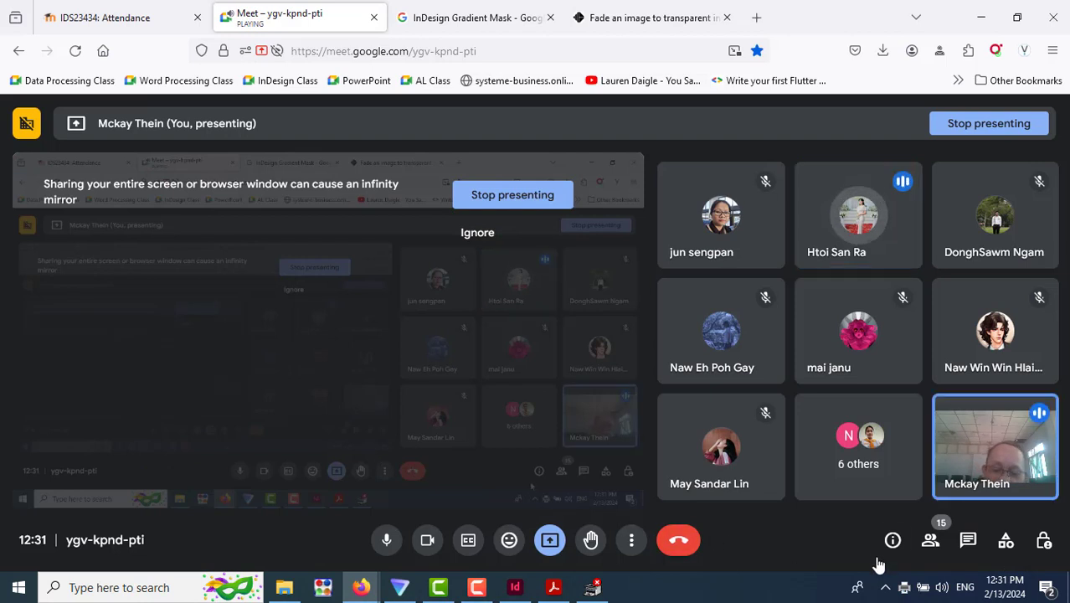
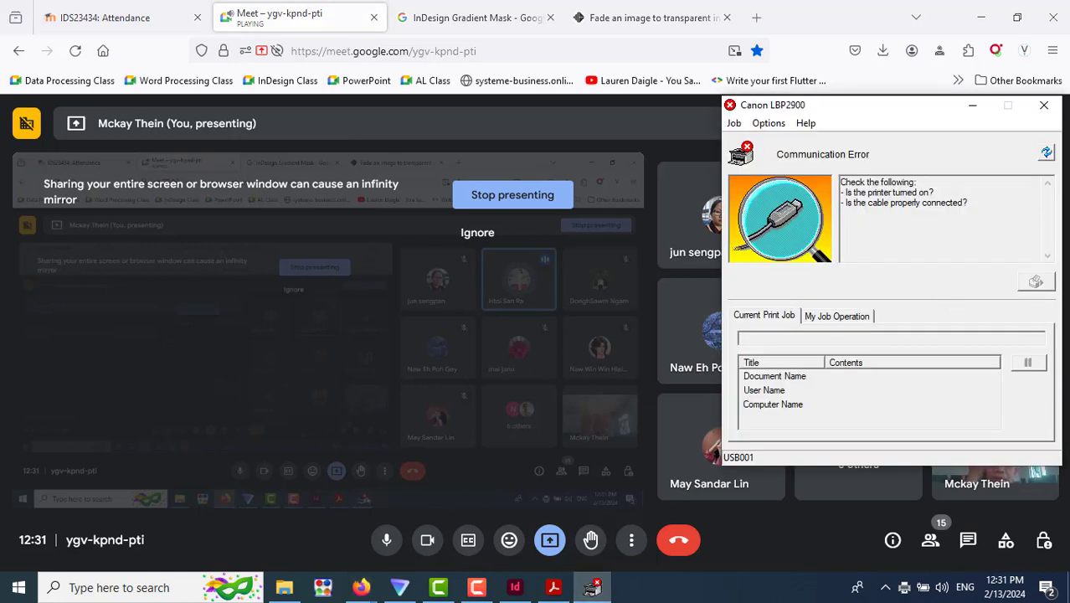
{"action": "left_click", "coordinate": [1045, 105]}
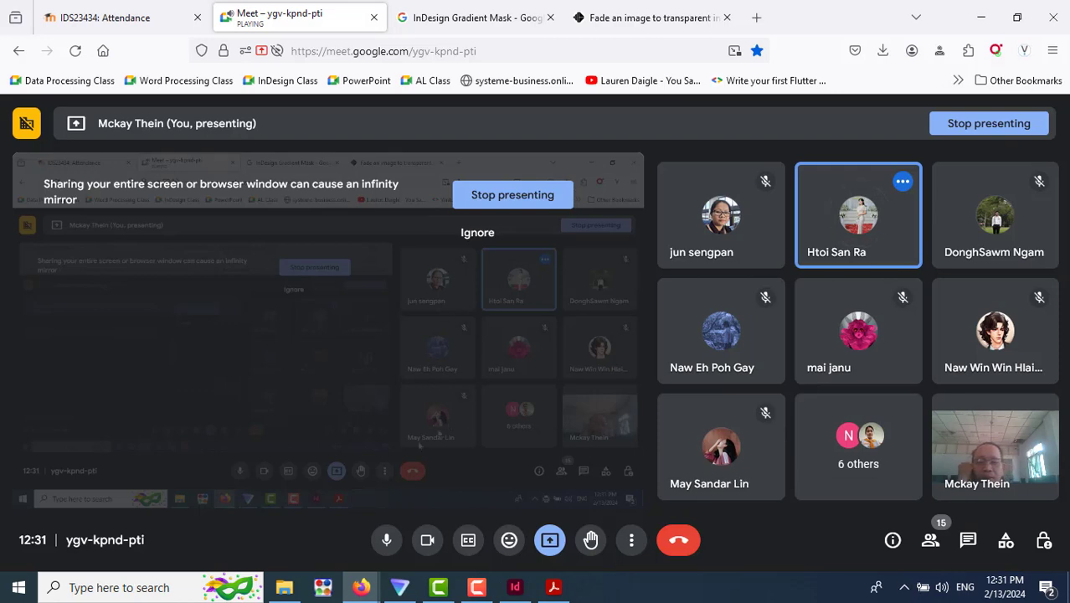
Return to the project folder in File Explorer and open ADRA-Horizontal-Logo.png for editing in Paint.
{"action": "left_click", "coordinate": [286, 589]}
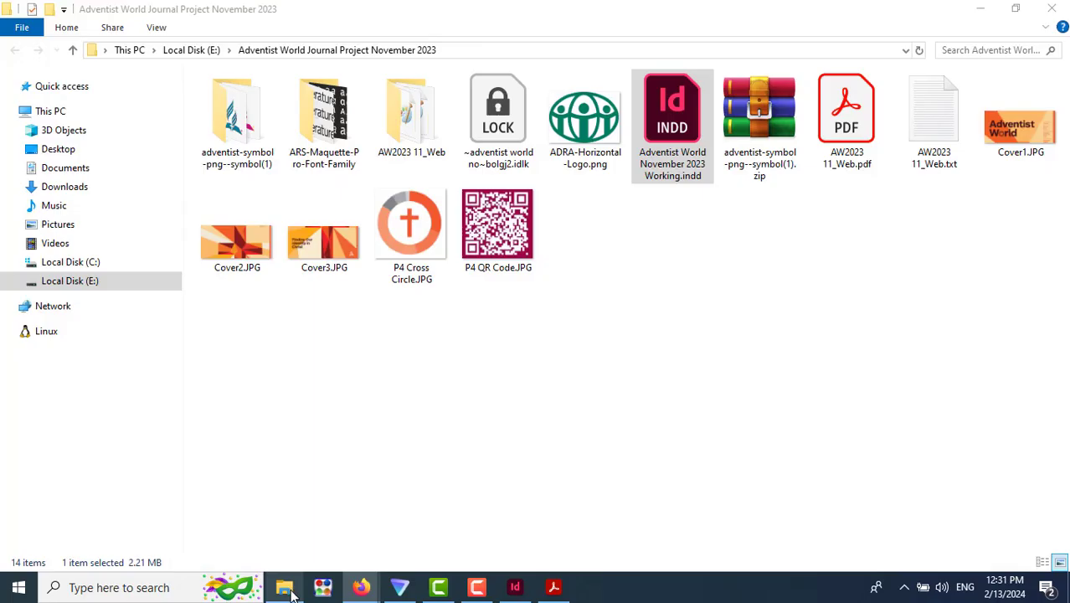
{"action": "left_click", "coordinate": [586, 134]}
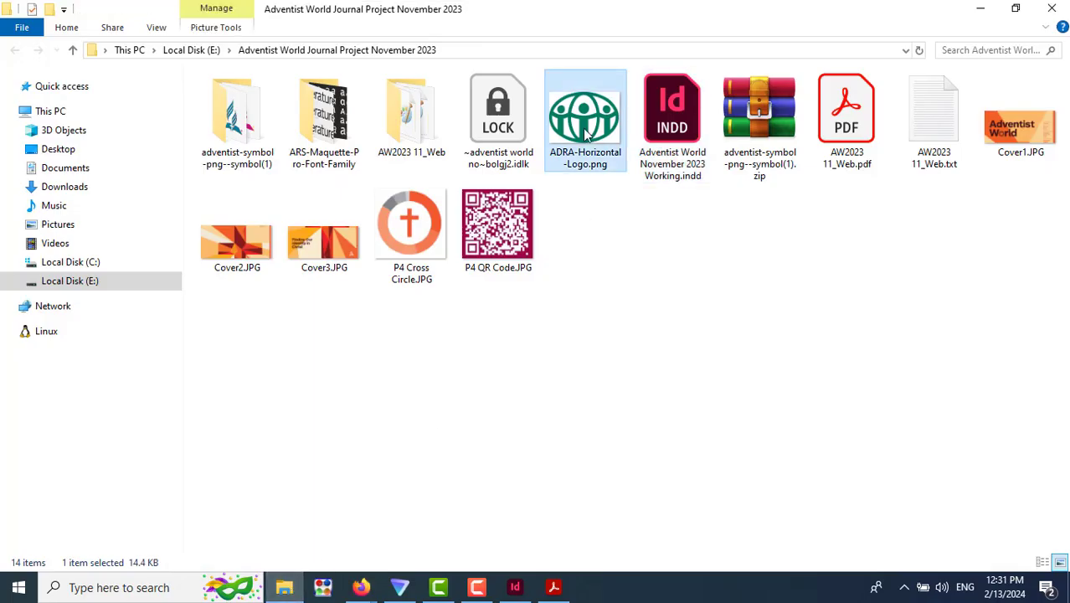
{"action": "right_click", "coordinate": [586, 134]}
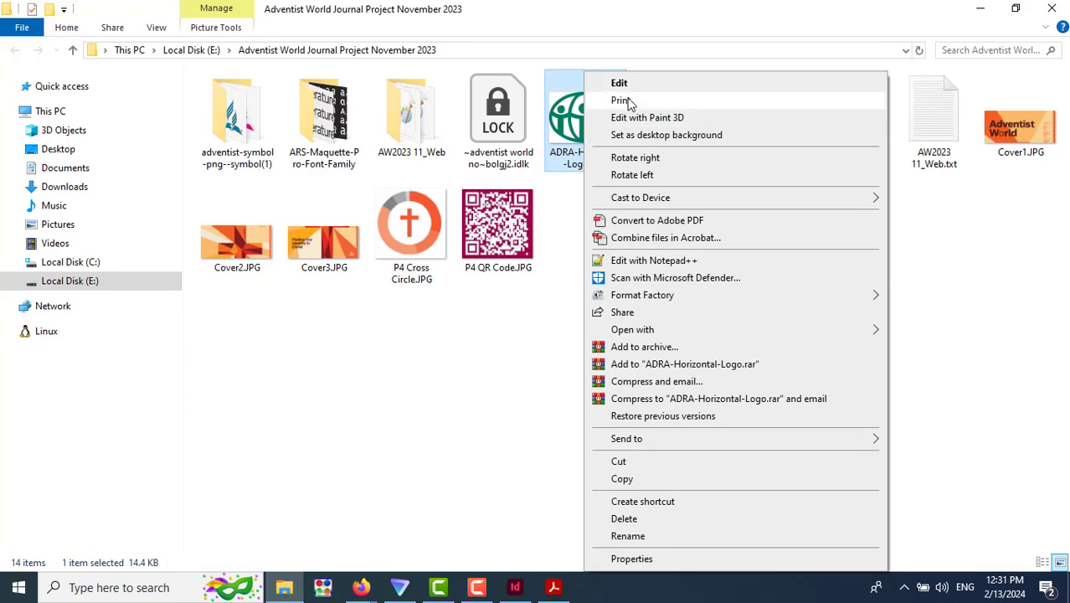
{"action": "left_click", "coordinate": [636, 88]}
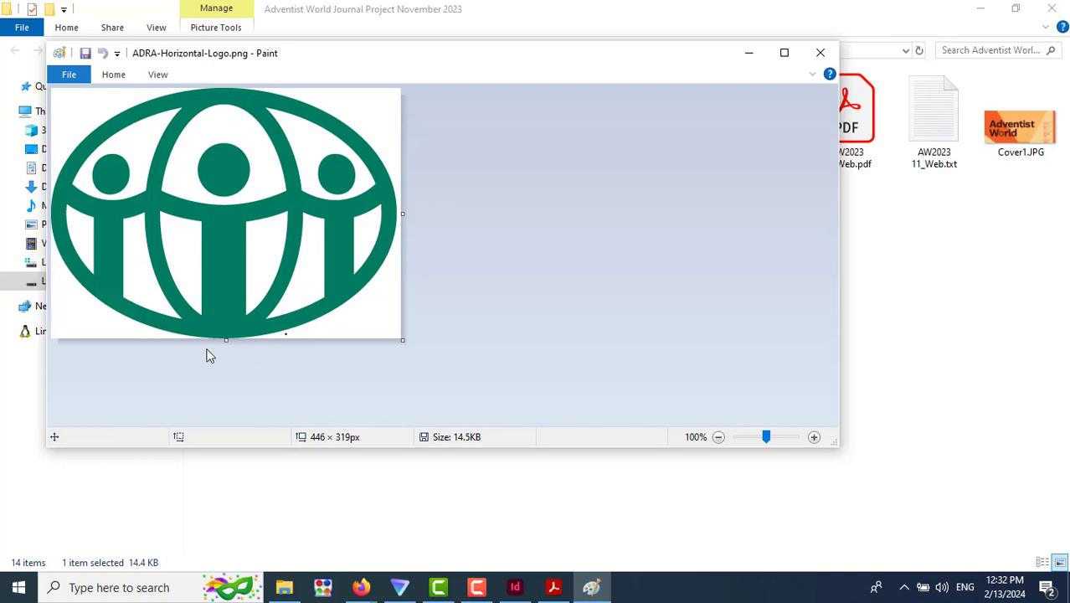
Enable Transparent selection for the ADRA logo image.
{"action": "left_click", "coordinate": [115, 74]}
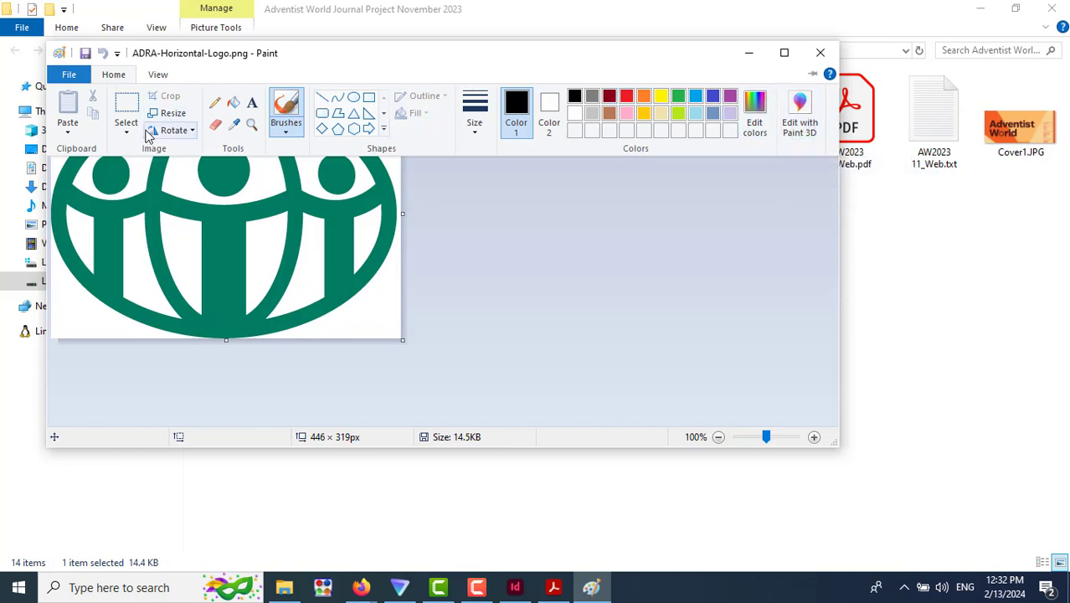
{"action": "left_click", "coordinate": [69, 132]}
{"action": "left_click", "coordinate": [127, 132]}
{"action": "left_click", "coordinate": [129, 133]}
{"action": "left_click", "coordinate": [130, 135]}
{"action": "left_click", "coordinate": [131, 135]}
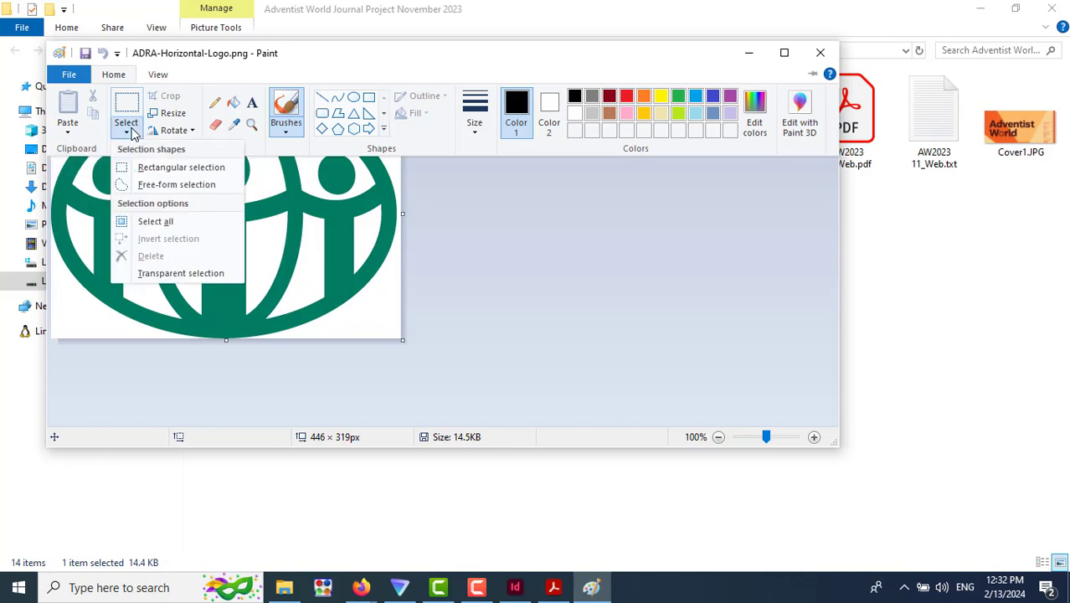
{"action": "left_click", "coordinate": [199, 276]}
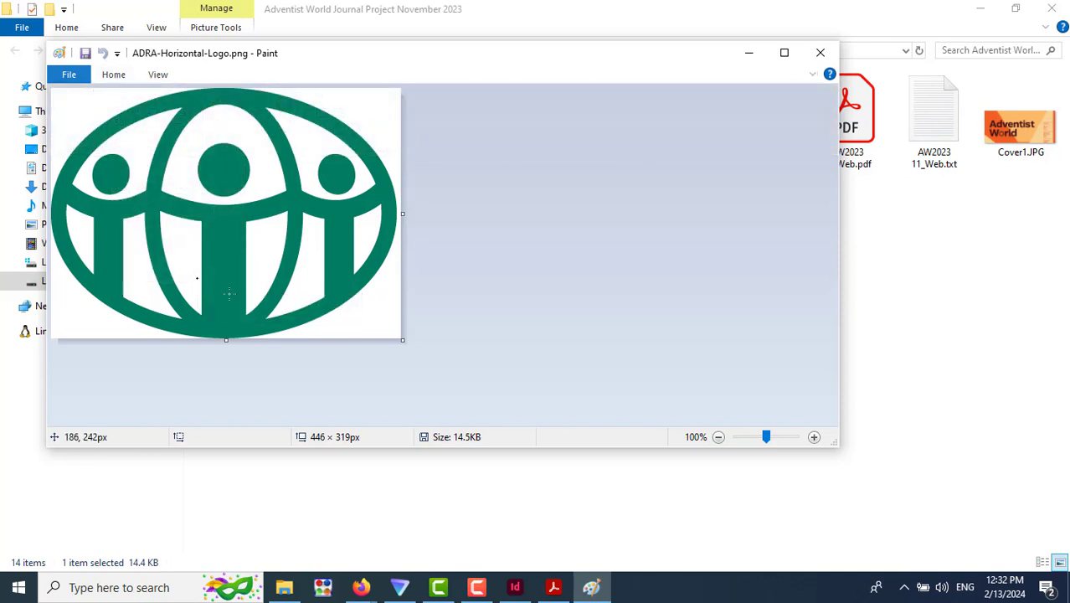
Mark the white areas inside the ADRA emblem and in its four outer corners with short black brush strokes.
{"action": "left_click_drag", "start_coordinate": [351, 318], "coordinate": [390, 297]}
{"action": "left_click_drag", "start_coordinate": [309, 167], "coordinate": [301, 129]}
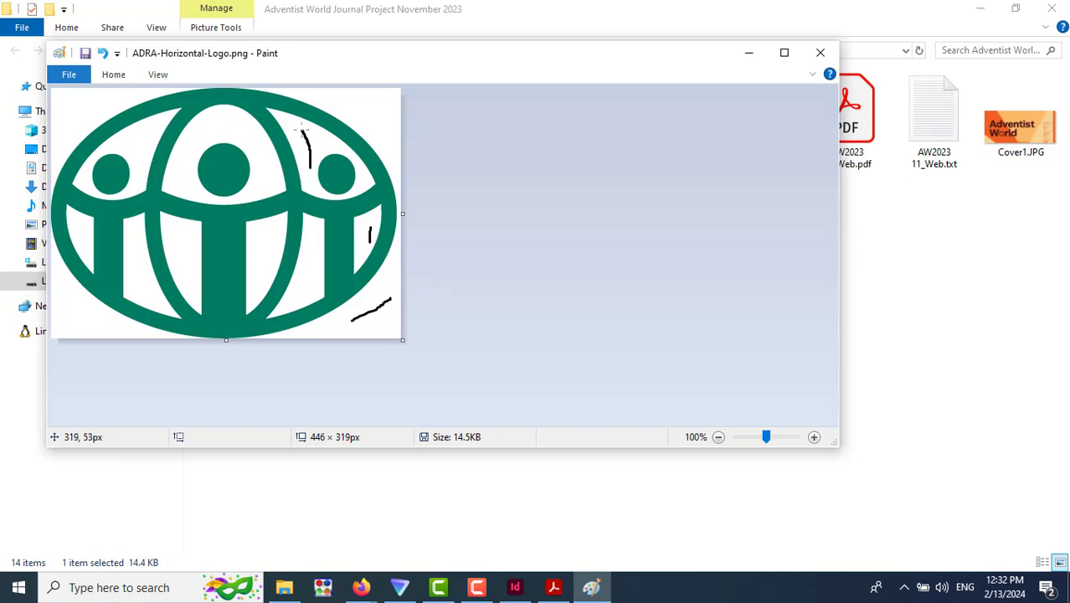
{"action": "mouse_move", "coordinate": [267, 177]}
{"action": "left_mouse_down"}
{"action": "mouse_move", "coordinate": [259, 139]}
{"action": "mouse_move", "coordinate": [236, 122]}
{"action": "left_mouse_up"}
{"action": "left_click_drag", "start_coordinate": [156, 122], "coordinate": [143, 167]}
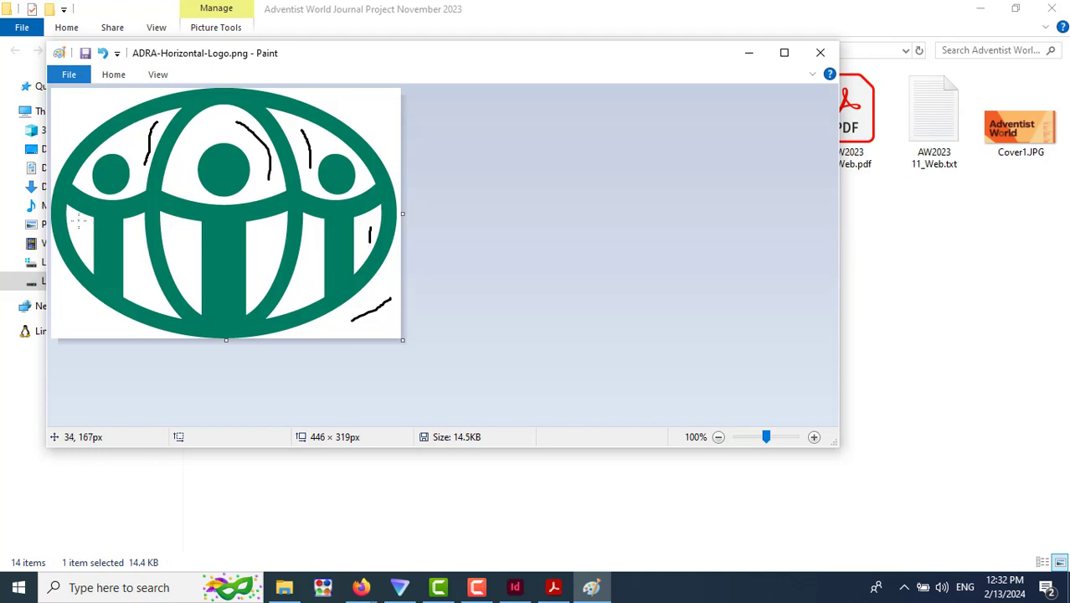
{"action": "left_click_drag", "start_coordinate": [133, 234], "coordinate": [137, 269]}
{"action": "left_click_drag", "start_coordinate": [186, 241], "coordinate": [185, 270]}
{"action": "left_click_drag", "start_coordinate": [264, 243], "coordinate": [267, 276]}
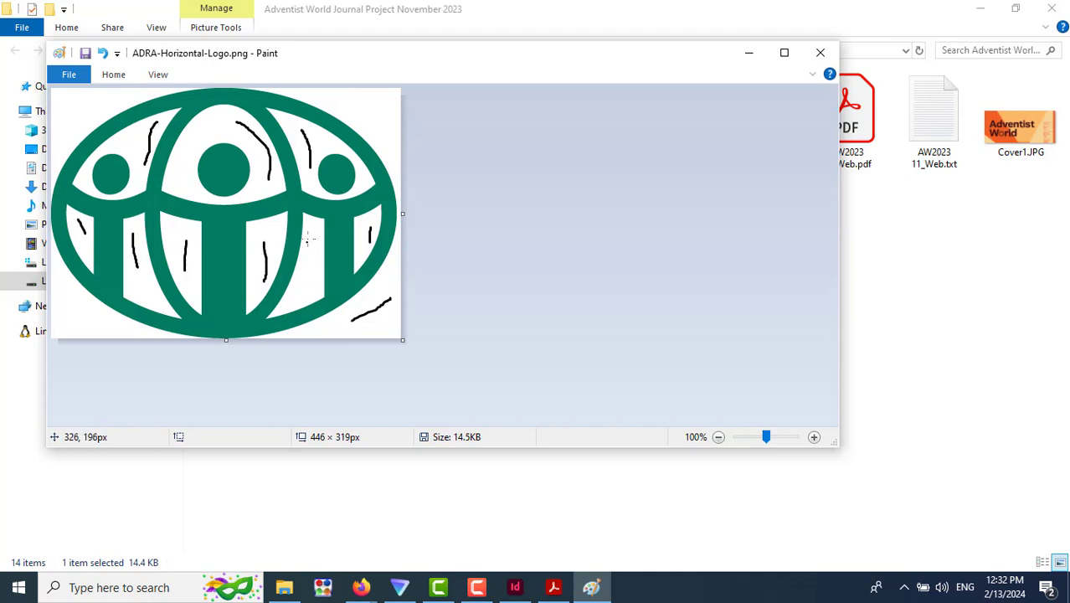
{"action": "left_click_drag", "start_coordinate": [98, 326], "coordinate": [74, 312]}
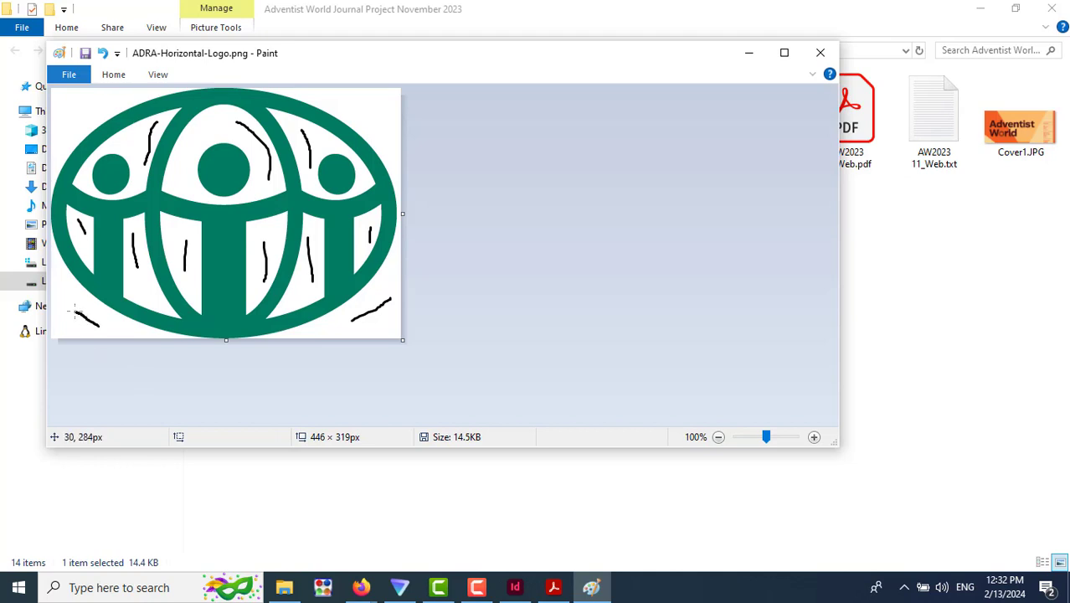
{"action": "left_click_drag", "start_coordinate": [71, 128], "coordinate": [99, 103]}
{"action": "left_click_drag", "start_coordinate": [363, 98], "coordinate": [388, 122]}
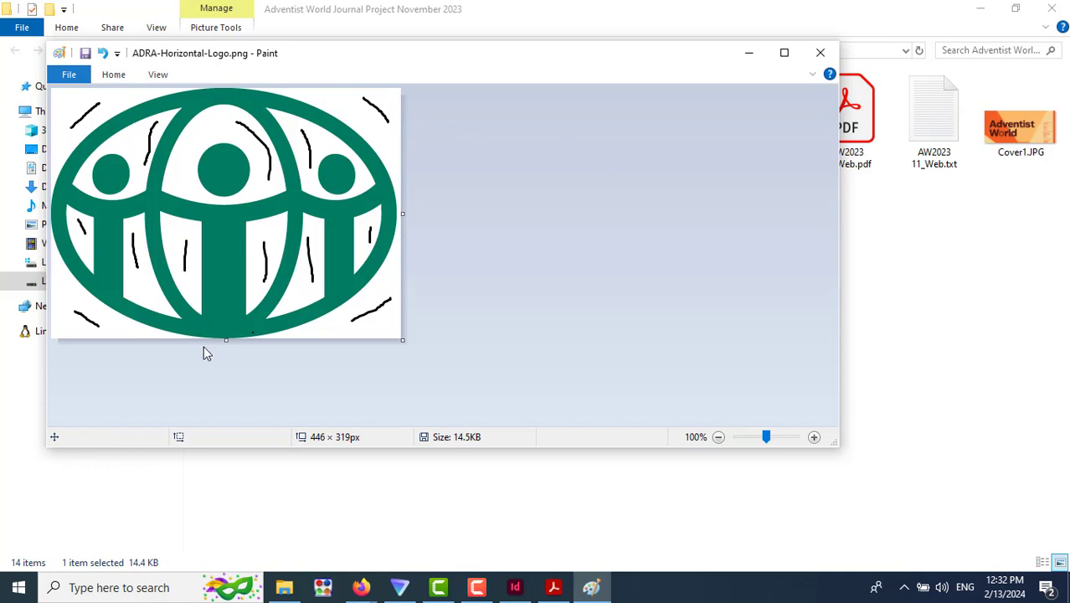
Look through Paint's file commands and check the Transparent selection setting, leaving the options unchanged.
{"action": "left_click", "coordinate": [70, 74]}
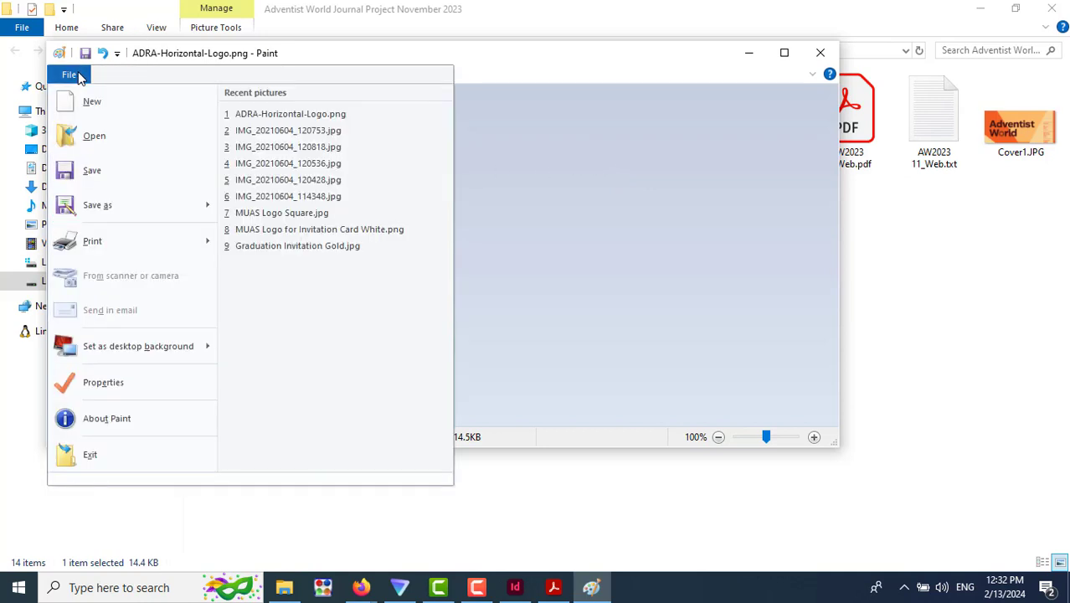
{"action": "left_click", "coordinate": [70, 75]}
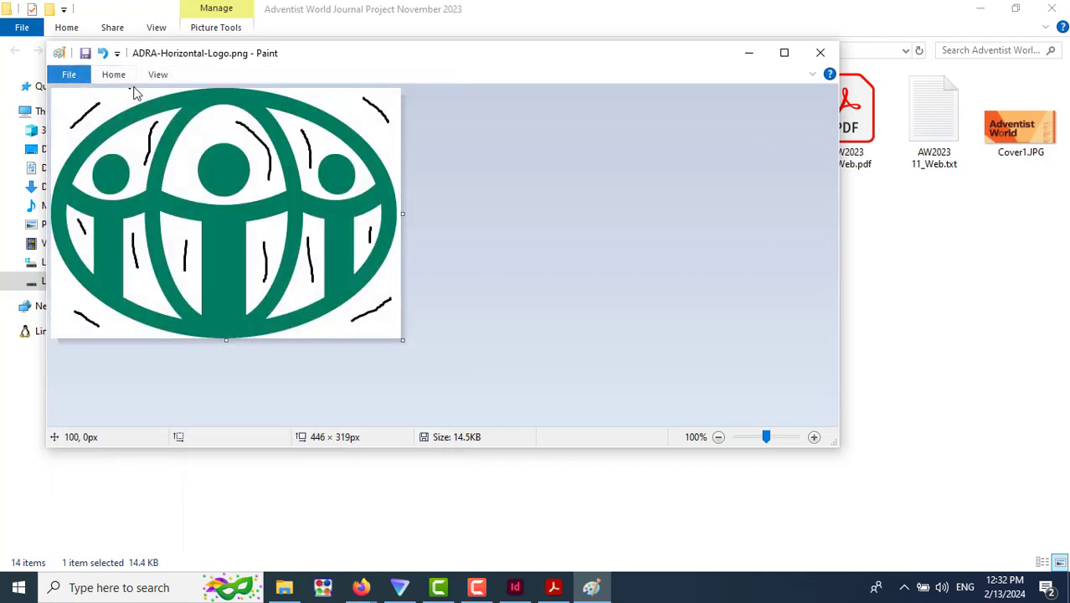
{"action": "left_click", "coordinate": [116, 76]}
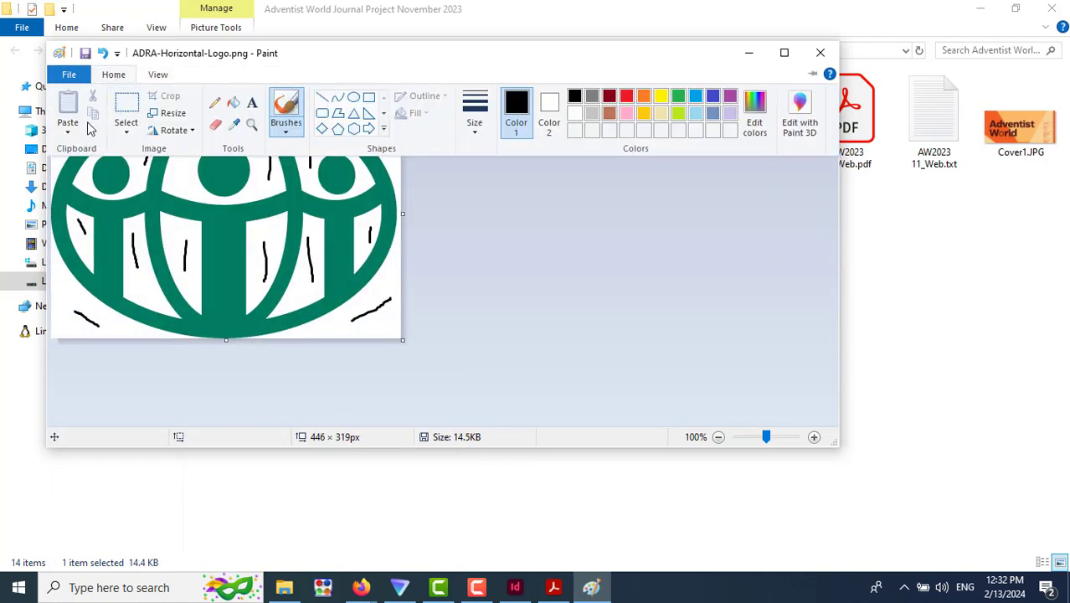
{"action": "left_click", "coordinate": [125, 132]}
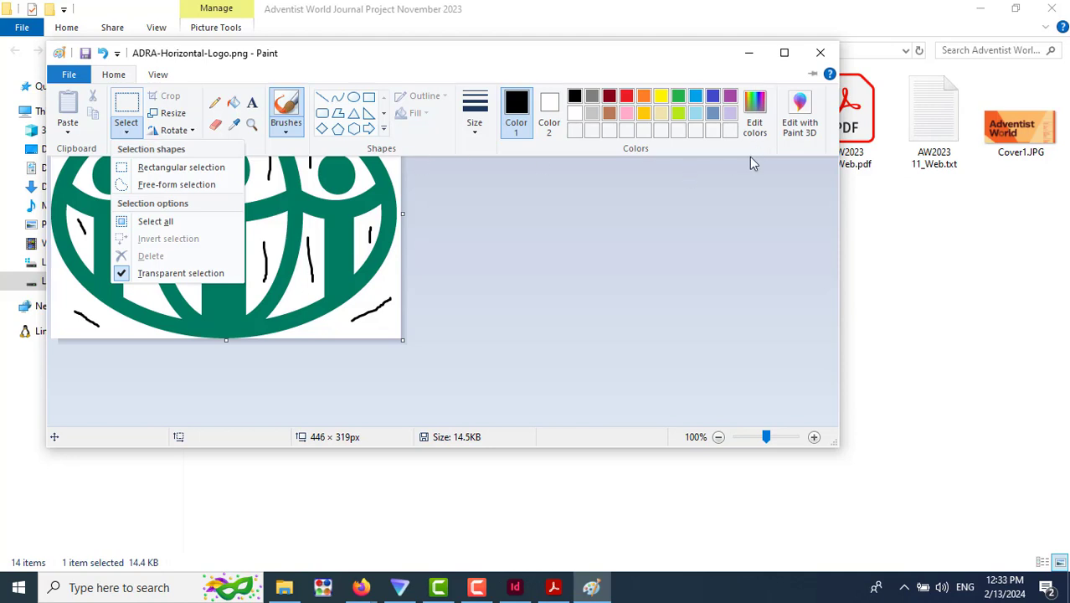
{"action": "double_click", "coordinate": [668, 73]}
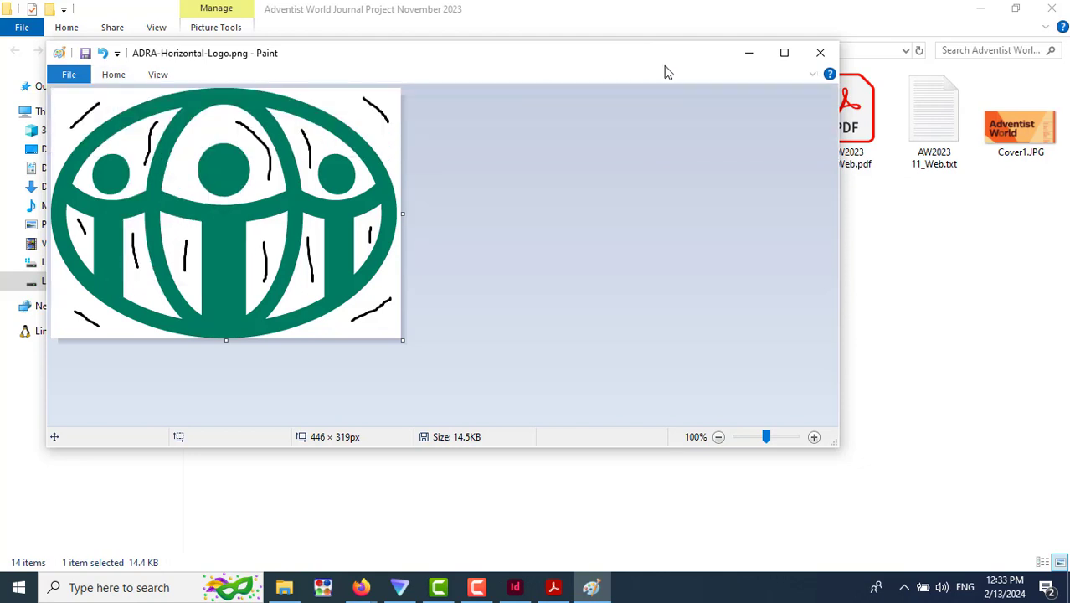
Close ADRA-Horizontal-Logo.png in Paint, discarding the brush stroke changes.
{"action": "left_click_drag", "start_coordinate": [561, 59], "coordinate": [637, 105]}
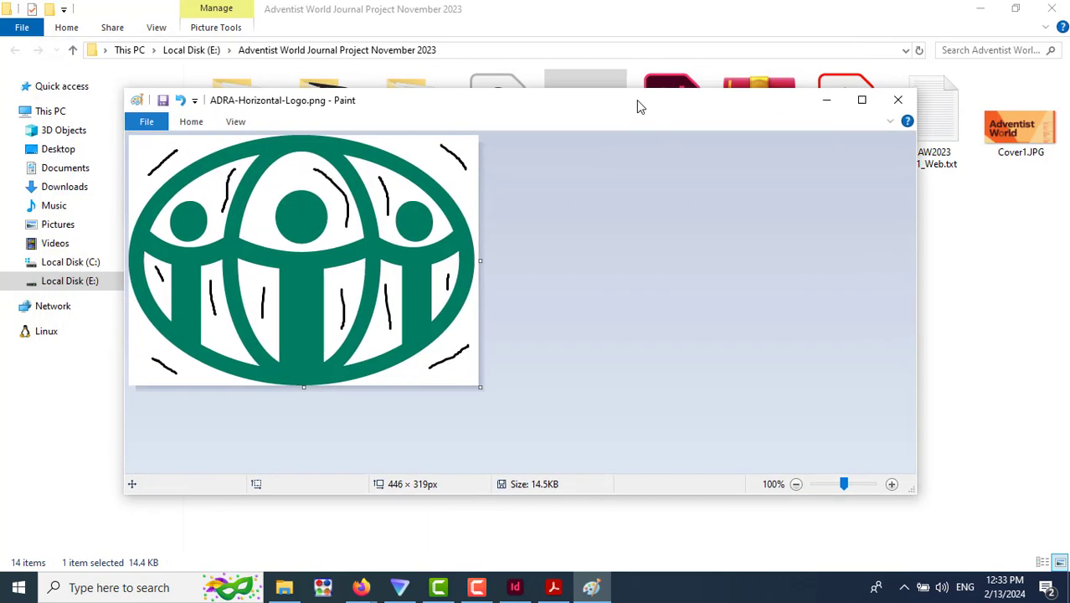
{"action": "left_click", "coordinate": [897, 104]}
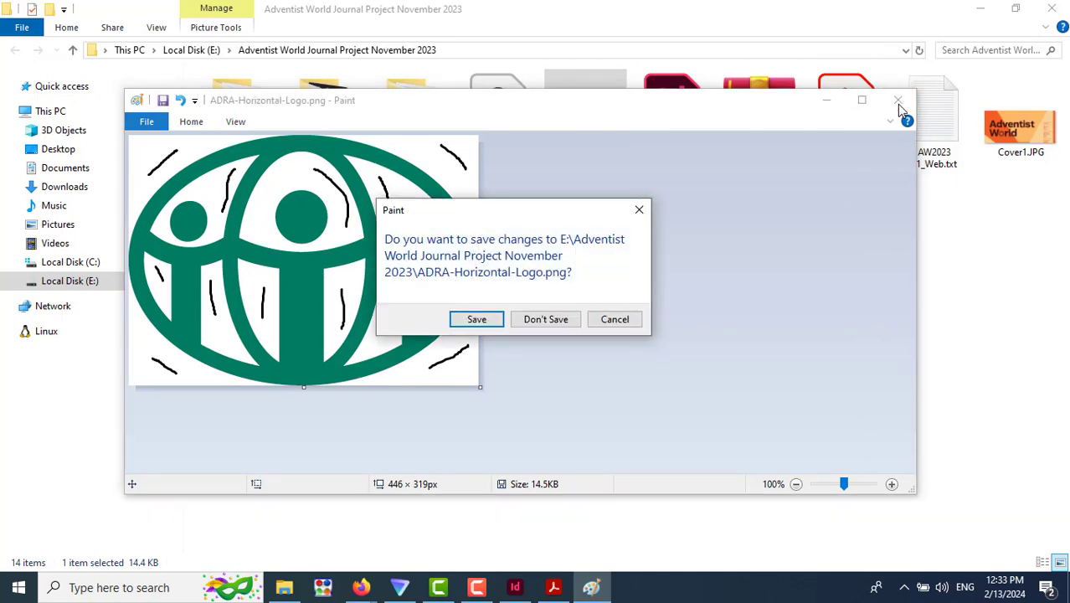
{"action": "left_click", "coordinate": [558, 321]}
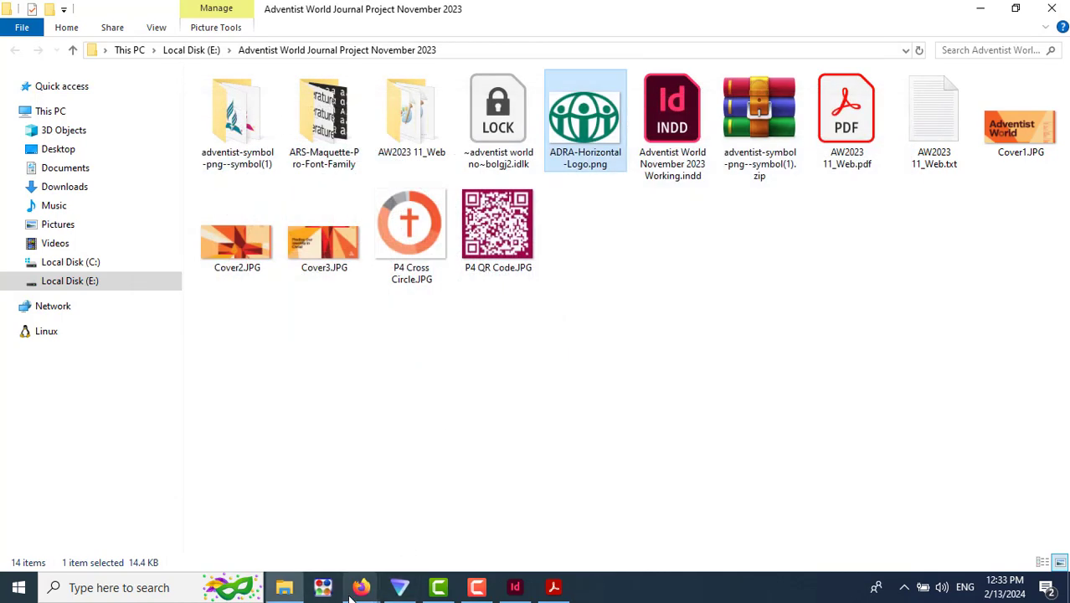
Switch to the video meeting in Firefox, follow the image link shared in its chat, and open the ADRA logo's source page on pngaaa.com.
{"action": "mouse_move", "coordinate": [355, 590]}
{"action": "left_click", "coordinate": [307, 539]}
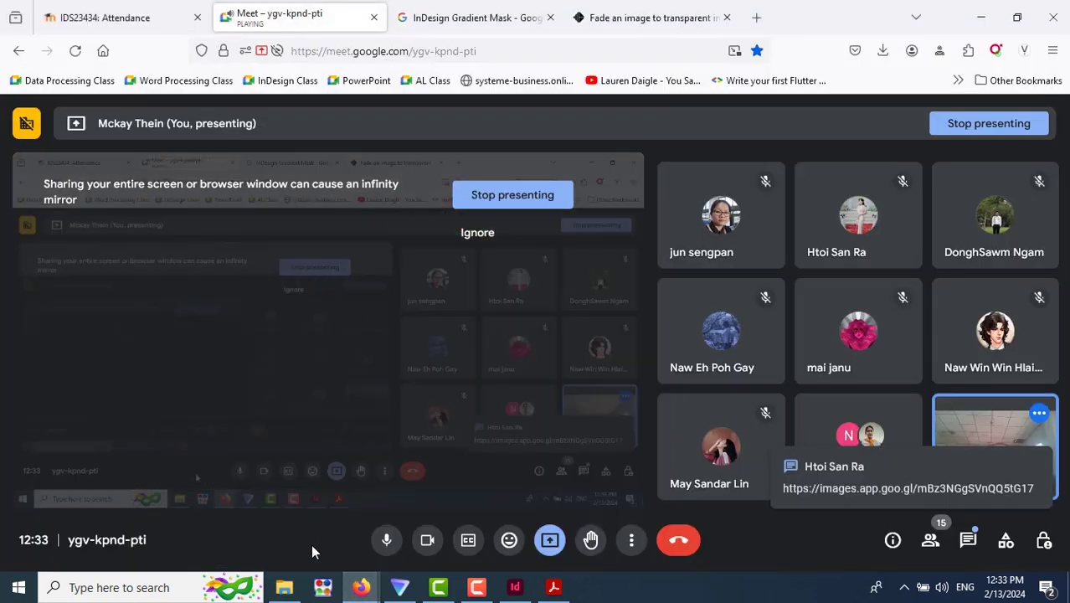
{"action": "left_click", "coordinate": [869, 497]}
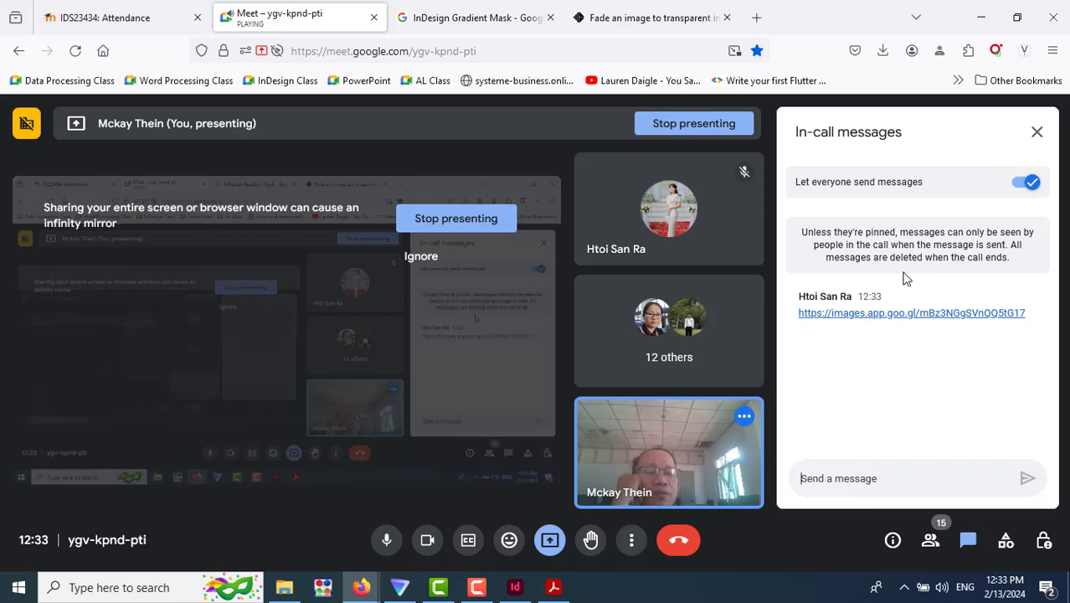
{"action": "left_click", "coordinate": [913, 313]}
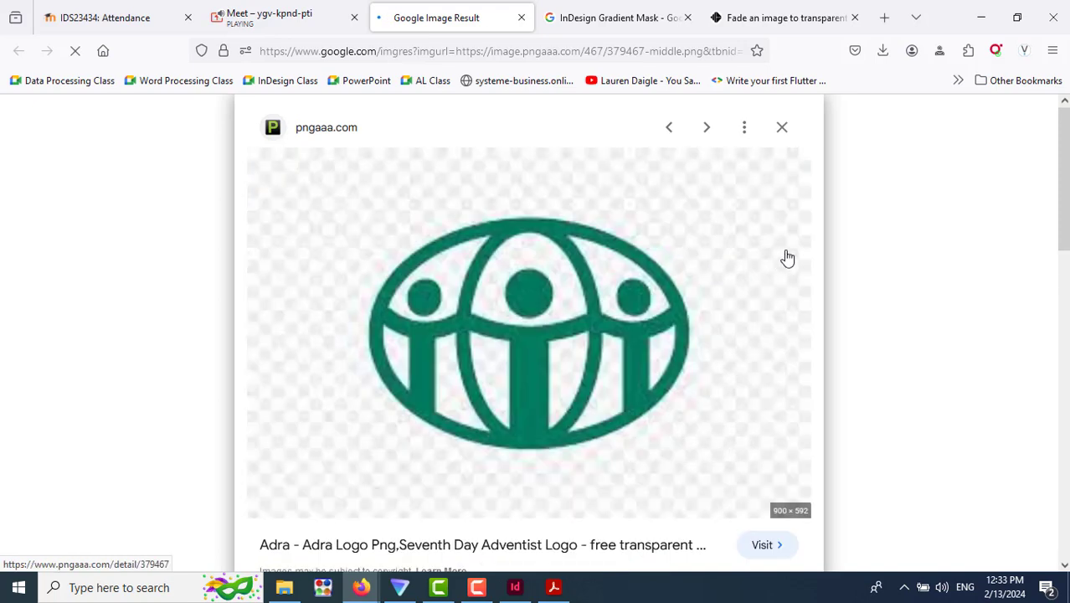
{"action": "scroll", "coordinate": [787, 258], "scroll_direction": "down", "scroll_amount": 4}
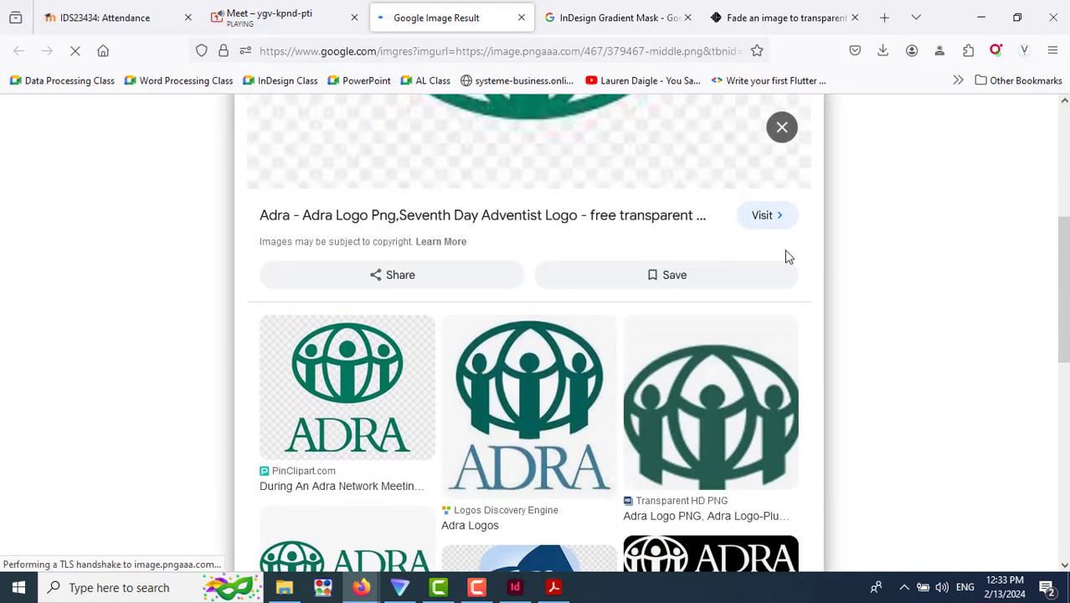
{"action": "scroll", "coordinate": [784, 256], "scroll_direction": "up", "scroll_amount": 2}
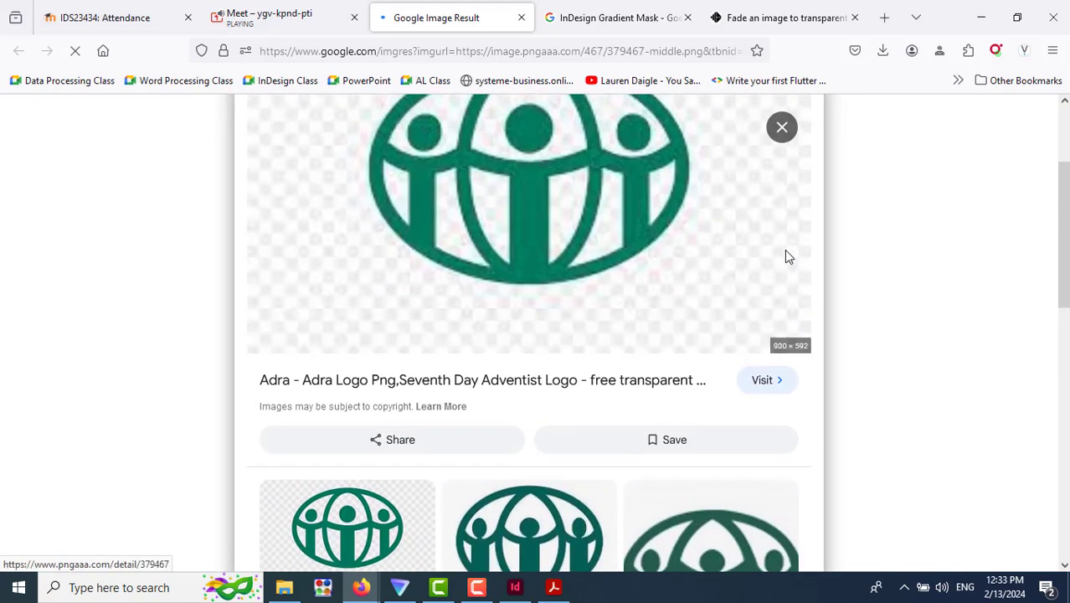
{"action": "left_click", "coordinate": [657, 231]}
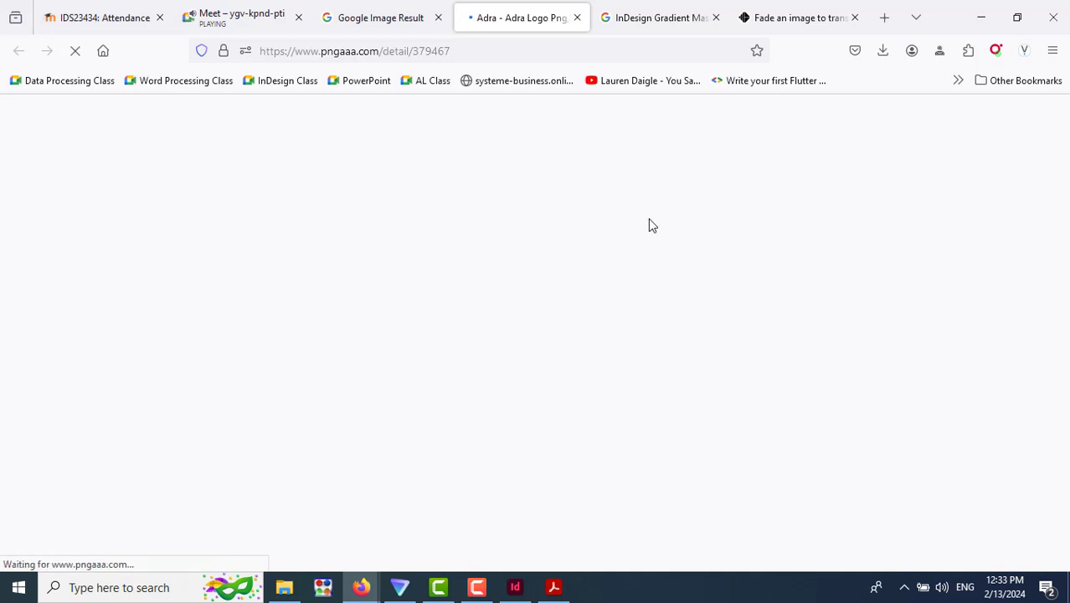
Save the ADRA logo from the Google image result as 379467-middle.png in the Adventist World Journal Project November 2023 folder on Local Disk (E:).
{"action": "left_click", "coordinate": [416, 19]}
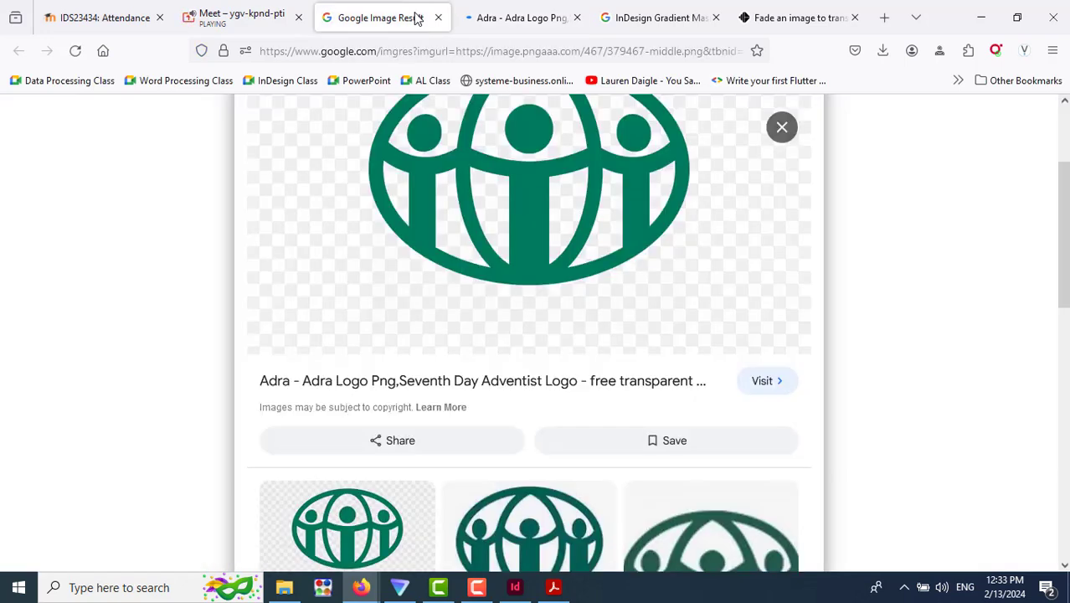
{"action": "right_click", "coordinate": [552, 196]}
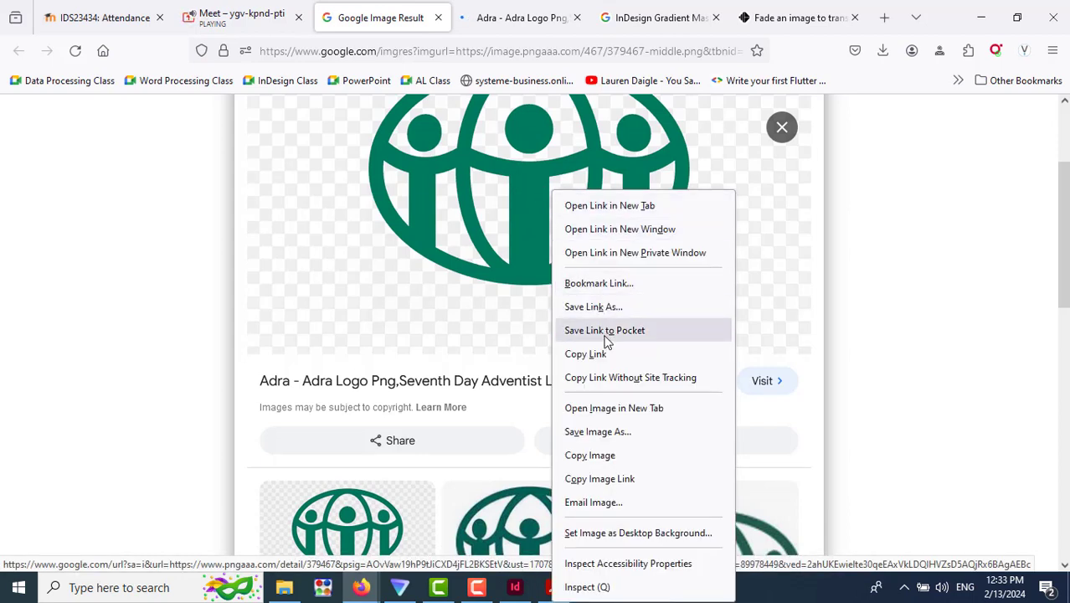
{"action": "left_click", "coordinate": [626, 434]}
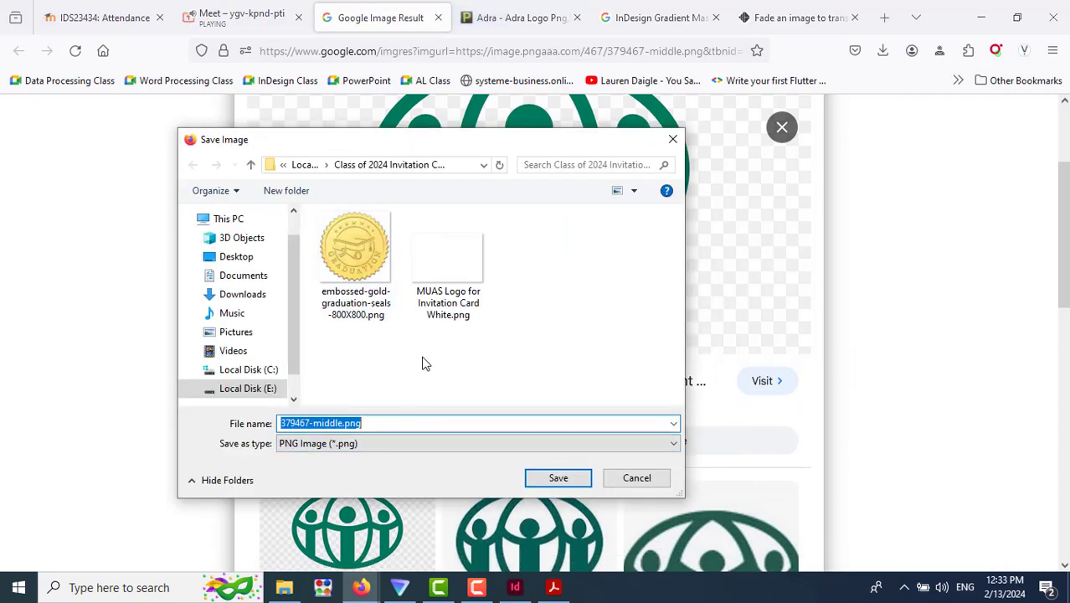
{"action": "left_click", "coordinate": [270, 390]}
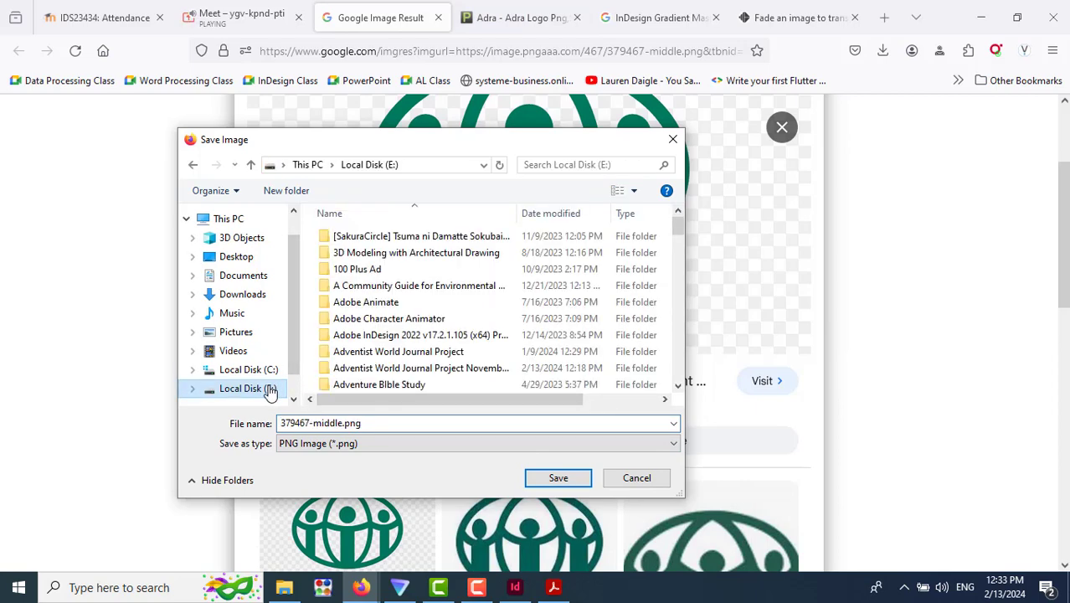
{"action": "double_click", "coordinate": [488, 369]}
{"action": "left_click", "coordinate": [558, 477]}
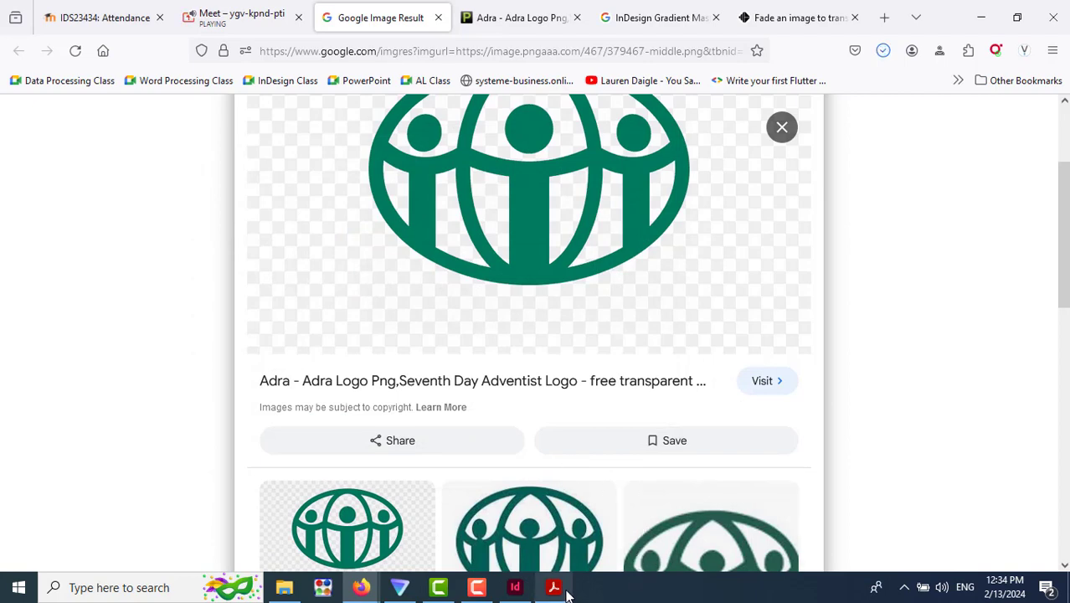
Try to place 379467-middle.png from the project folder over the faded photo in InDesign, and undo the placement.
{"action": "left_click", "coordinate": [524, 588]}
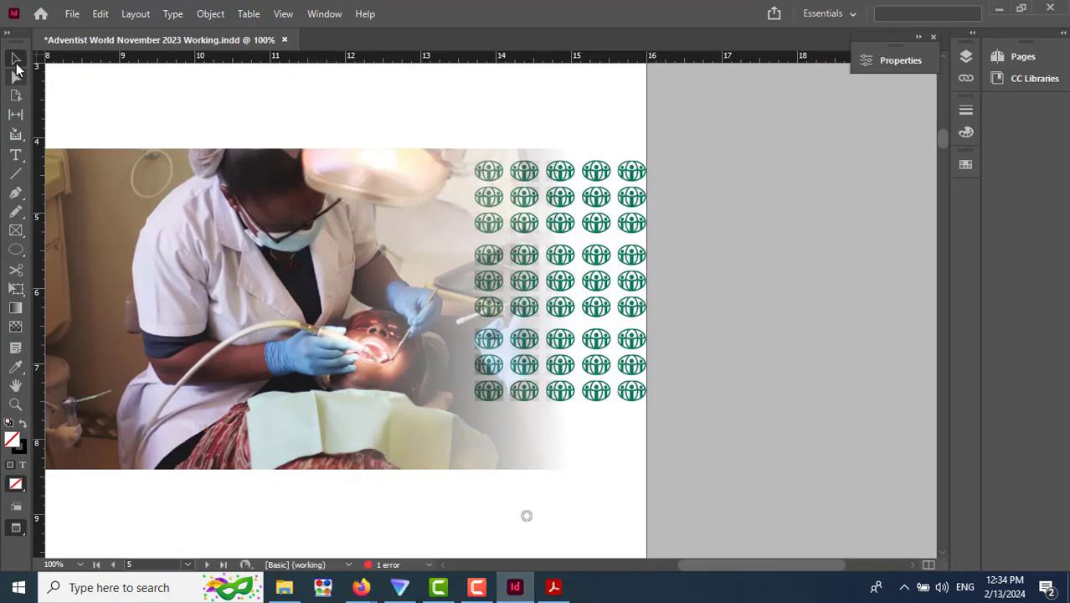
{"action": "left_click", "coordinate": [285, 589]}
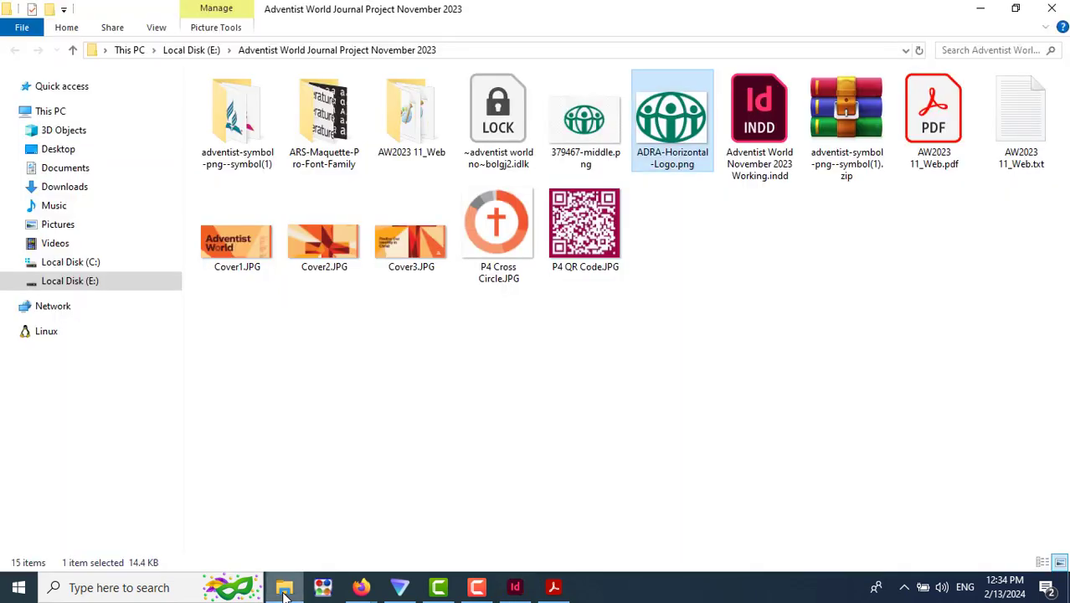
{"action": "left_click", "coordinate": [1023, 13]}
{"action": "left_click", "coordinate": [672, 257]}
{"action": "left_click_drag", "start_coordinate": [616, 318], "coordinate": [433, 444]}
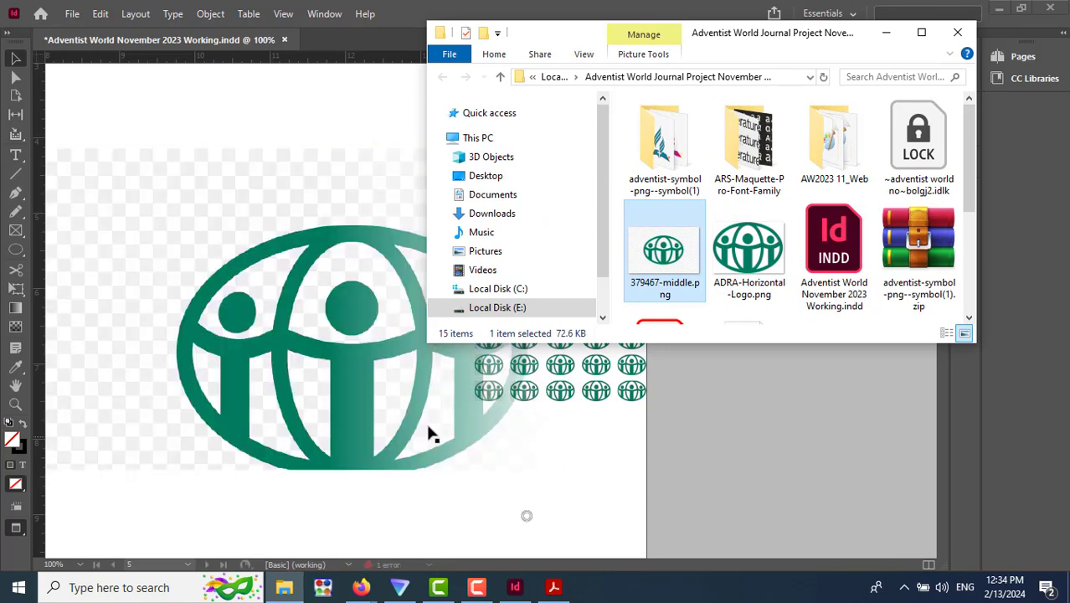
{"action": "left_click", "coordinate": [409, 21]}
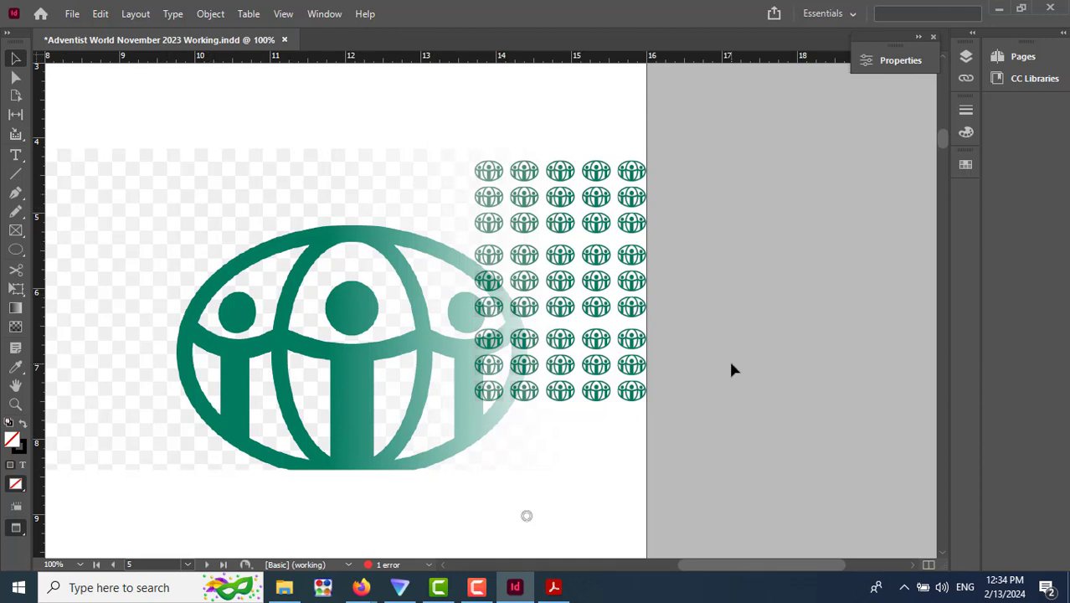
{"action": "key", "text": "ctrl+z"}
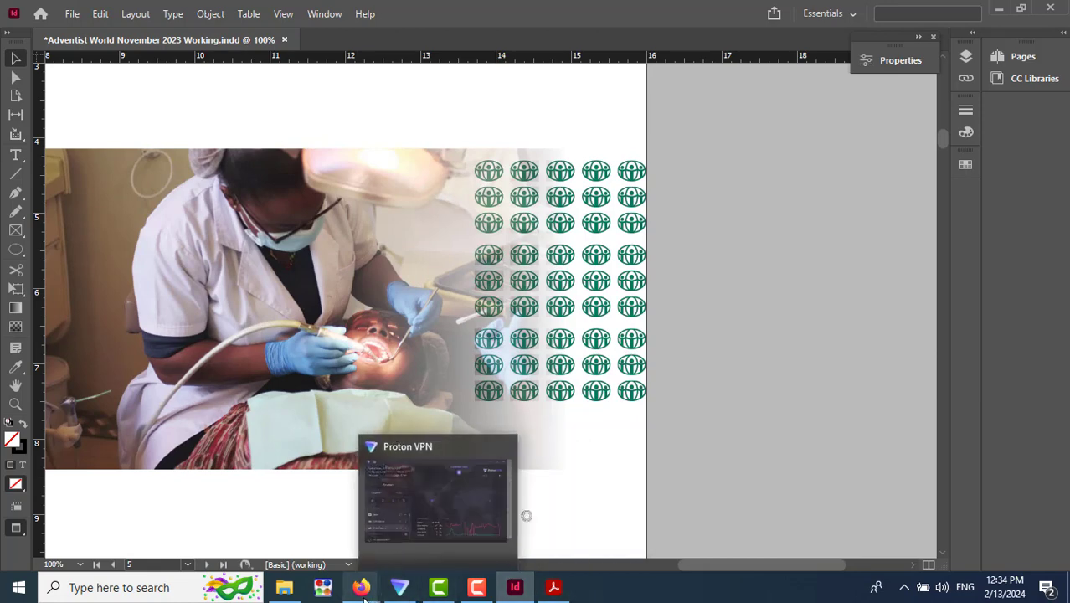
Return to Firefox, download the ADRA logo PNG from its PngAAA page, and show the downloaded file in its folder.
{"action": "mouse_move", "coordinate": [361, 587]}
{"action": "left_click", "coordinate": [233, 520]}
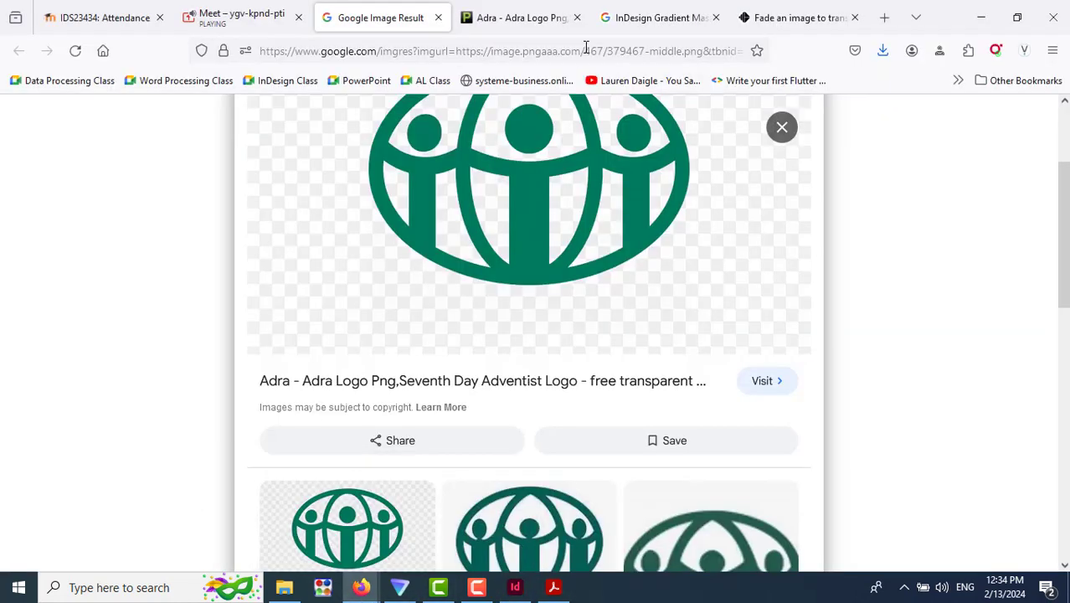
{"action": "left_click", "coordinate": [492, 23]}
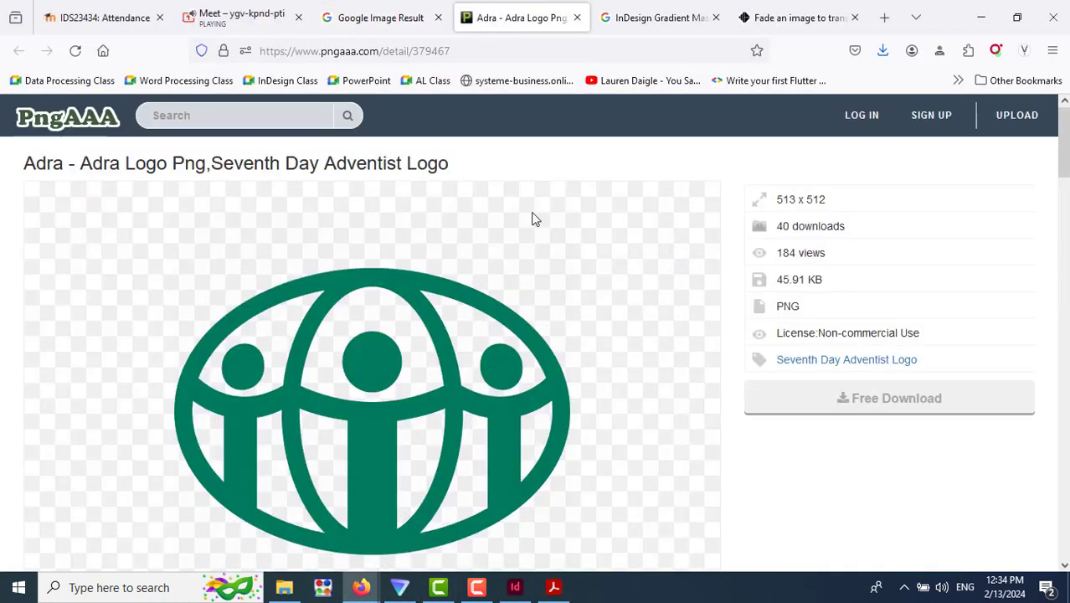
{"action": "left_click", "coordinate": [874, 406]}
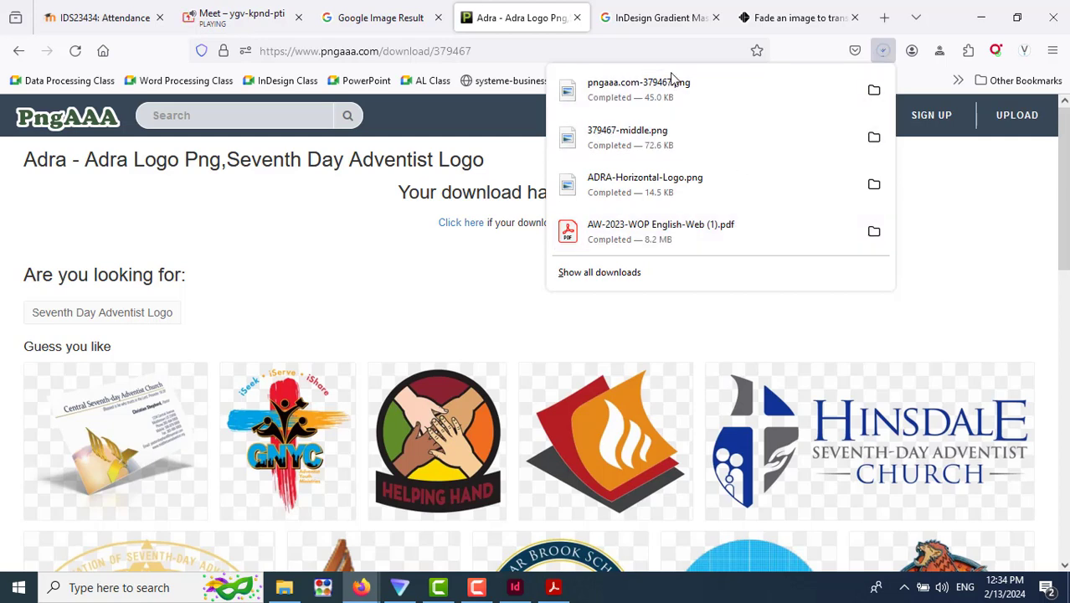
{"action": "left_click", "coordinate": [874, 90]}
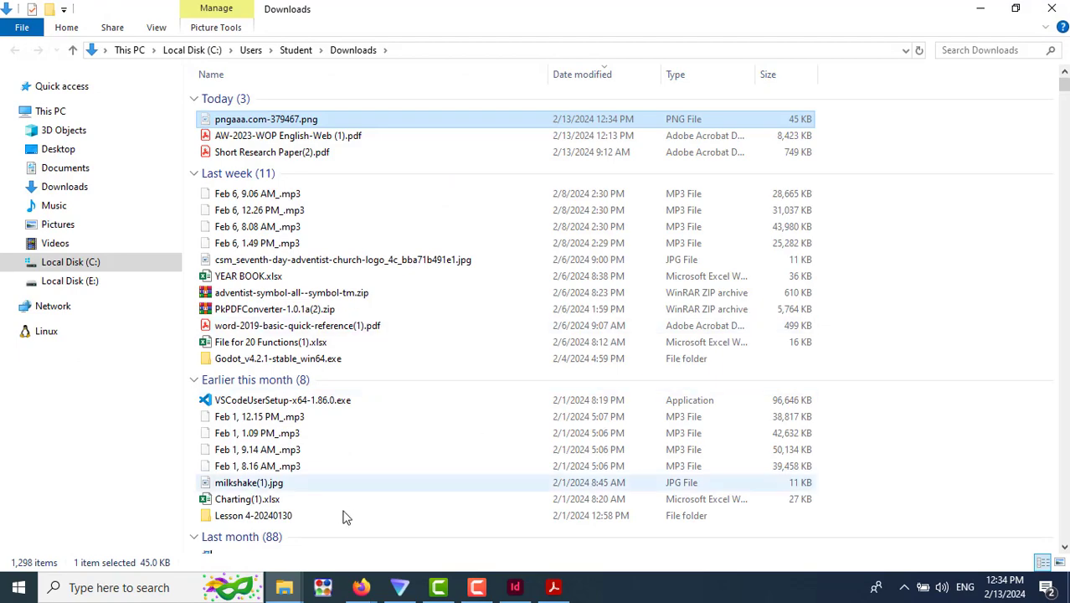
Move pngaaa.com-379467.png from Downloads into the Adventist World Journal Project November 2023 folder and start deleting 379467-middle.png there.
{"action": "left_click", "coordinate": [284, 586]}
{"action": "left_click", "coordinate": [247, 555]}
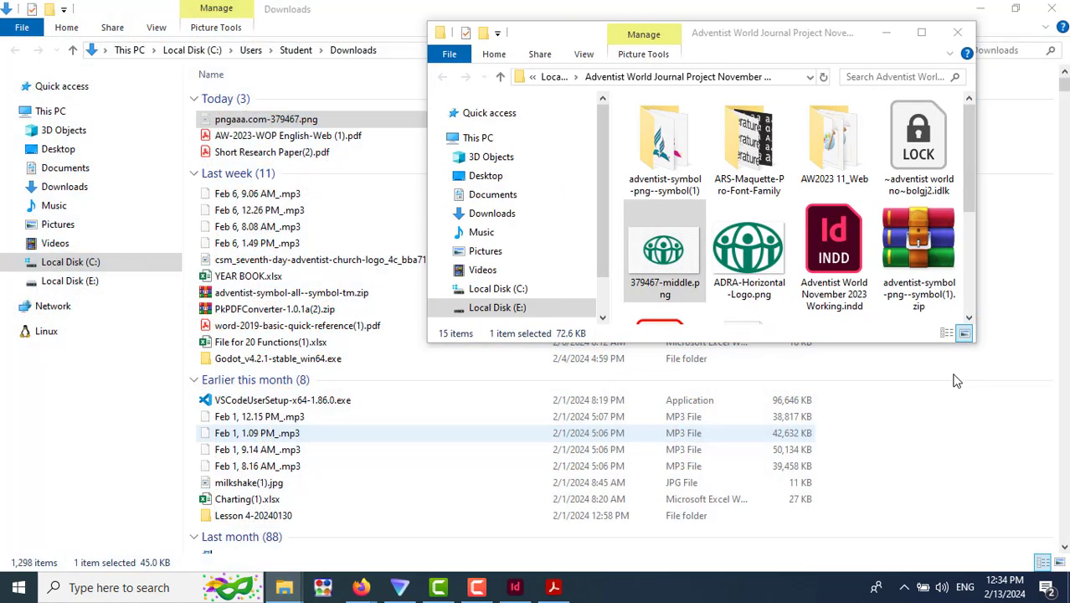
{"action": "scroll", "coordinate": [974, 216], "scroll_direction": "down", "scroll_amount": 1}
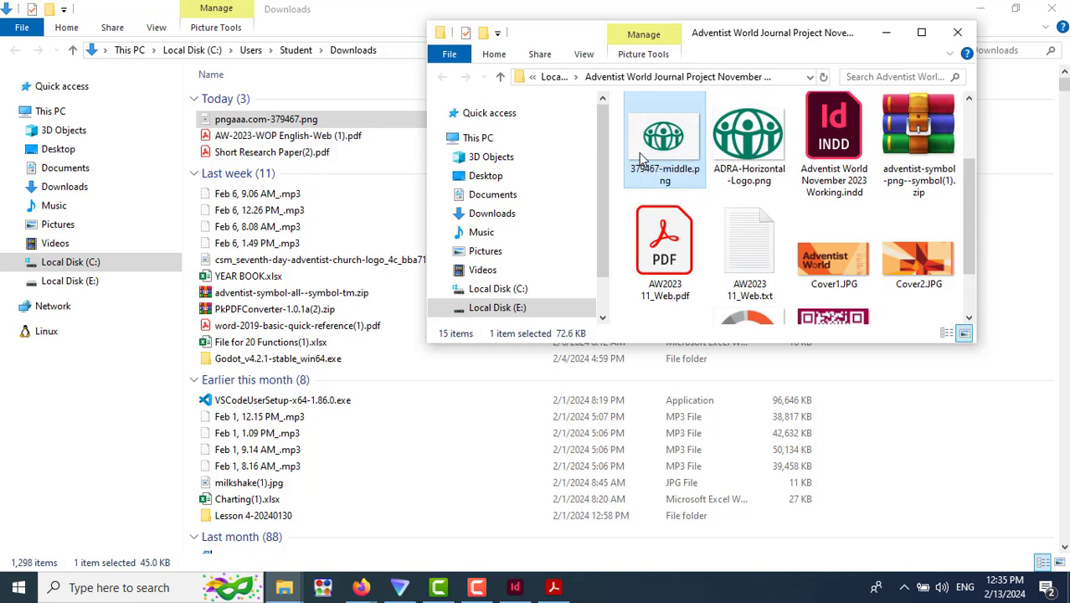
{"action": "key", "text": "ctrl+v"}
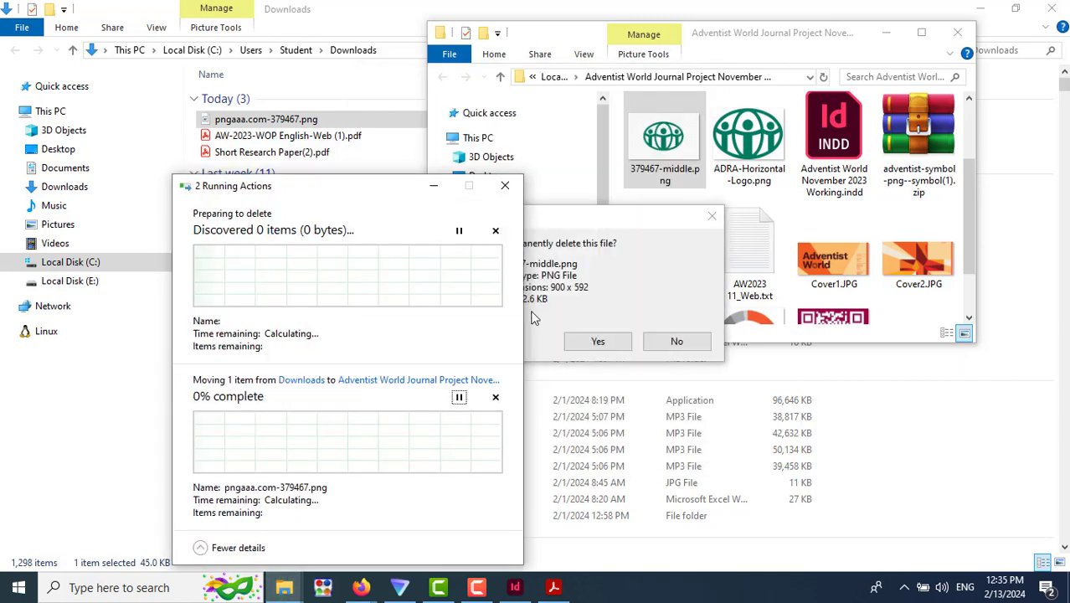
{"action": "left_click", "coordinate": [601, 343]}
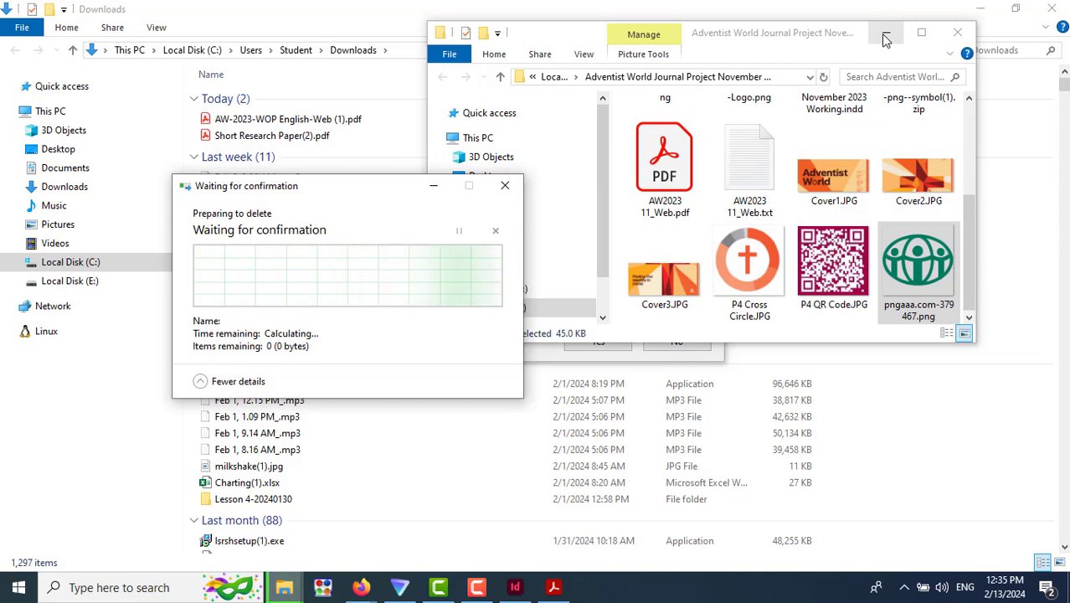
{"action": "left_click", "coordinate": [957, 31]}
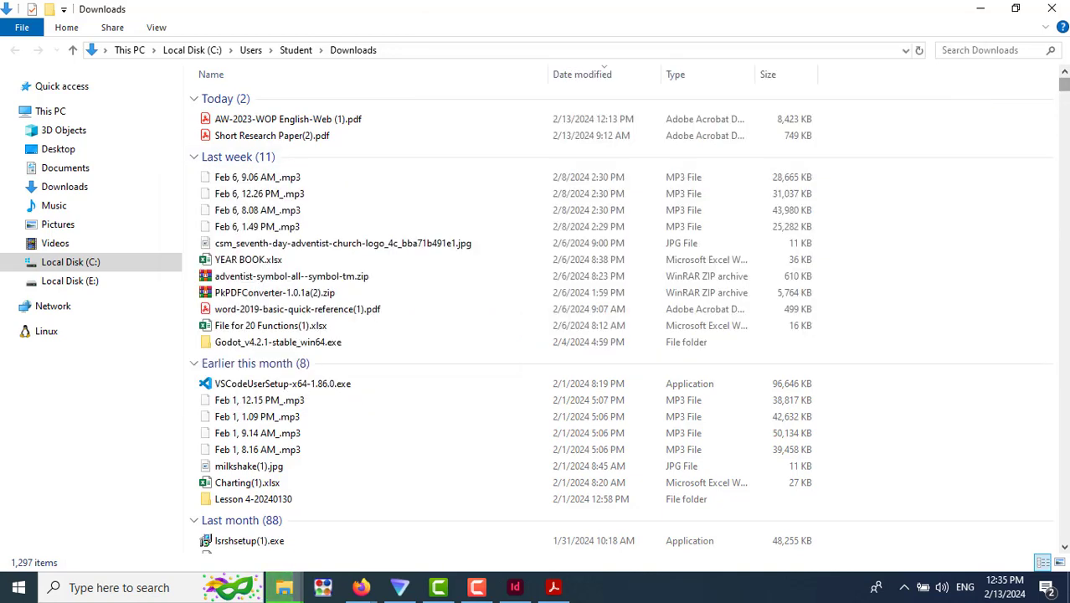
{"action": "left_click", "coordinate": [981, 9]}
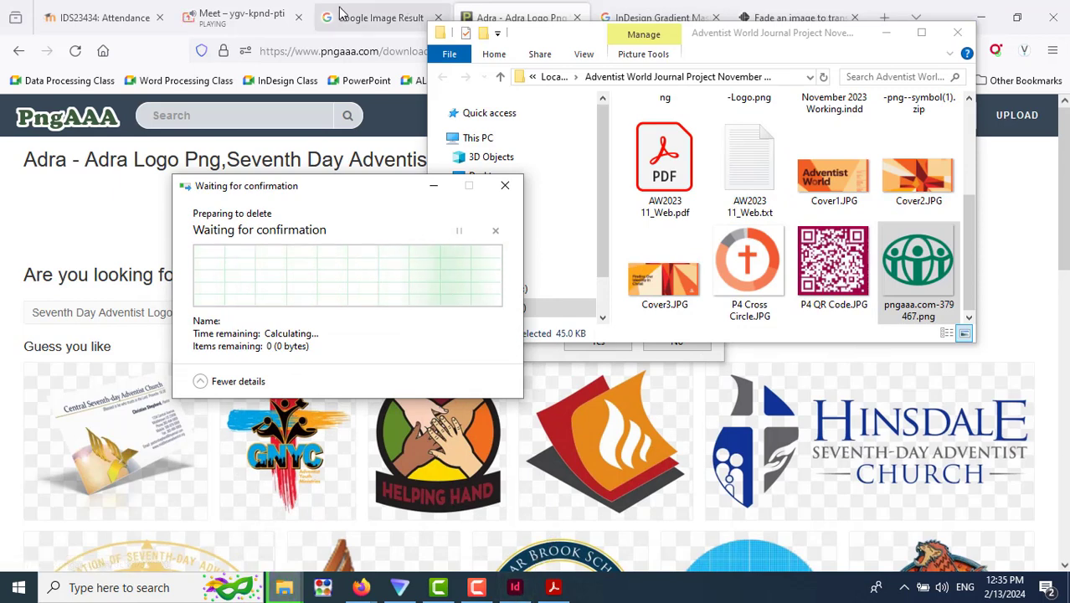
Close the image-fading tutorial, the InDesign Gradient Mask search results and the PngAAA download page in Firefox.
{"action": "left_click", "coordinate": [636, 17]}
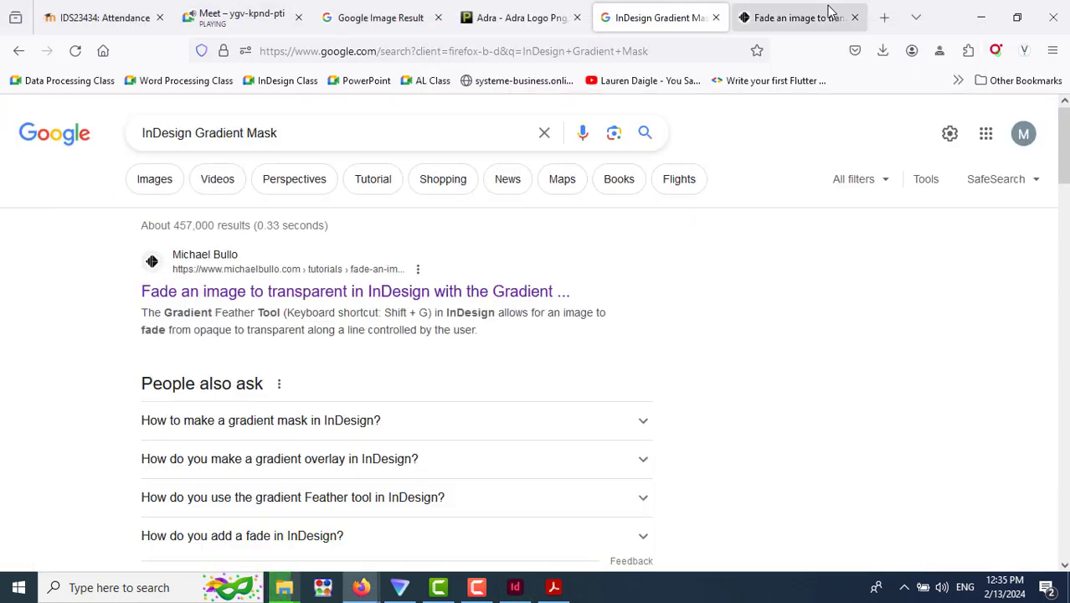
{"action": "left_click", "coordinate": [816, 17]}
{"action": "left_click", "coordinate": [855, 18]}
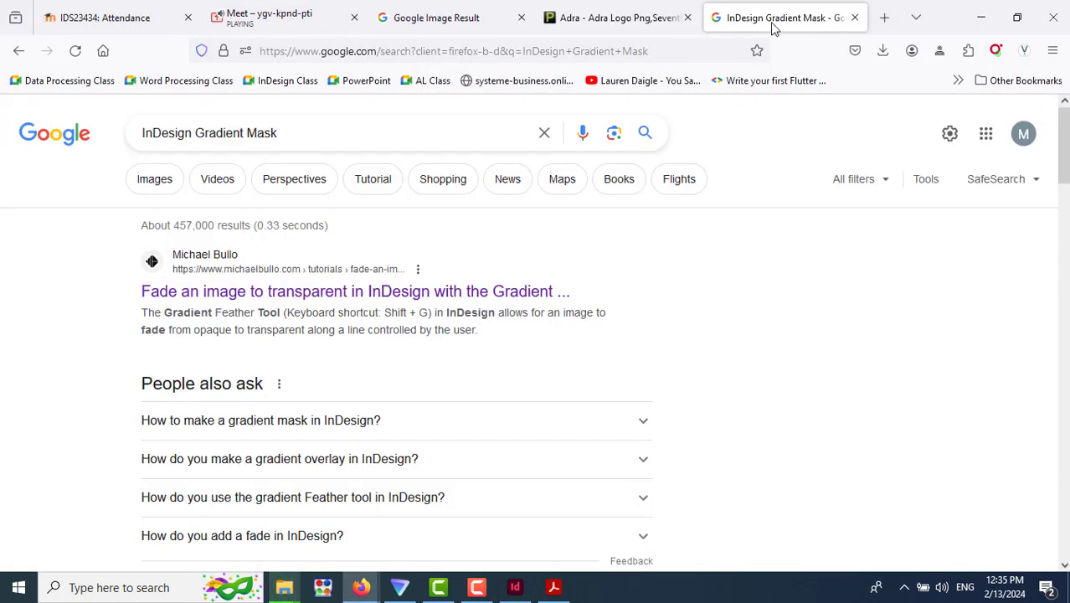
{"action": "left_click", "coordinate": [855, 17]}
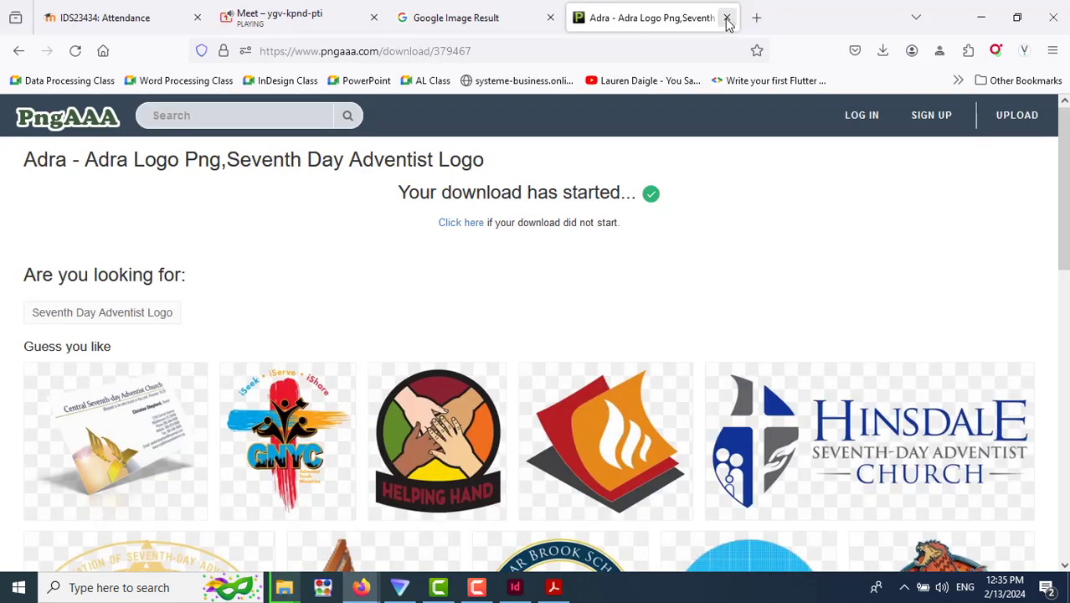
{"action": "left_click", "coordinate": [723, 16]}
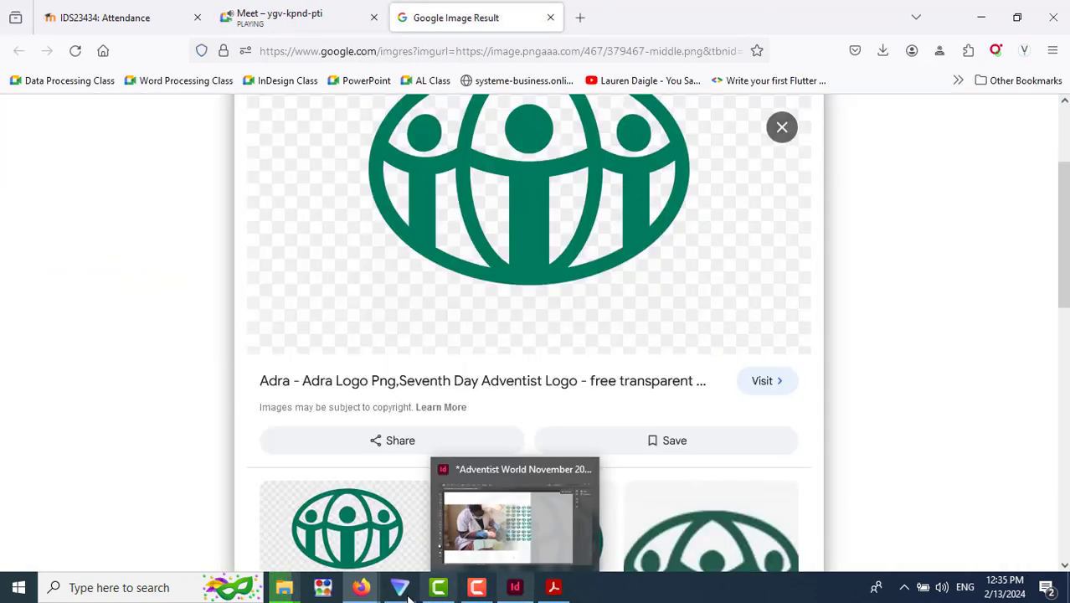
Return to InDesign, bring up the pending file deletion request, and confirm permanently deleting 379467-middle.png.
{"action": "mouse_move", "coordinate": [389, 590]}
{"action": "left_click", "coordinate": [515, 587]}
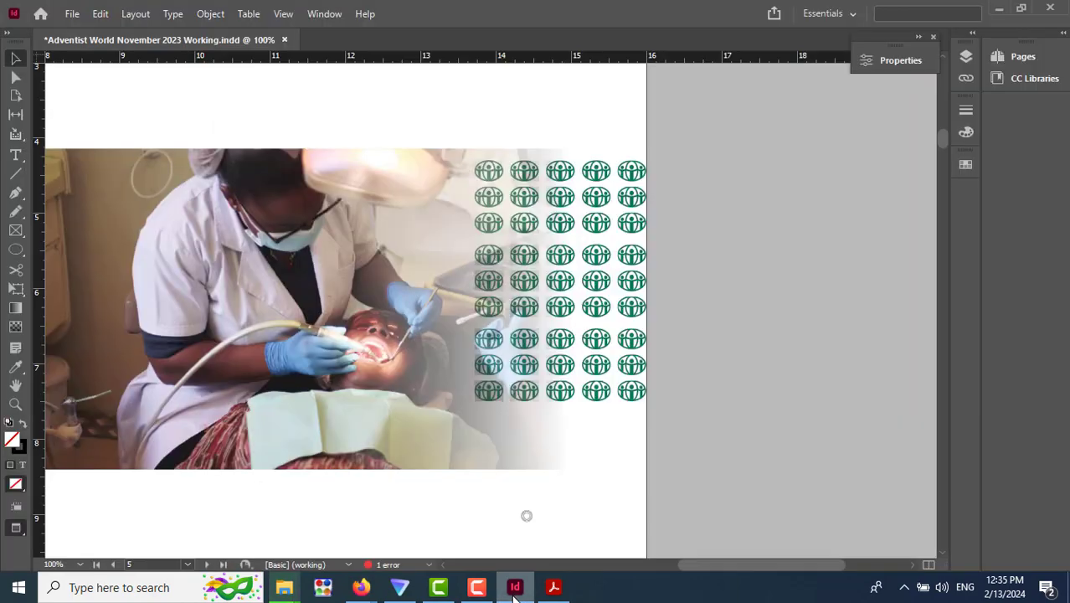
{"action": "mouse_move", "coordinate": [284, 587]}
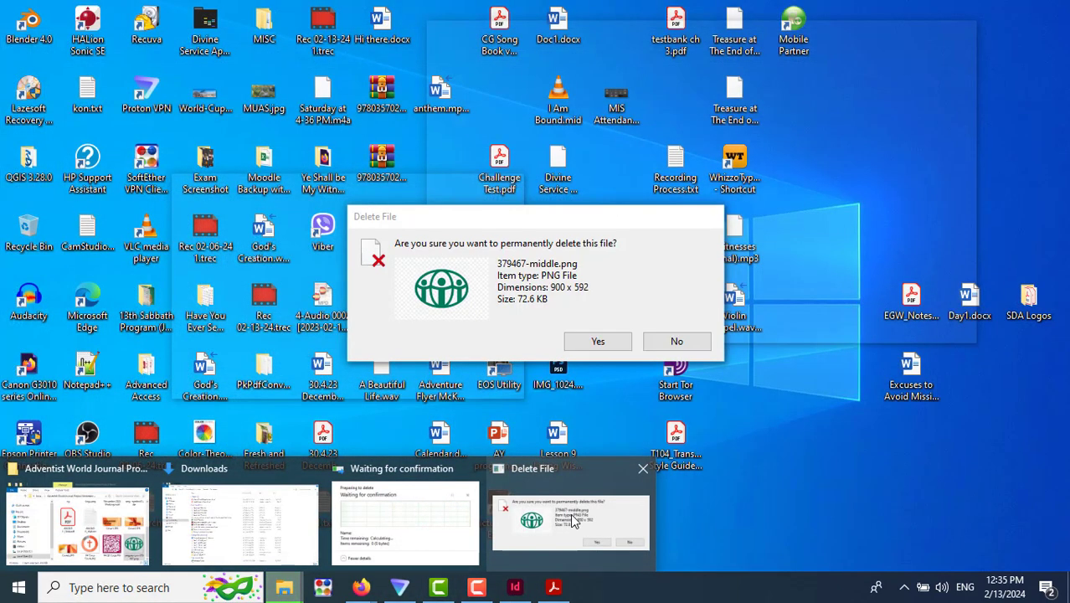
{"action": "left_click", "coordinate": [537, 525]}
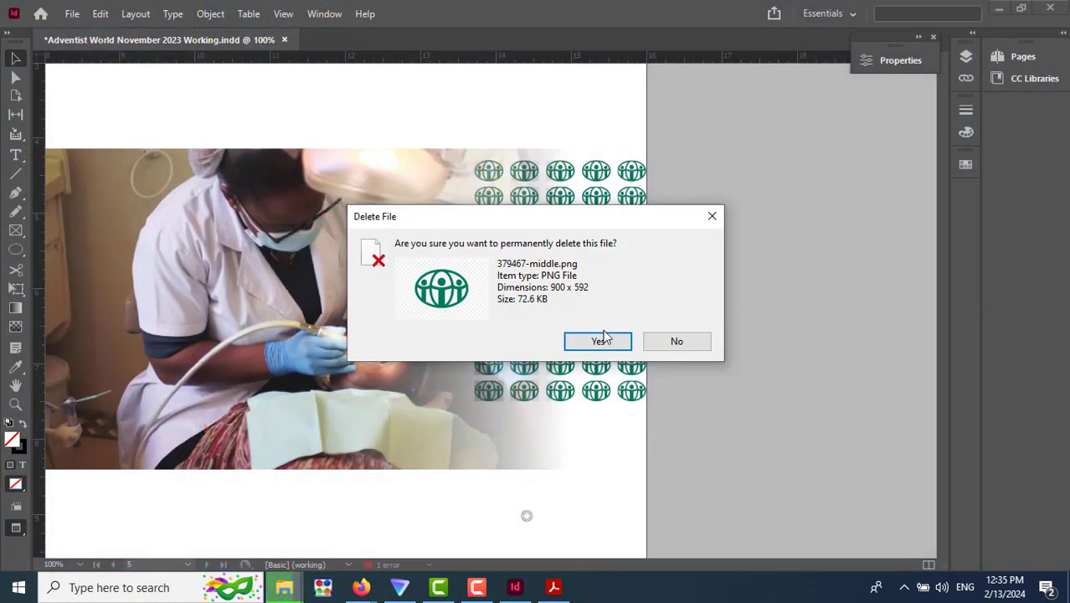
{"action": "left_click", "coordinate": [600, 340]}
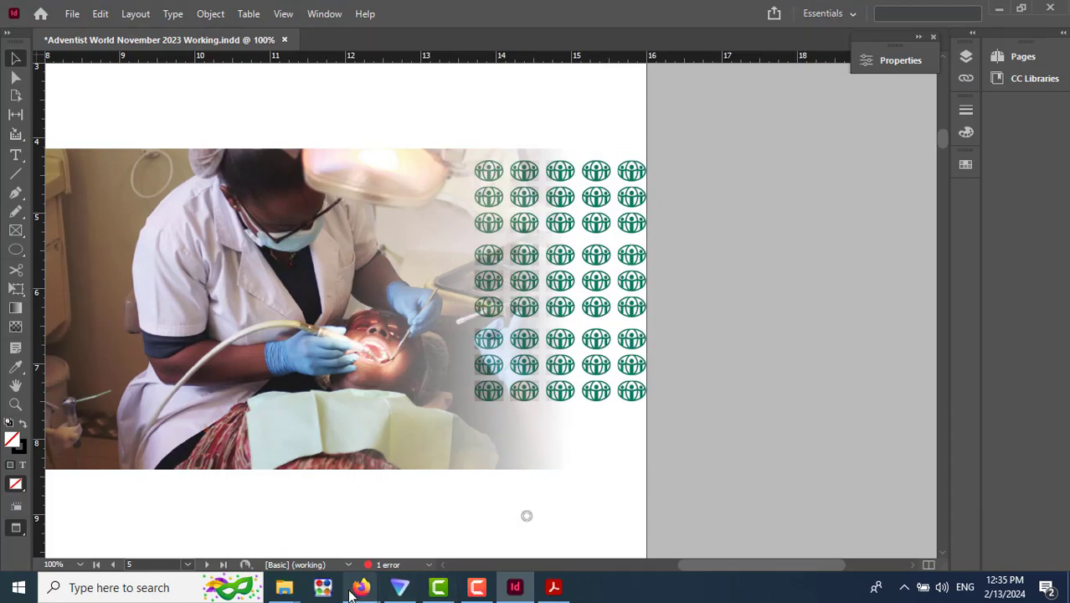
Bring up the Downloads folder in File Explorer.
{"action": "mouse_move", "coordinate": [286, 590]}
{"action": "left_click", "coordinate": [345, 512]}
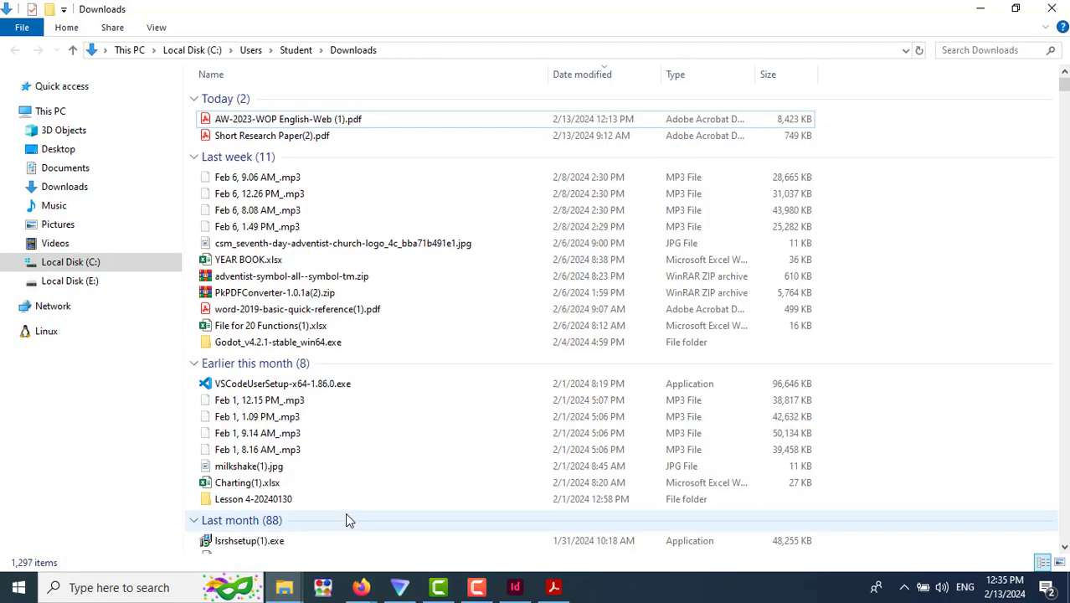
Open the Adventist World Journal Project November 2023 folder on drive E and shrink its window to reveal the InDesign document.
{"action": "left_click", "coordinate": [41, 280]}
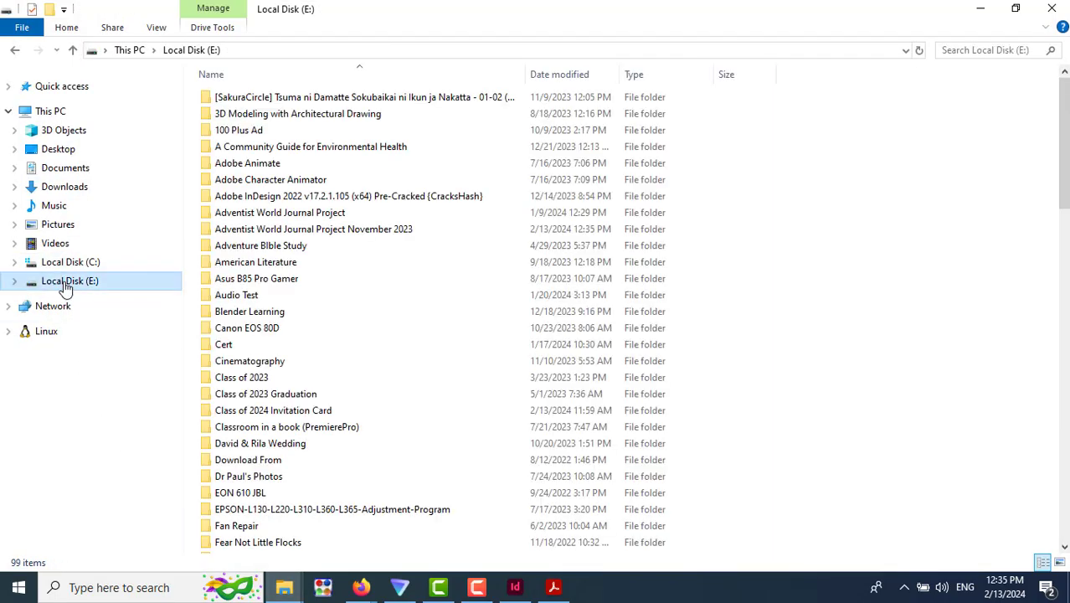
{"action": "double_click", "coordinate": [335, 229]}
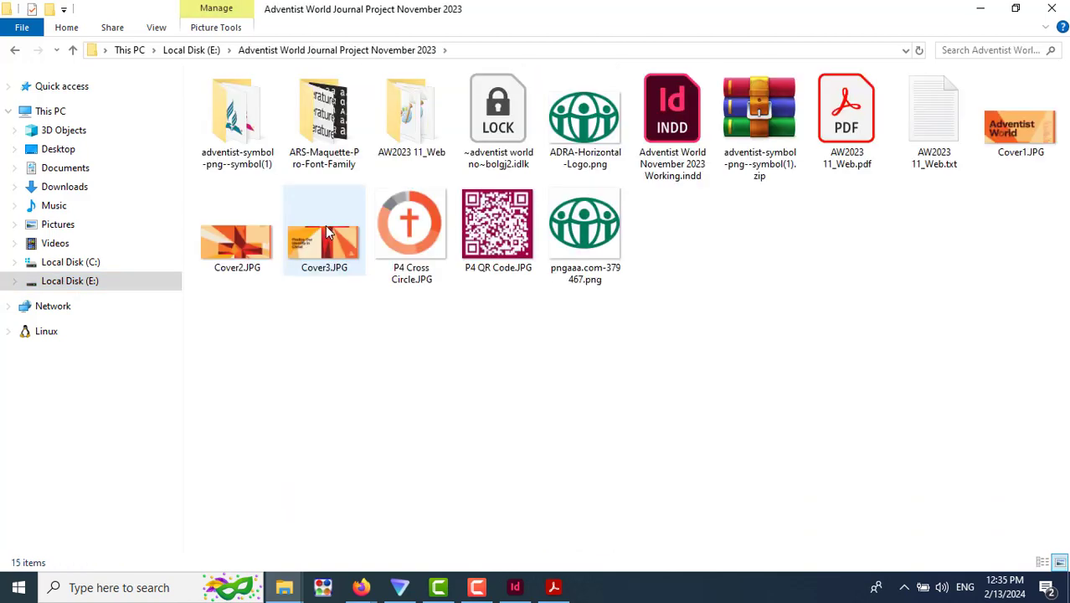
{"action": "left_click", "coordinate": [1016, 8]}
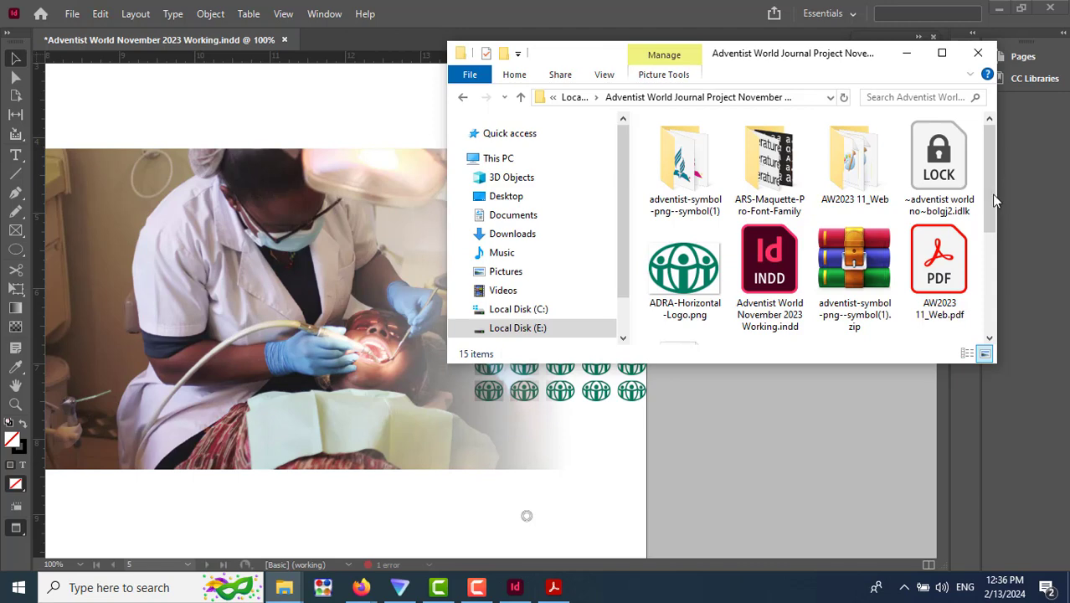
Replace the dentist photo on page 5 with pngaaa.com-379467.png from the project folder.
{"action": "left_click_drag", "start_coordinate": [990, 182], "coordinate": [1010, 282]}
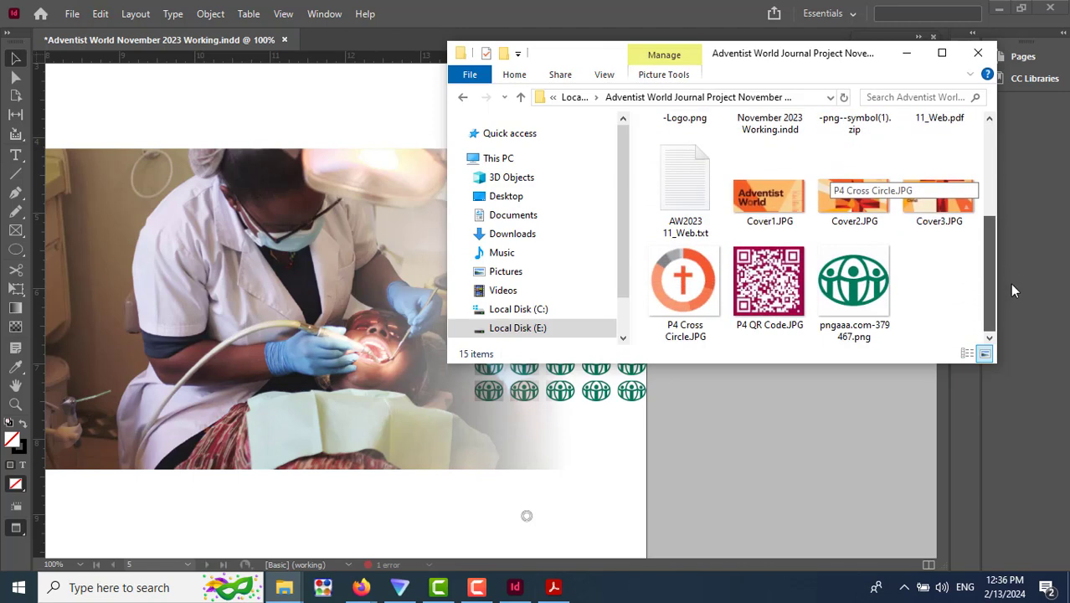
{"action": "left_click", "coordinate": [856, 285]}
{"action": "left_click_drag", "start_coordinate": [471, 438], "coordinate": [403, 456]}
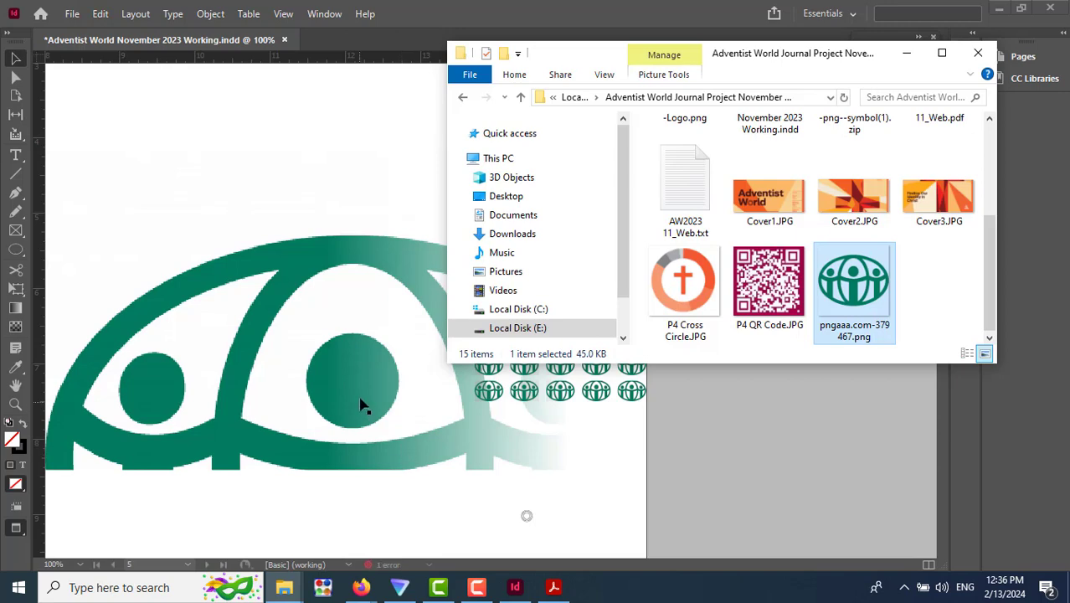
{"action": "scroll", "coordinate": [360, 405], "scroll_direction": "down", "scroll_amount": 2}
{"action": "scroll", "coordinate": [360, 405], "scroll_direction": "up", "scroll_amount": 5}
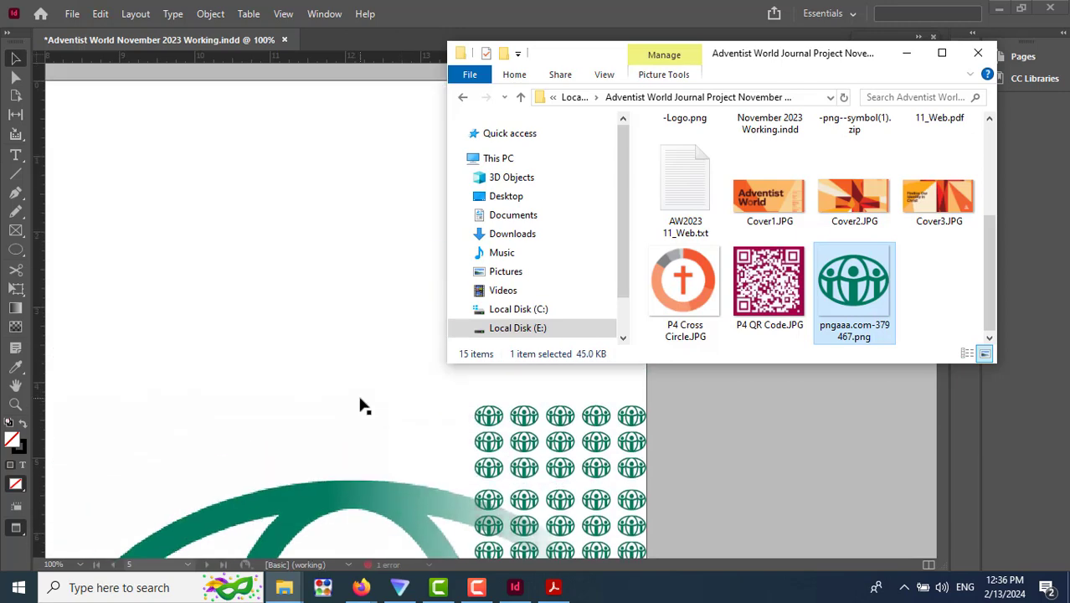
{"action": "scroll", "coordinate": [360, 405], "scroll_direction": "down", "scroll_amount": 2}
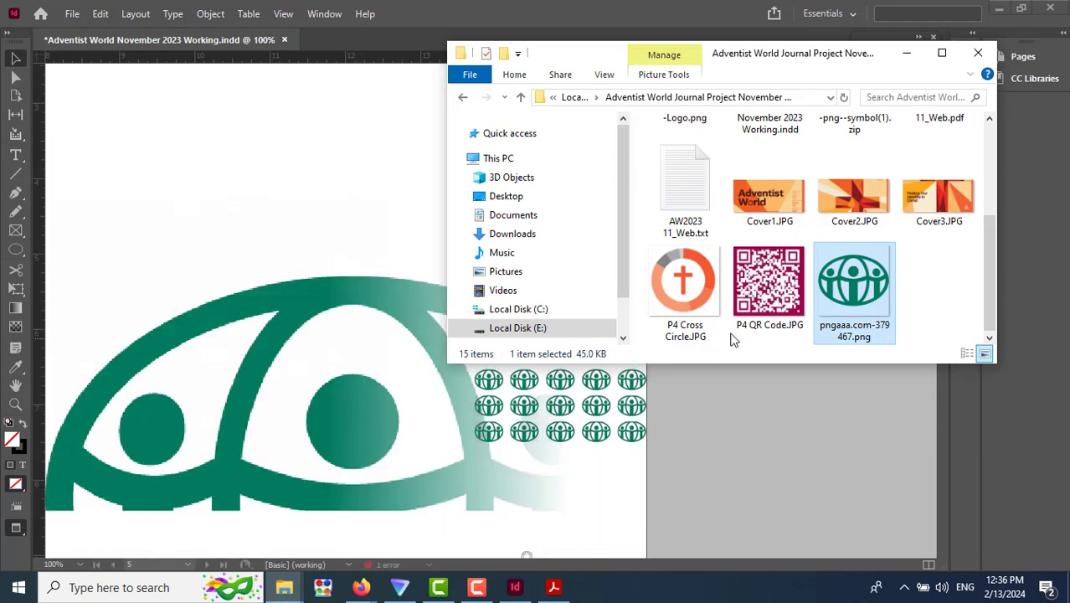
Delete pngaaa.com-379467.png from the project folder and cancel the running file move from drive E to drive C.
{"action": "key", "text": "Delete"}
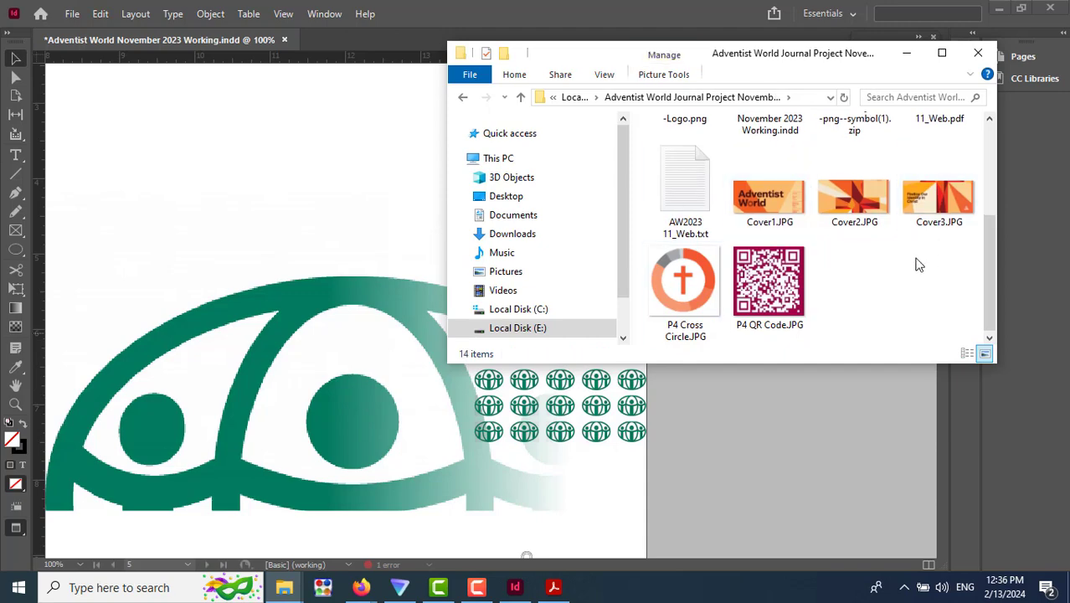
{"action": "left_click_drag", "start_coordinate": [993, 268], "coordinate": [981, 168]}
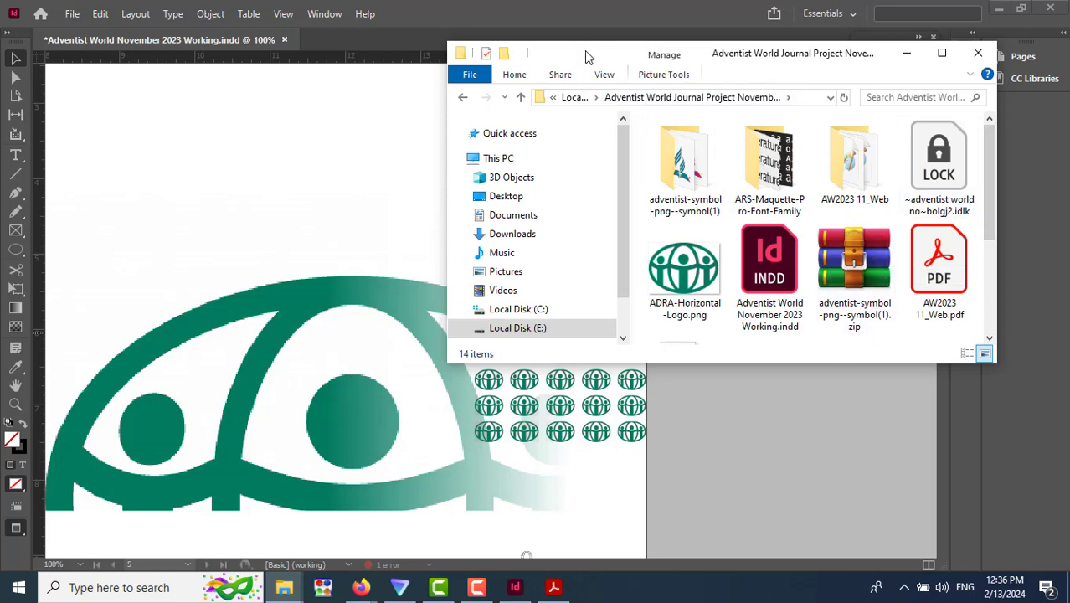
{"action": "scroll", "coordinate": [786, 201], "scroll_direction": "down", "scroll_amount": 3}
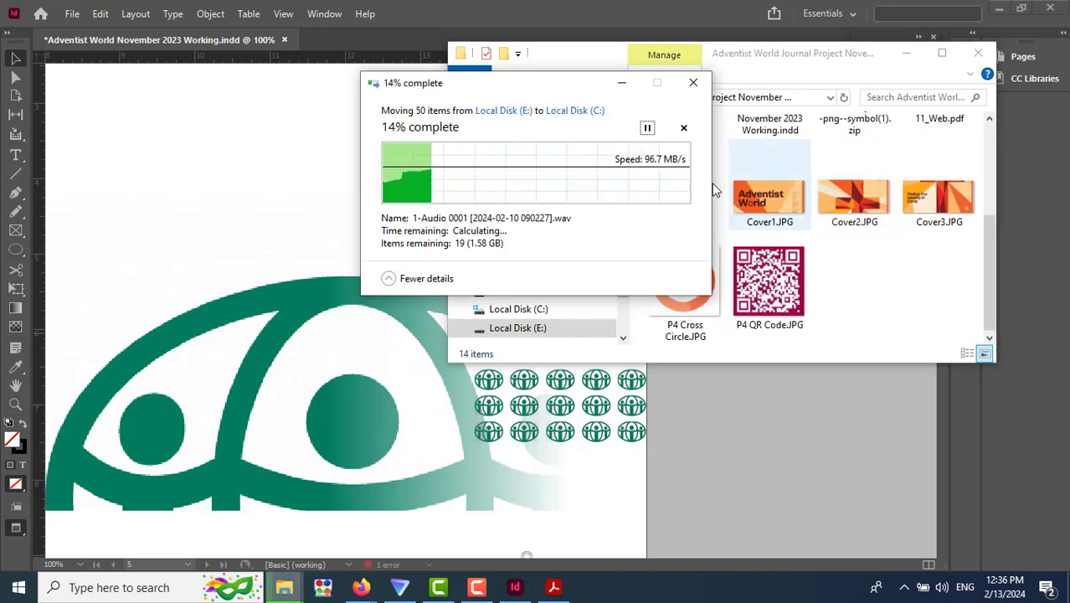
{"action": "left_click", "coordinate": [692, 83]}
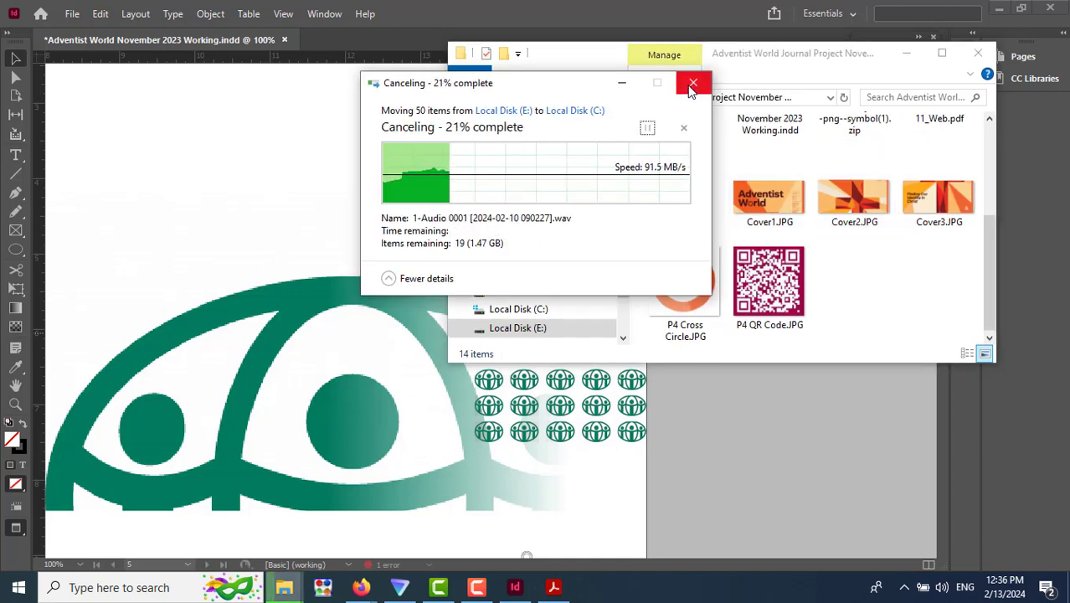
Return to the InDesign document and try to close Adventist World November 2023 Working.indd.
{"action": "left_click", "coordinate": [423, 12]}
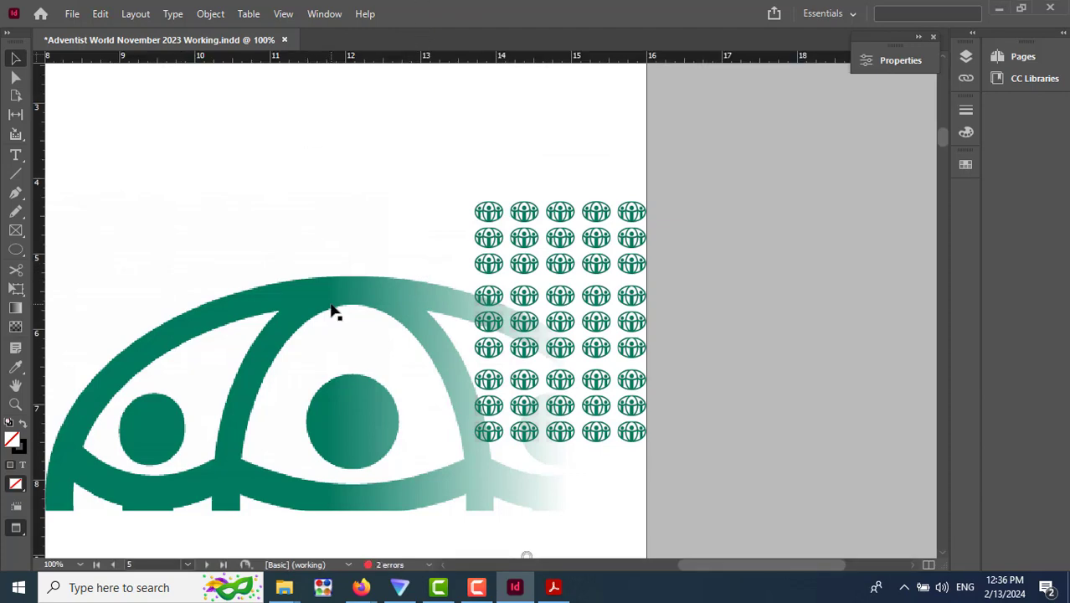
{"action": "scroll", "coordinate": [334, 311], "scroll_direction": "down", "scroll_amount": 4}
{"action": "scroll", "coordinate": [334, 311], "scroll_direction": "up", "scroll_amount": 3}
{"action": "left_click", "coordinate": [285, 41]}
{"action": "left_click", "coordinate": [602, 317]}
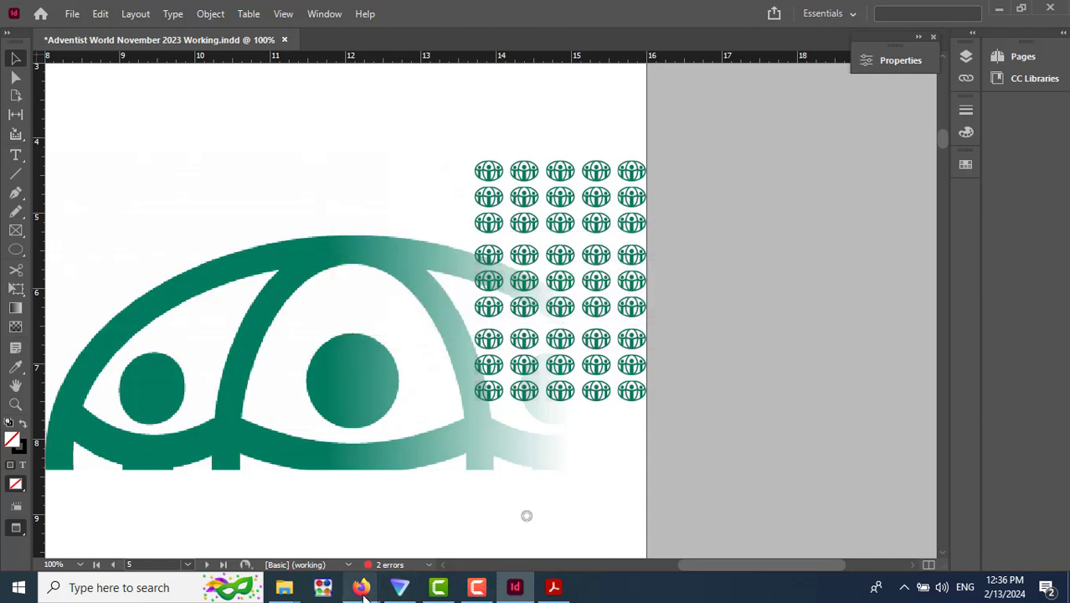
Switch to Firefox and close the Google Image Result page with the ADRA logo.
{"action": "mouse_move", "coordinate": [362, 588]}
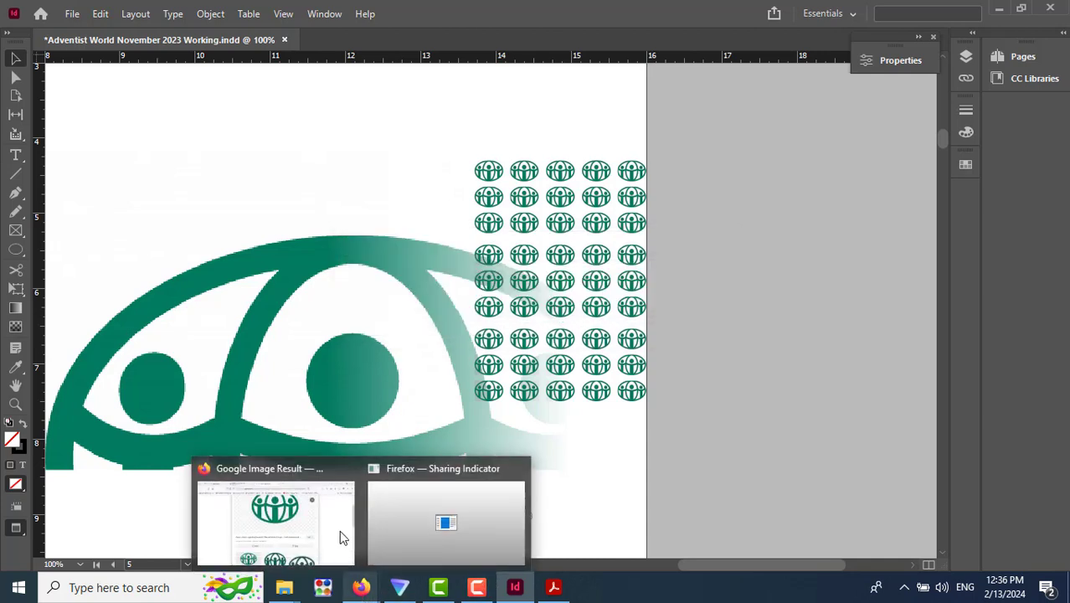
{"action": "left_click", "coordinate": [331, 515]}
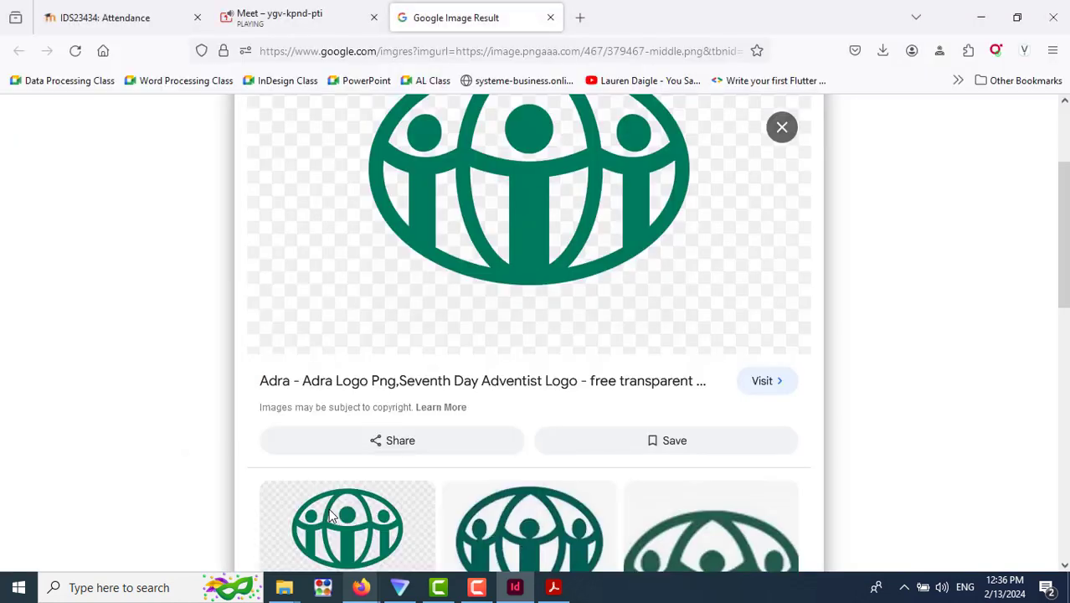
{"action": "left_click", "coordinate": [552, 20]}
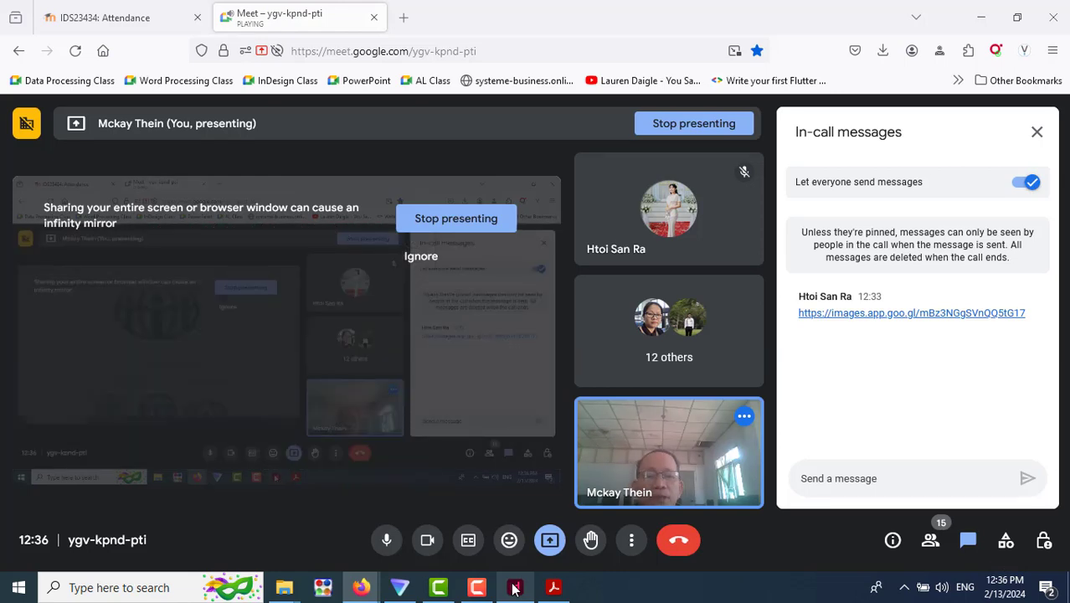
Close the in-call messages of the Google Meet call and stop presenting the screen.
{"action": "left_click", "coordinate": [515, 588]}
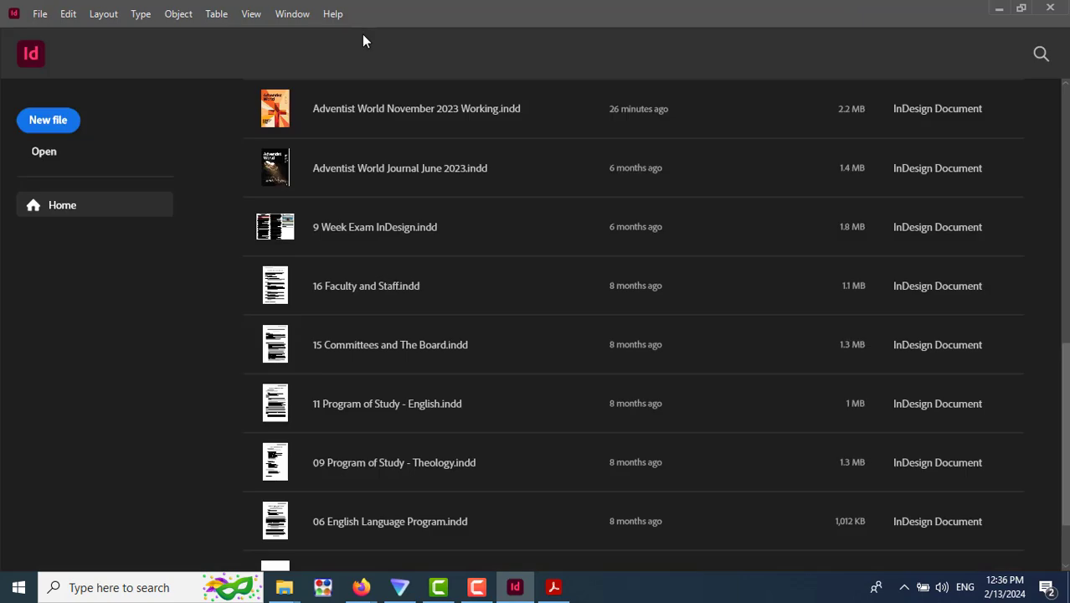
{"action": "left_click", "coordinate": [360, 589]}
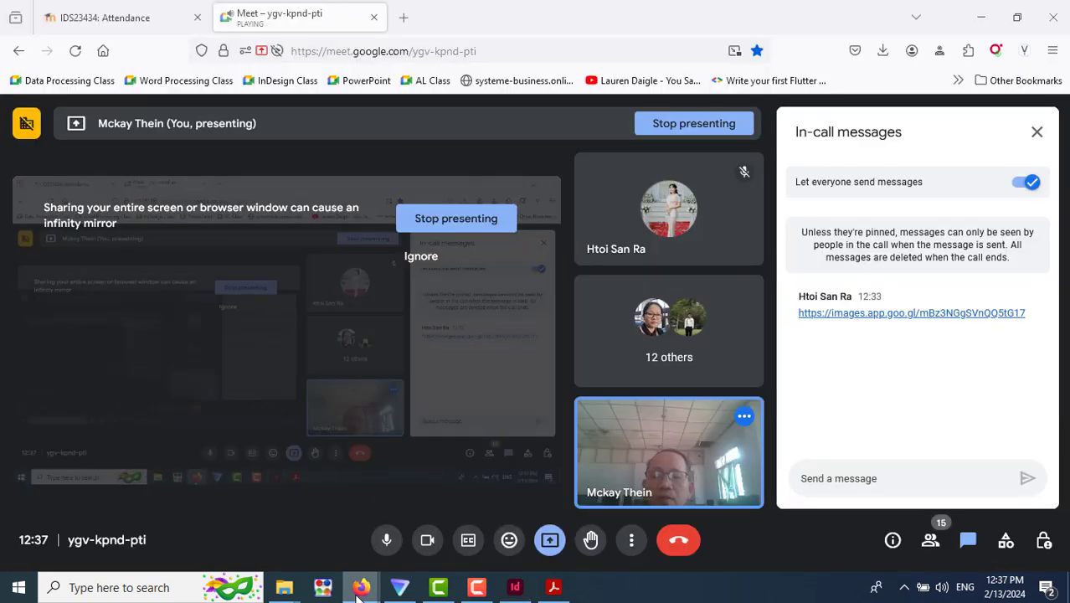
{"action": "mouse_move", "coordinate": [358, 590]}
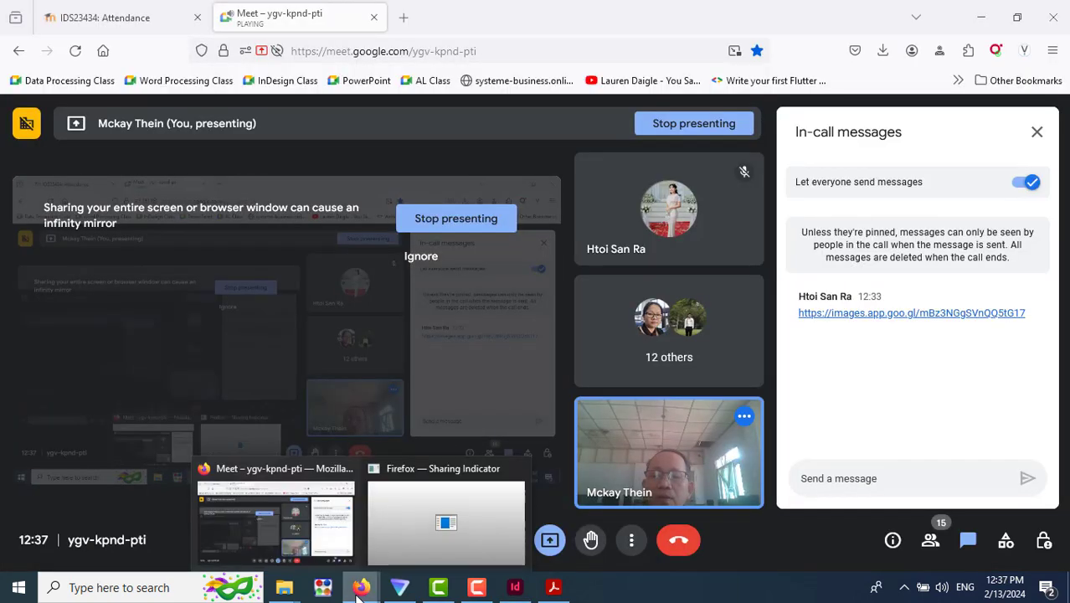
{"action": "left_click", "coordinate": [1037, 135]}
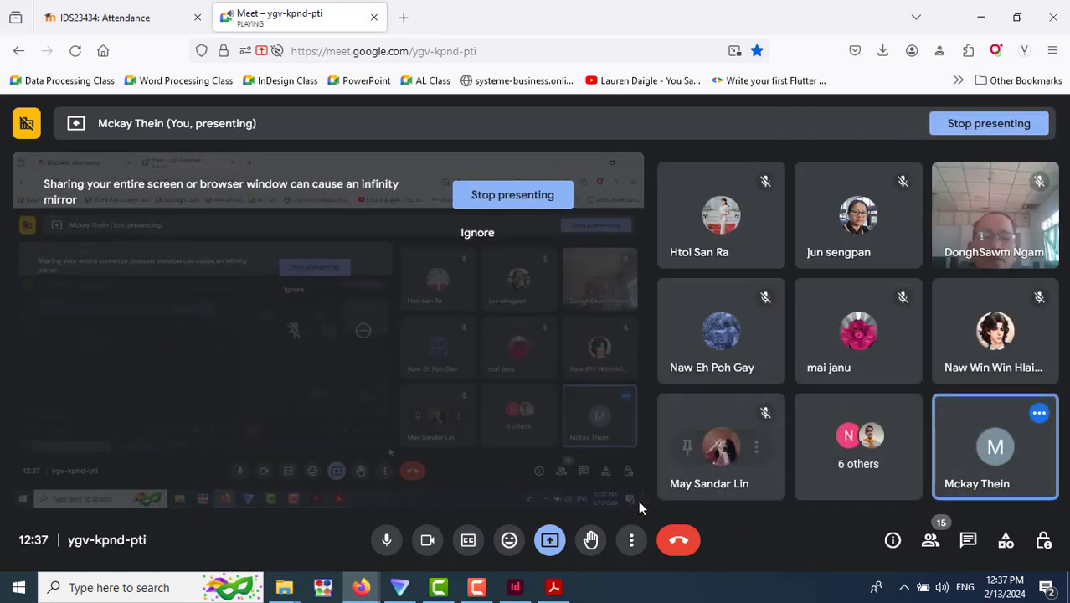
{"action": "mouse_move", "coordinate": [519, 593]}
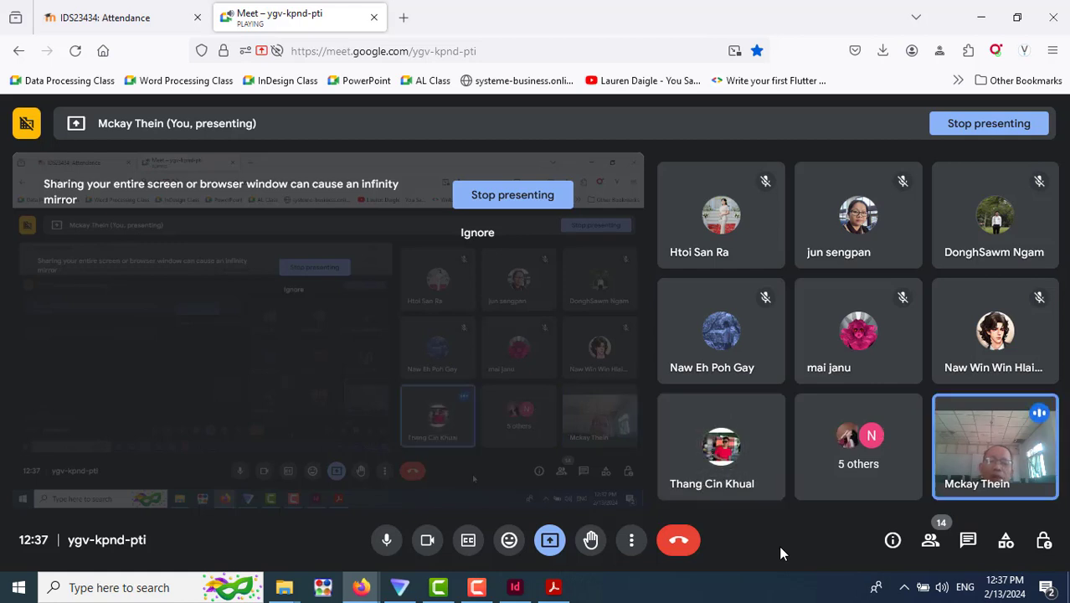
{"action": "left_click", "coordinate": [477, 198]}
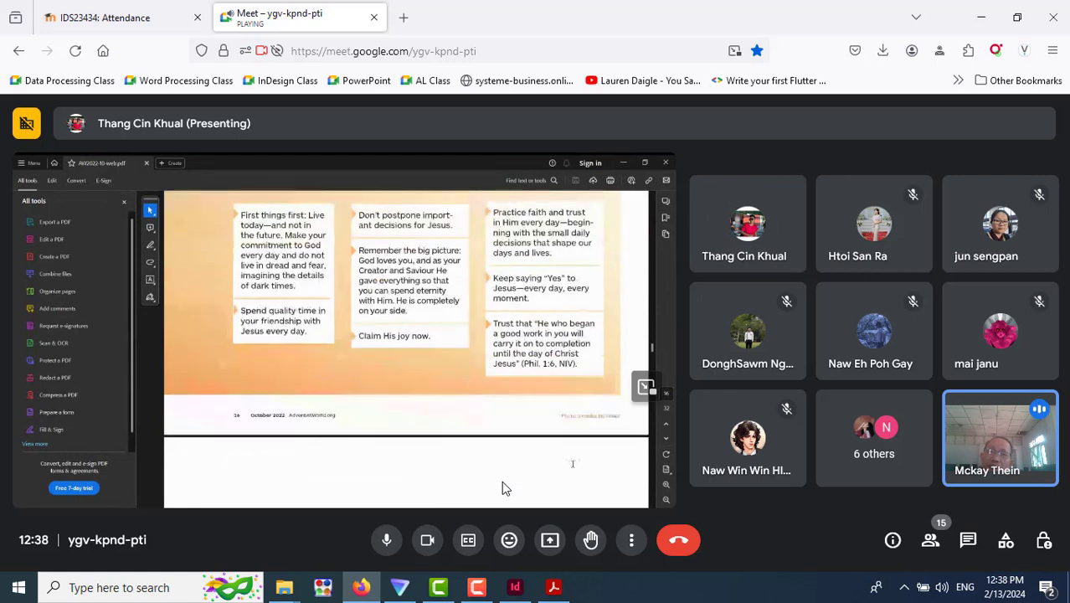
Switch to InDesign and examine the coloured circle markers beside the percentage statements on page 4.
{"action": "left_click", "coordinate": [514, 590]}
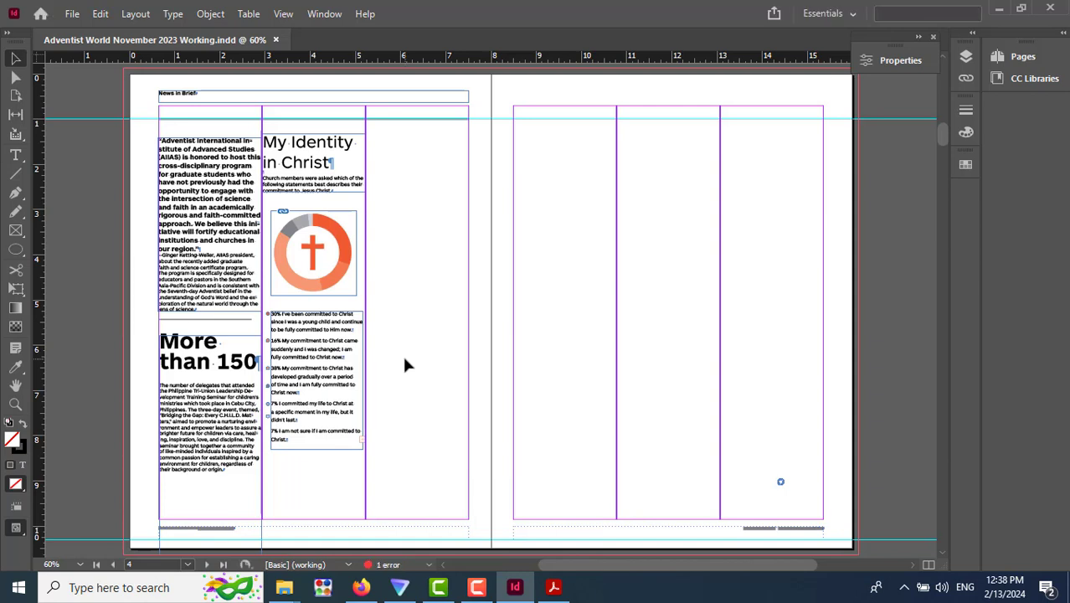
{"action": "left_click", "coordinate": [15, 404]}
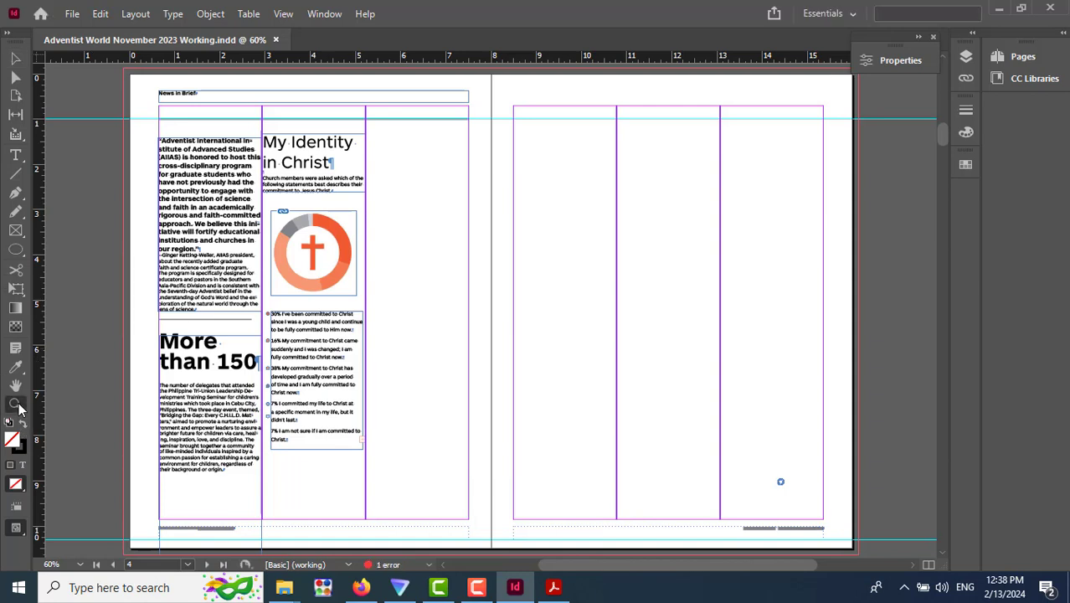
{"action": "left_click_drag", "start_coordinate": [255, 274], "coordinate": [375, 426]}
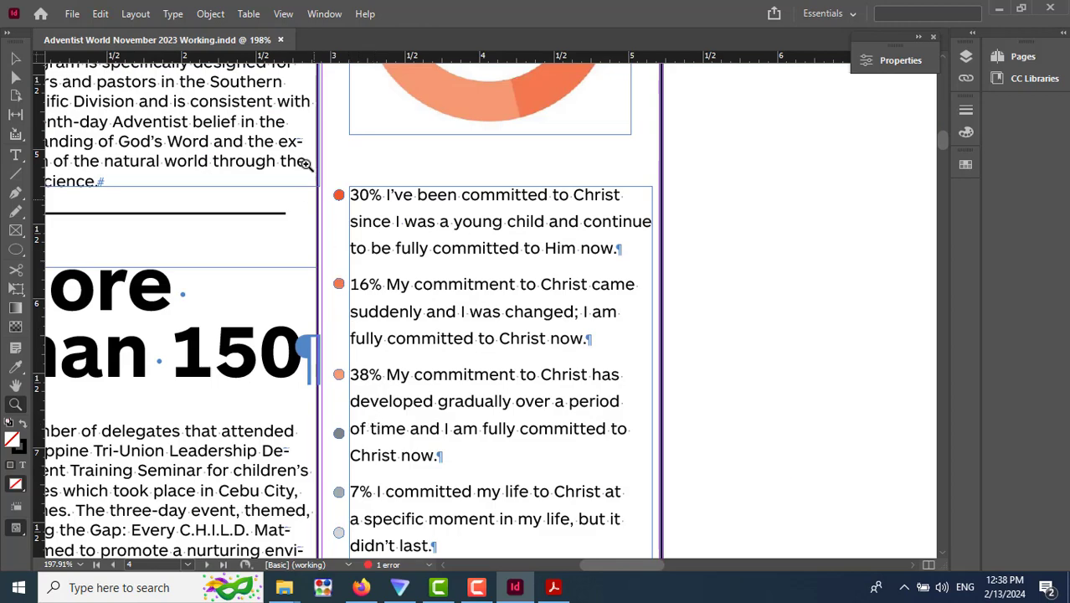
{"action": "left_click_drag", "start_coordinate": [303, 159], "coordinate": [586, 419]}
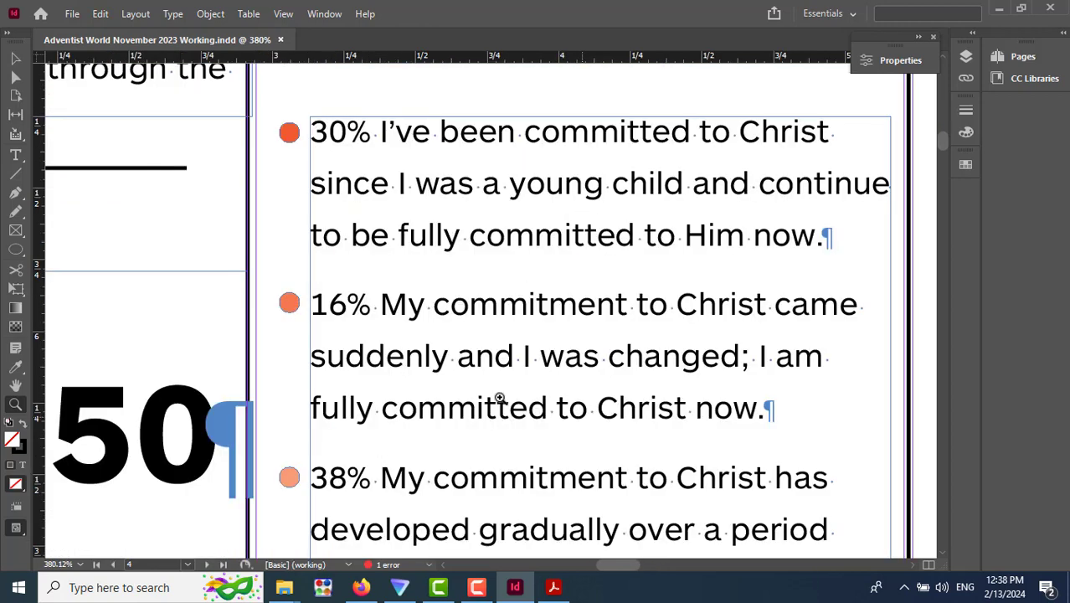
{"action": "left_click_drag", "start_coordinate": [265, 103], "coordinate": [308, 206]}
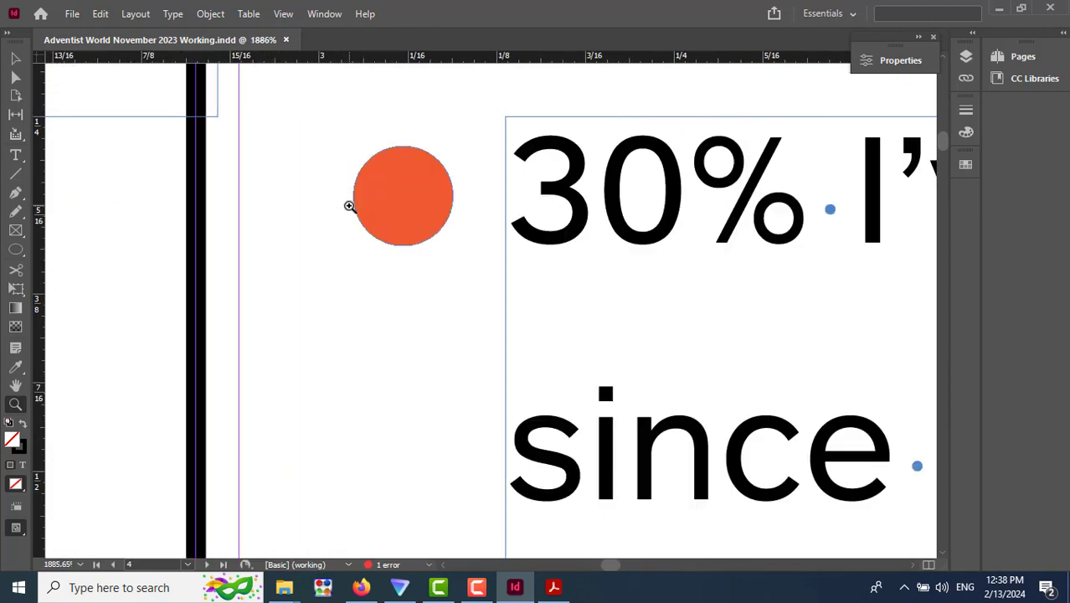
{"action": "scroll", "coordinate": [468, 315], "scroll_direction": "down", "scroll_amount": 10}
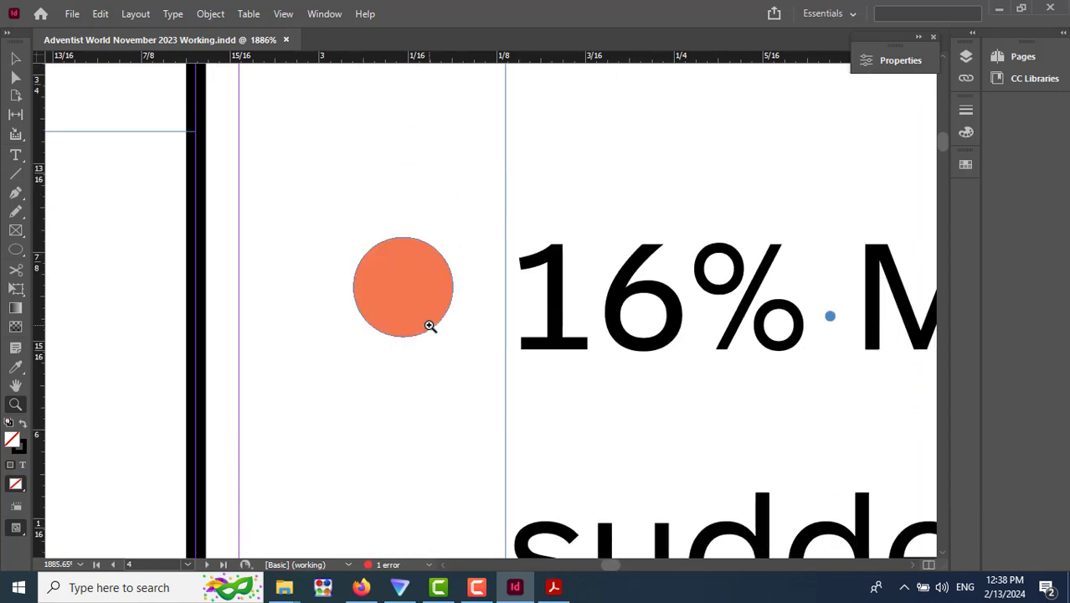
{"action": "double_click", "coordinate": [14, 388]}
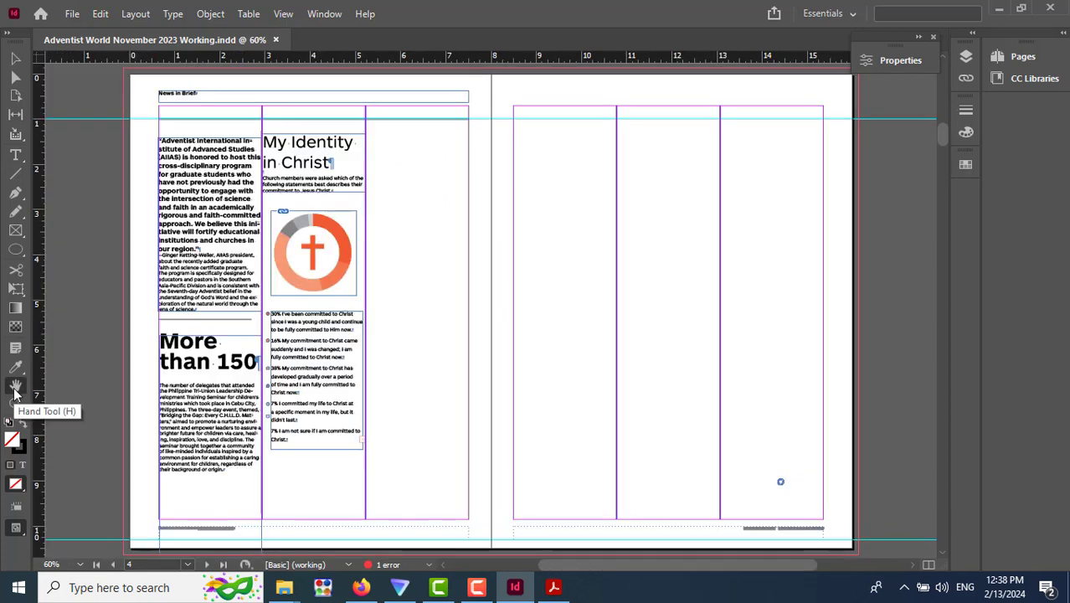
Draw a circle about 0.3 inch in diameter near the top of page 4's empty third column with the Ellipse tool.
{"action": "left_click", "coordinate": [15, 405]}
{"action": "left_click_drag", "start_coordinate": [362, 110], "coordinate": [500, 212]}
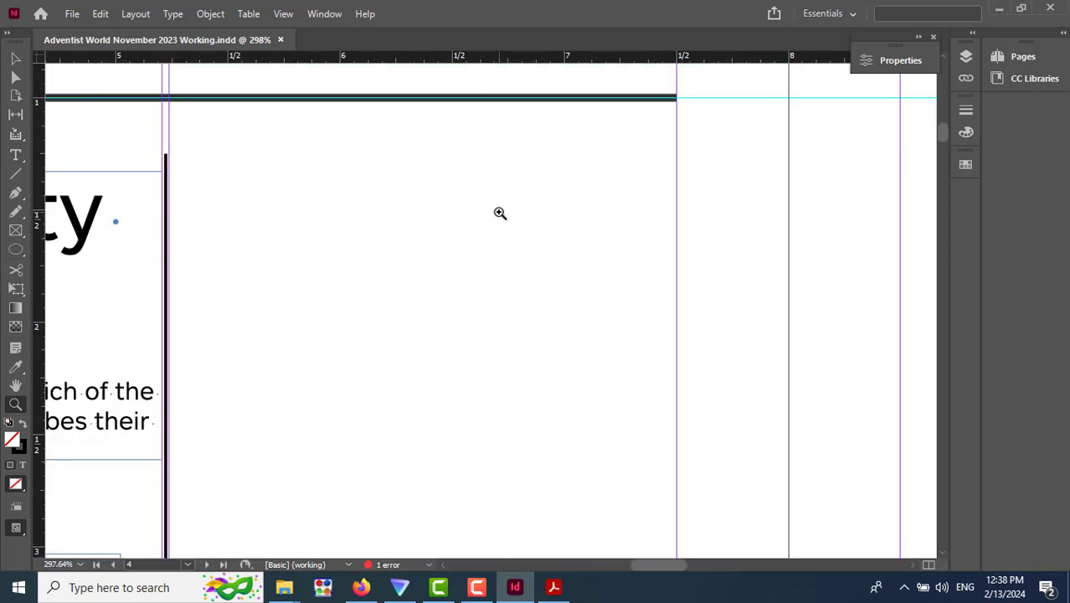
{"action": "left_click", "coordinate": [15, 57]}
{"action": "left_click", "coordinate": [19, 251]}
{"action": "left_click_drag", "start_coordinate": [20, 256], "coordinate": [48, 283]}
{"action": "mouse_move", "coordinate": [222, 137]}
{"action": "left_mouse_down"}
{"action": "mouse_move", "coordinate": [291, 190]}
{"action": "mouse_move", "coordinate": [295, 208]}
{"action": "left_mouse_up"}
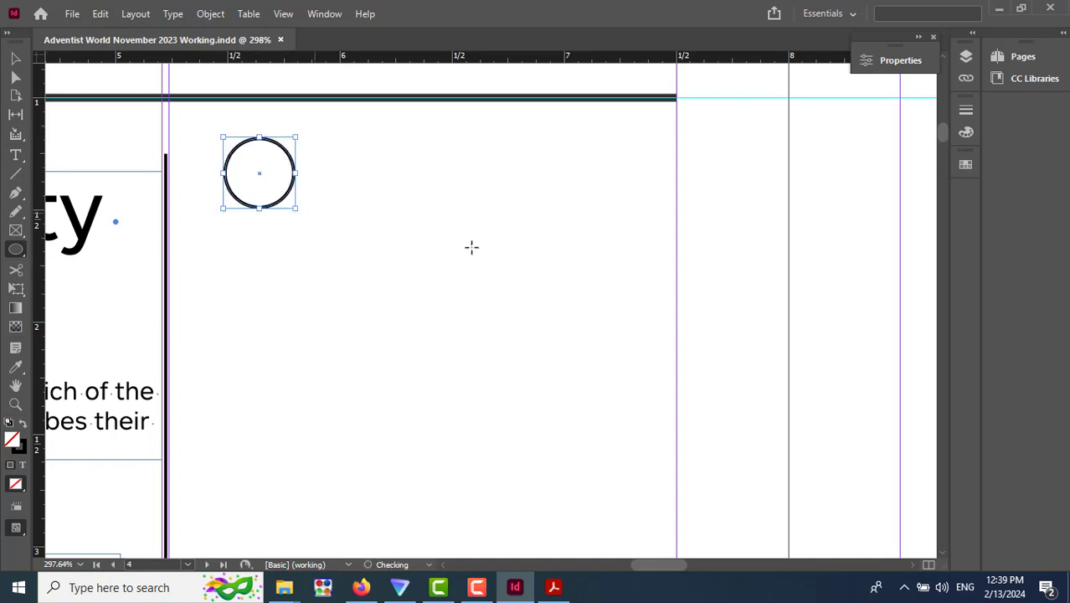
Turn the circle's black outline into a fill, recolour it coral red f16d58, and enlarge the circle to about 0.5 inch.
{"action": "left_click", "coordinate": [24, 427]}
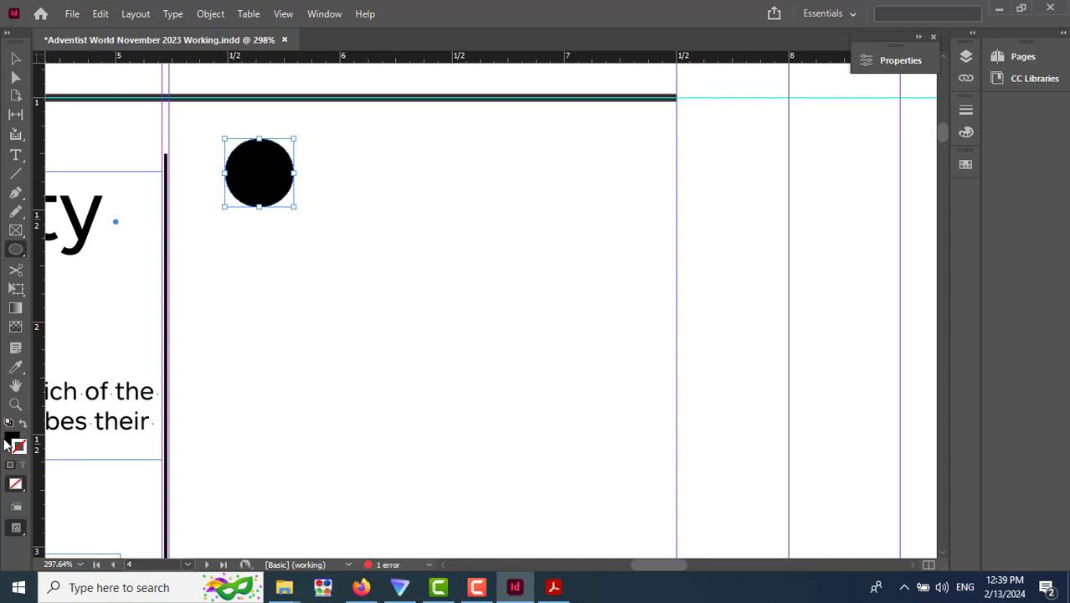
{"action": "left_click", "coordinate": [12, 441]}
{"action": "double_click", "coordinate": [13, 440]}
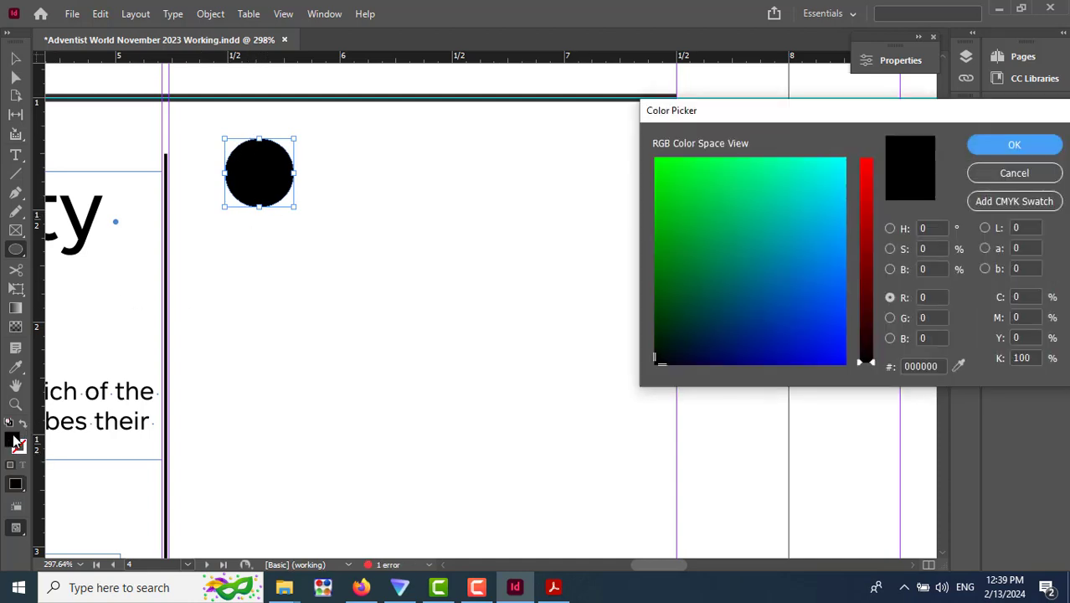
{"action": "left_click", "coordinate": [866, 170]}
{"action": "left_click", "coordinate": [674, 226]}
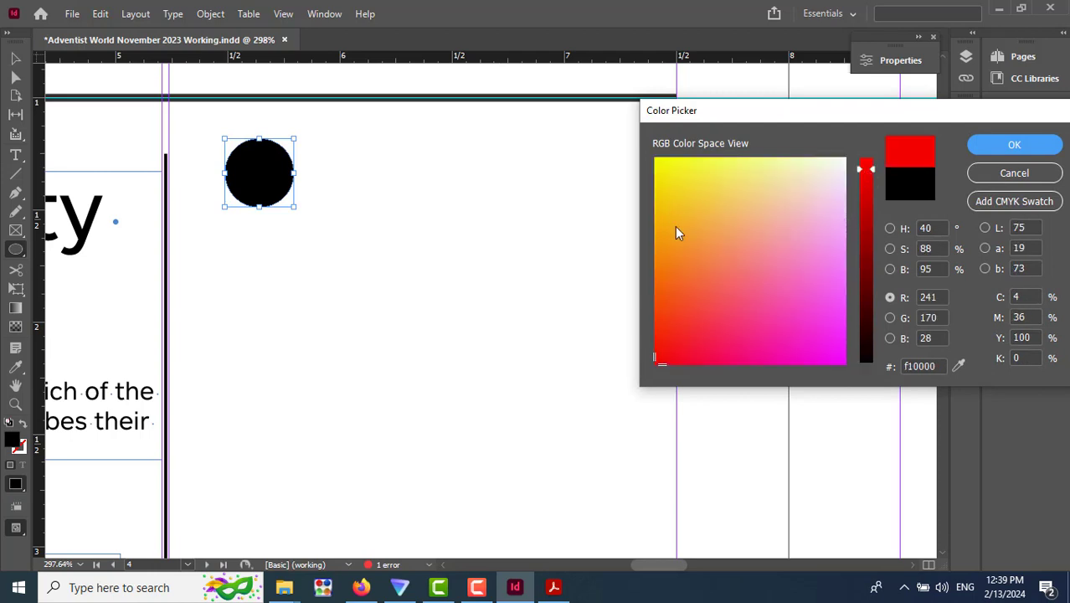
{"action": "left_click", "coordinate": [711, 252]}
{"action": "left_click", "coordinate": [720, 274]}
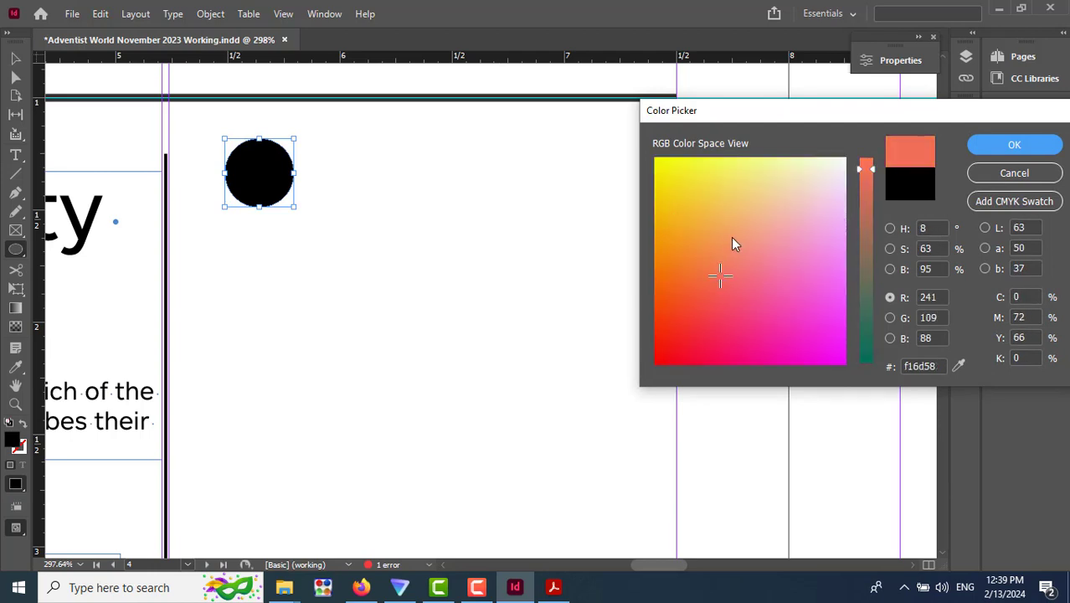
{"action": "left_click", "coordinate": [1020, 141]}
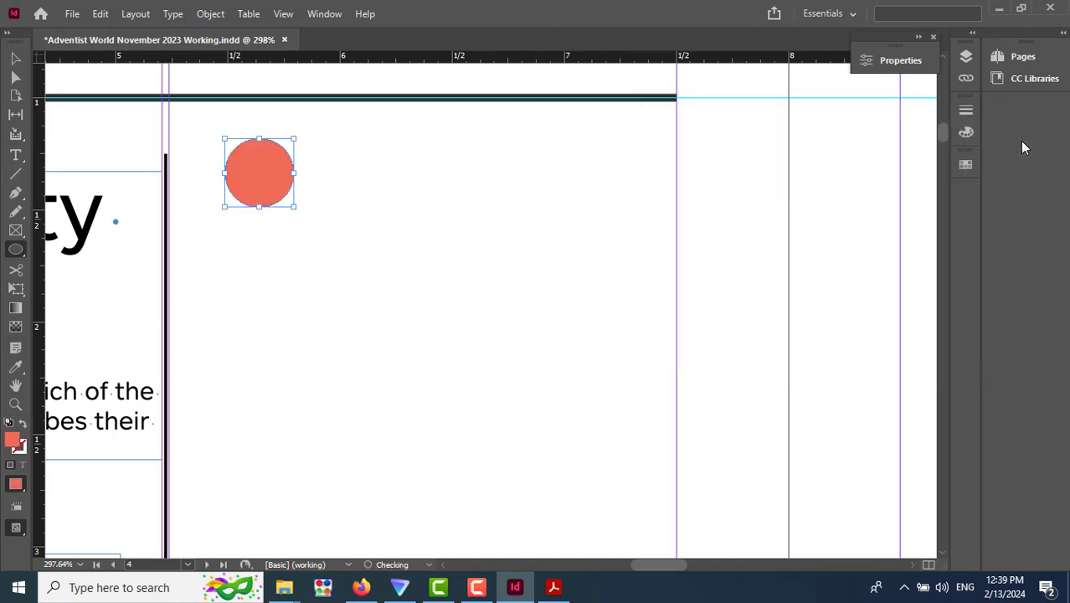
{"action": "left_click", "coordinate": [15, 59]}
{"action": "left_click_drag", "start_coordinate": [292, 205], "coordinate": [342, 259]}
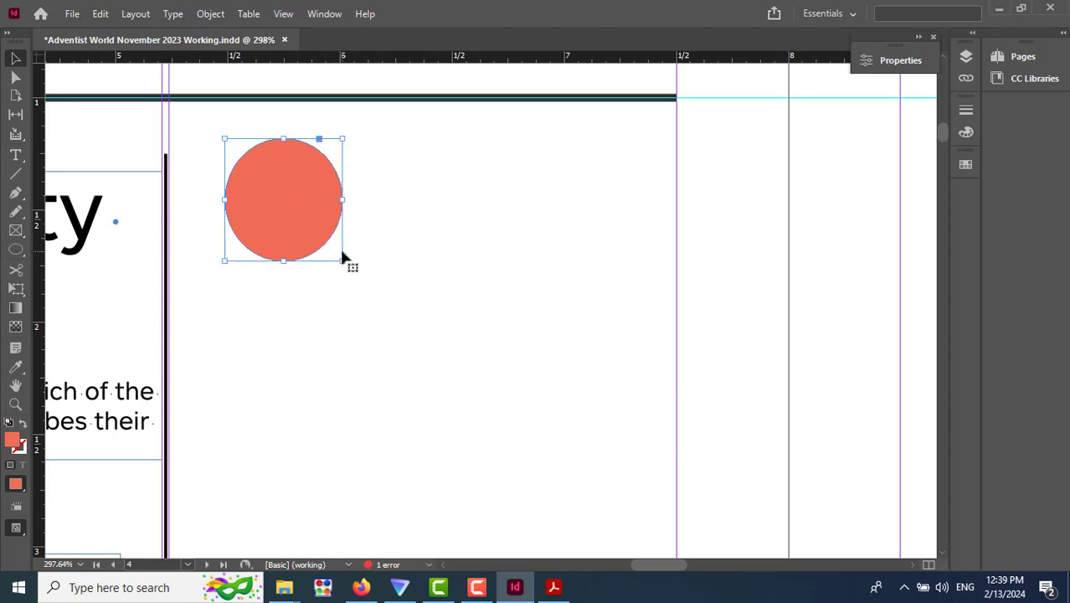
Switch to Firefox and present the entire screen in the Google Meet call.
{"action": "left_click", "coordinate": [361, 586]}
{"action": "left_click", "coordinate": [550, 541]}
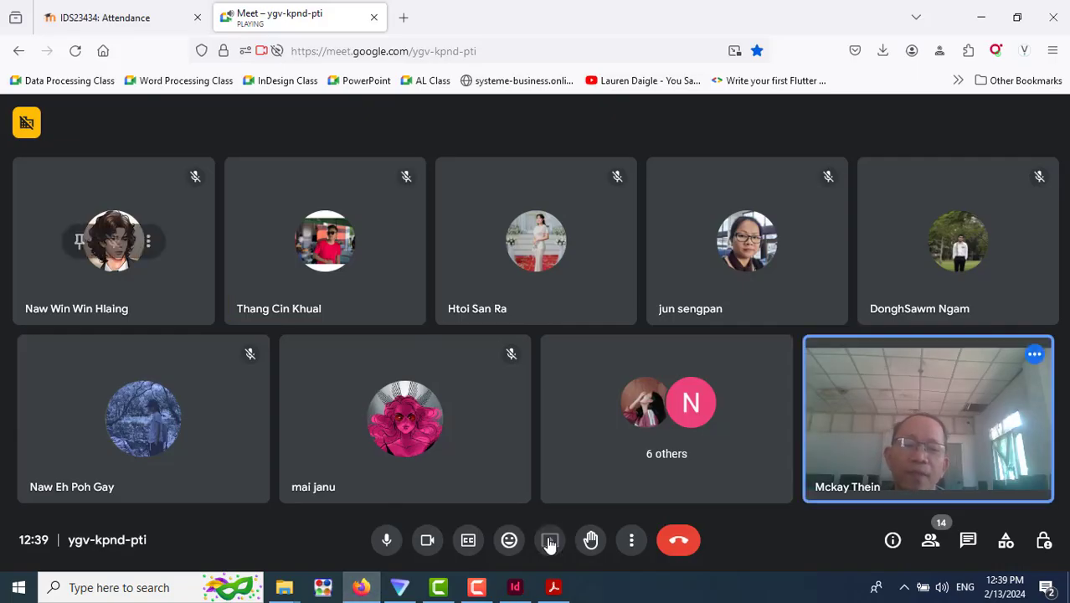
{"action": "left_click", "coordinate": [384, 112]}
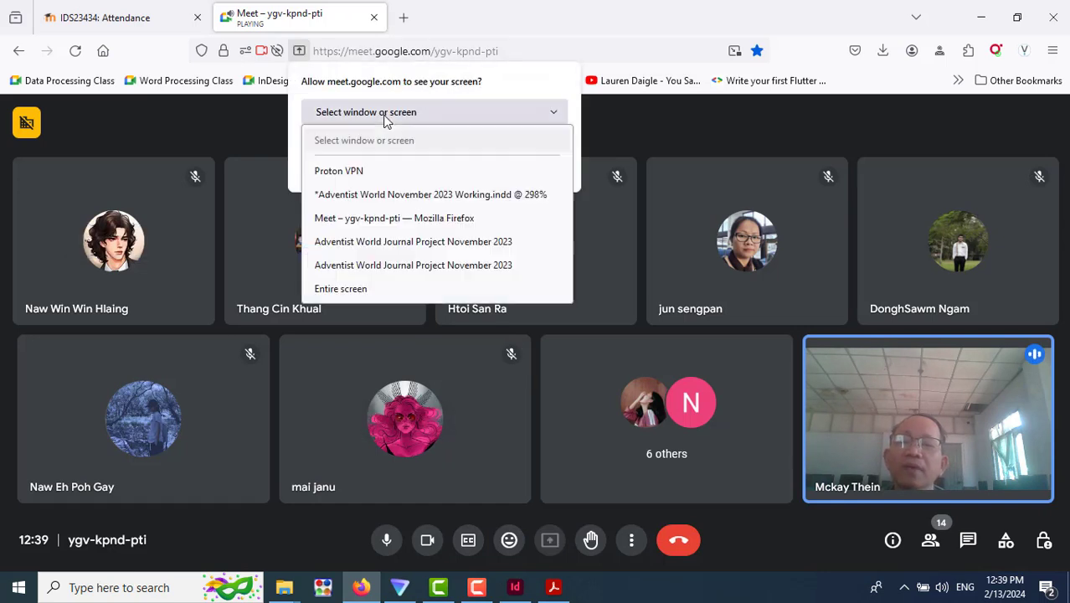
{"action": "left_click", "coordinate": [353, 291]}
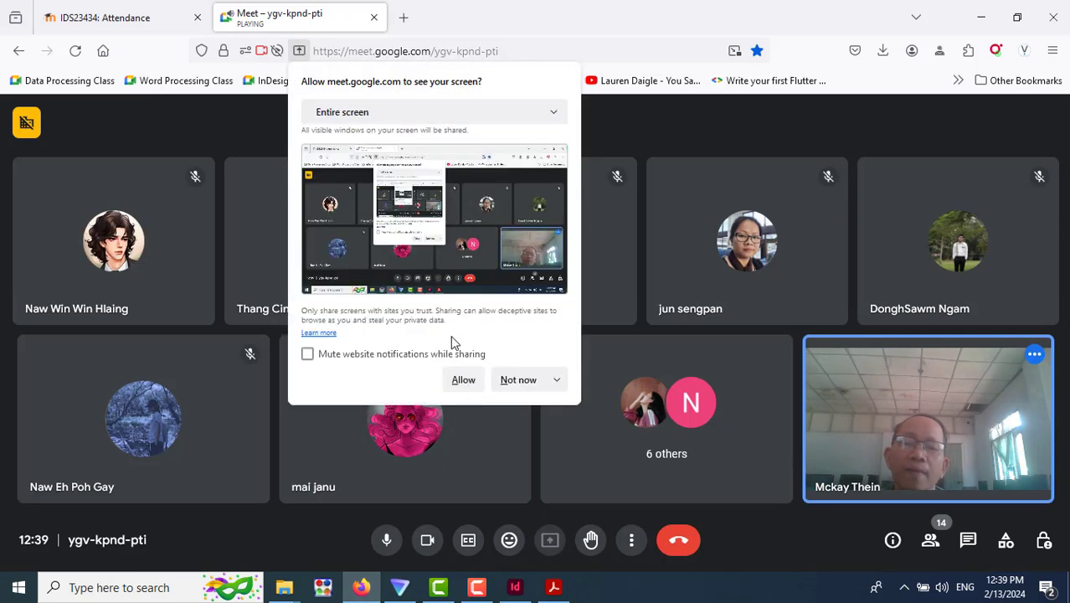
{"action": "left_click", "coordinate": [457, 378]}
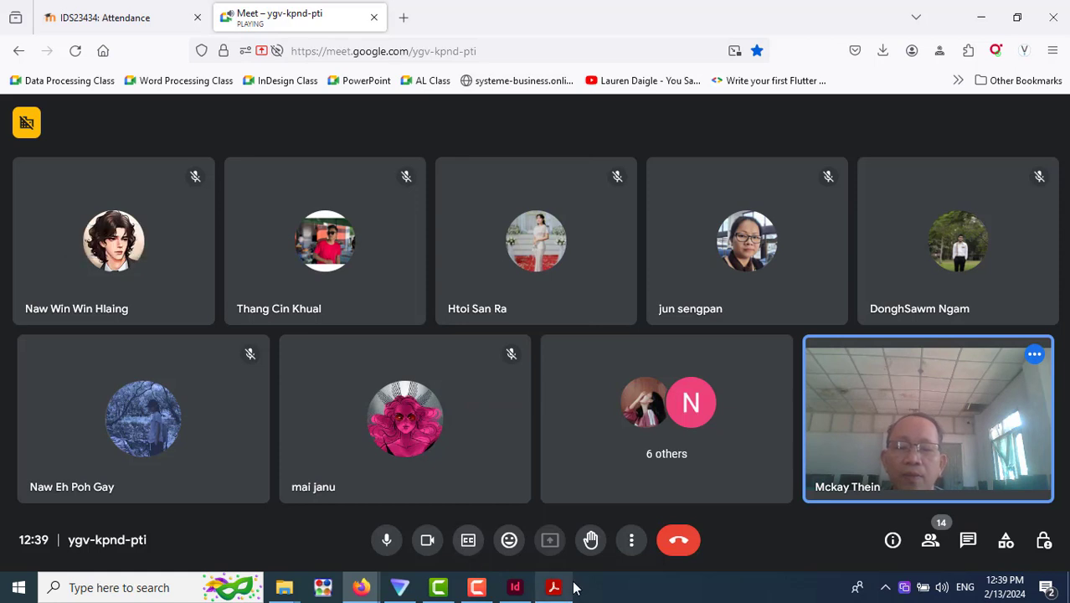
Switch to InDesign and delete the coral red circle from page 4's empty third column.
{"action": "mouse_move", "coordinate": [574, 588]}
{"action": "mouse_move", "coordinate": [515, 586]}
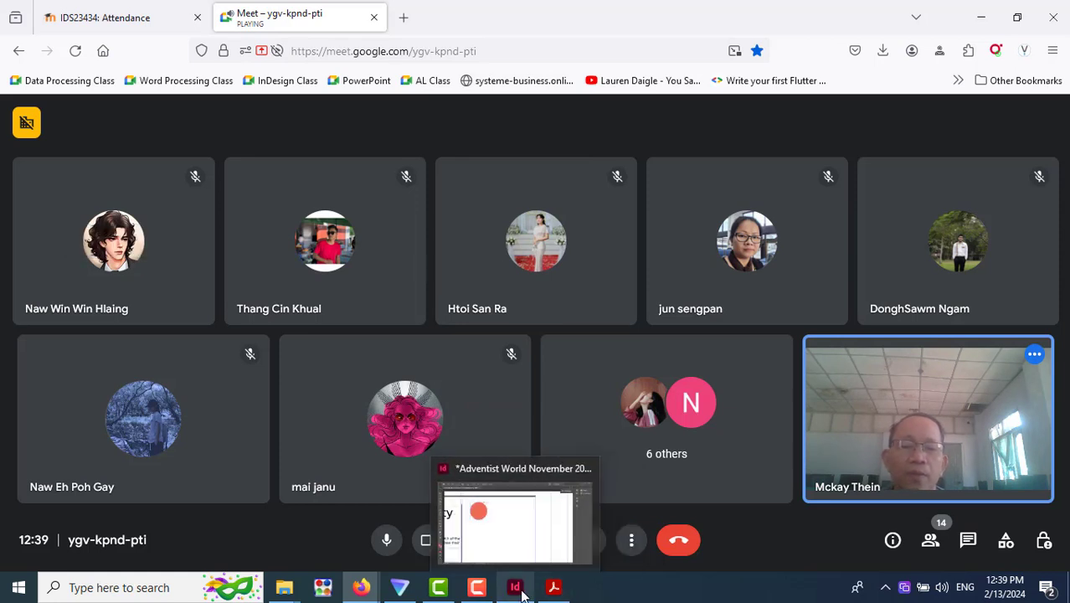
{"action": "left_click", "coordinate": [517, 554]}
{"action": "left_click", "coordinate": [345, 213]}
{"action": "left_click", "coordinate": [298, 224]}
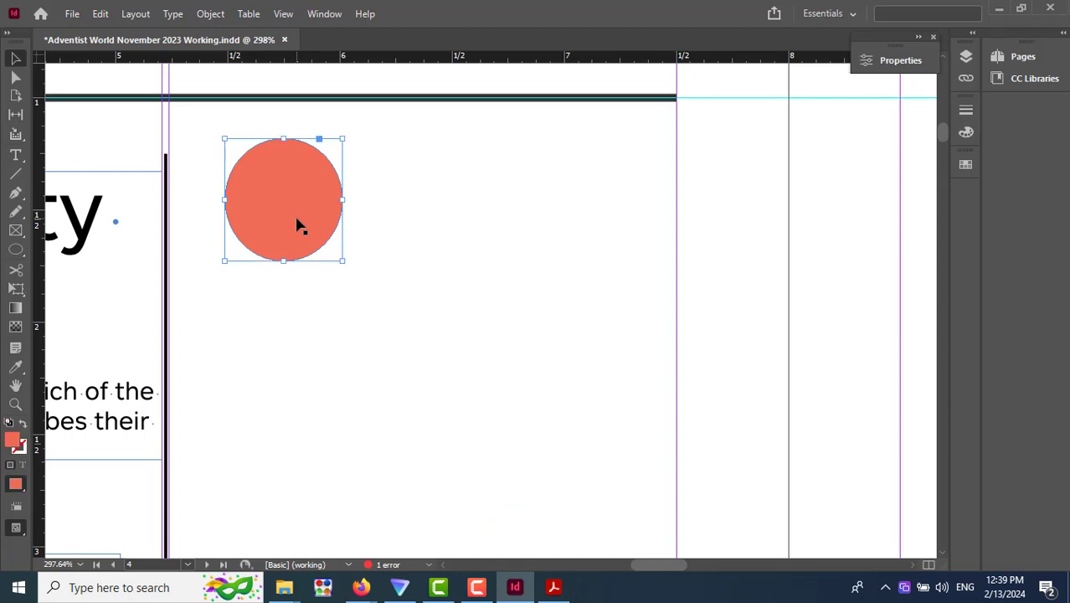
{"action": "key", "text": "Delete"}
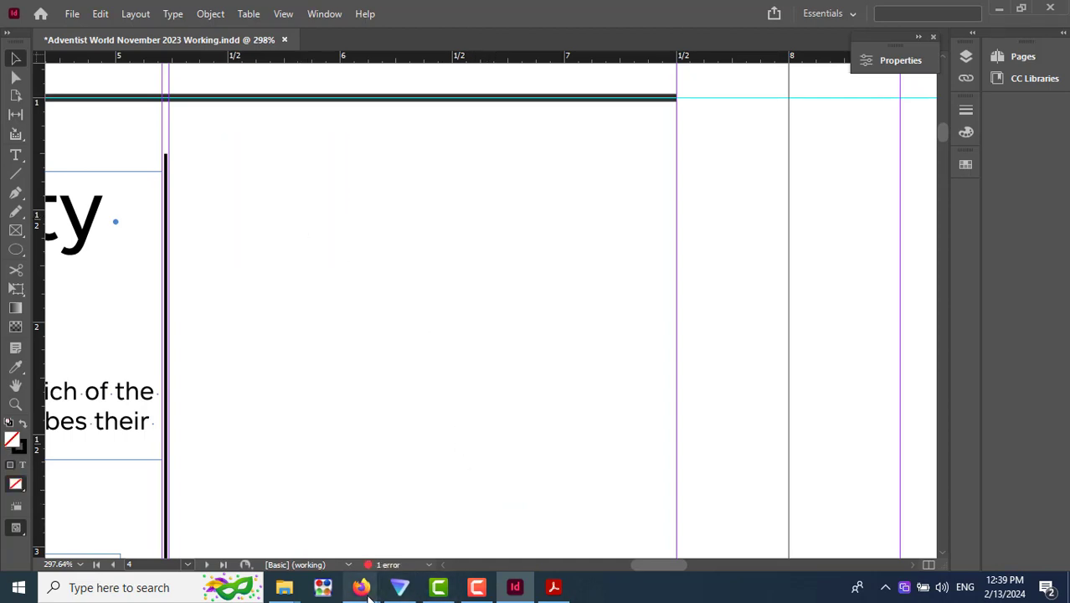
Check the screen presentation in the Google Meet call in Firefox, and return to InDesign.
{"action": "mouse_move", "coordinate": [361, 587]}
{"action": "left_click", "coordinate": [344, 546]}
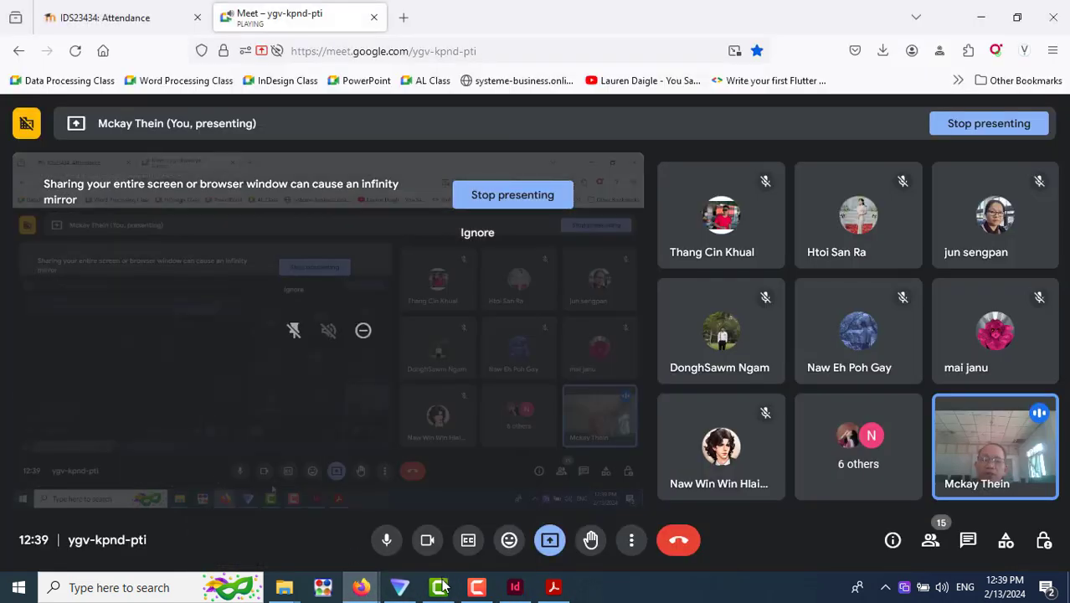
{"action": "left_click", "coordinate": [497, 580]}
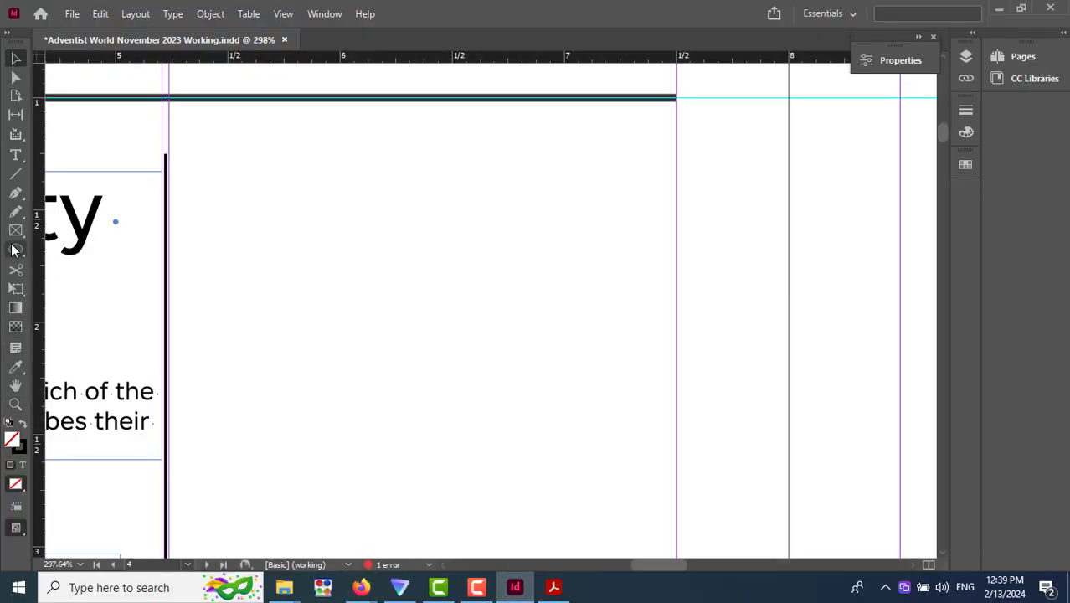
Draw a circle about 0.4 inch in diameter near the top of the empty third column and swap its black stroke to the fill.
{"action": "left_click", "coordinate": [14, 249]}
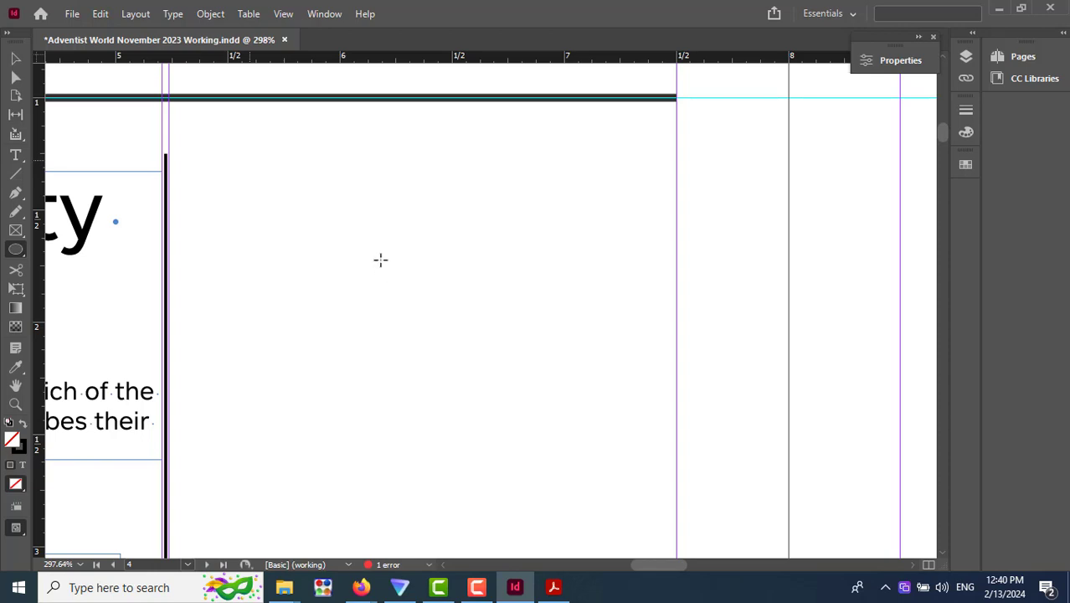
{"action": "left_click_drag", "start_coordinate": [248, 159], "coordinate": [380, 259]}
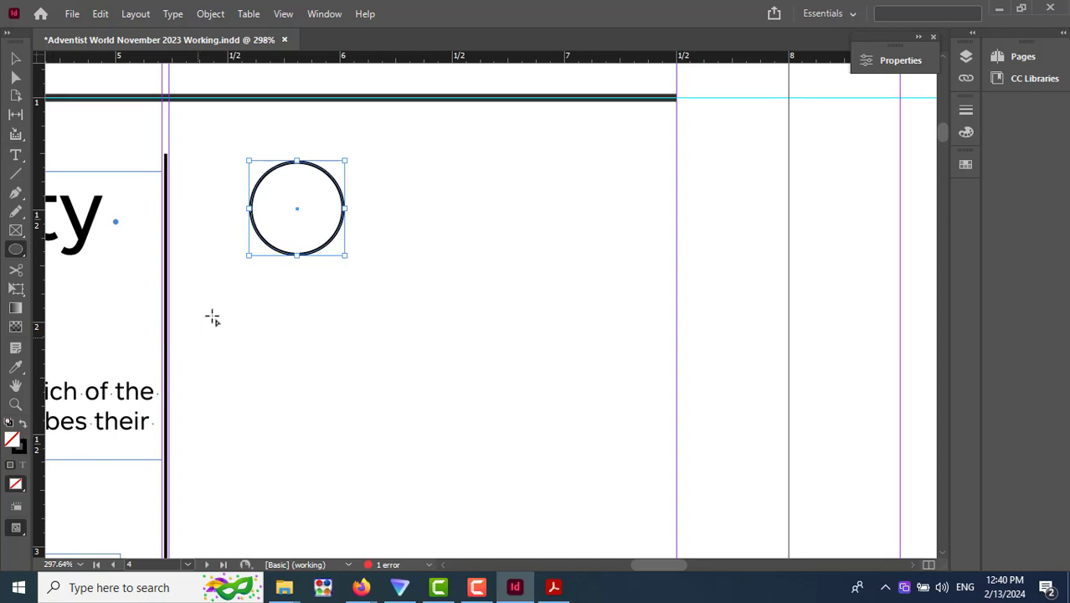
{"action": "left_click", "coordinate": [24, 428]}
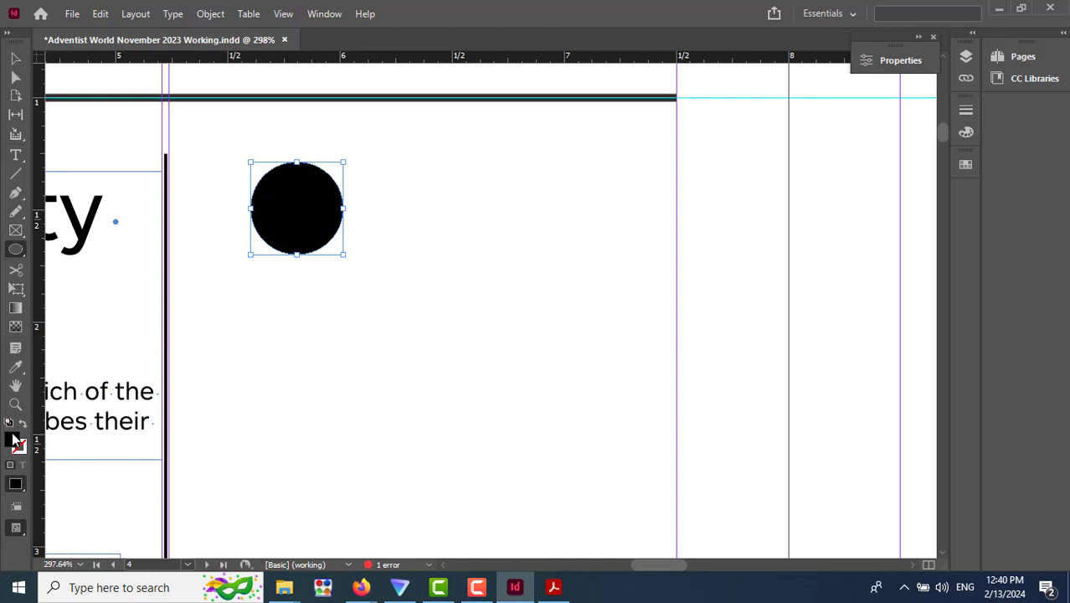
Change the black circle's fill to orange, hex ee7d26, with the Color Picker.
{"action": "double_click", "coordinate": [12, 437]}
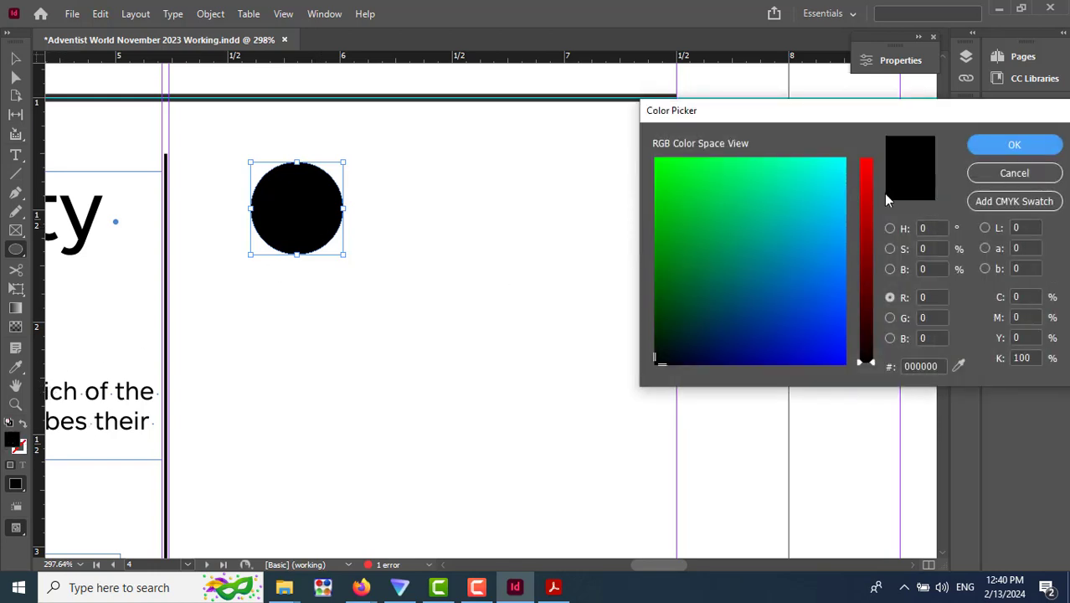
{"action": "left_click", "coordinate": [867, 171]}
{"action": "mouse_move", "coordinate": [706, 248]}
{"action": "left_mouse_down"}
{"action": "mouse_move", "coordinate": [690, 285]}
{"action": "mouse_move", "coordinate": [678, 279]}
{"action": "left_mouse_up"}
{"action": "left_click", "coordinate": [682, 262]}
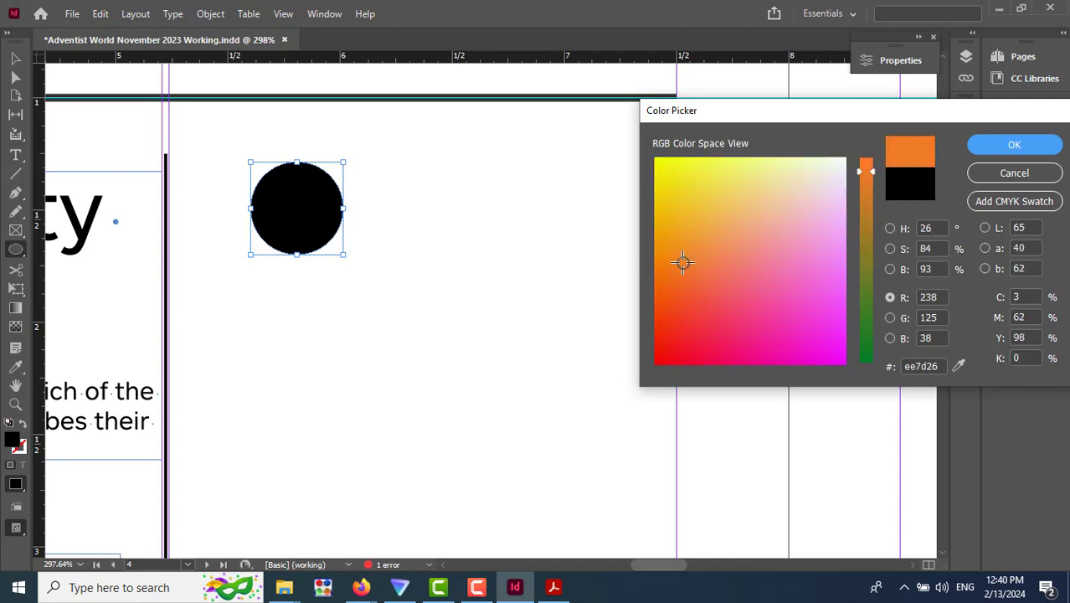
{"action": "left_click", "coordinate": [1009, 145]}
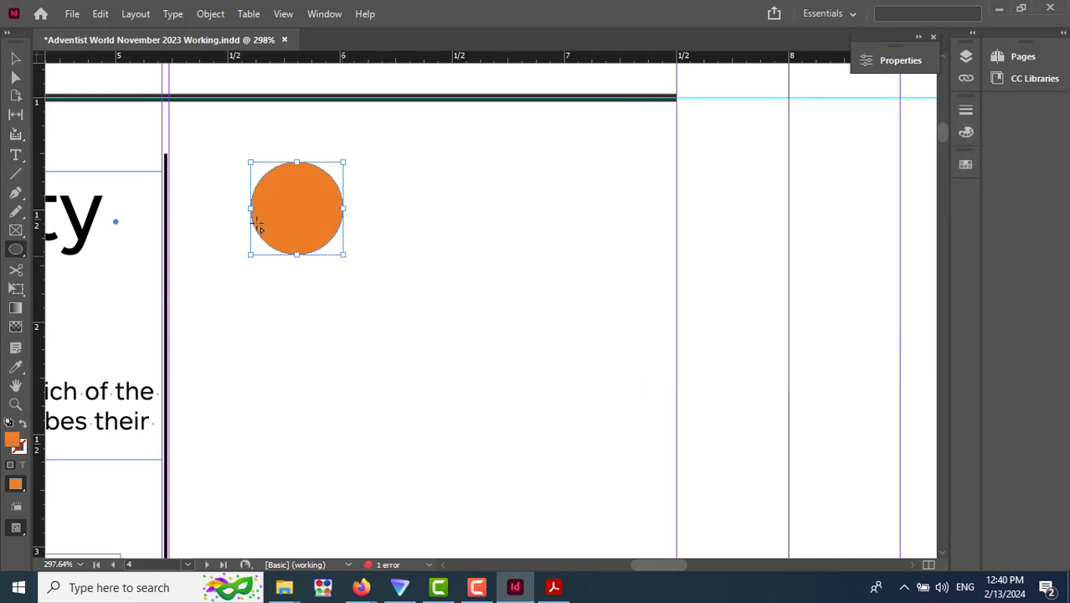
Create a text frame about 0.34 by 0.3 inch beside the orange circle and enter the number 1 in it.
{"action": "left_click", "coordinate": [15, 62]}
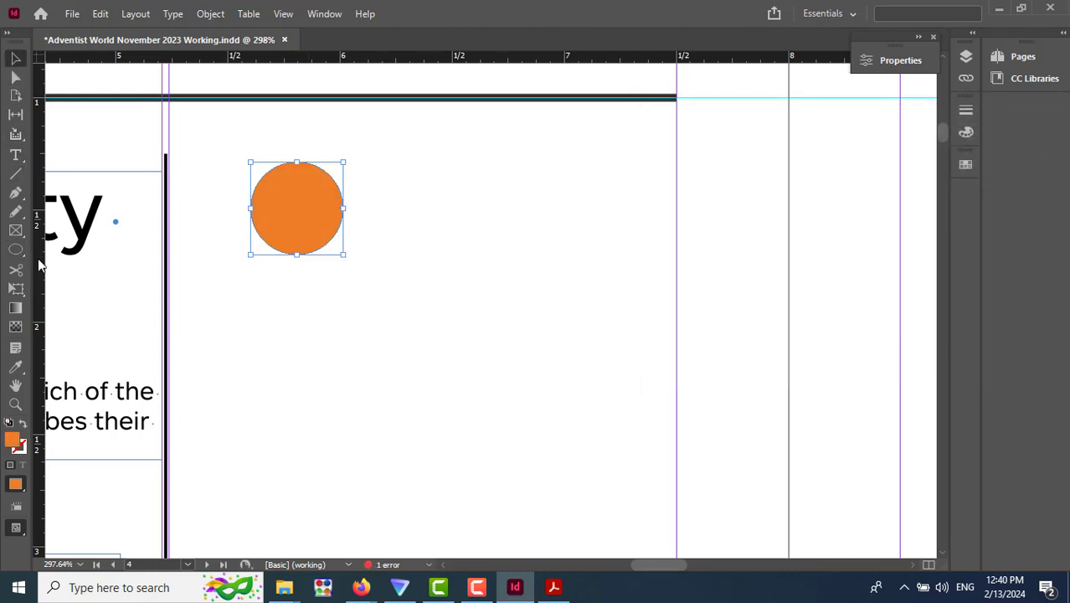
{"action": "left_click", "coordinate": [15, 154]}
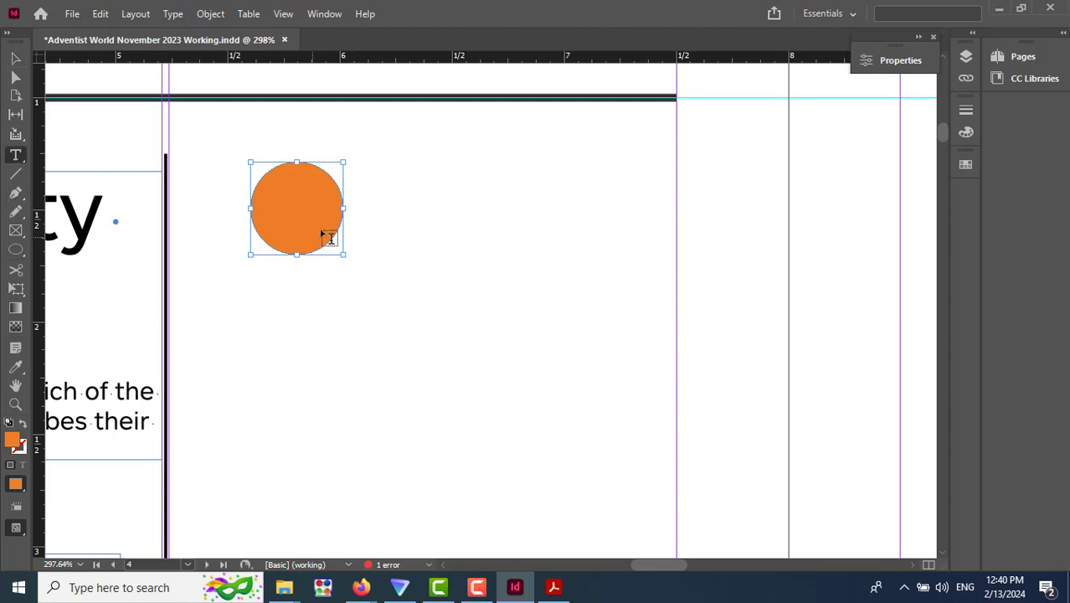
{"action": "left_click_drag", "start_coordinate": [403, 184], "coordinate": [478, 248]}
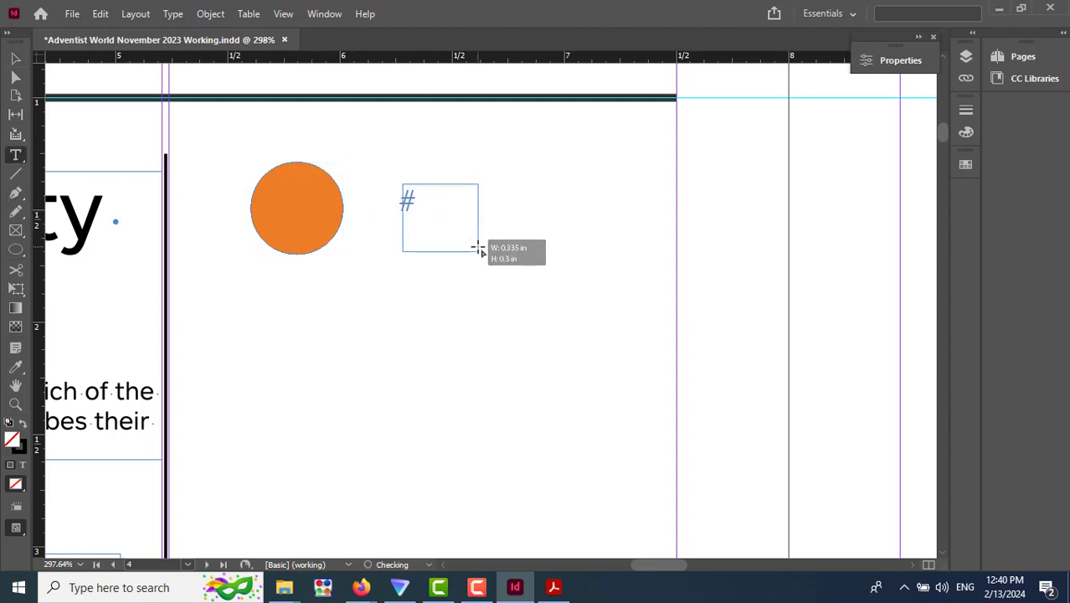
{"action": "type", "text": "1"}
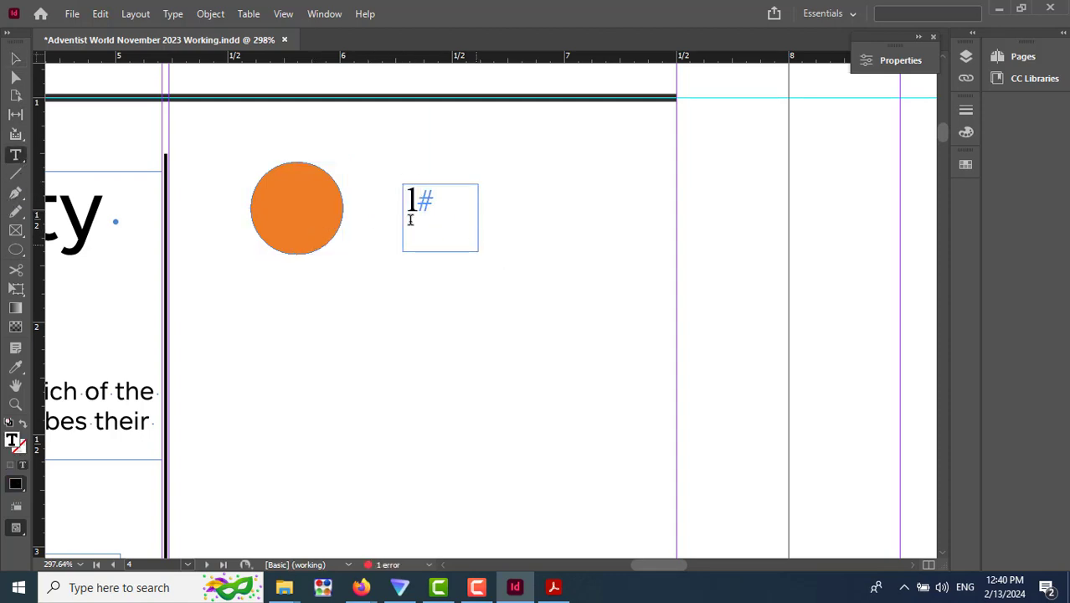
Set the number 1's text fill to the [Paper] swatch.
{"action": "key", "text": "shift+Right"}
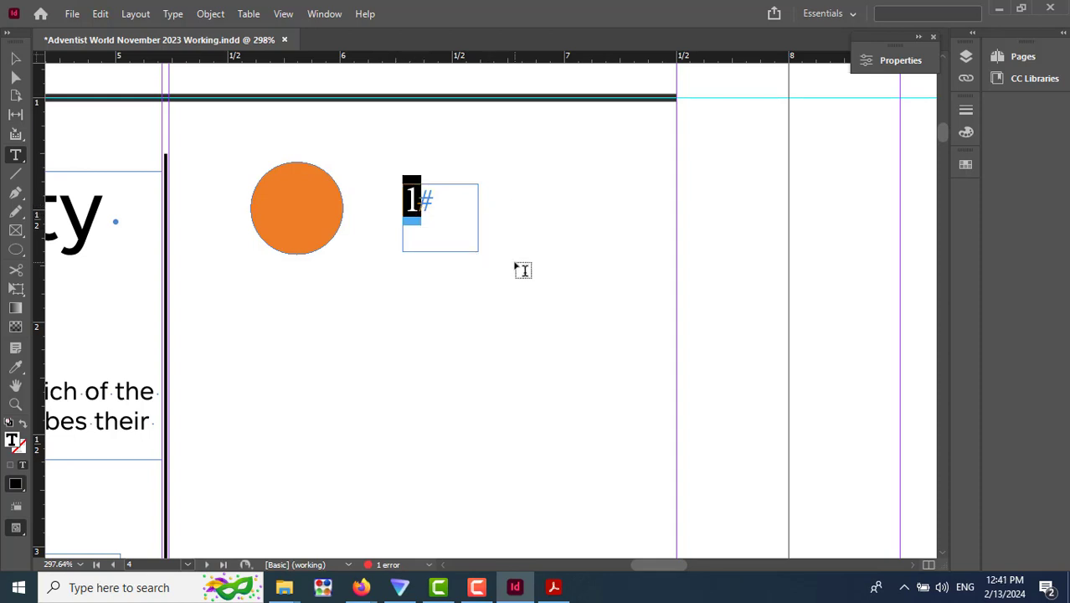
{"action": "left_click", "coordinate": [880, 67]}
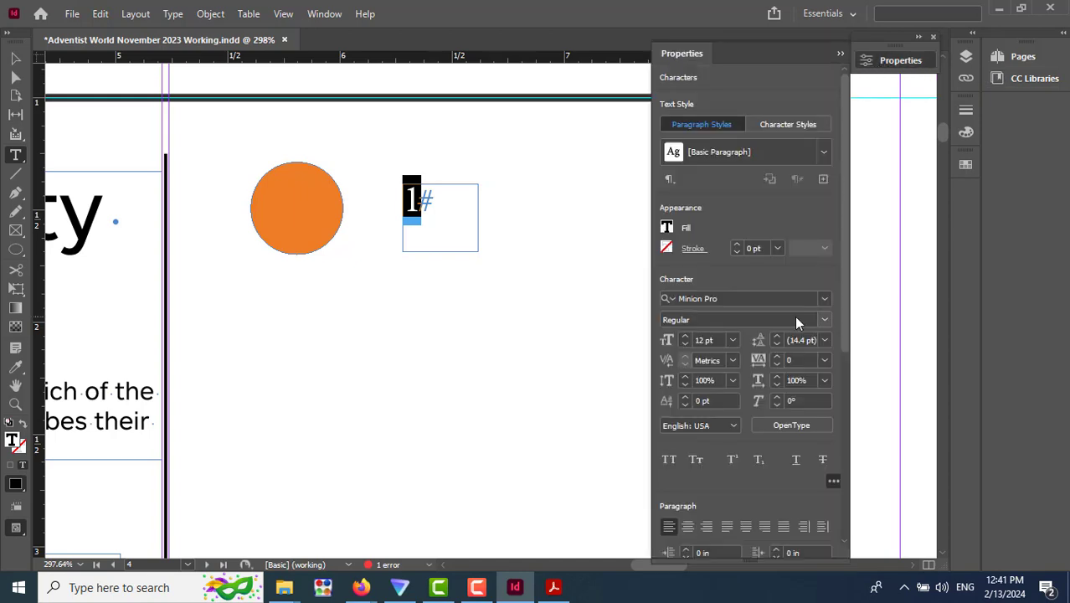
{"action": "left_click", "coordinate": [667, 228]}
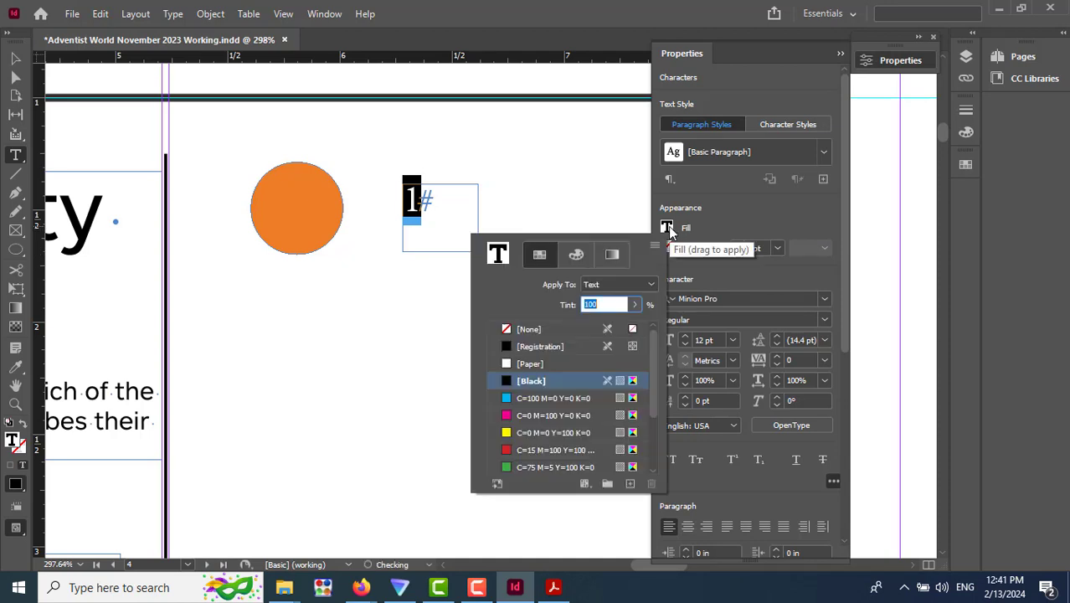
{"action": "left_click", "coordinate": [516, 365]}
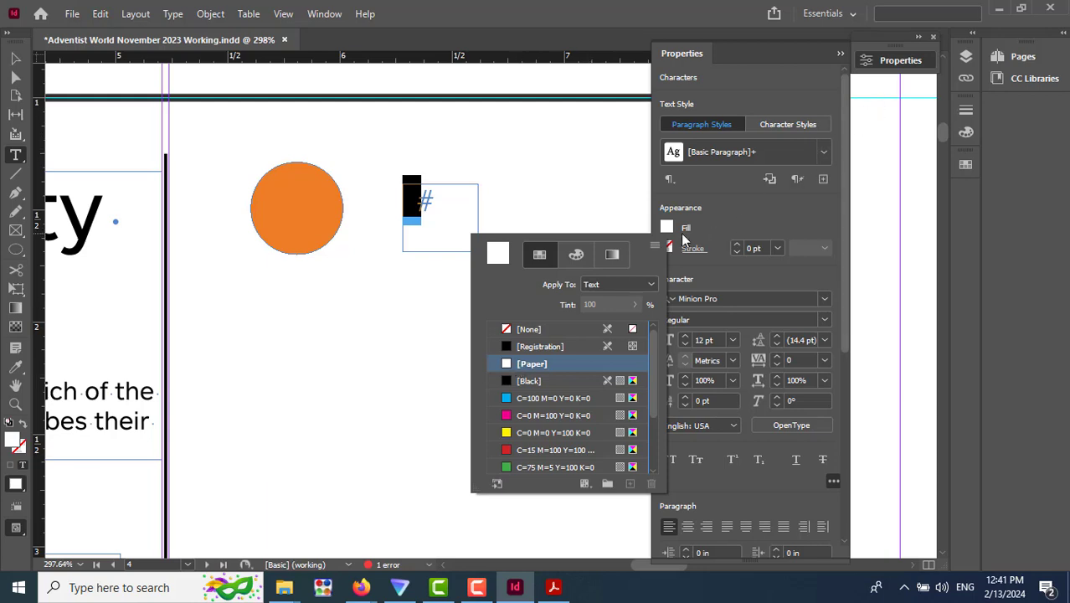
{"action": "key", "text": "Escape"}
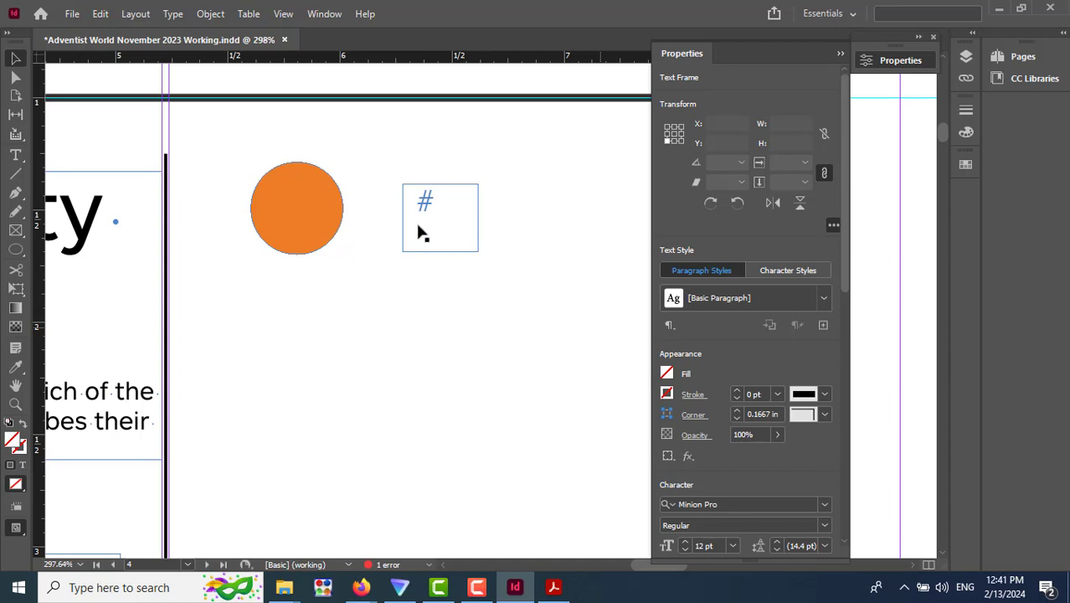
Move the number's text frame onto the orange circle and shrink the frame to about 0.11 by 0.15 inch.
{"action": "key", "text": "ctrl+shift+a"}
{"action": "left_click_drag", "start_coordinate": [420, 214], "coordinate": [294, 214]}
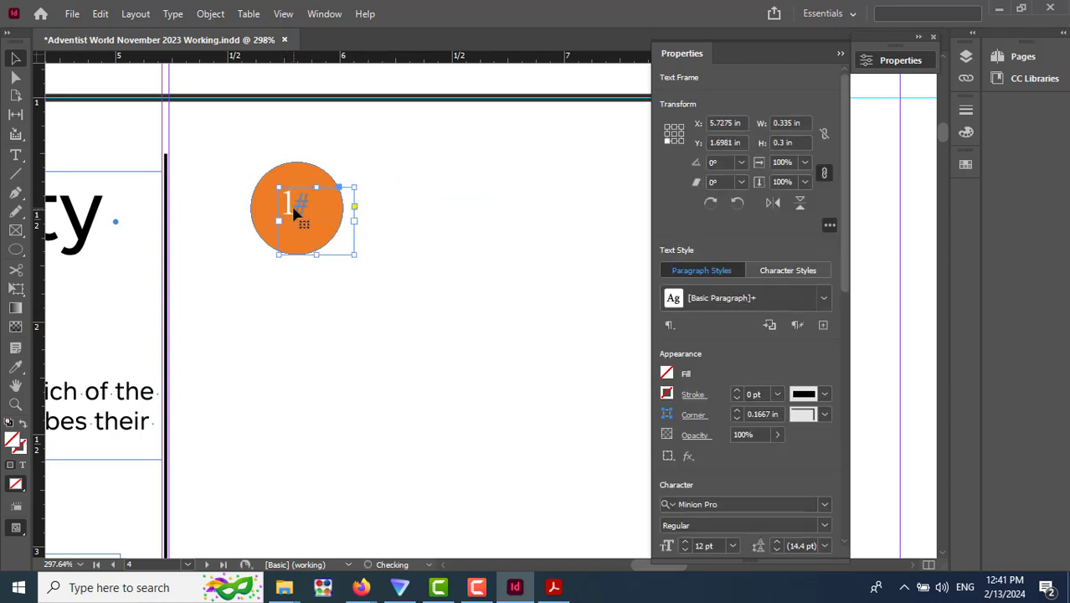
{"action": "left_click_drag", "start_coordinate": [354, 254], "coordinate": [308, 223]}
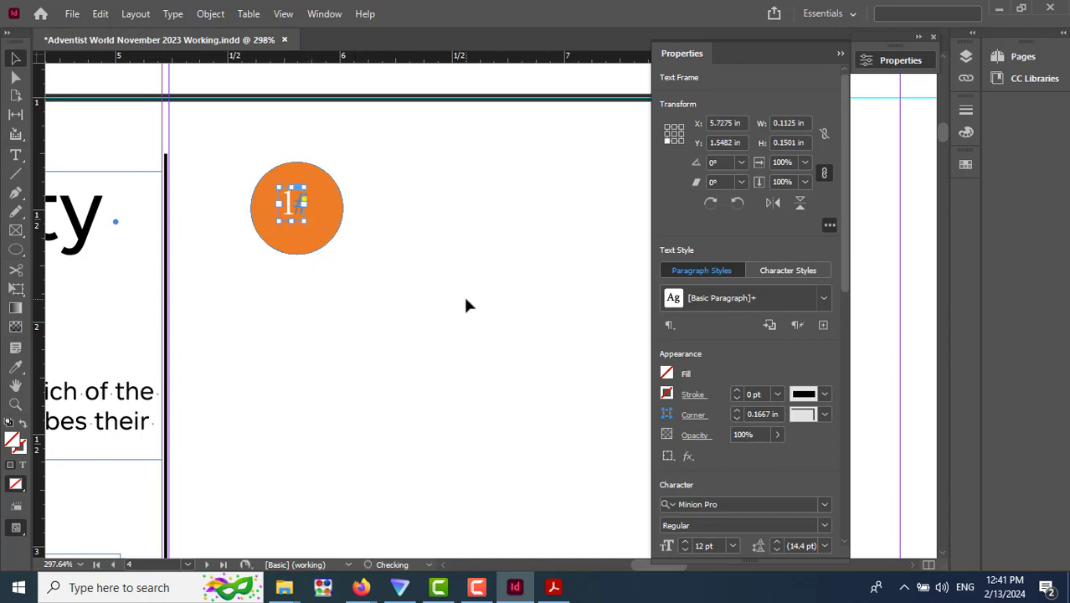
Shrink the orange circle to about 0.3 inch in diameter and centre the number's text frame inside it.
{"action": "left_click", "coordinate": [465, 296]}
{"action": "left_click", "coordinate": [321, 231]}
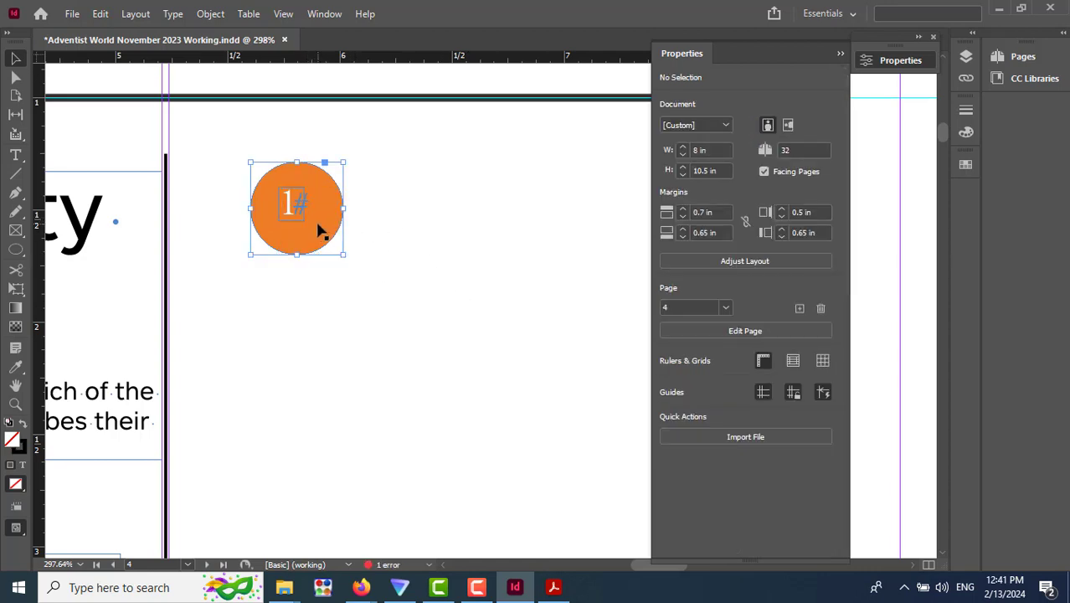
{"action": "left_click_drag", "start_coordinate": [343, 254], "coordinate": [283, 198]}
{"action": "left_click_drag", "start_coordinate": [299, 219], "coordinate": [282, 200]}
{"action": "left_click", "coordinate": [326, 220]}
{"action": "key", "text": "ctrl+shift+a"}
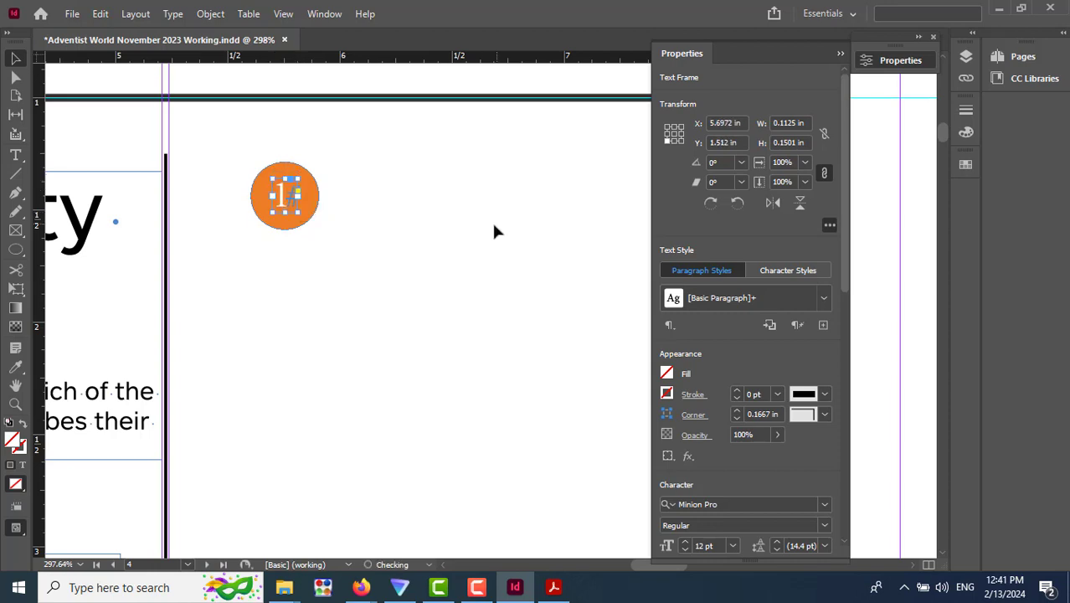
{"action": "left_click", "coordinate": [357, 262]}
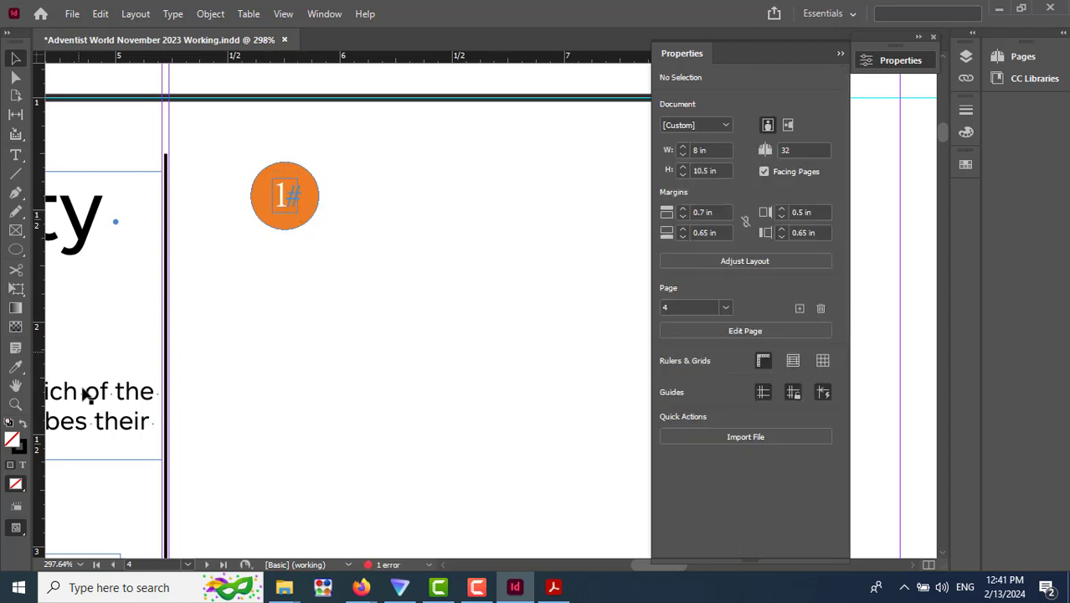
{"action": "left_click", "coordinate": [19, 403]}
{"action": "left_click_drag", "start_coordinate": [231, 157], "coordinate": [349, 251]}
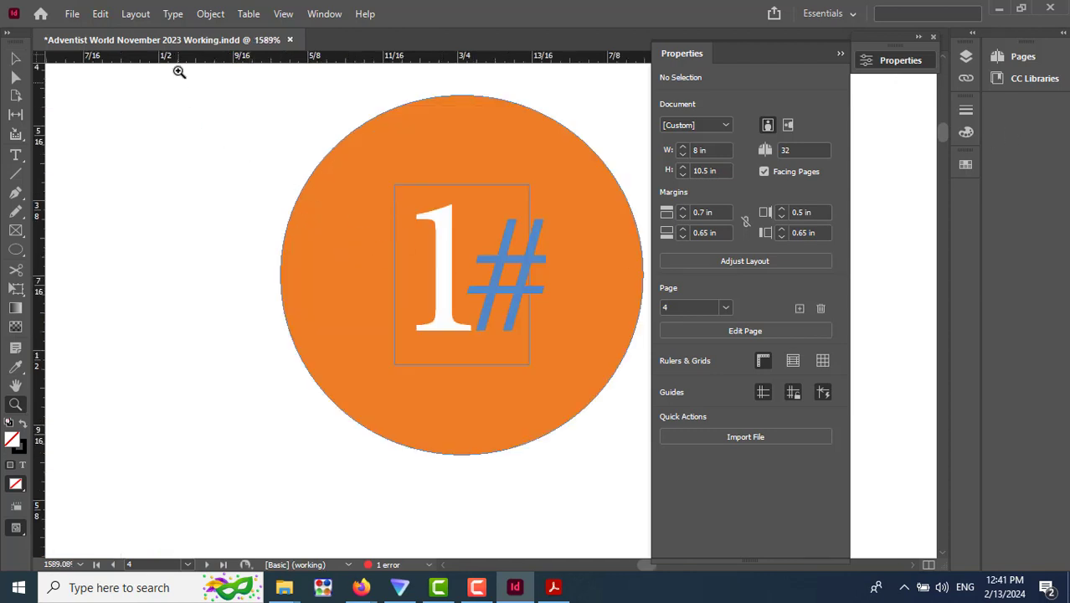
{"action": "left_click", "coordinate": [137, 14]}
{"action": "mouse_move", "coordinate": [100, 14]}
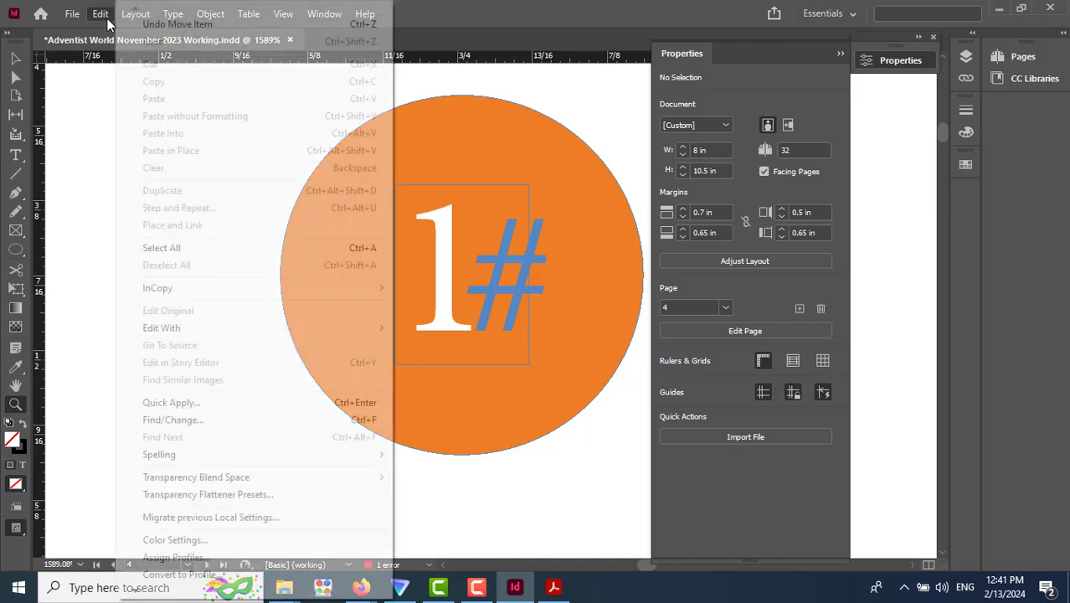
{"action": "mouse_move", "coordinate": [153, 595]}
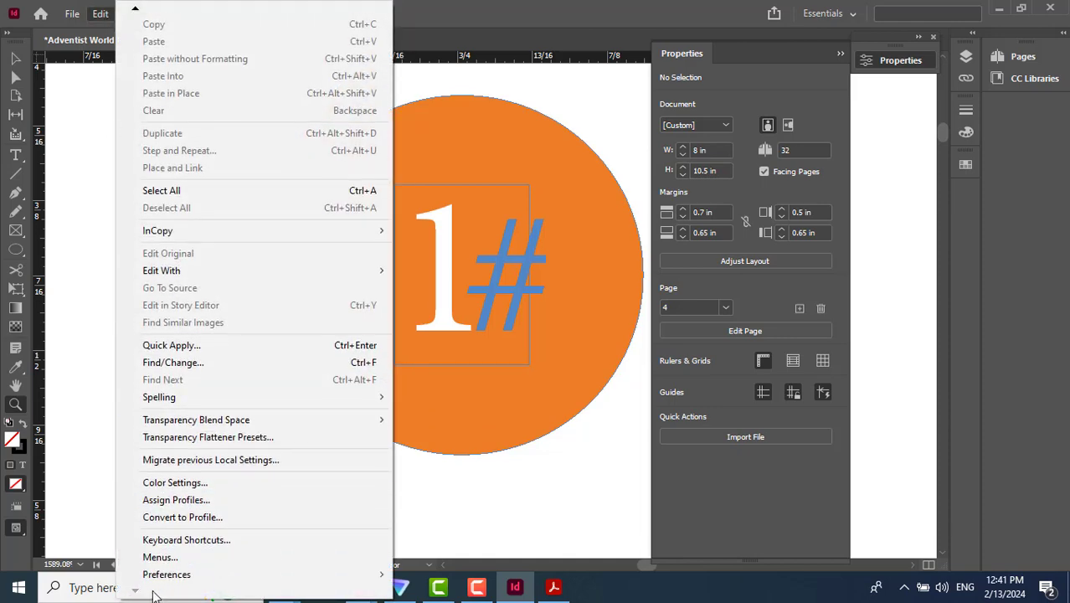
{"action": "mouse_move", "coordinate": [195, 574]}
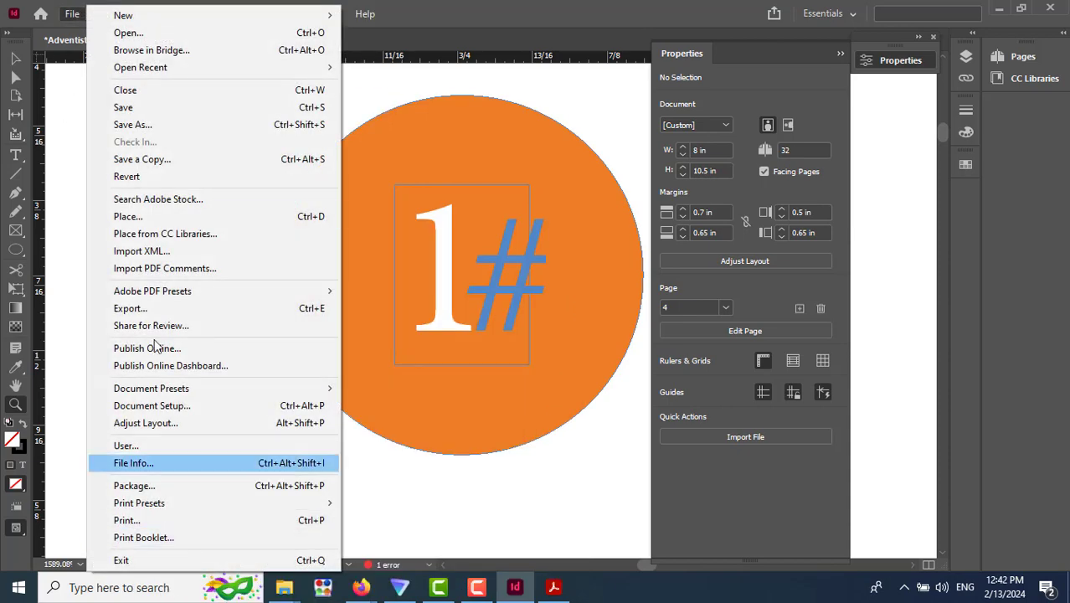
{"action": "left_click", "coordinate": [74, 17]}
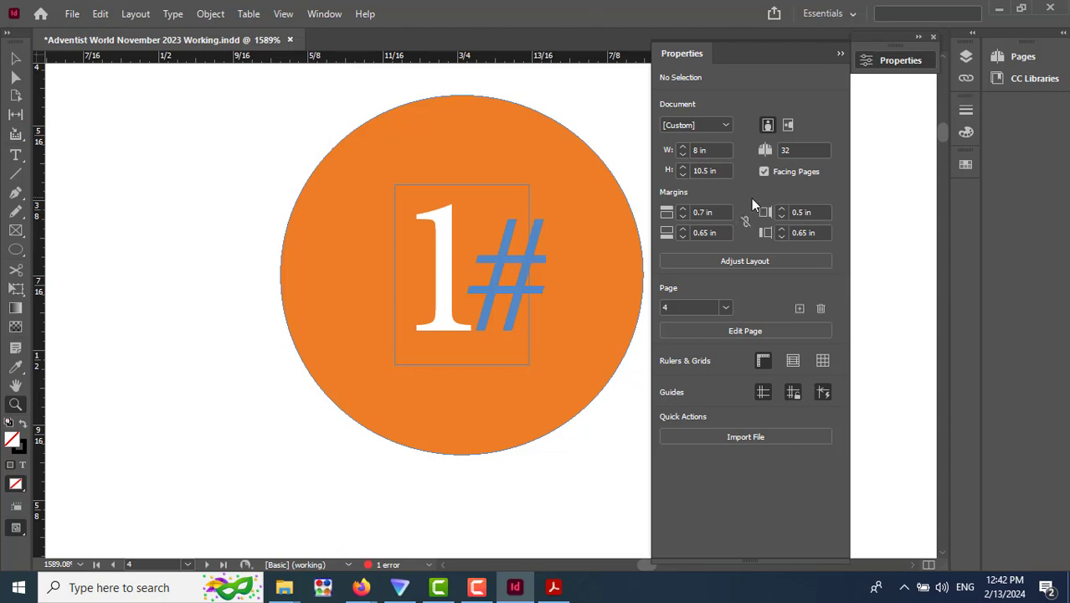
{"action": "double_click", "coordinate": [17, 387]}
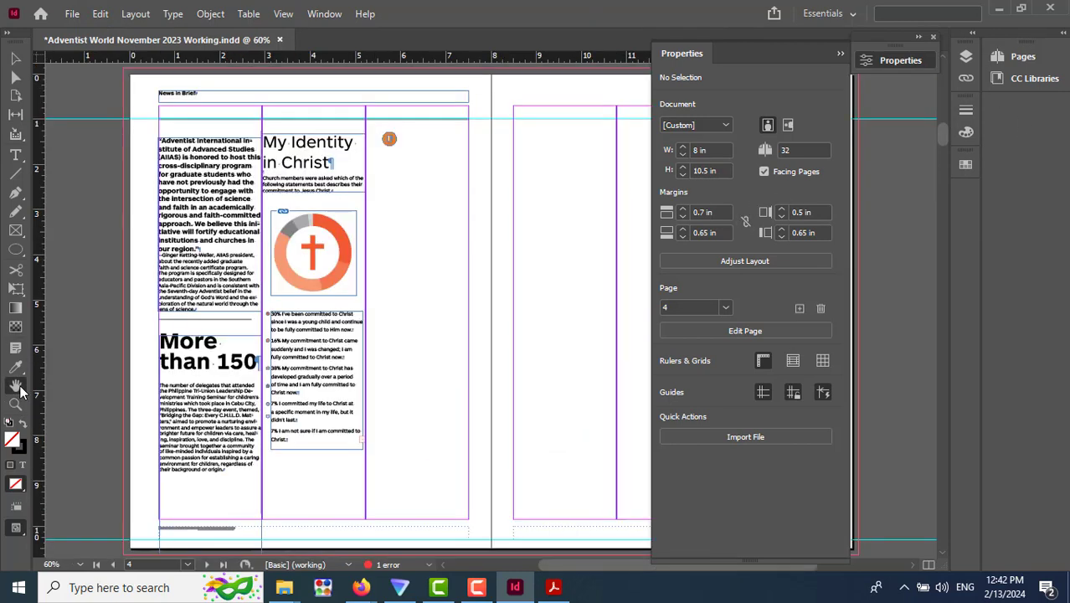
Try moving the orange circle and the number's text frame separately, and undo each move.
{"action": "left_click", "coordinate": [15, 404]}
{"action": "left_click_drag", "start_coordinate": [377, 129], "coordinate": [442, 173]}
{"action": "left_click", "coordinate": [16, 76]}
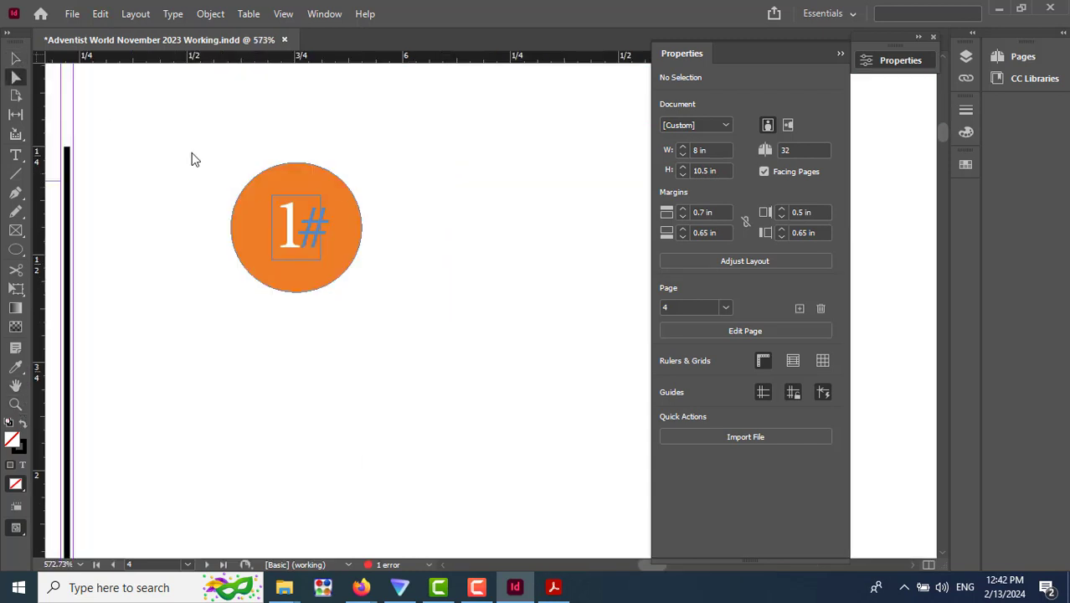
{"action": "left_click", "coordinate": [299, 235]}
{"action": "left_click", "coordinate": [358, 201]}
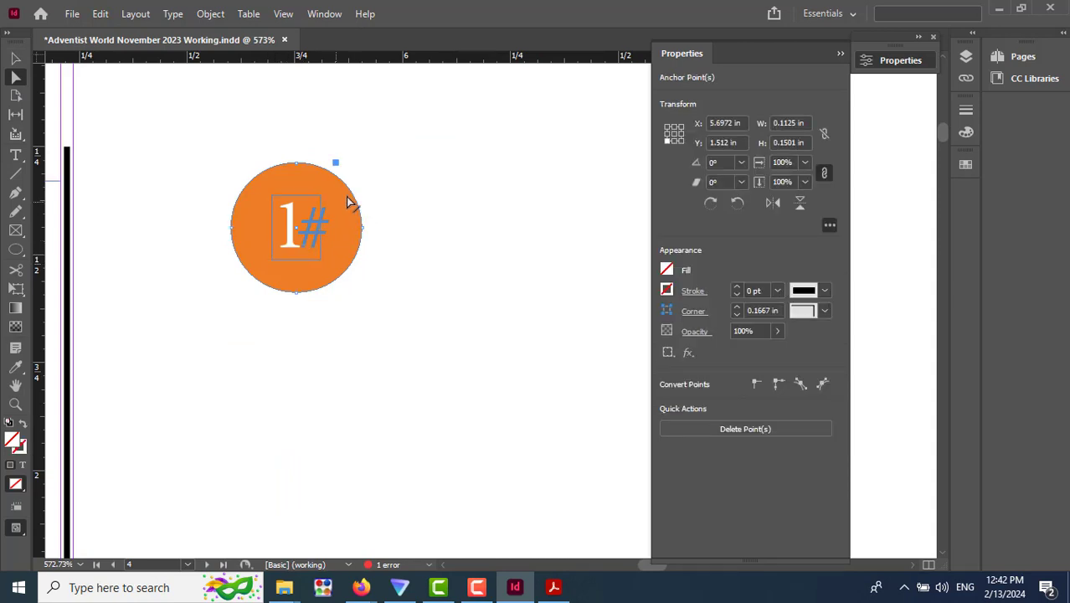
{"action": "left_click", "coordinate": [325, 268]}
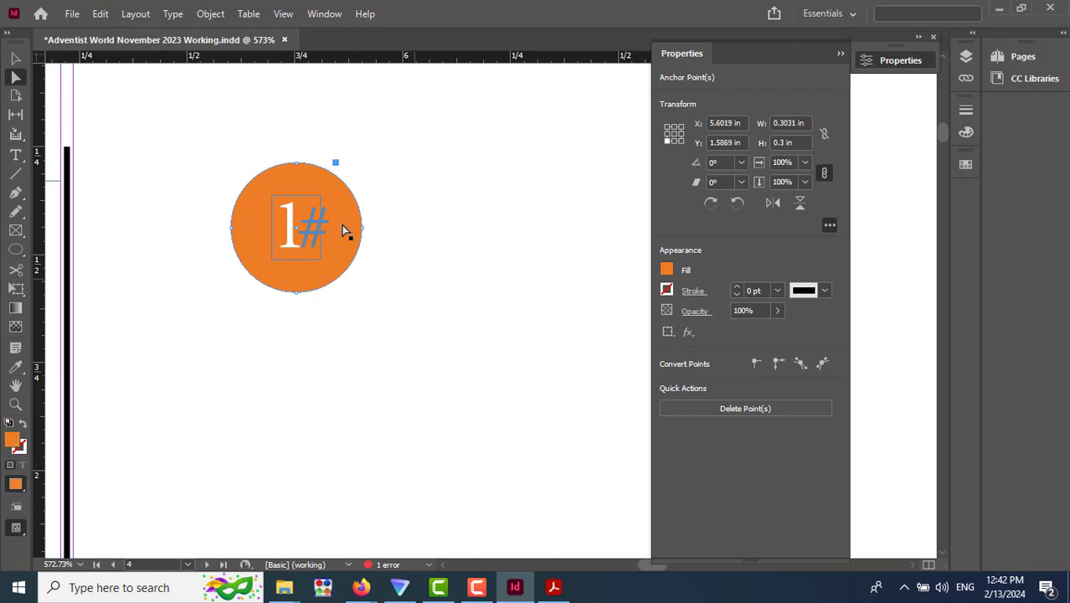
{"action": "key", "text": "ctrl+shift+a"}
{"action": "key", "text": "ctrl+v"}
{"action": "left_click_drag", "start_coordinate": [366, 288], "coordinate": [366, 288]}
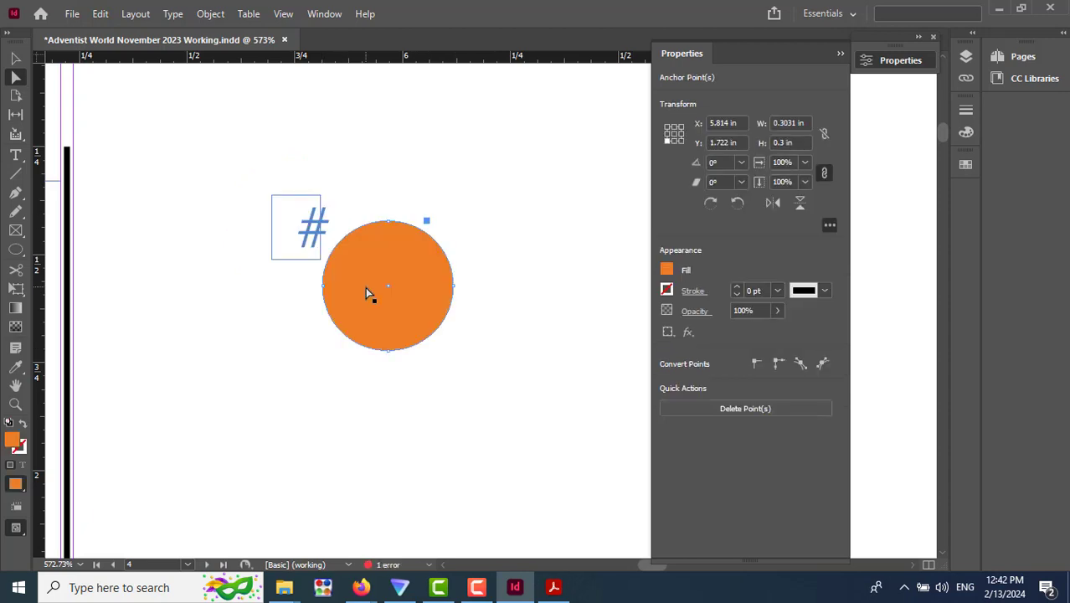
{"action": "key", "text": "ctrl+z"}
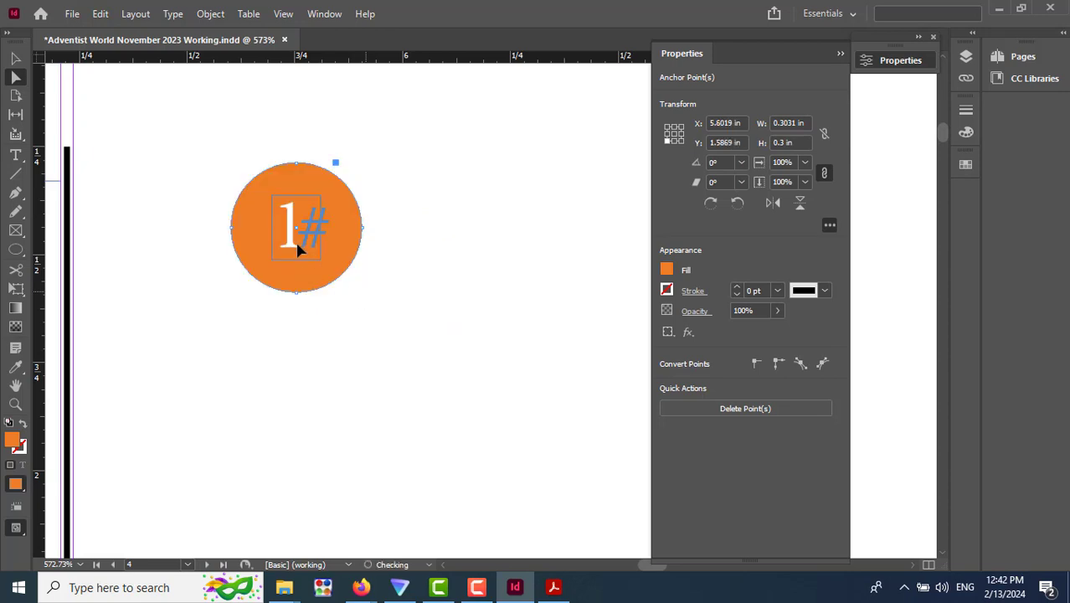
{"action": "left_click_drag", "start_coordinate": [297, 243], "coordinate": [413, 300]}
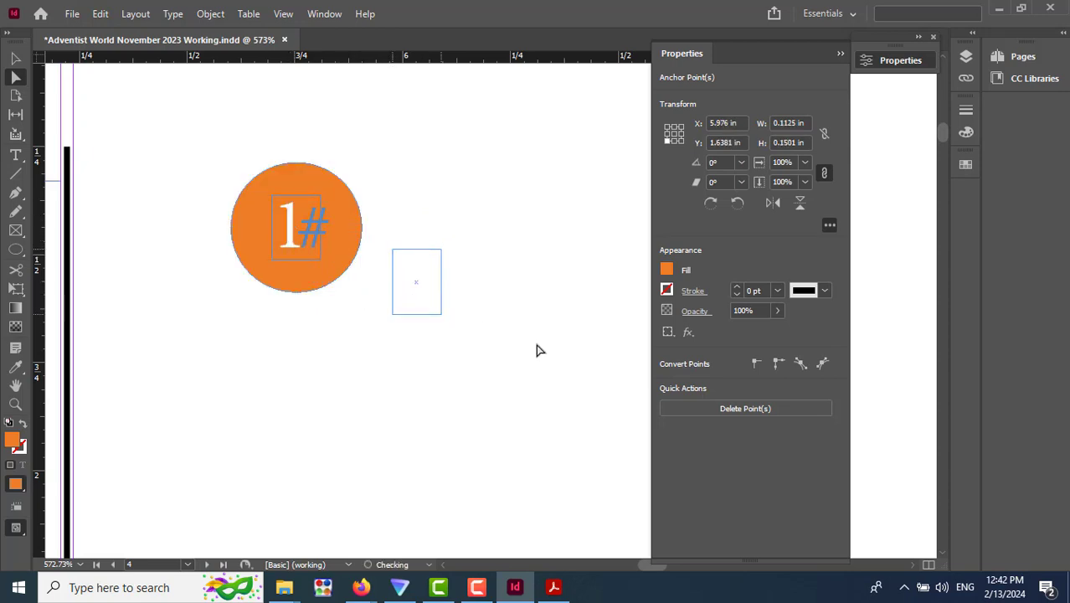
{"action": "key", "text": "ctrl+z"}
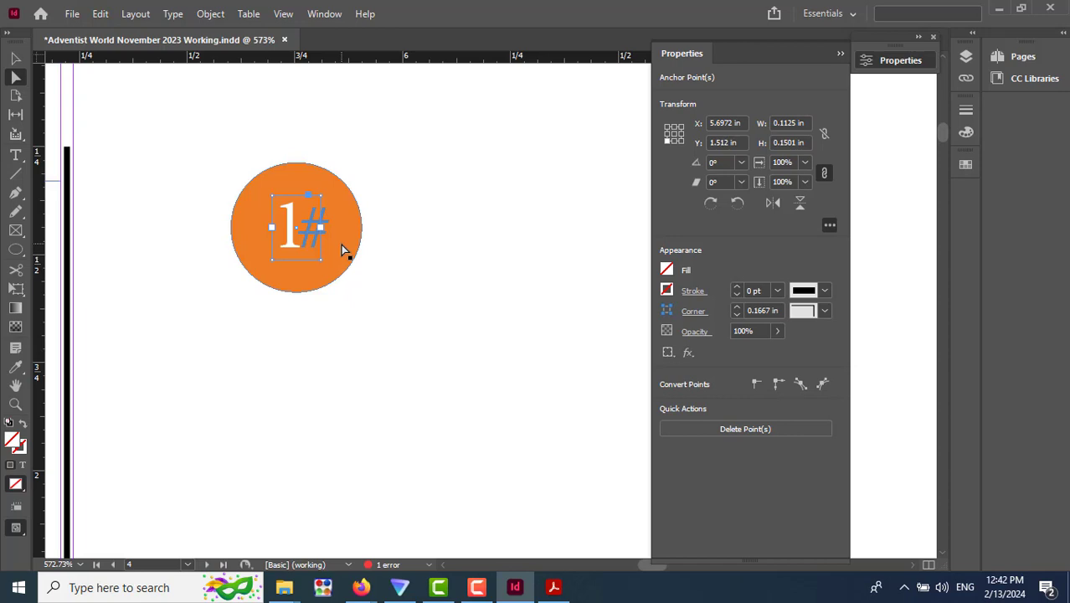
Group the number's text frame with the orange circle and move the group to about X 5.44 in, Y 1.52 in.
{"action": "left_click", "coordinate": [341, 244], "text": "shift"}
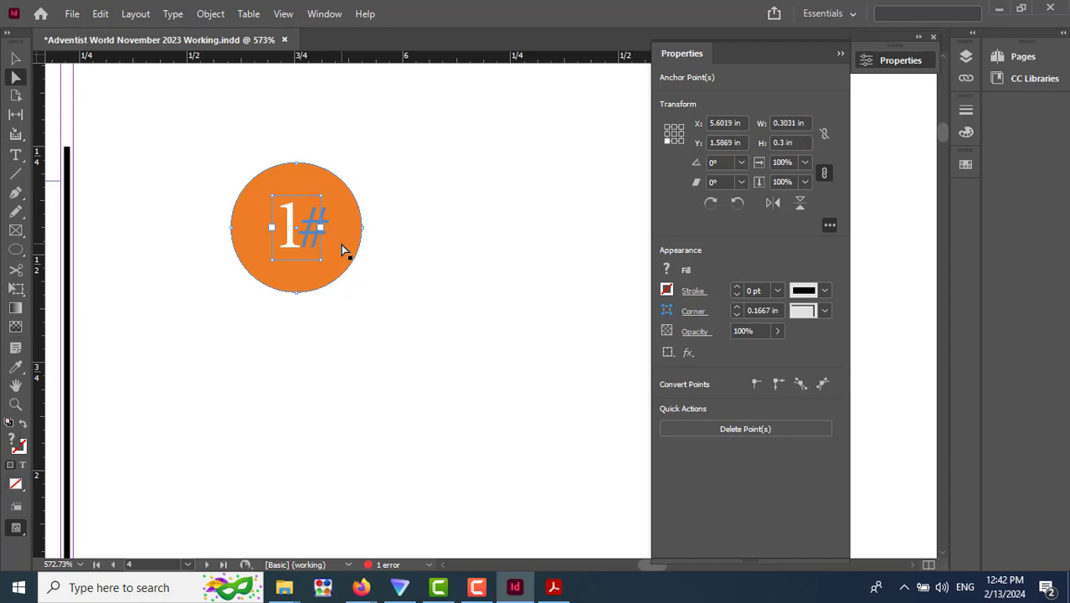
{"action": "right_click", "coordinate": [341, 245]}
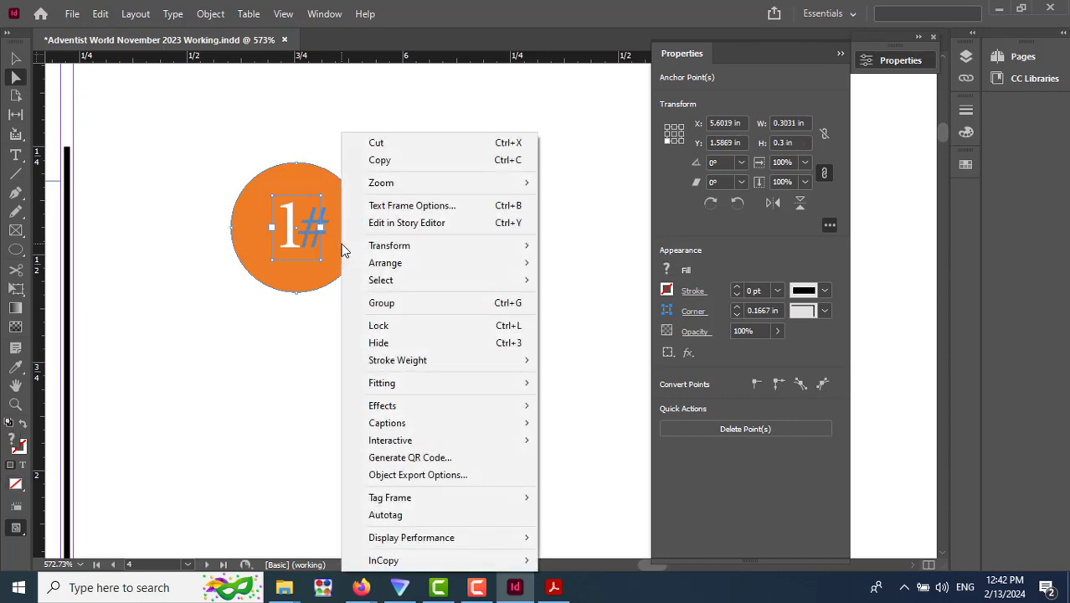
{"action": "left_click", "coordinate": [387, 306]}
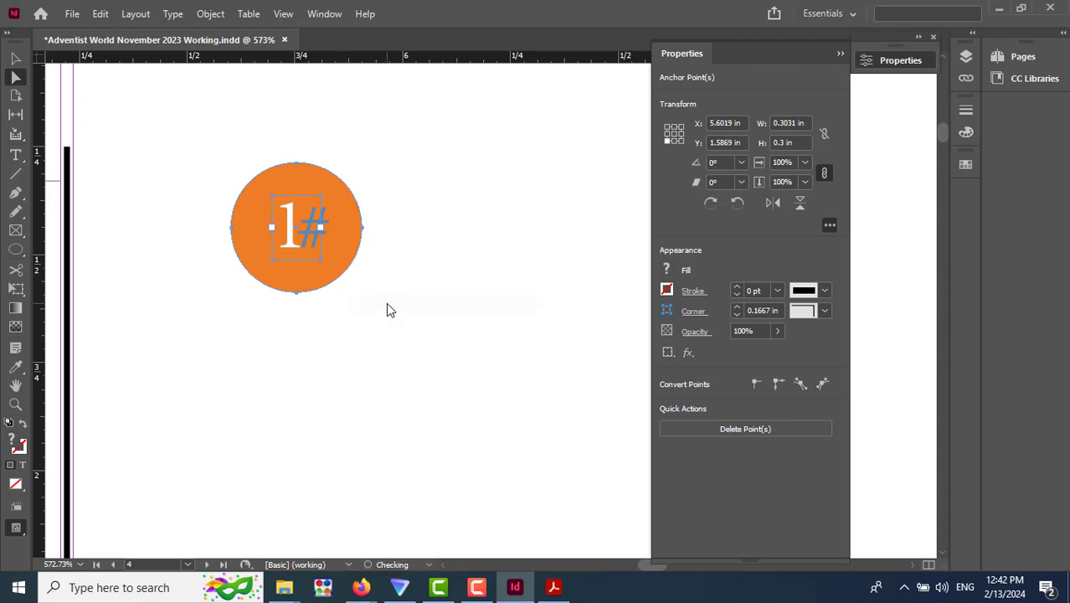
{"action": "left_click", "coordinate": [16, 60]}
{"action": "left_click", "coordinate": [370, 238]}
{"action": "left_click", "coordinate": [333, 253]}
{"action": "left_click_drag", "start_coordinate": [341, 242], "coordinate": [272, 214]}
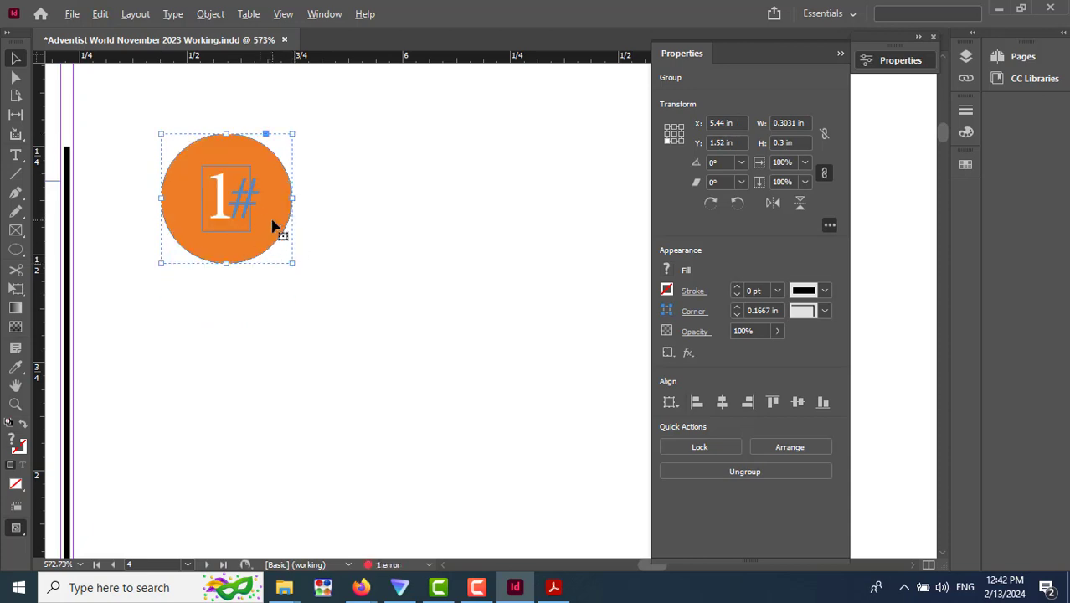
Duplicate the grouped marker about 0.62 inch straight below the original and change the copy's number to 2.
{"action": "left_click_drag", "start_coordinate": [261, 220], "coordinate": [263, 485]}
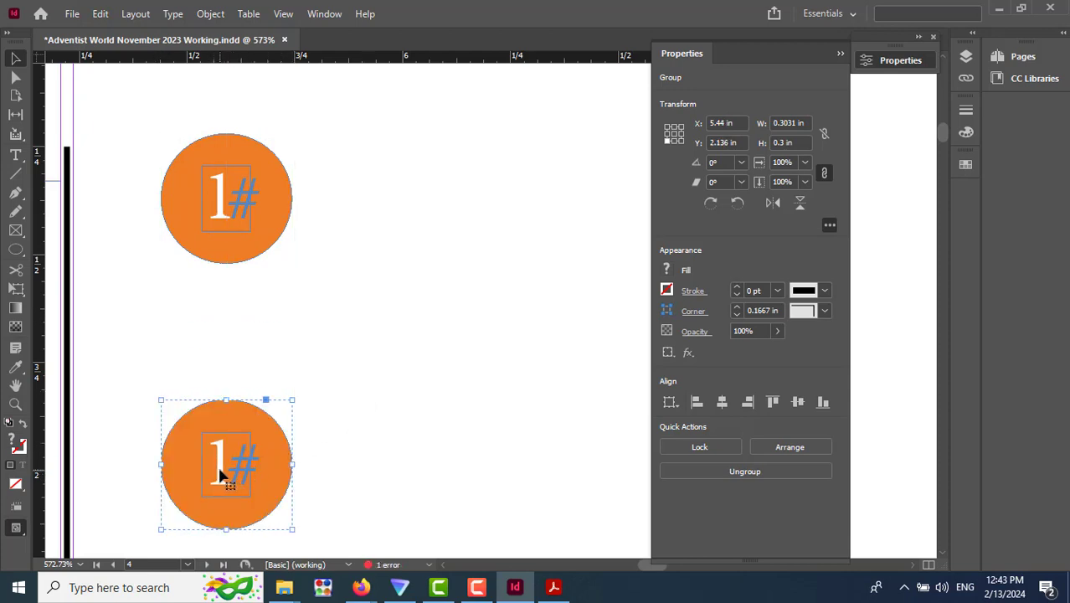
{"action": "scroll", "coordinate": [268, 406], "scroll_direction": "down", "scroll_amount": 2}
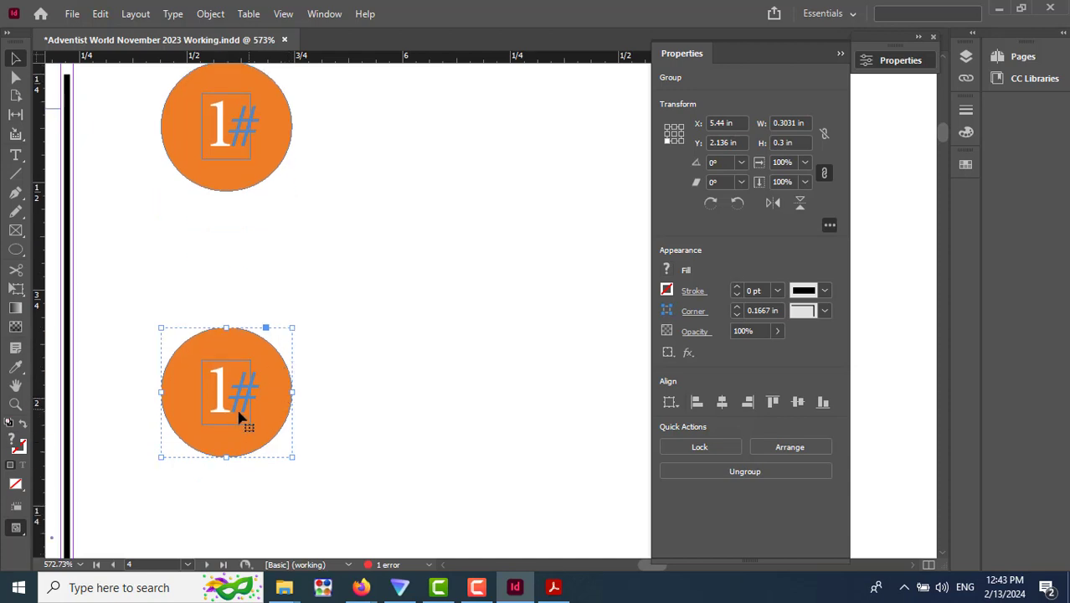
{"action": "double_click", "coordinate": [224, 413]}
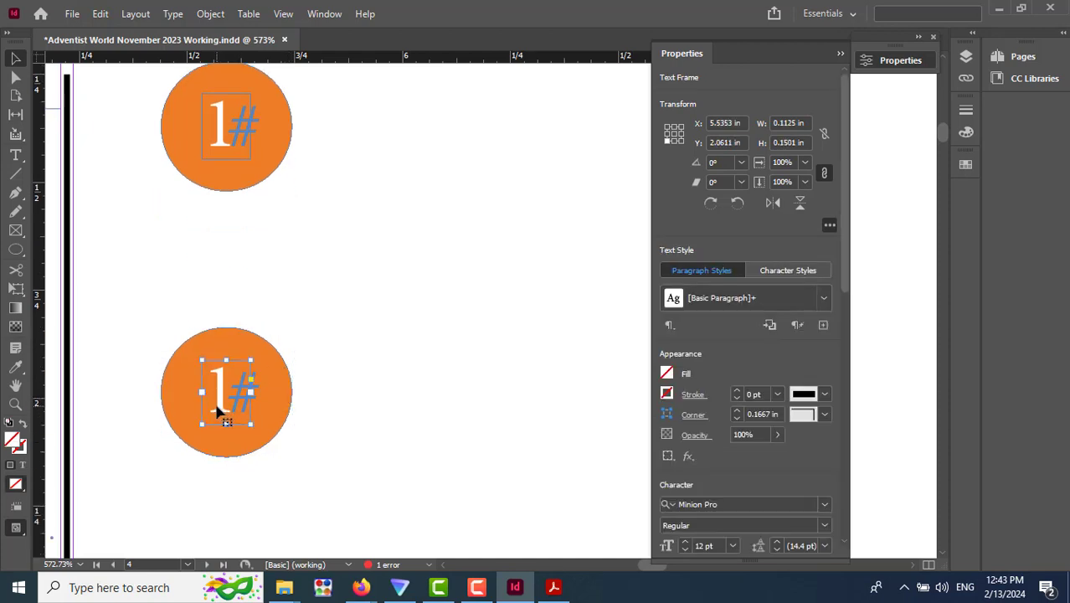
{"action": "double_click", "coordinate": [219, 410]}
{"action": "left_click_drag", "start_coordinate": [217, 403], "coordinate": [223, 405]}
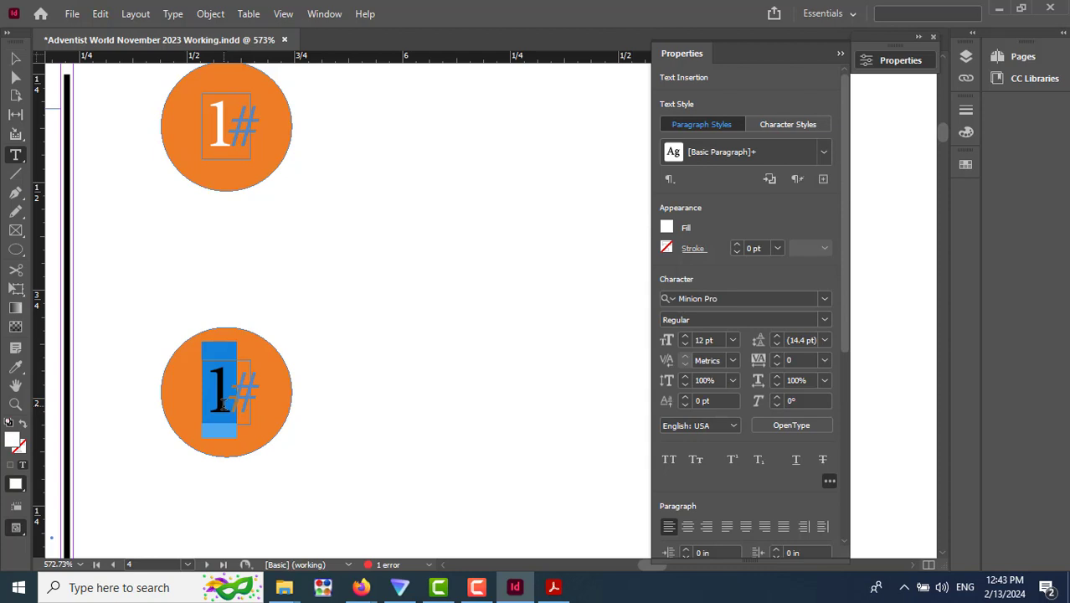
{"action": "type", "text": "2"}
{"action": "left_click", "coordinate": [15, 59]}
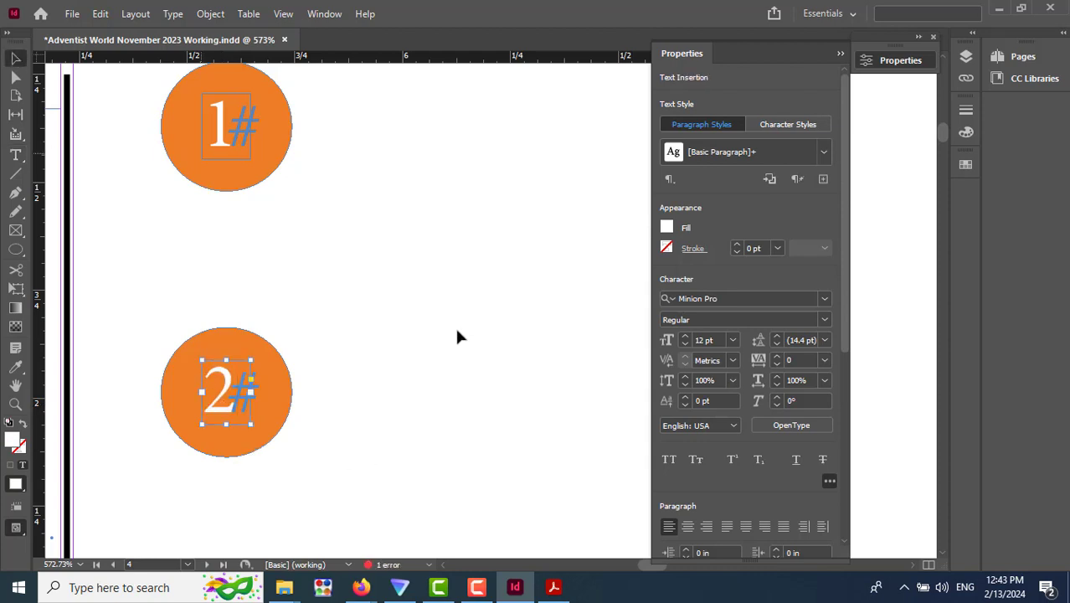
{"action": "left_click", "coordinate": [454, 356]}
Move the number 2 marker down to about X 5.47 in, Y 2.84 in and change its number to 3.
{"action": "scroll", "coordinate": [456, 357], "scroll_direction": "down", "scroll_amount": 1}
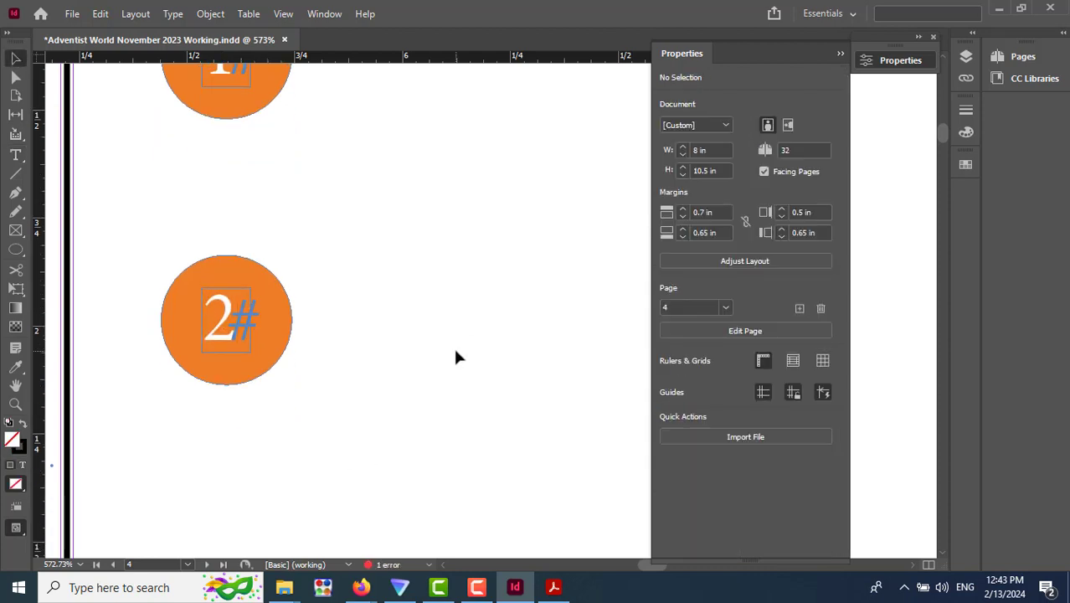
{"action": "scroll", "coordinate": [455, 357], "scroll_direction": "down", "scroll_amount": 3}
{"action": "left_click_drag", "start_coordinate": [228, 196], "coordinate": [239, 505]}
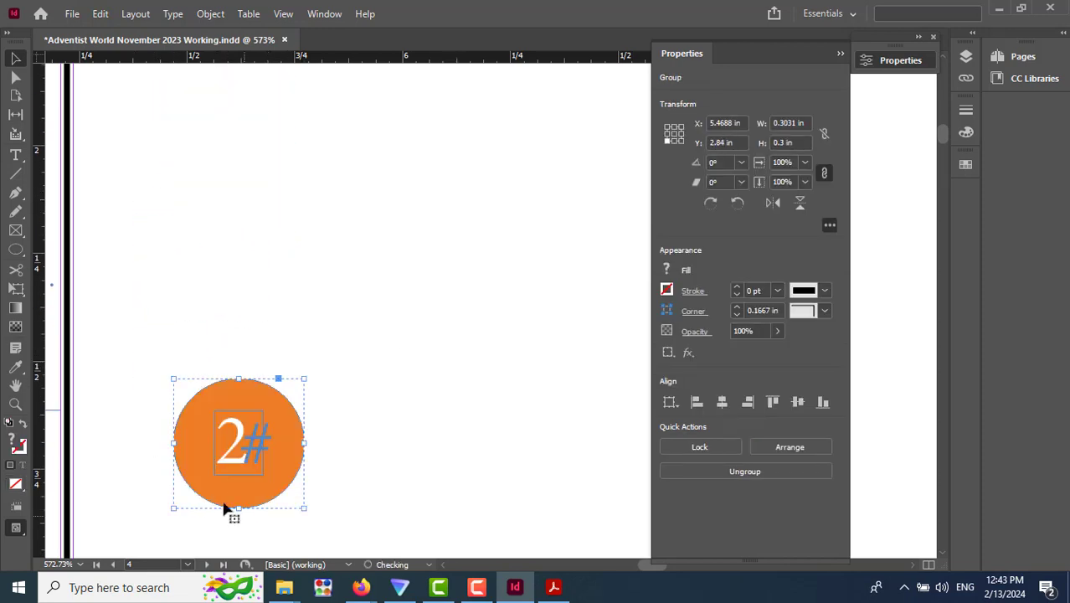
{"action": "double_click", "coordinate": [236, 456]}
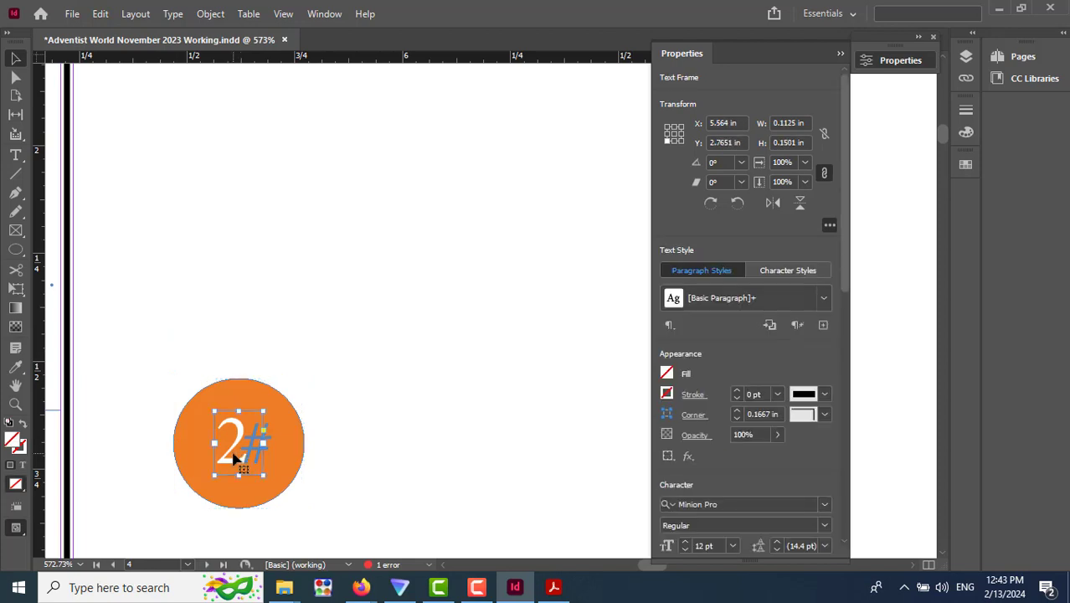
{"action": "double_click", "coordinate": [236, 456]}
{"action": "double_click", "coordinate": [233, 452]}
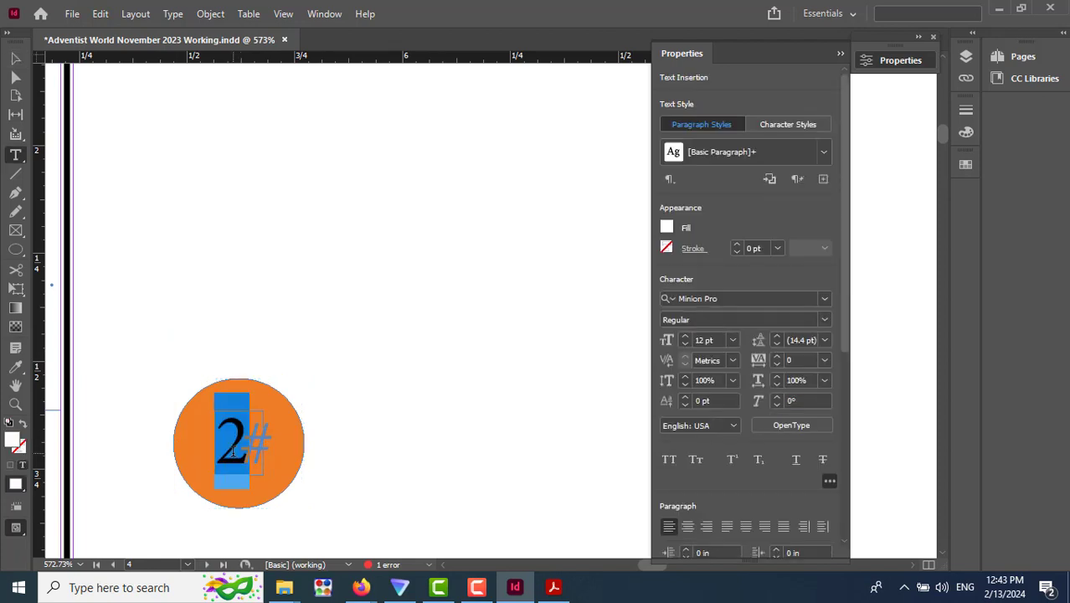
{"action": "type", "text": "3"}
{"action": "key", "text": "Escape"}
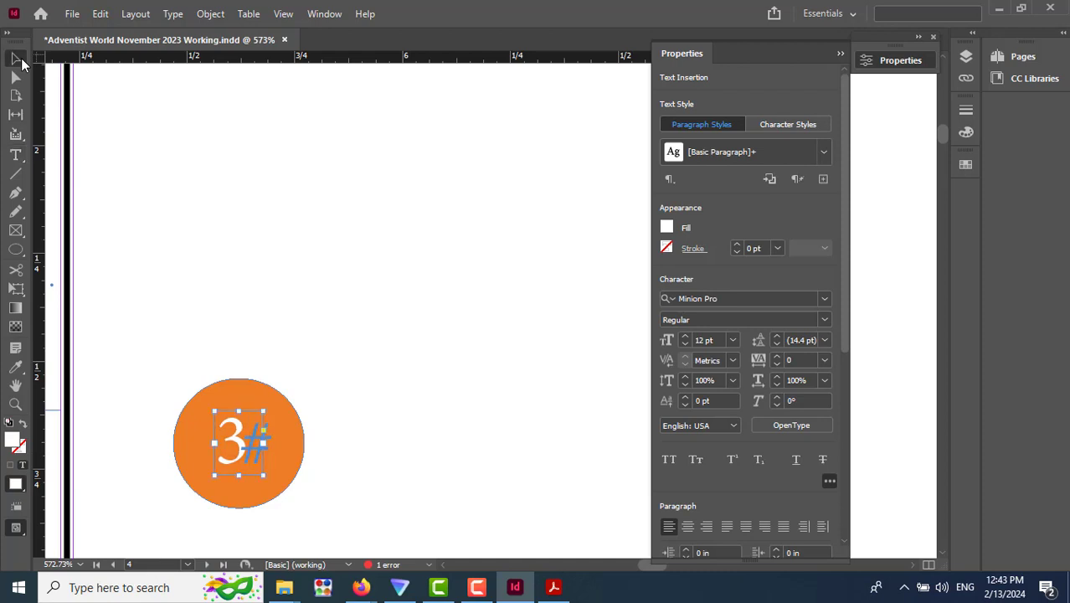
{"action": "left_click", "coordinate": [498, 411]}
Duplicate the number 3 marker upwards, between the 1 and 3 markers, and change the copy's number to 2.
{"action": "scroll", "coordinate": [497, 411], "scroll_direction": "down", "scroll_amount": 10}
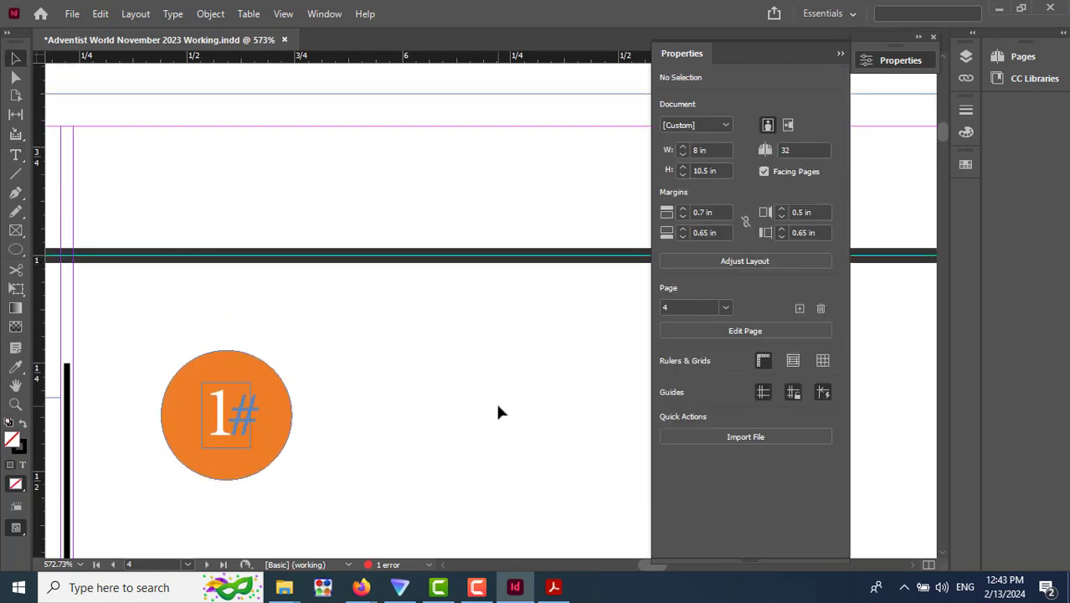
{"action": "scroll", "coordinate": [497, 410], "scroll_direction": "up", "scroll_amount": 10}
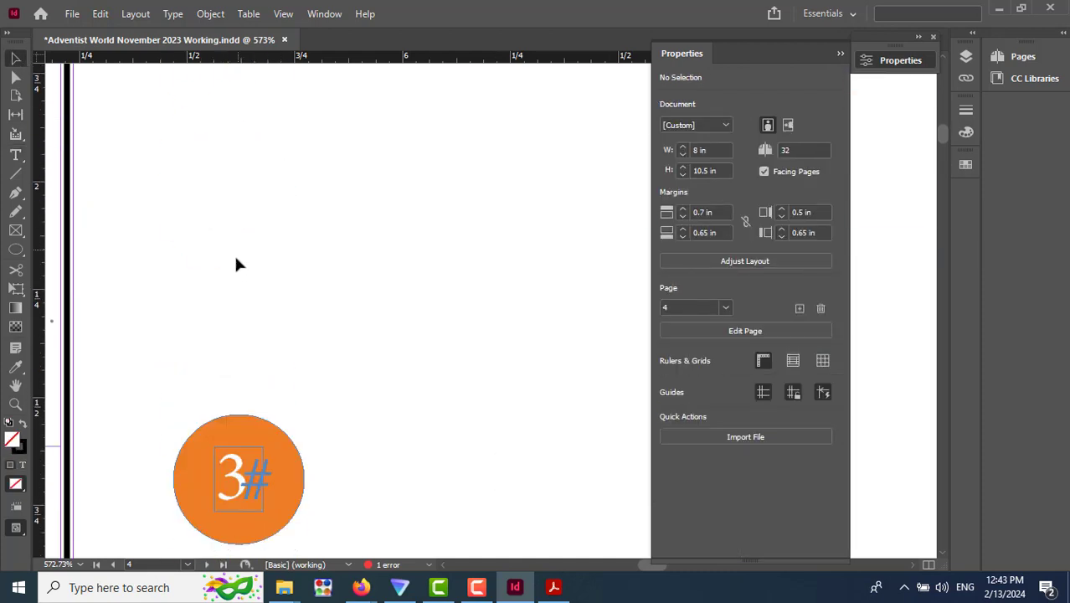
{"action": "left_click", "coordinate": [285, 496]}
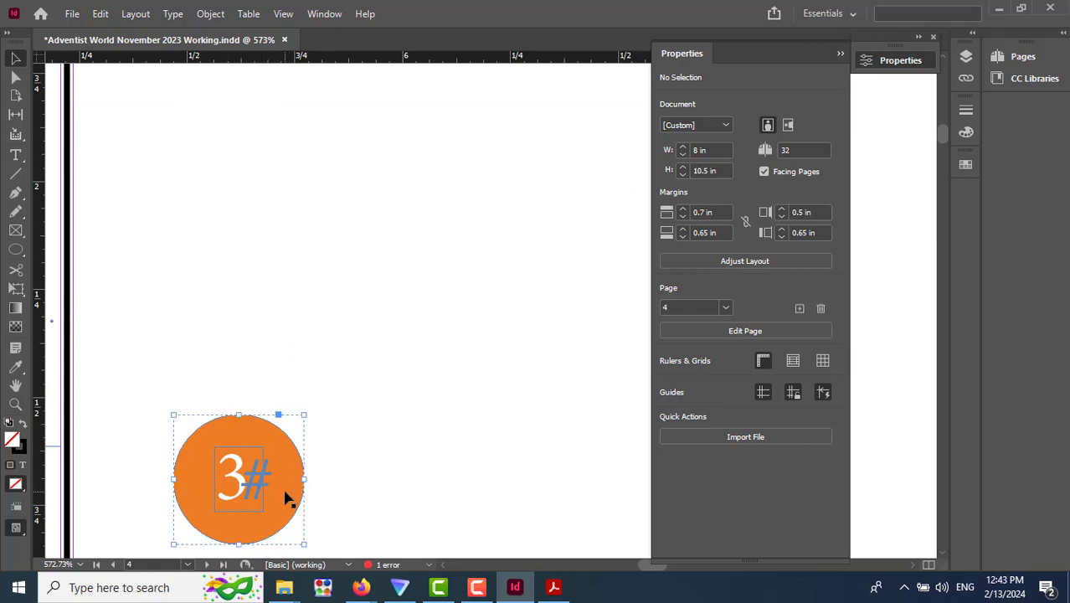
{"action": "left_click_drag", "start_coordinate": [285, 496], "coordinate": [284, 244]}
{"action": "left_click", "coordinate": [450, 318]}
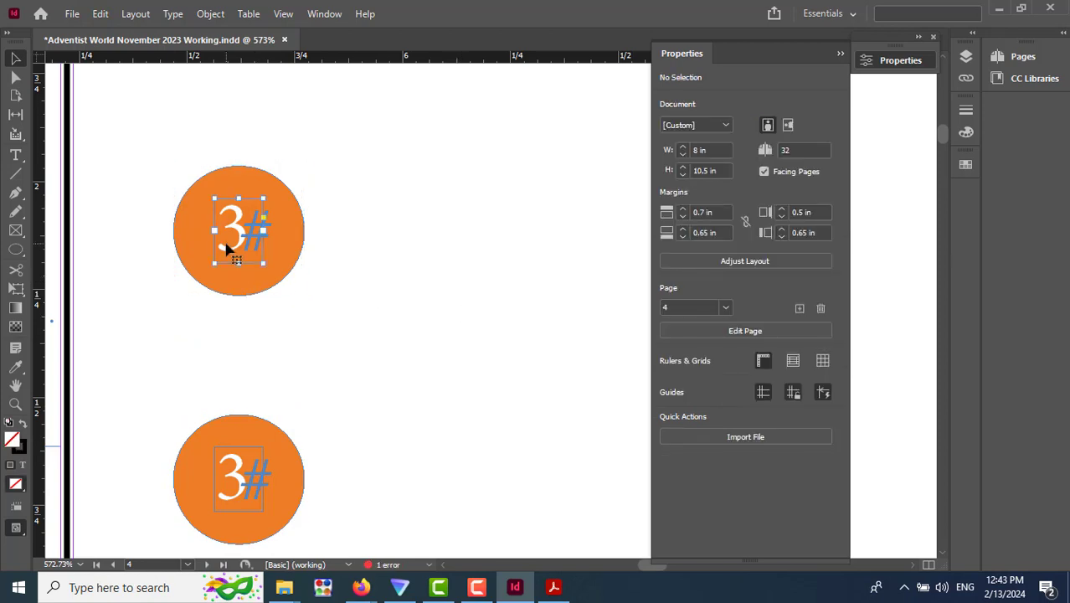
{"action": "double_click", "coordinate": [233, 244]}
{"action": "double_click", "coordinate": [233, 244]}
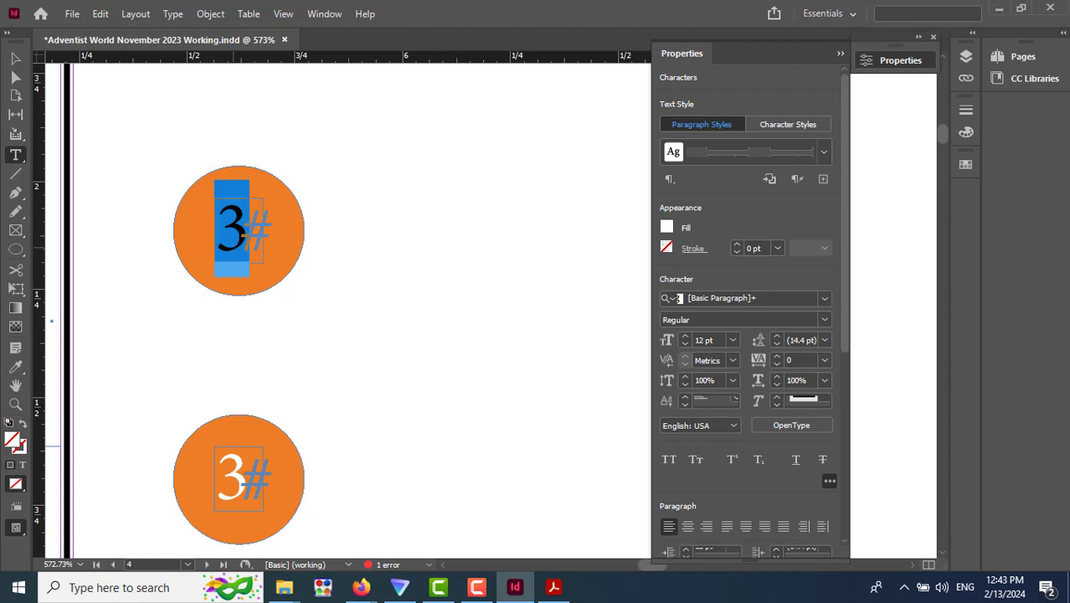
{"action": "type", "text": "2"}
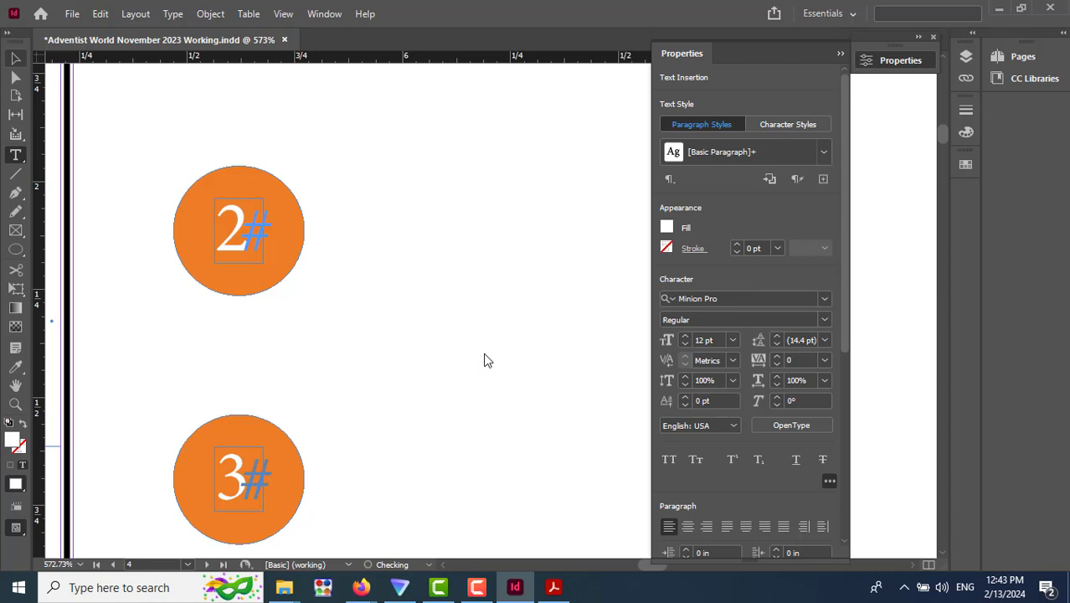
{"action": "scroll", "coordinate": [484, 360], "scroll_direction": "up", "scroll_amount": 5}
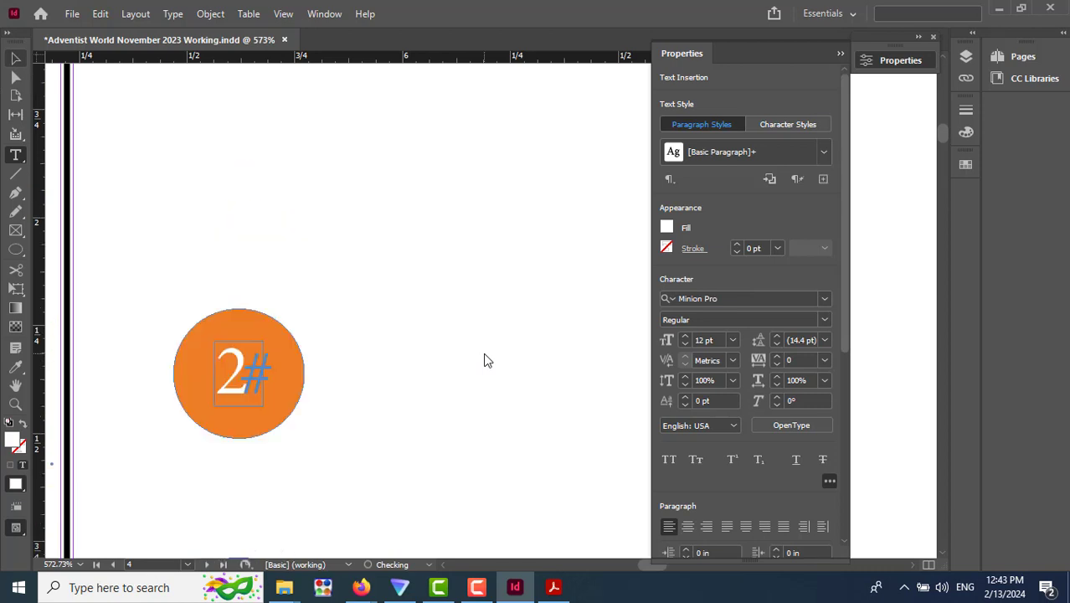
{"action": "scroll", "coordinate": [484, 360], "scroll_direction": "up", "scroll_amount": 5}
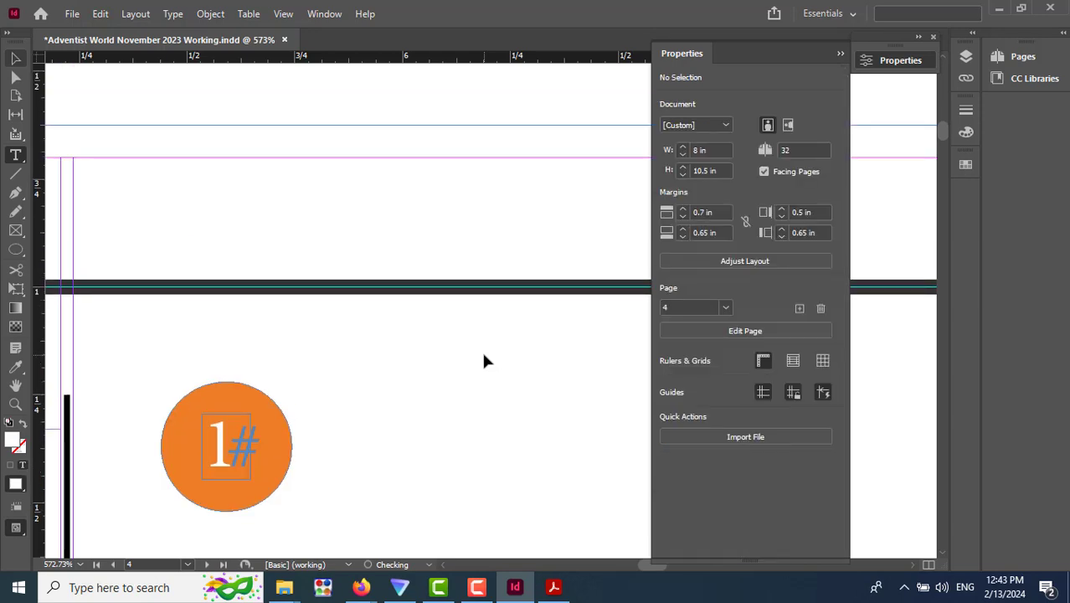
Draw an octagon about 0.238 in wide and 0.255 in high beside the number 1 marker with the Polygon tool.
{"action": "key", "text": "v"}
{"action": "scroll", "coordinate": [232, 374], "scroll_direction": "down", "scroll_amount": 3}
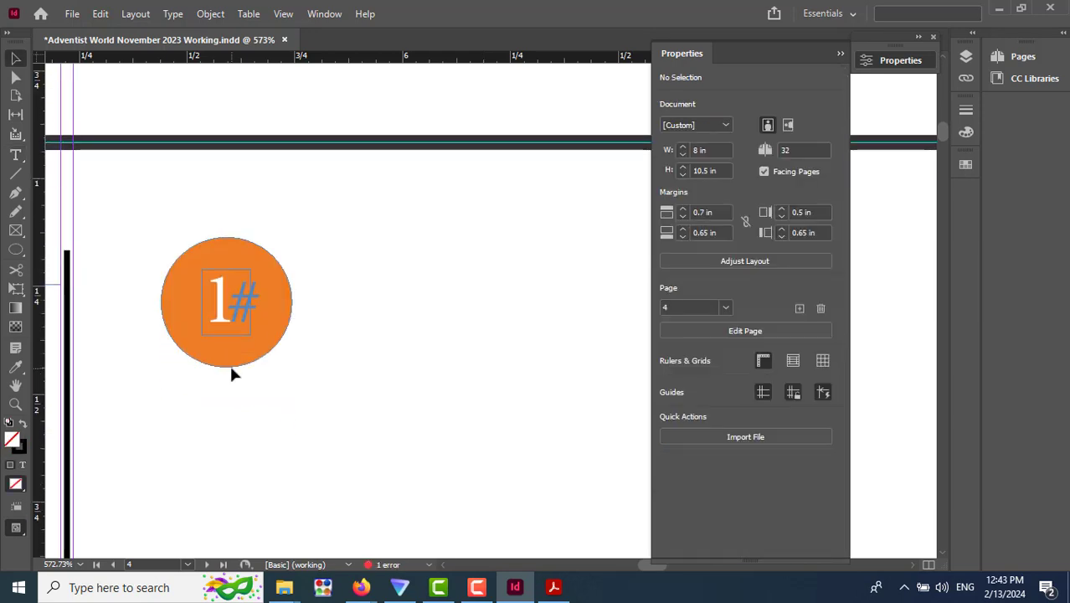
{"action": "scroll", "coordinate": [232, 373], "scroll_direction": "down", "scroll_amount": 2}
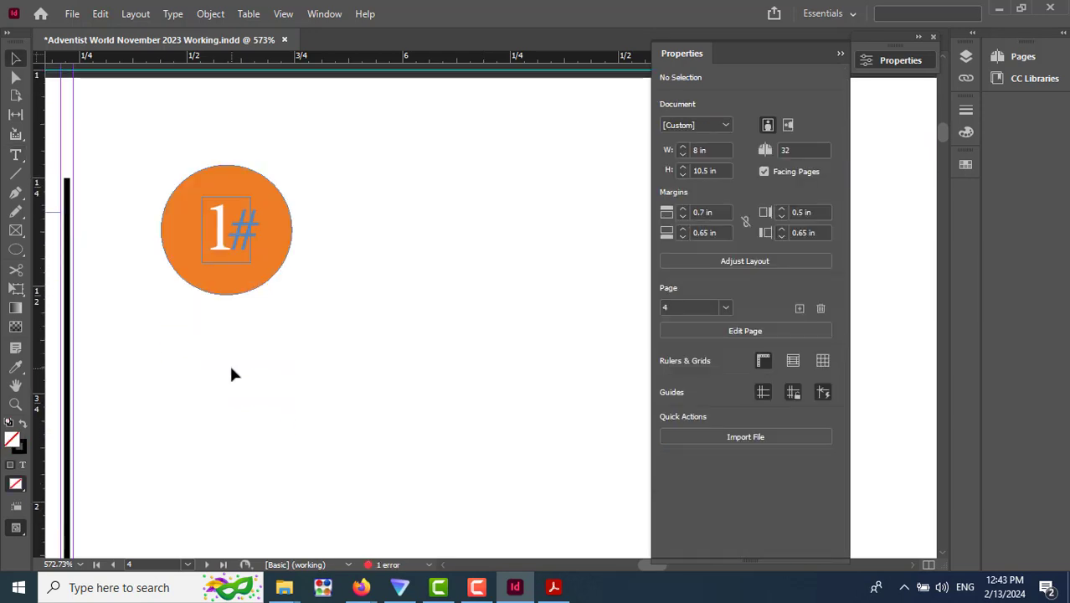
{"action": "left_click", "coordinate": [14, 251]}
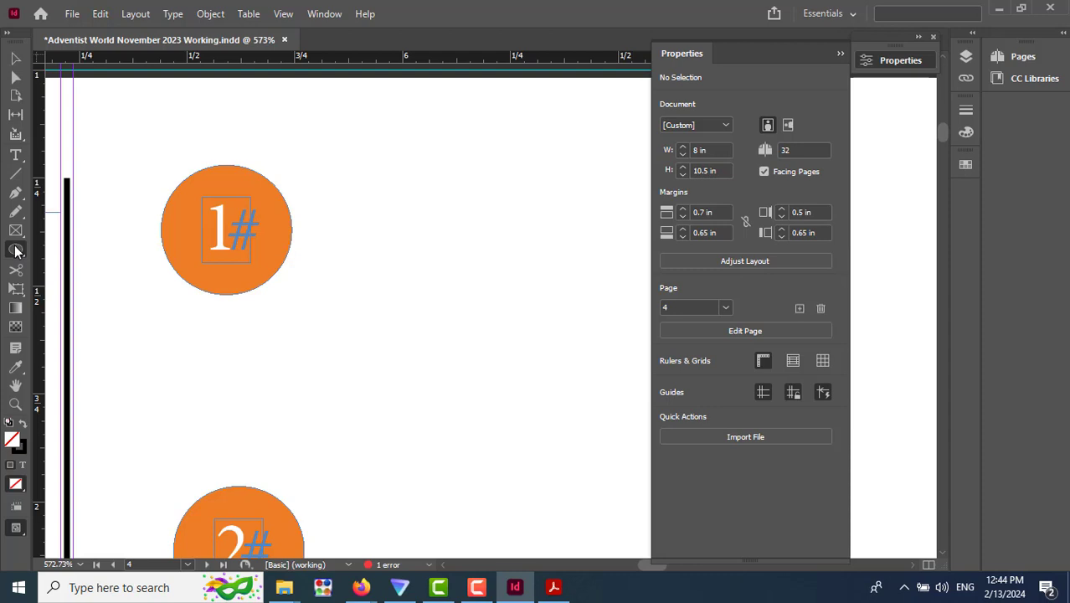
{"action": "left_click", "coordinate": [15, 251]}
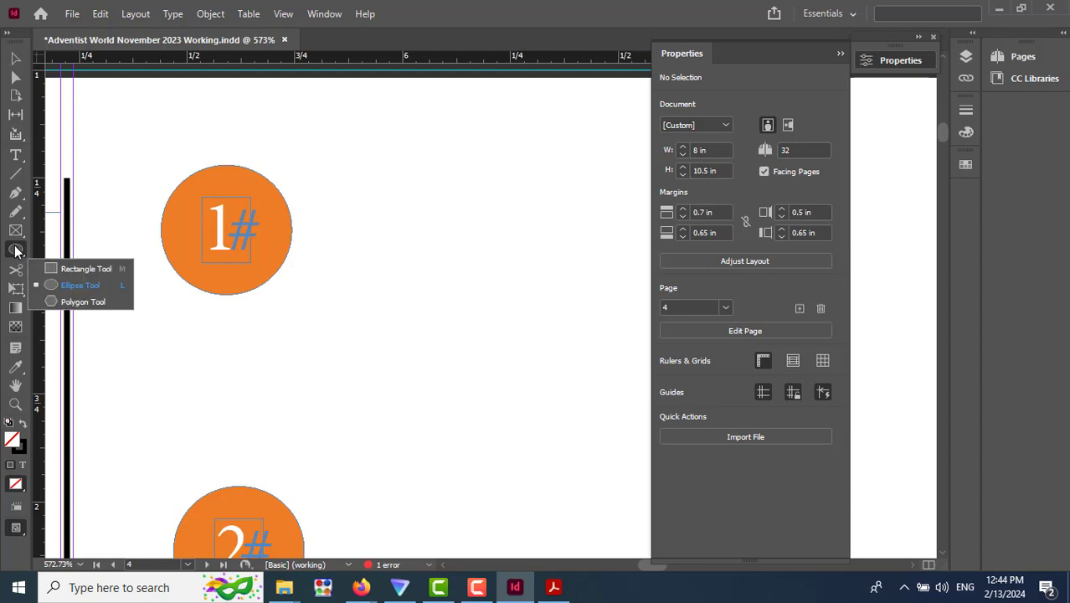
{"action": "left_click", "coordinate": [57, 301]}
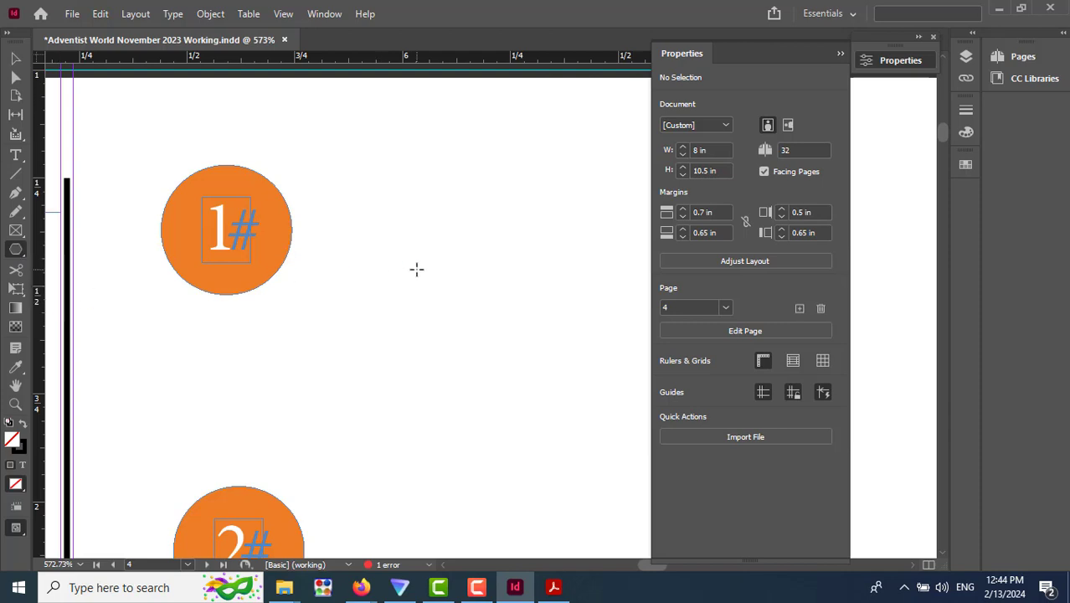
{"action": "left_click_drag", "start_coordinate": [417, 269], "coordinate": [519, 381]}
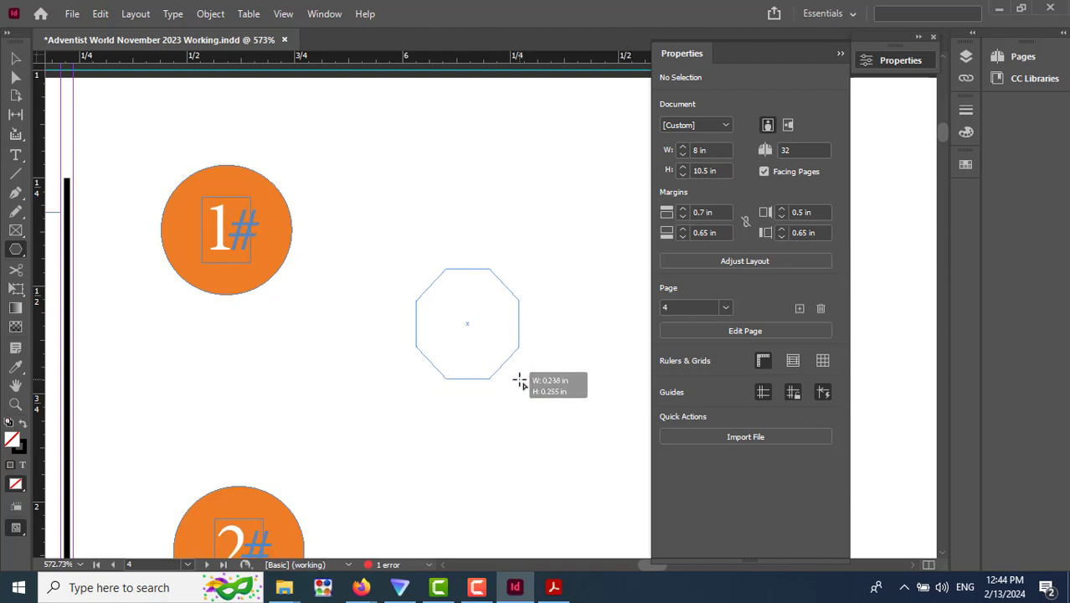
{"action": "key", "text": "Right"}
{"action": "left_click_drag", "start_coordinate": [519, 382], "coordinate": [519, 380]}
{"action": "key", "text": "Right"}
{"action": "key", "text": "Up"}
{"action": "key", "text": "Up"}
{"action": "key", "text": "Up"}
{"action": "key", "text": "Up"}
{"action": "key", "text": "Down"}
{"action": "key", "text": "Down"}
{"action": "key", "text": "Down"}
{"action": "key", "text": "Down"}
{"action": "key", "text": "Left"}
{"action": "key", "text": "Left"}
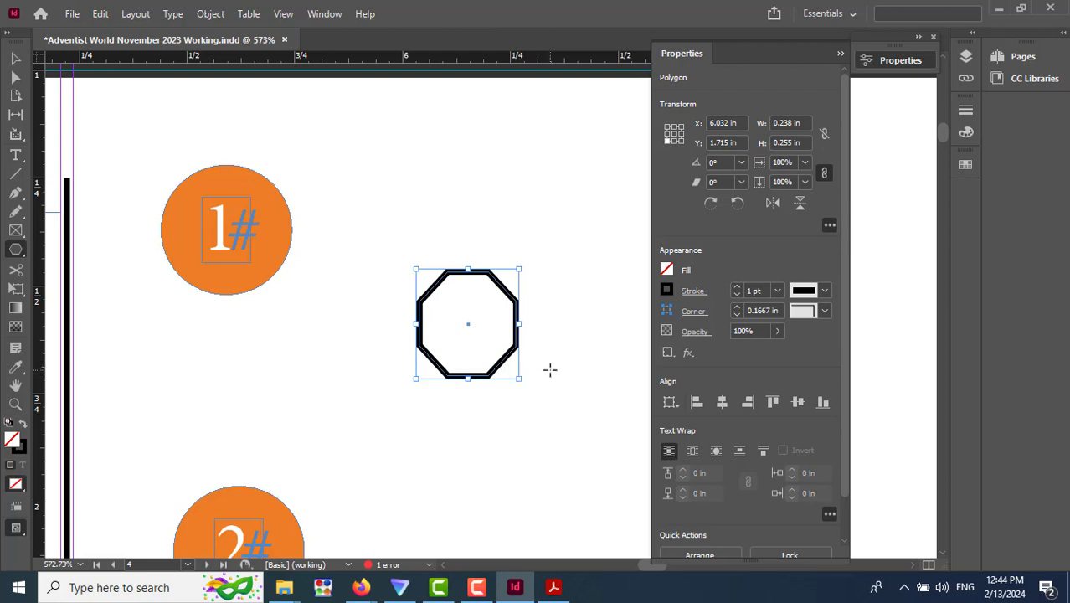
Convert the octagon to a triangle and rotate it -90° so that it points to the right.
{"action": "scroll", "coordinate": [550, 370], "scroll_direction": "down", "scroll_amount": 2}
{"action": "scroll", "coordinate": [550, 369], "scroll_direction": "up", "scroll_amount": 2}
{"action": "scroll", "coordinate": [811, 380], "scroll_direction": "down", "scroll_amount": 1}
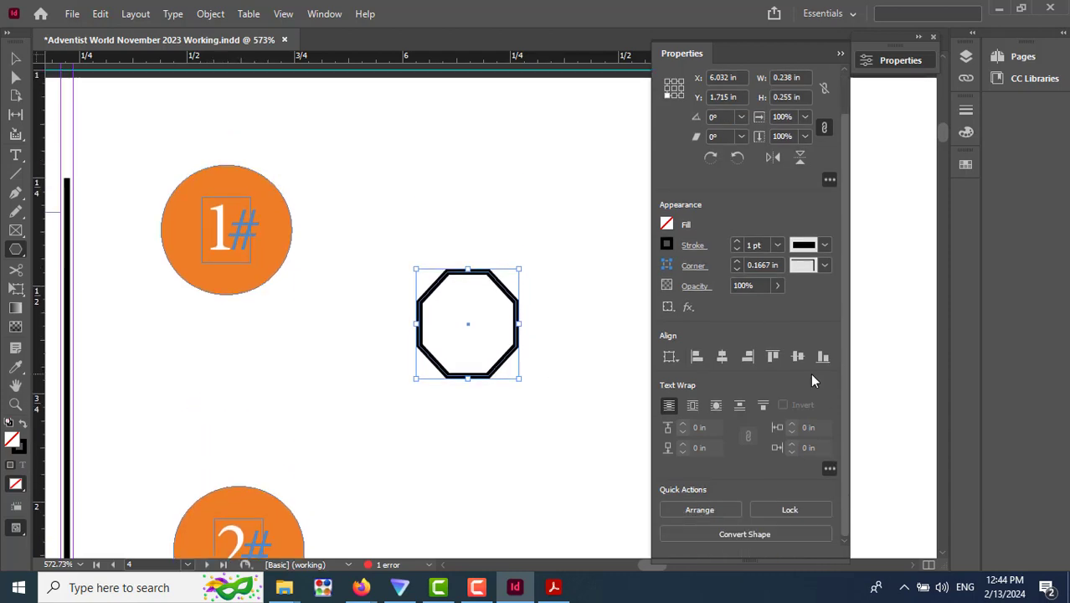
{"action": "scroll", "coordinate": [811, 380], "scroll_direction": "up", "scroll_amount": 1}
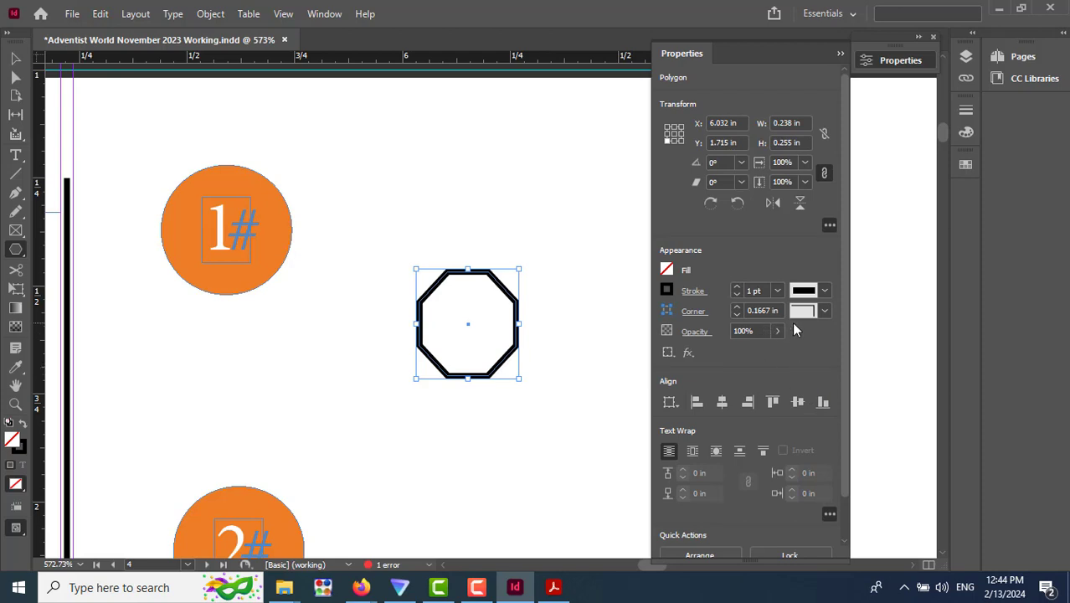
{"action": "scroll", "coordinate": [793, 332], "scroll_direction": "down", "scroll_amount": 1}
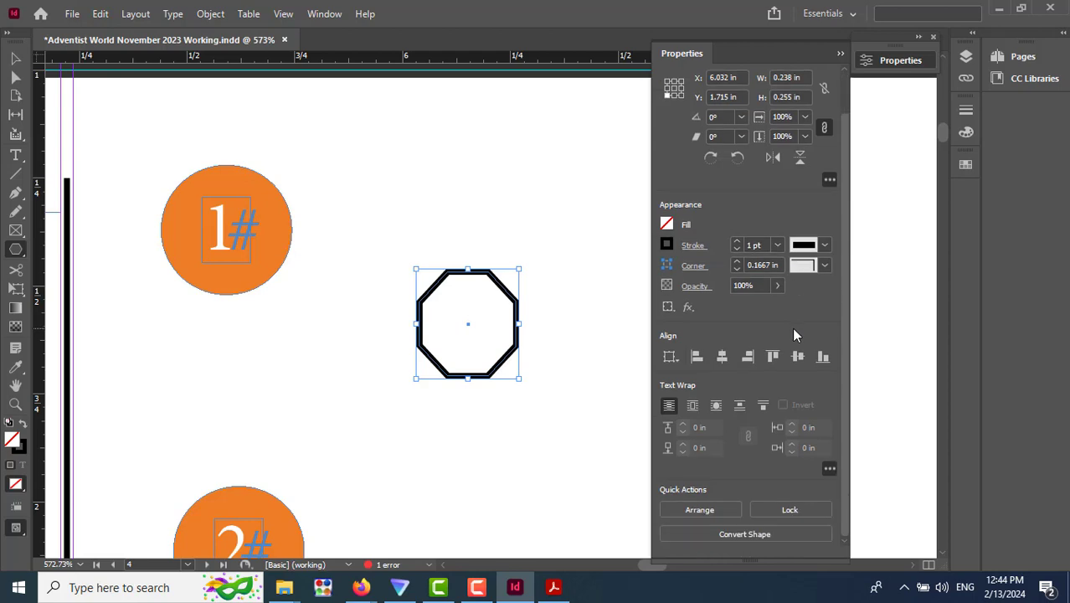
{"action": "left_click", "coordinate": [748, 535]}
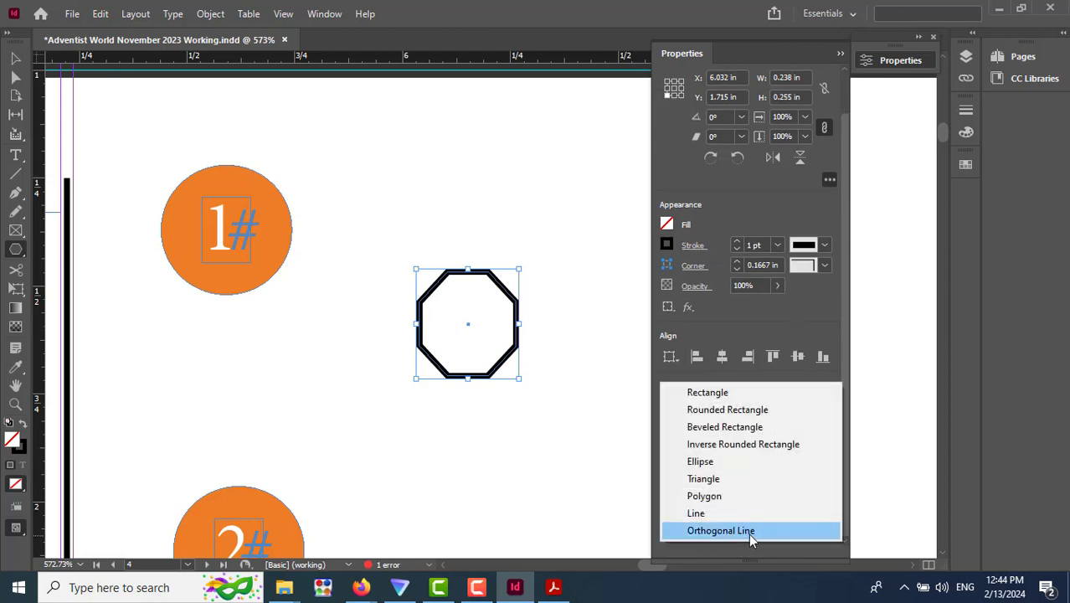
{"action": "left_click", "coordinate": [702, 479]}
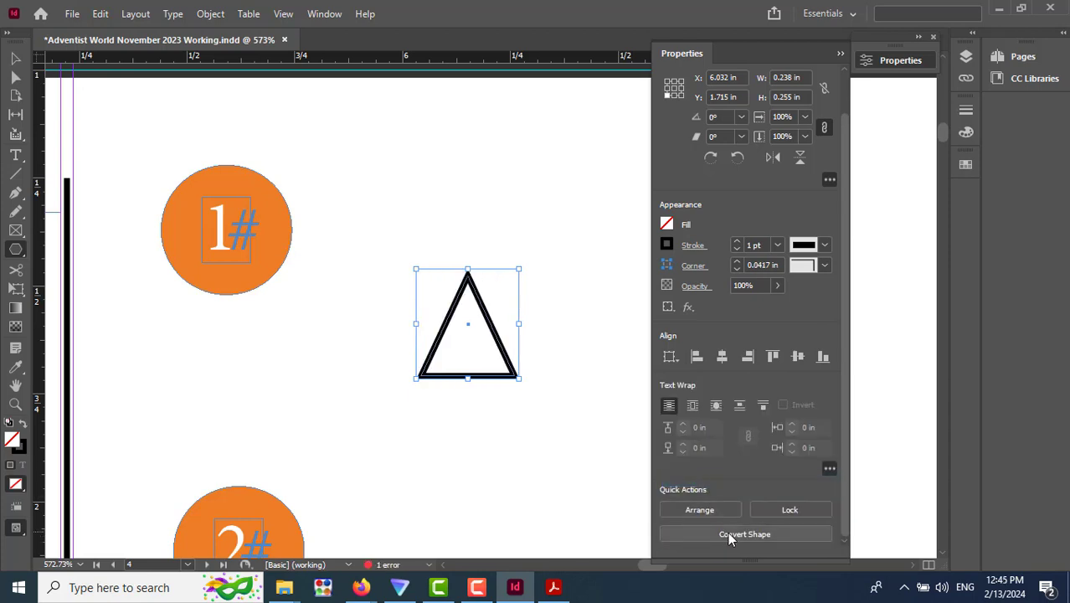
{"action": "left_click", "coordinate": [15, 59]}
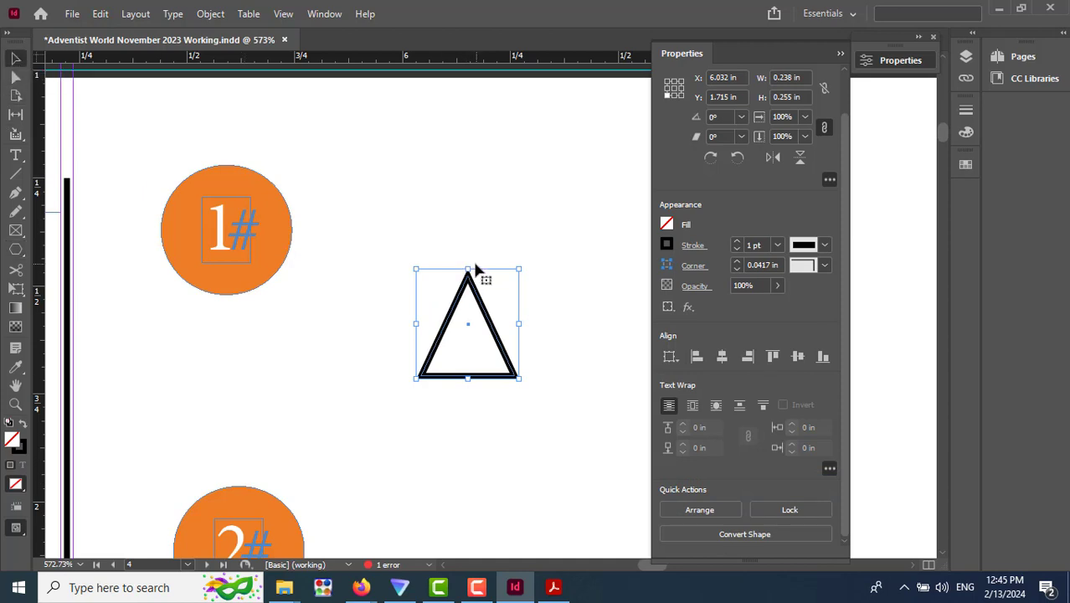
{"action": "left_click_drag", "start_coordinate": [521, 263], "coordinate": [528, 403]}
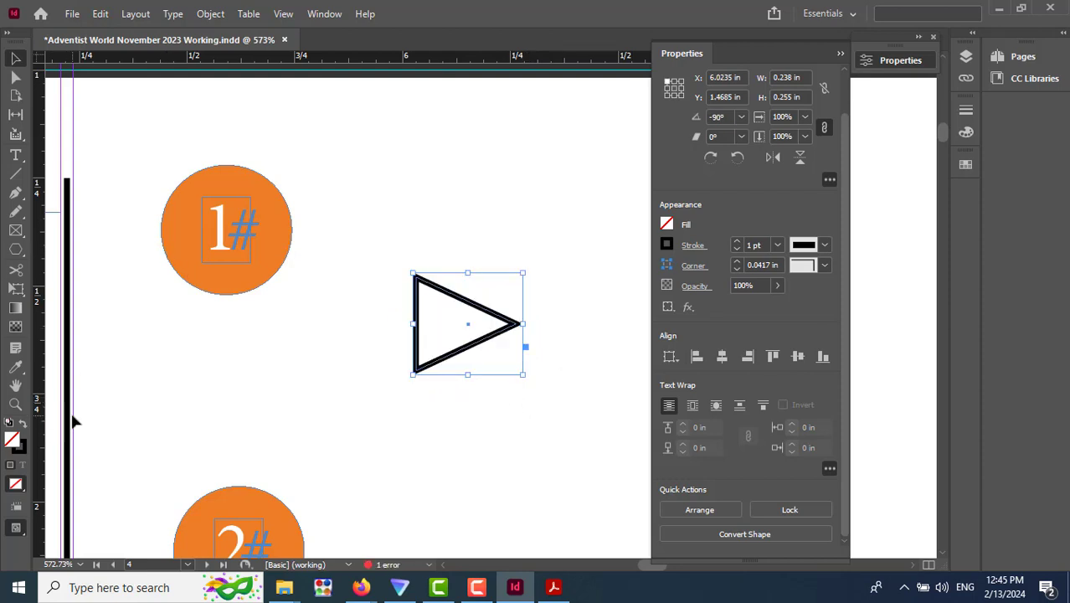
Give the triangle a solid orange-red fill without a stroke and shorten it horizontally to about 0.18 in.
{"action": "left_click", "coordinate": [22, 425]}
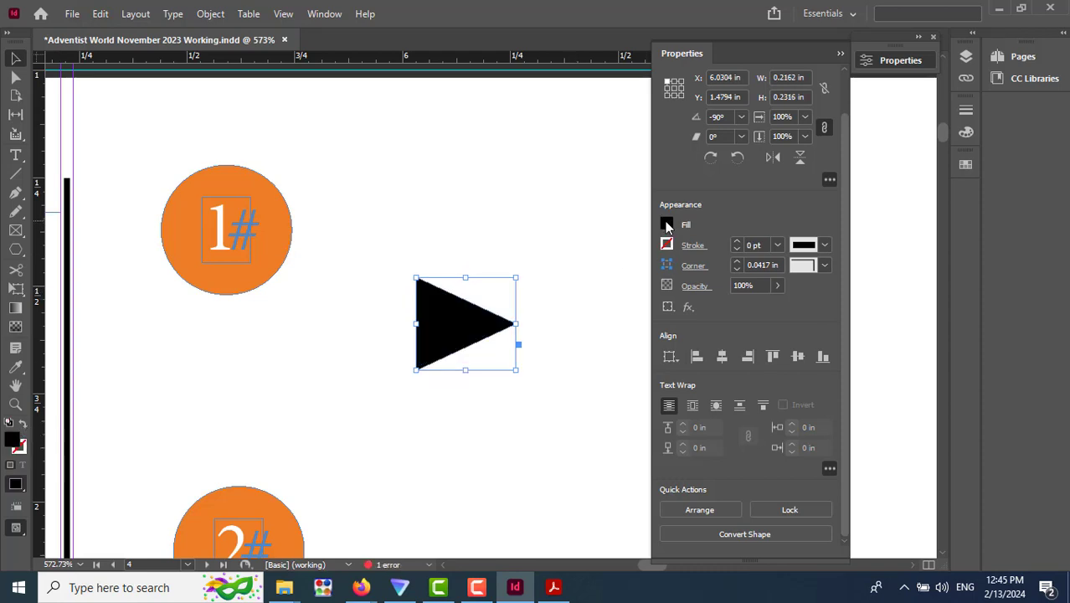
{"action": "left_click", "coordinate": [666, 225]}
{"action": "left_click", "coordinate": [666, 226]}
{"action": "left_click", "coordinate": [666, 225]}
{"action": "scroll", "coordinate": [565, 428], "scroll_direction": "down", "scroll_amount": 1}
{"action": "scroll", "coordinate": [553, 426], "scroll_direction": "down", "scroll_amount": 3}
{"action": "left_click", "coordinate": [506, 421]}
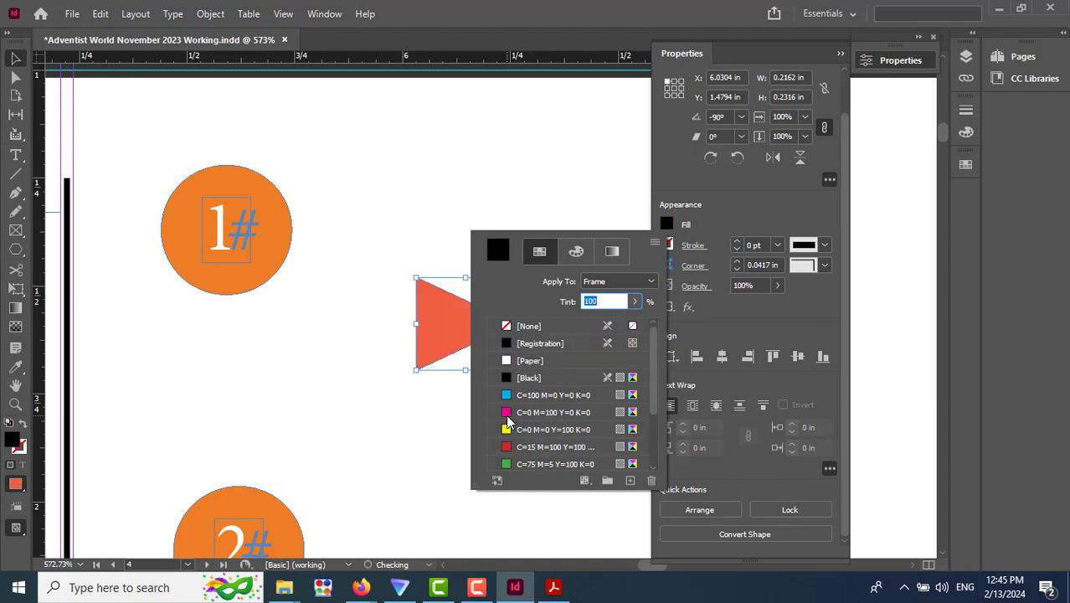
{"action": "left_click", "coordinate": [727, 228]}
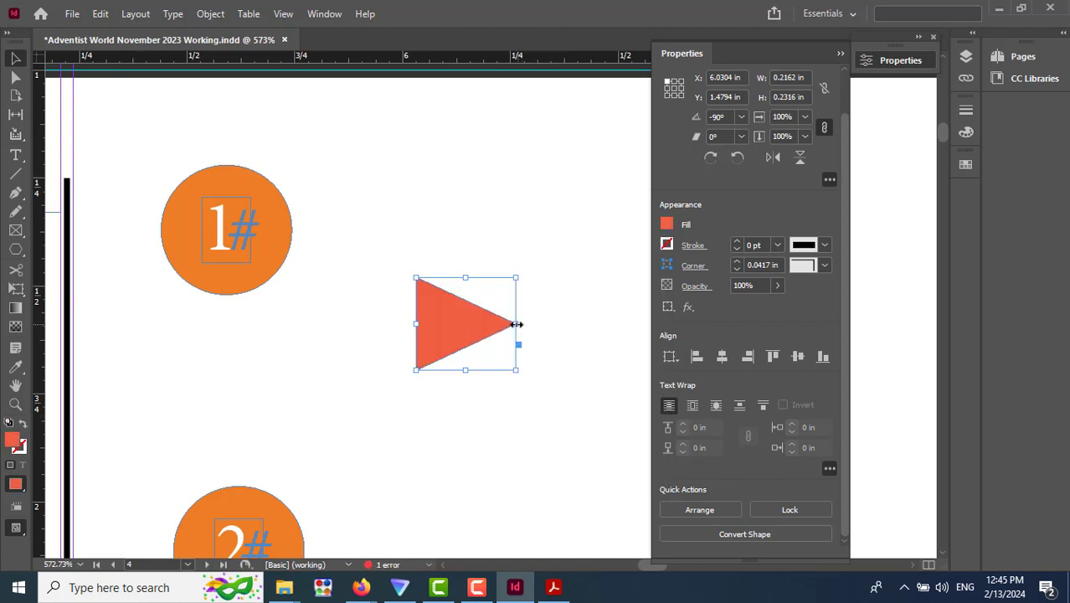
{"action": "left_click_drag", "start_coordinate": [516, 324], "coordinate": [495, 324]}
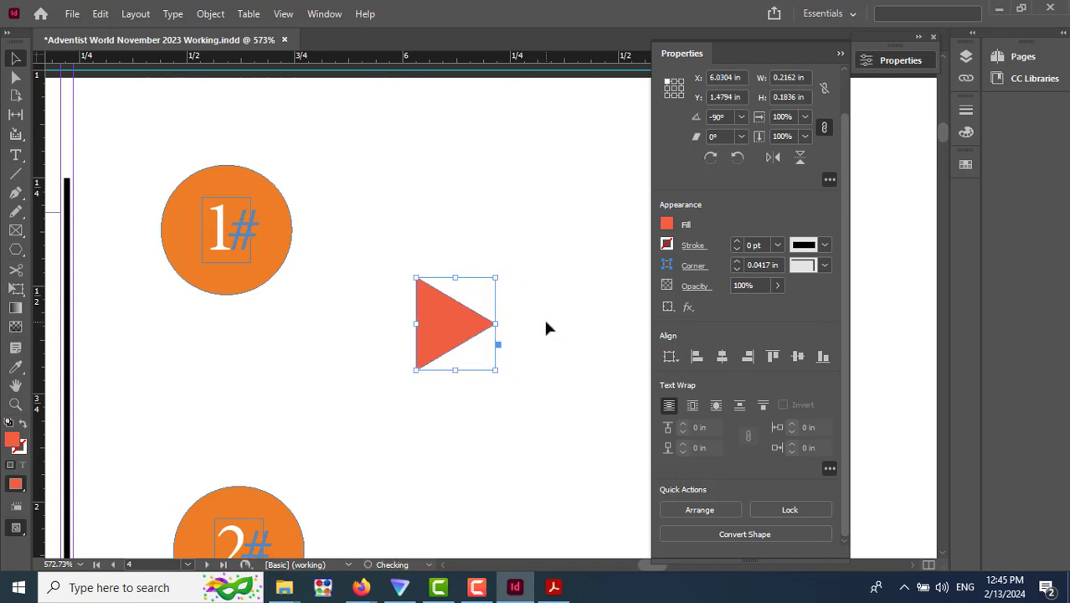
{"action": "left_click", "coordinate": [545, 329]}
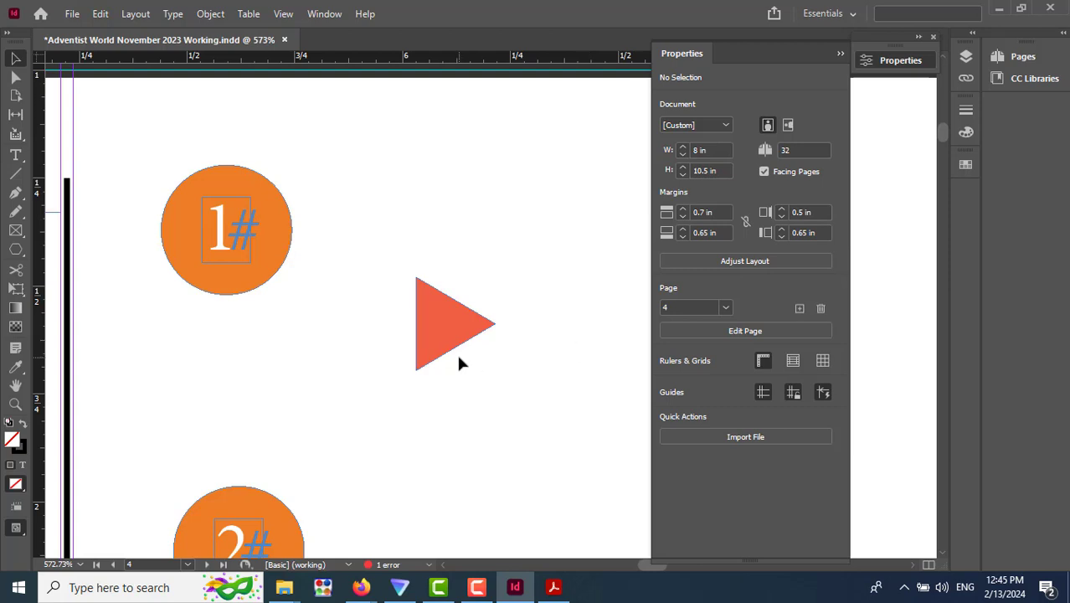
Check the class call in the Google Meet window, then return to the InDesign document and collapse the Properties panel.
{"action": "mouse_move", "coordinate": [363, 592]}
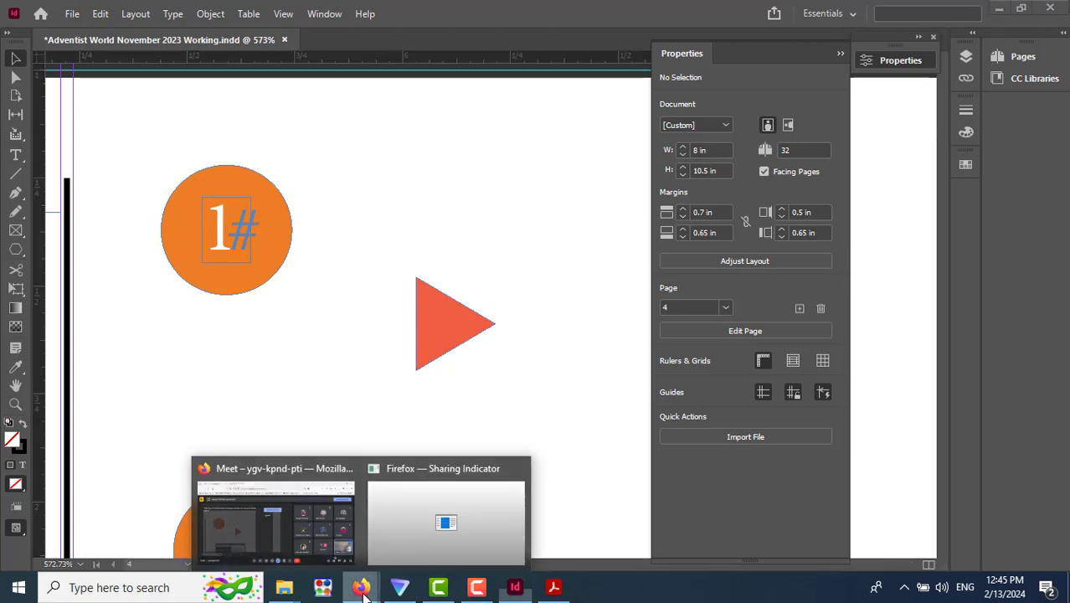
{"action": "left_click", "coordinate": [308, 544]}
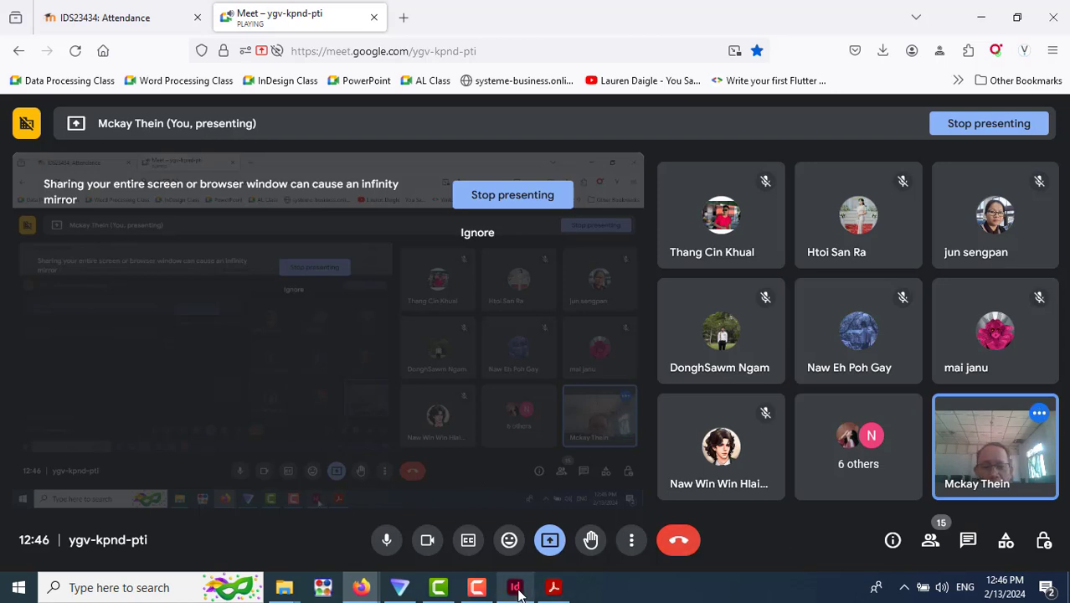
{"action": "mouse_move", "coordinate": [517, 590]}
{"action": "left_click", "coordinate": [535, 543]}
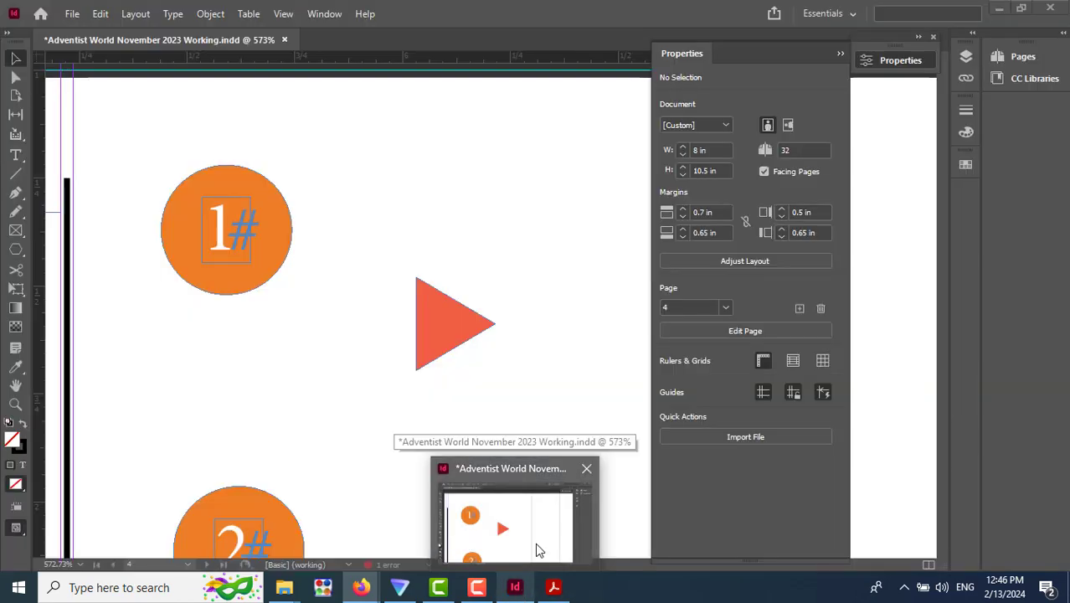
{"action": "left_click", "coordinate": [888, 65]}
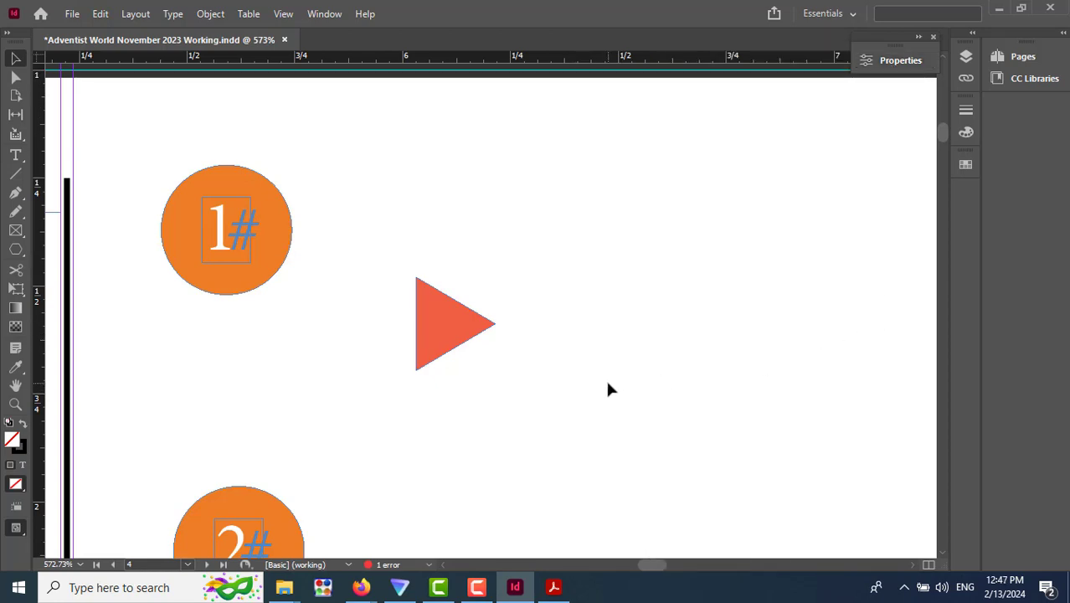
{"action": "mouse_move", "coordinate": [362, 588]}
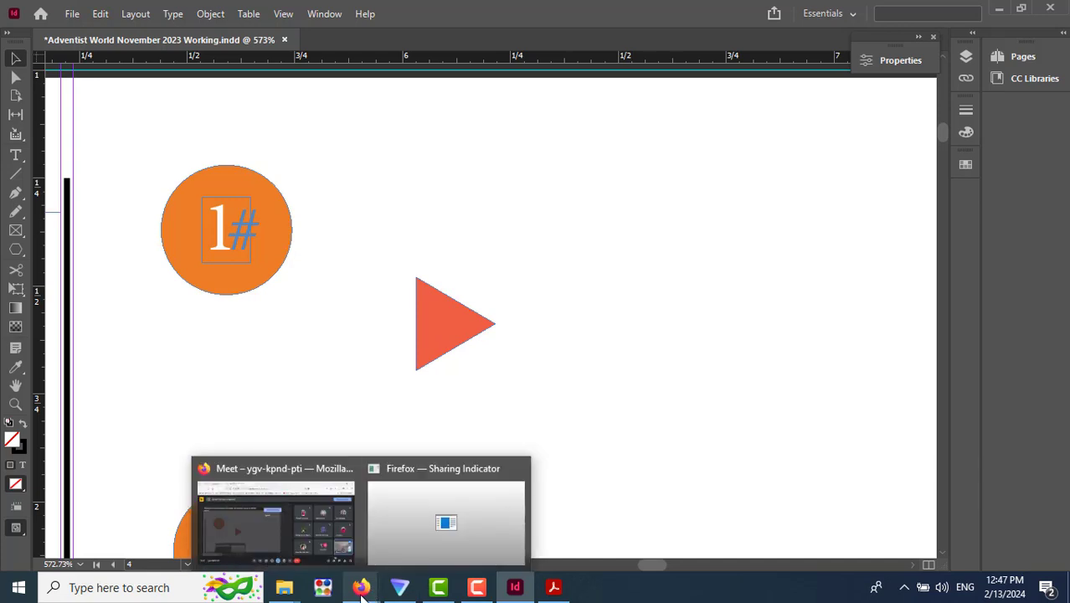
{"action": "left_click", "coordinate": [505, 511]}
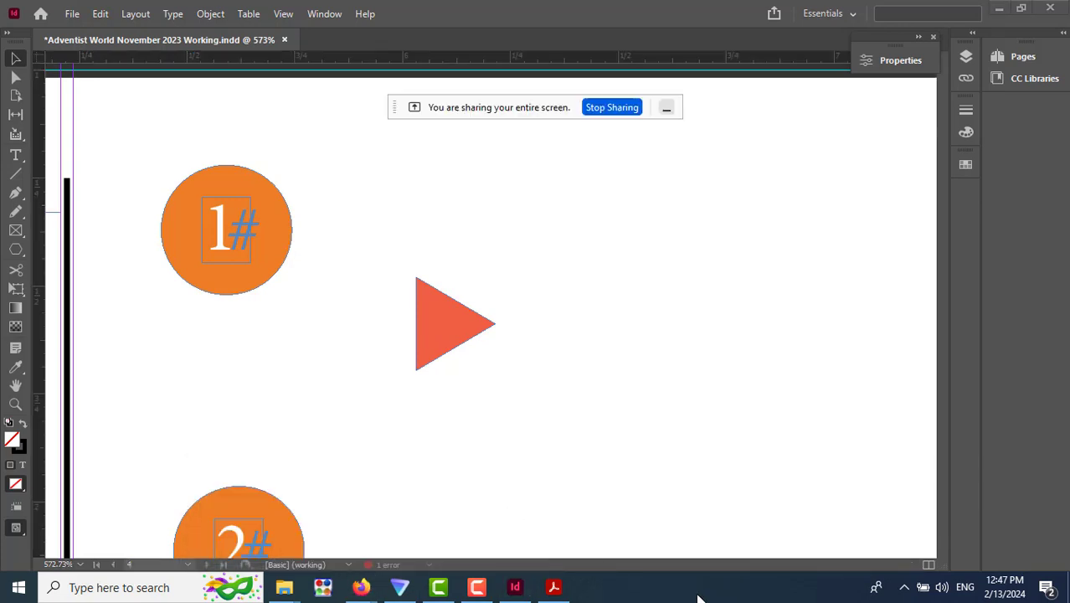
{"action": "left_click", "coordinate": [666, 109]}
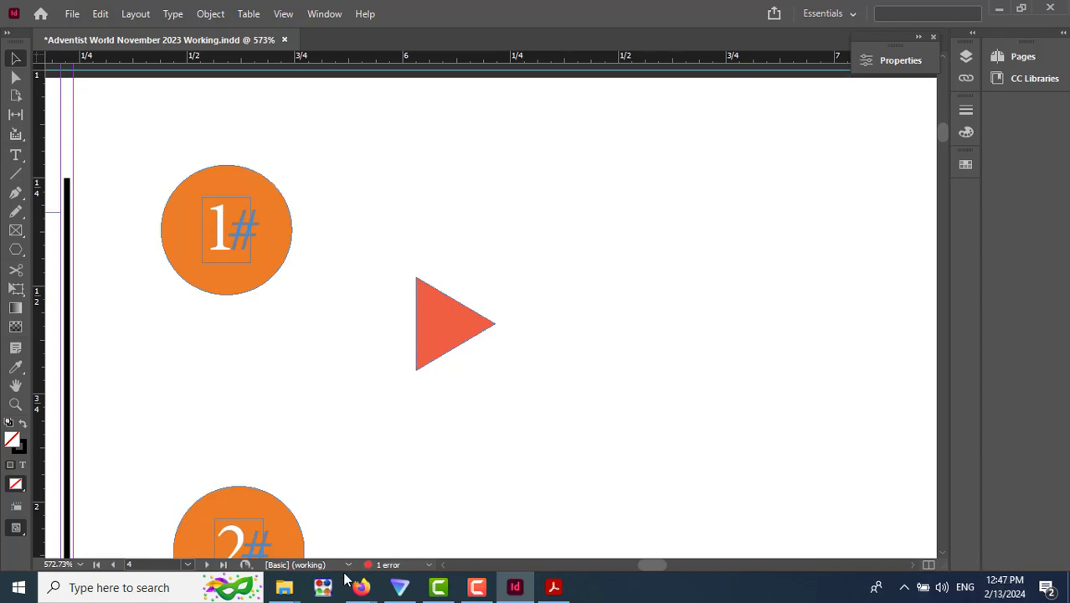
Switch to the Google Meet window in Firefox and check the current time and date in the system calendar.
{"action": "mouse_move", "coordinate": [365, 594]}
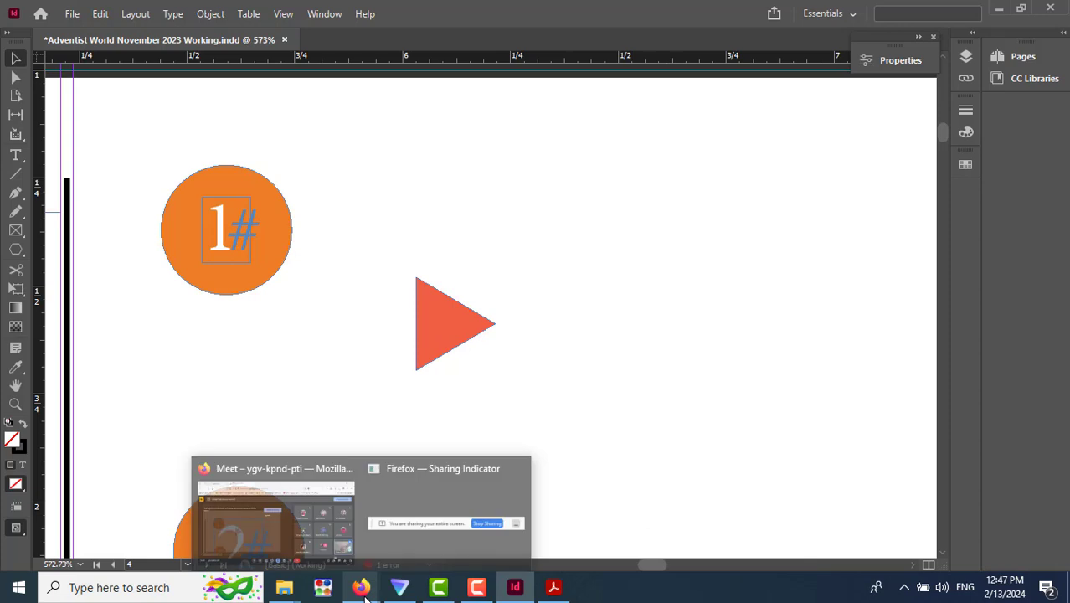
{"action": "left_click", "coordinate": [324, 516]}
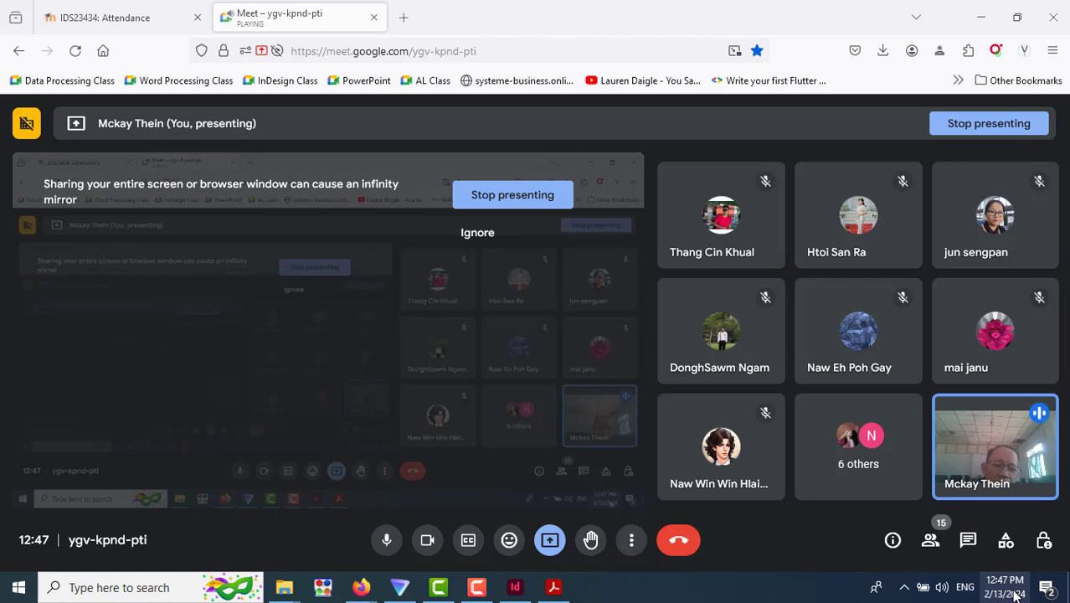
{"action": "left_click", "coordinate": [1015, 592]}
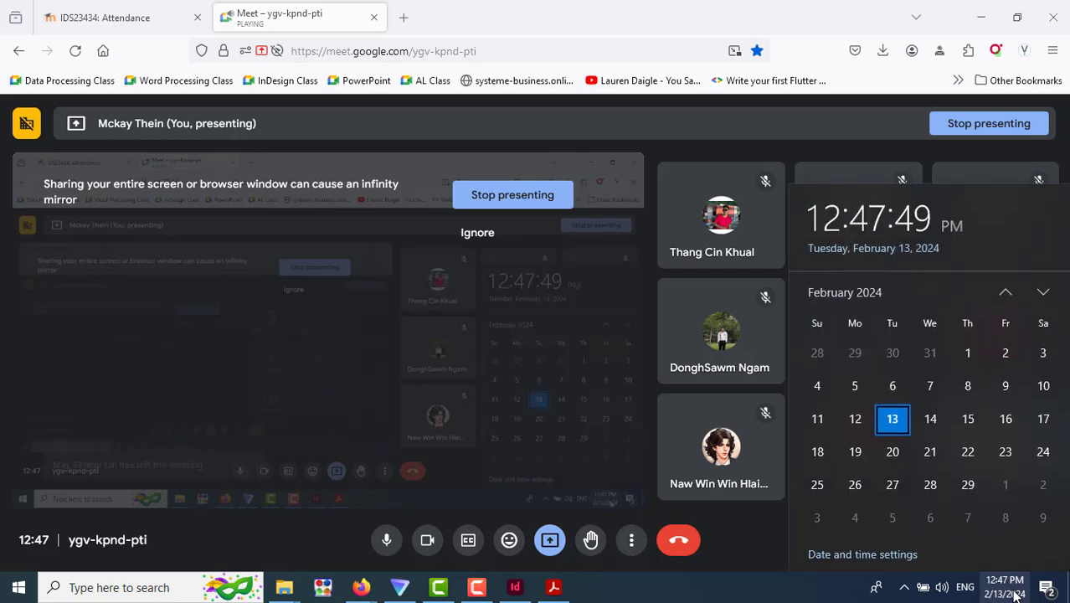
{"action": "left_click", "coordinate": [1015, 593]}
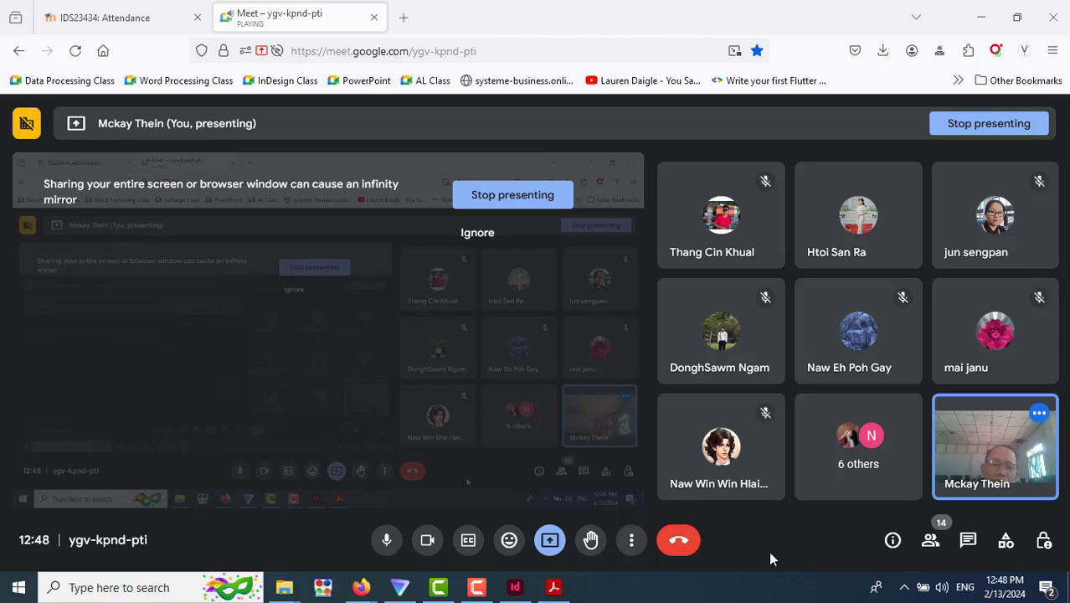
{"action": "left_click", "coordinate": [1005, 586]}
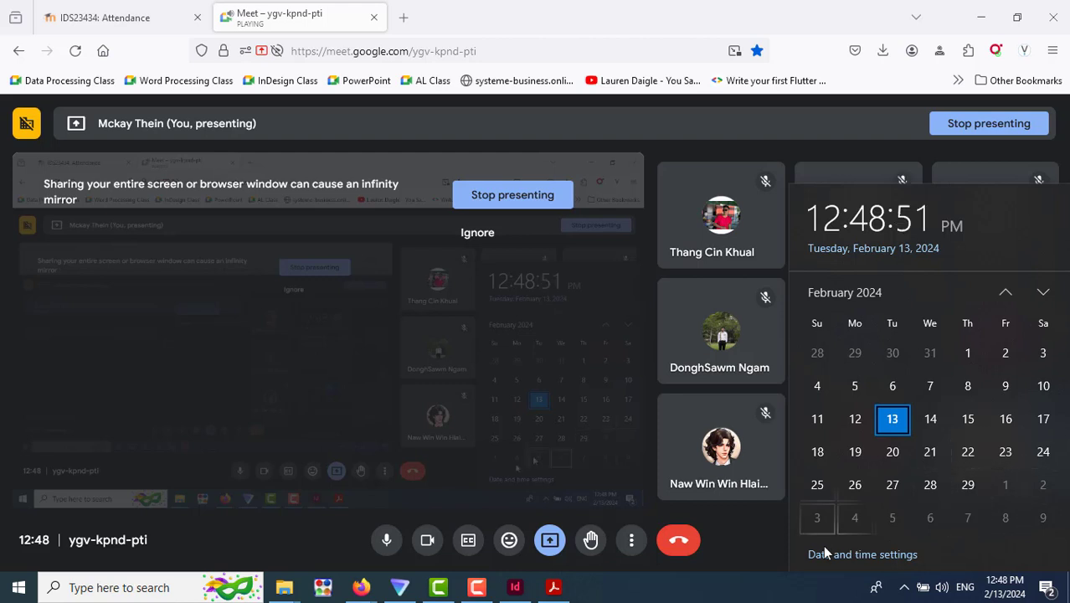
{"action": "left_click", "coordinate": [904, 590]}
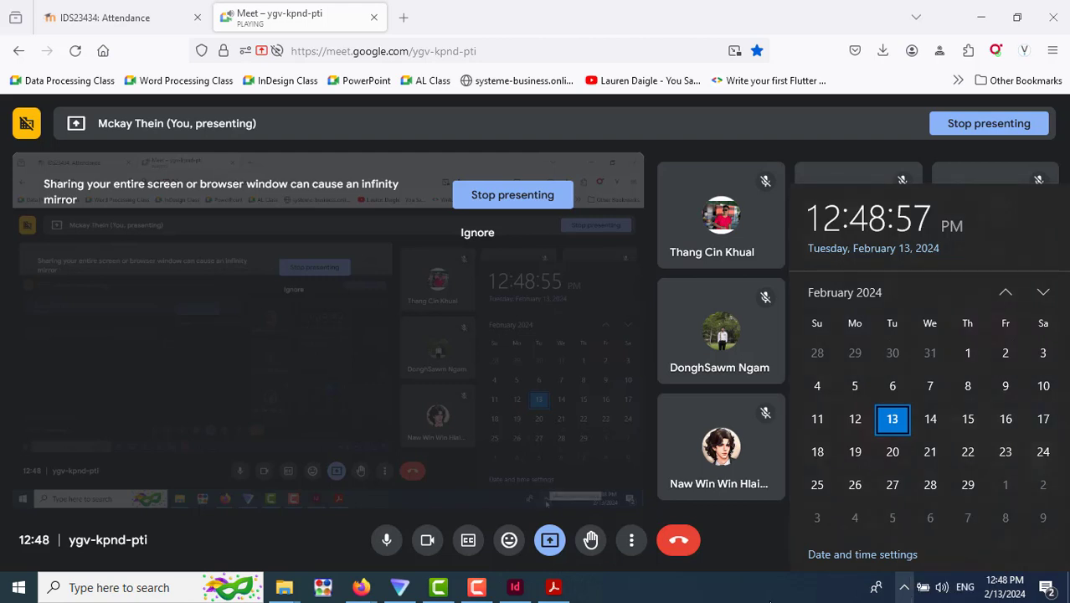
{"action": "left_click", "coordinate": [636, 592]}
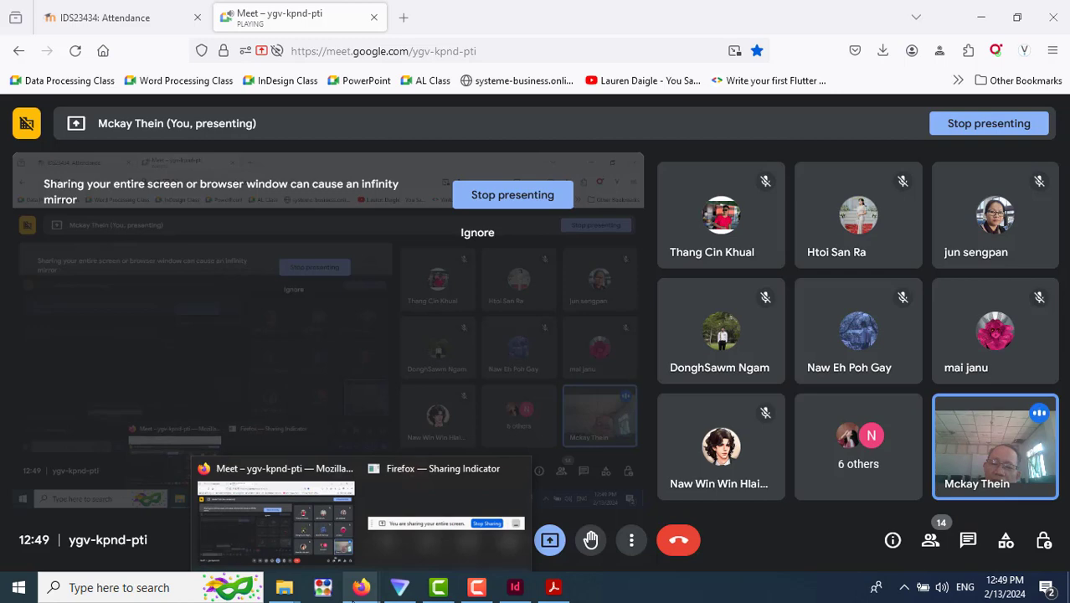
Switch to the Adventist World Journal Project November 2023 folder in File Explorer and maximize its window.
{"action": "mouse_move", "coordinate": [282, 596]}
{"action": "left_click", "coordinate": [228, 539]}
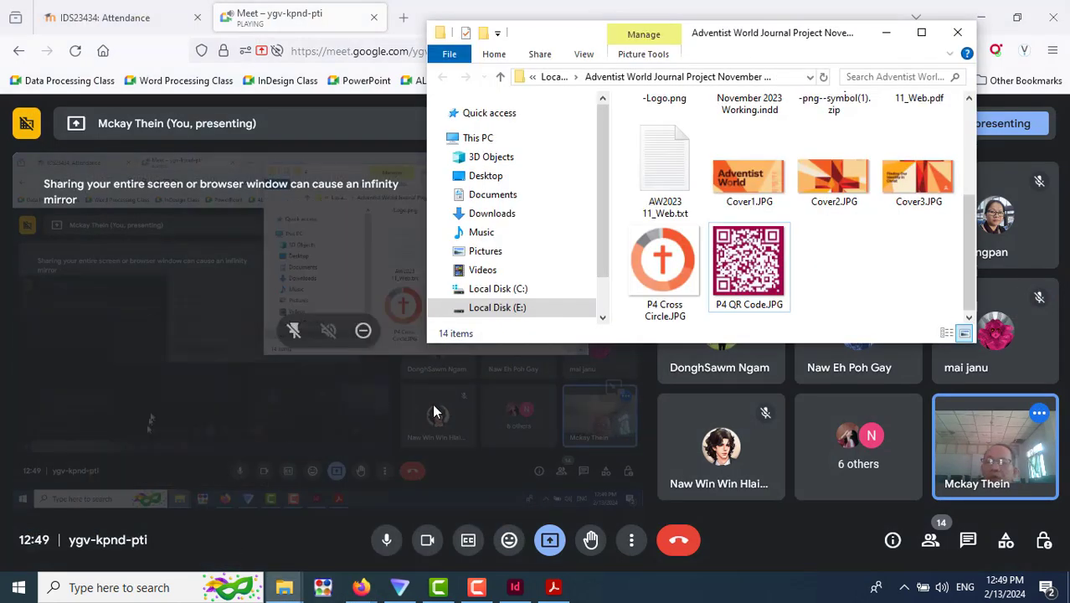
{"action": "left_click", "coordinate": [921, 32]}
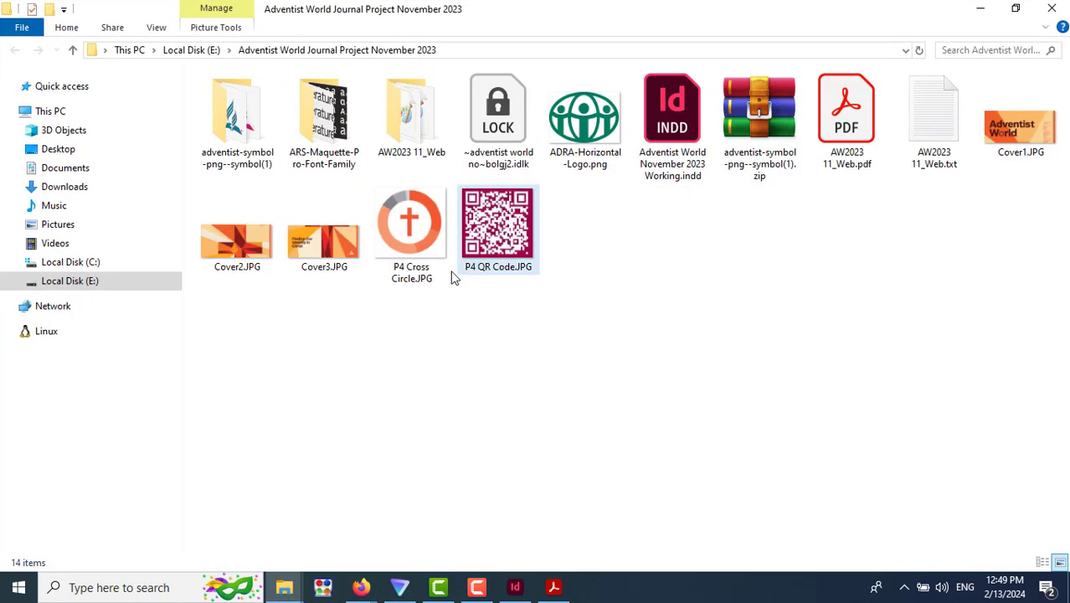
Open Local Disk (C:), then switch to InDesign and close the Adventist World November 2023 Working document without saving.
{"action": "left_click", "coordinate": [72, 265]}
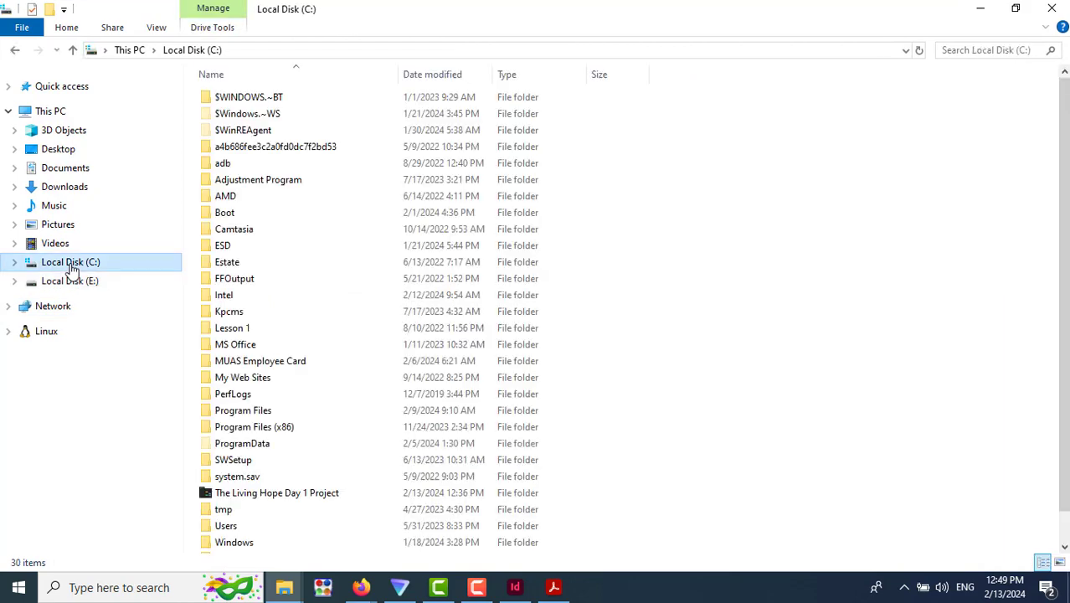
{"action": "left_click", "coordinate": [515, 586]}
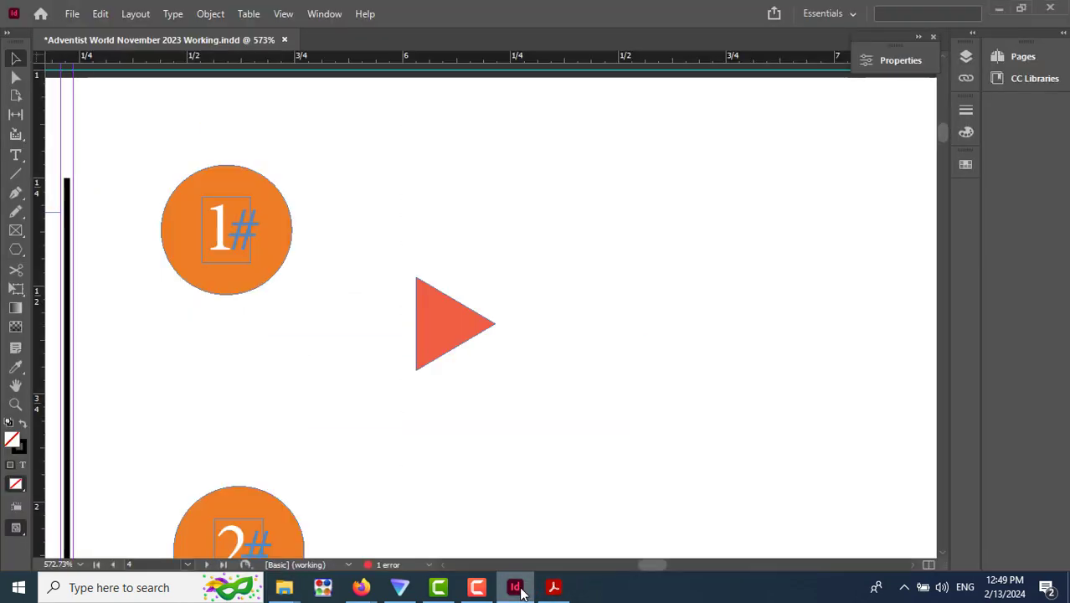
{"action": "left_click", "coordinate": [284, 40]}
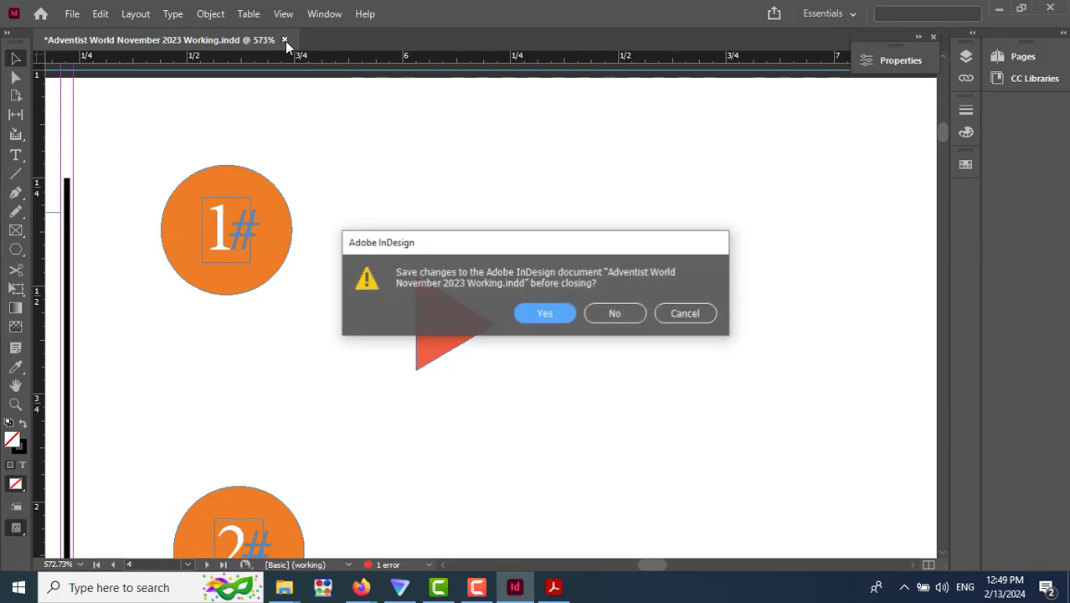
{"action": "left_click", "coordinate": [634, 318]}
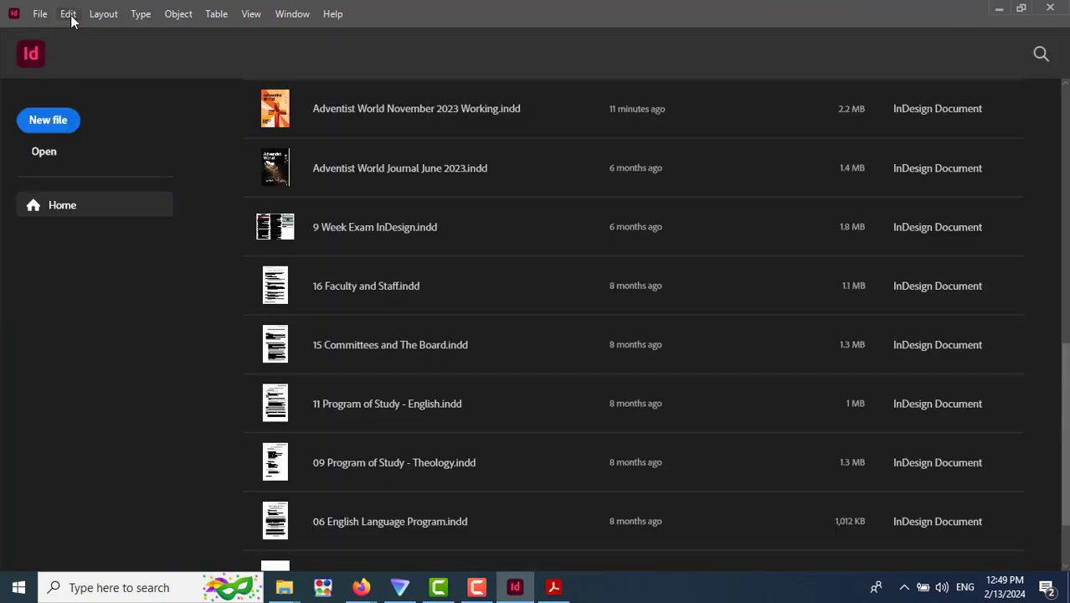
Start a new document from the [Default] document preset and move its settings dialog aside.
{"action": "left_click", "coordinate": [38, 15]}
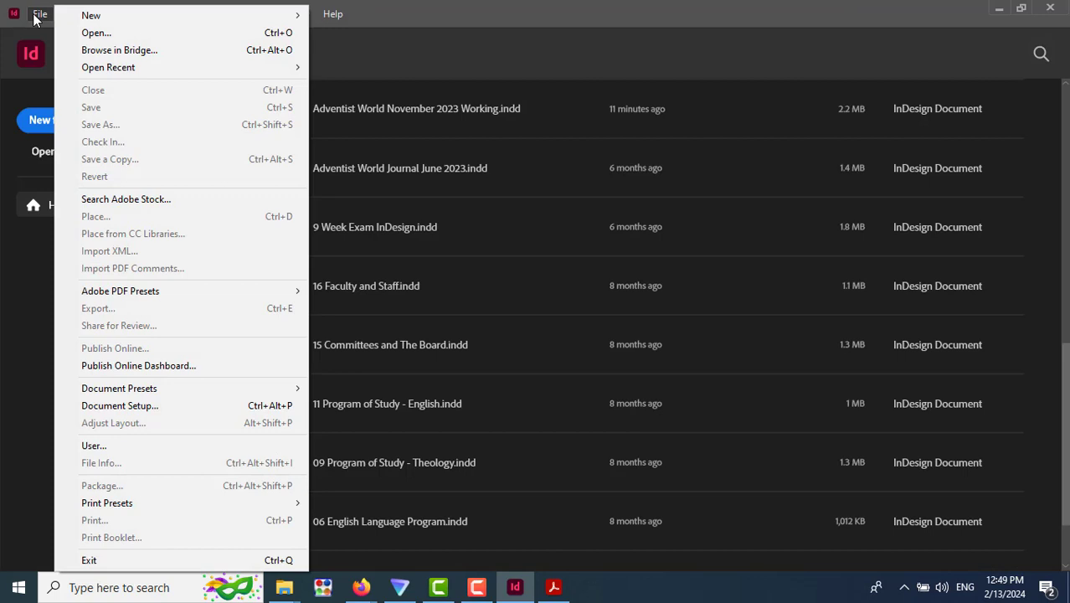
{"action": "mouse_move", "coordinate": [213, 387]}
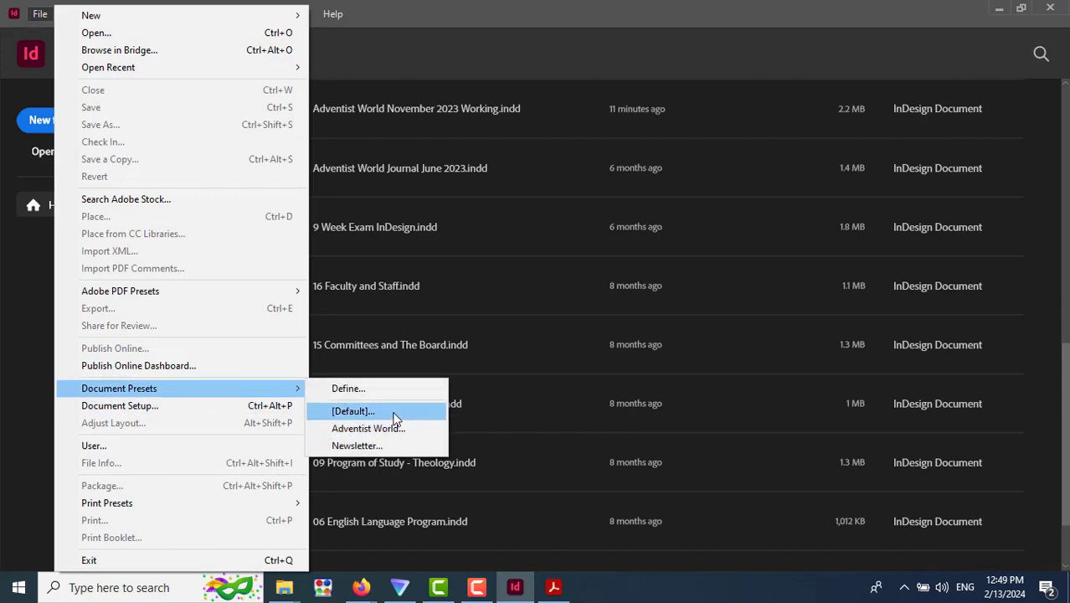
{"action": "left_click", "coordinate": [394, 413]}
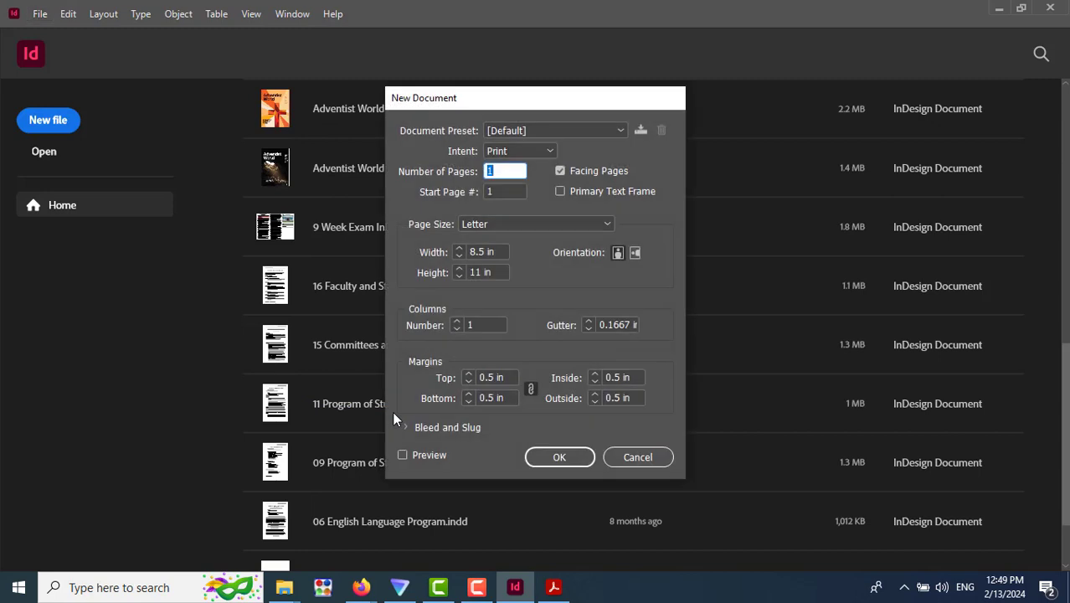
{"action": "left_click_drag", "start_coordinate": [580, 103], "coordinate": [724, 123]}
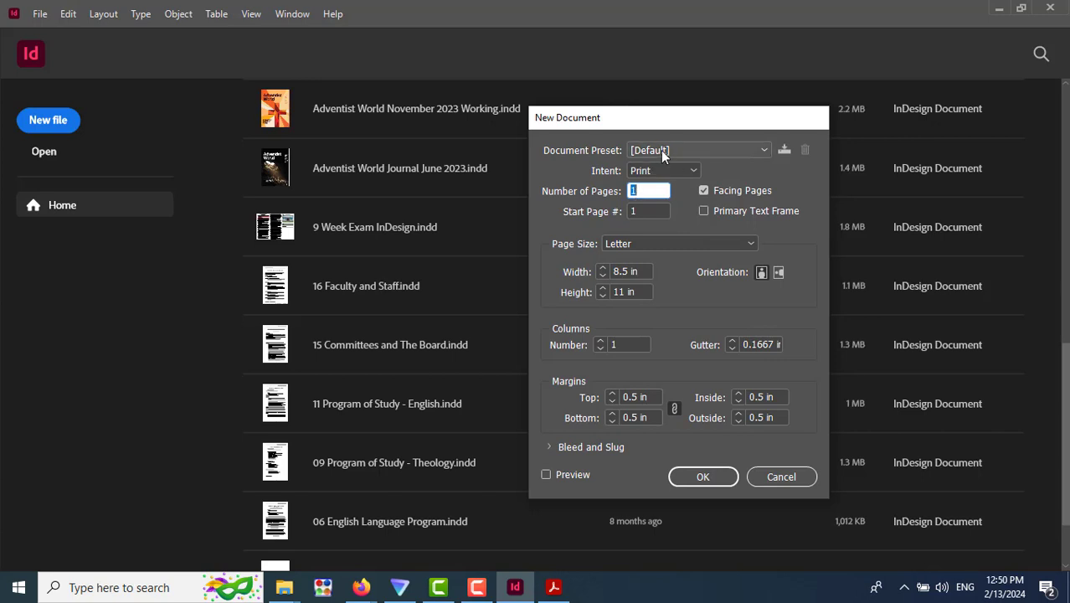
{"action": "left_click_drag", "start_coordinate": [677, 120], "coordinate": [633, 138]}
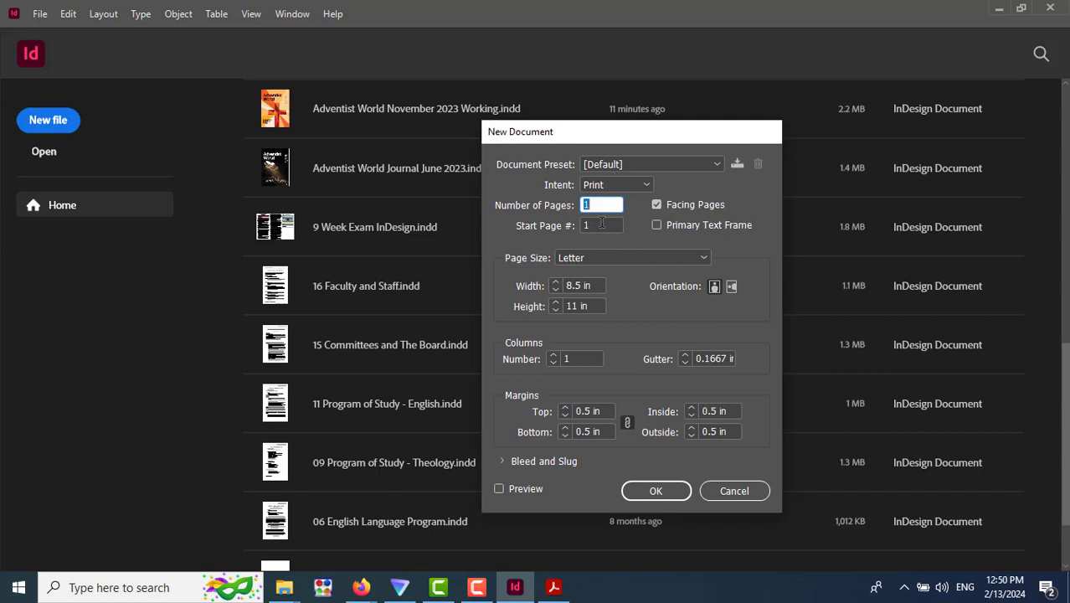
Review the available Intent options for the new document and leave it on Print.
{"action": "left_click", "coordinate": [635, 187]}
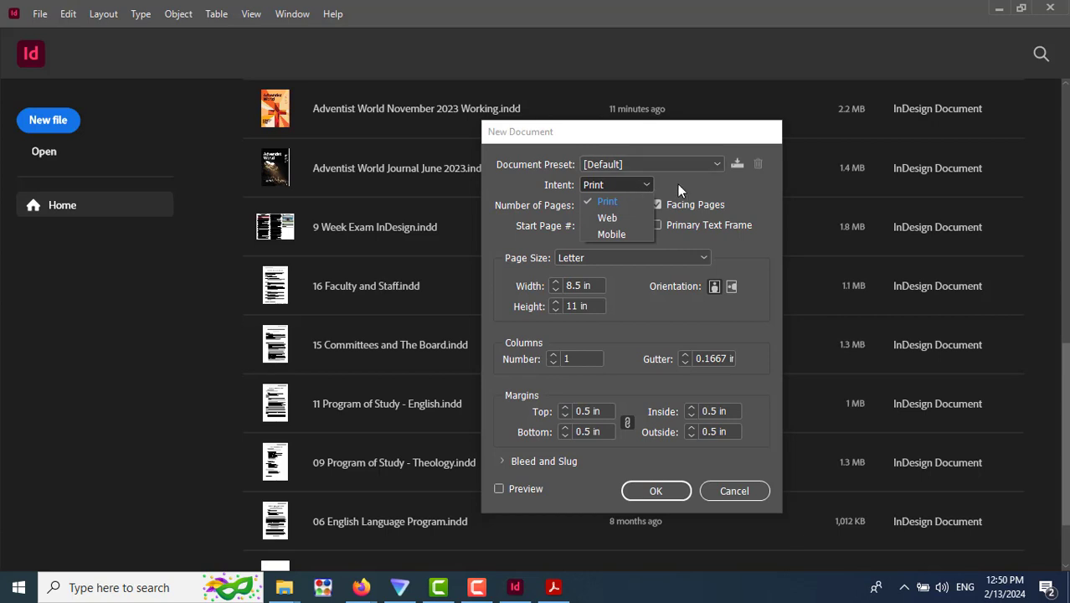
{"action": "left_click", "coordinate": [677, 184]}
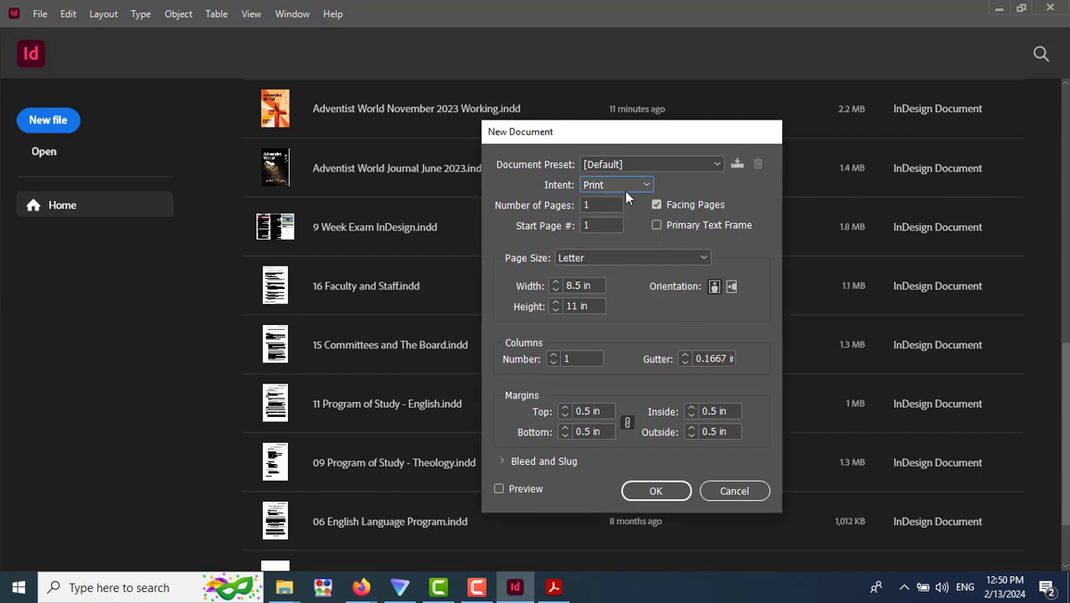
{"action": "left_click", "coordinate": [638, 184]}
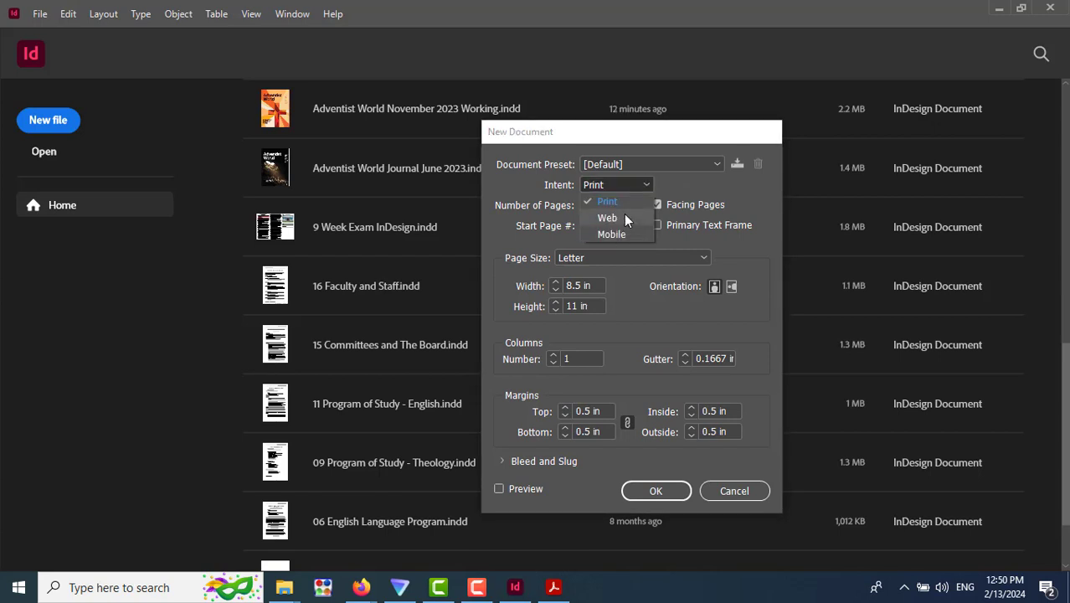
{"action": "left_click", "coordinate": [696, 184]}
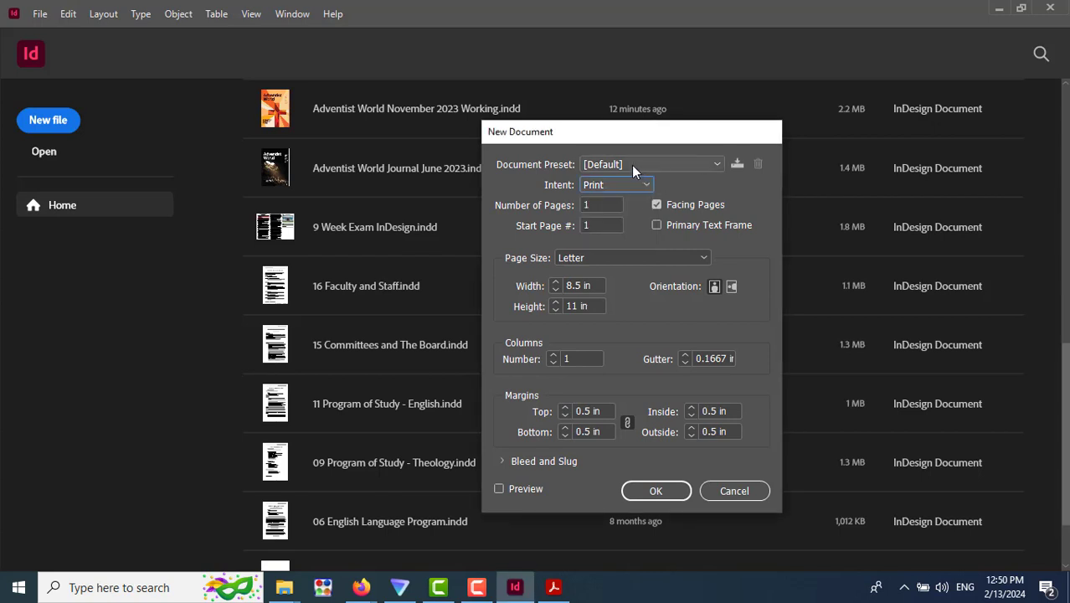
Set the new document to 60 pages with the A4 page size.
{"action": "left_click", "coordinate": [602, 204]}
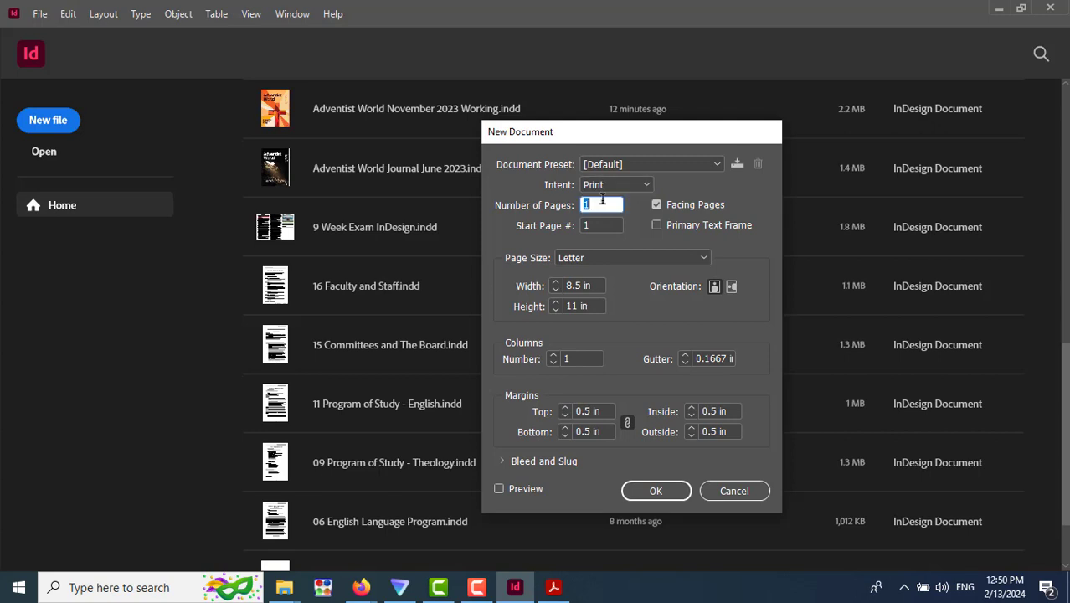
{"action": "type", "text": "60"}
{"action": "left_click", "coordinate": [625, 237]}
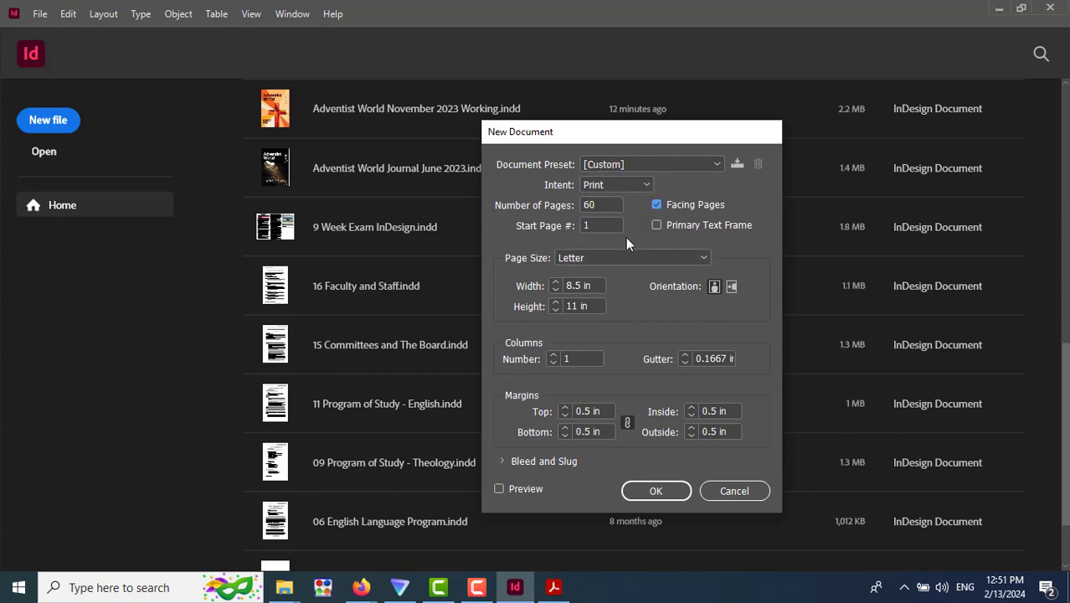
{"action": "left_click", "coordinate": [635, 254]}
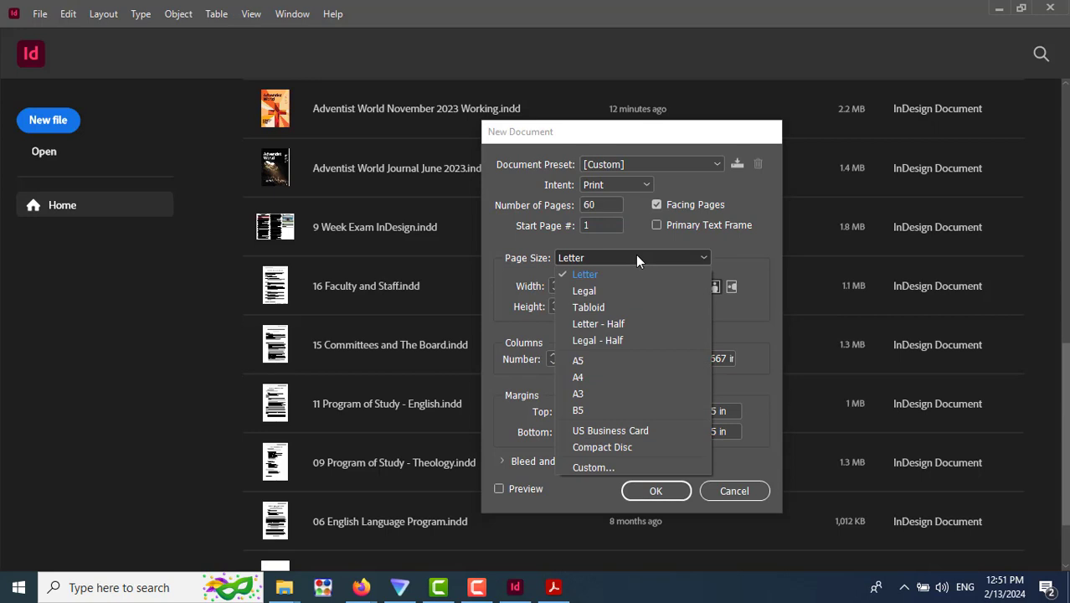
{"action": "left_click", "coordinate": [619, 377]}
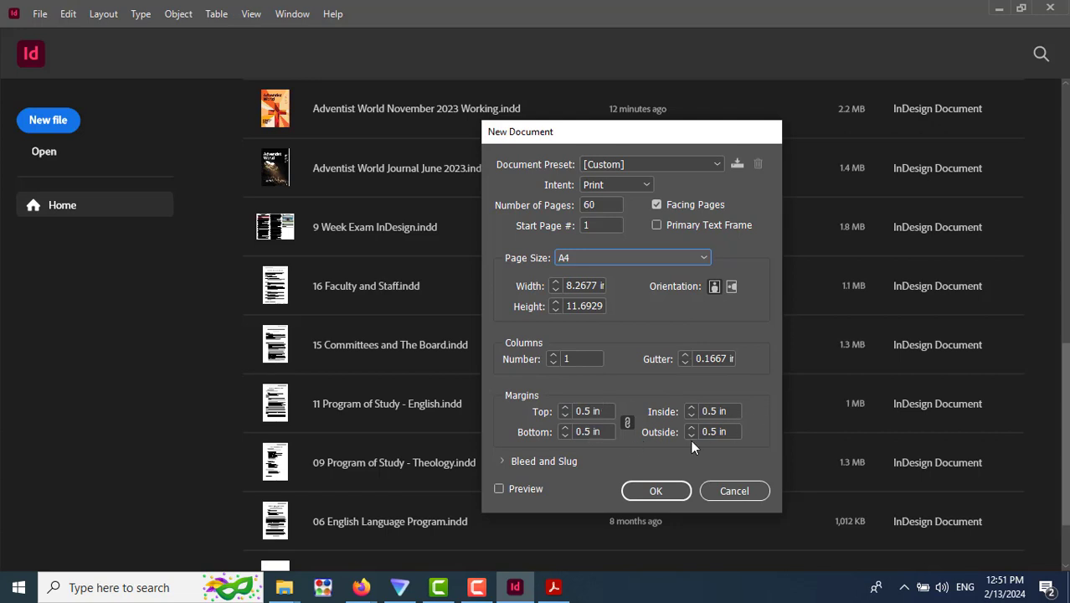
Set the bleed to 0.0265 in on all sides and preview the page beside the dialog.
{"action": "left_click", "coordinate": [501, 461]}
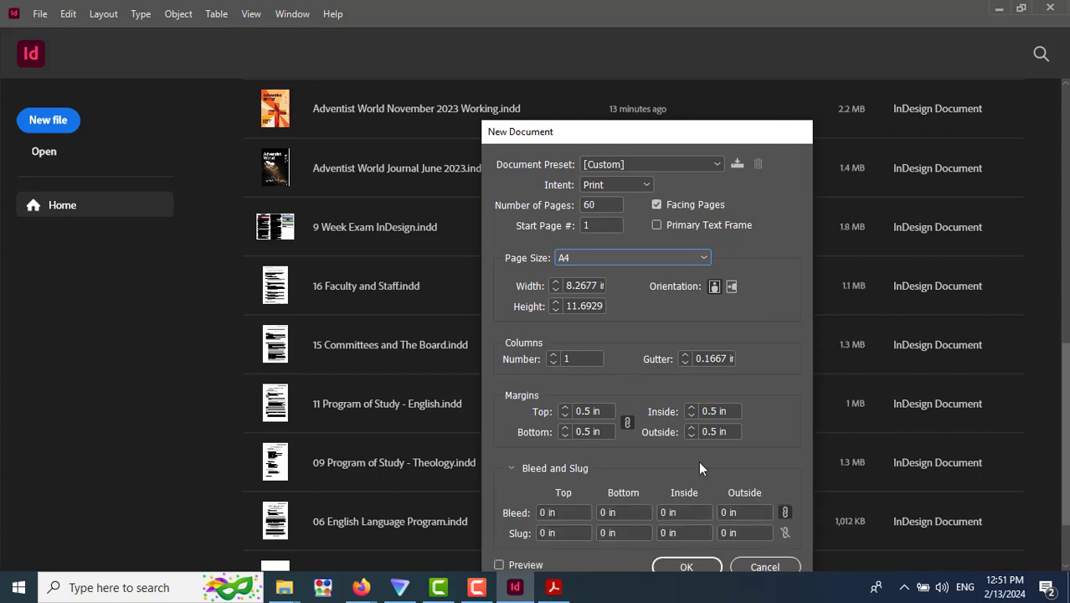
{"action": "left_click", "coordinate": [539, 510]}
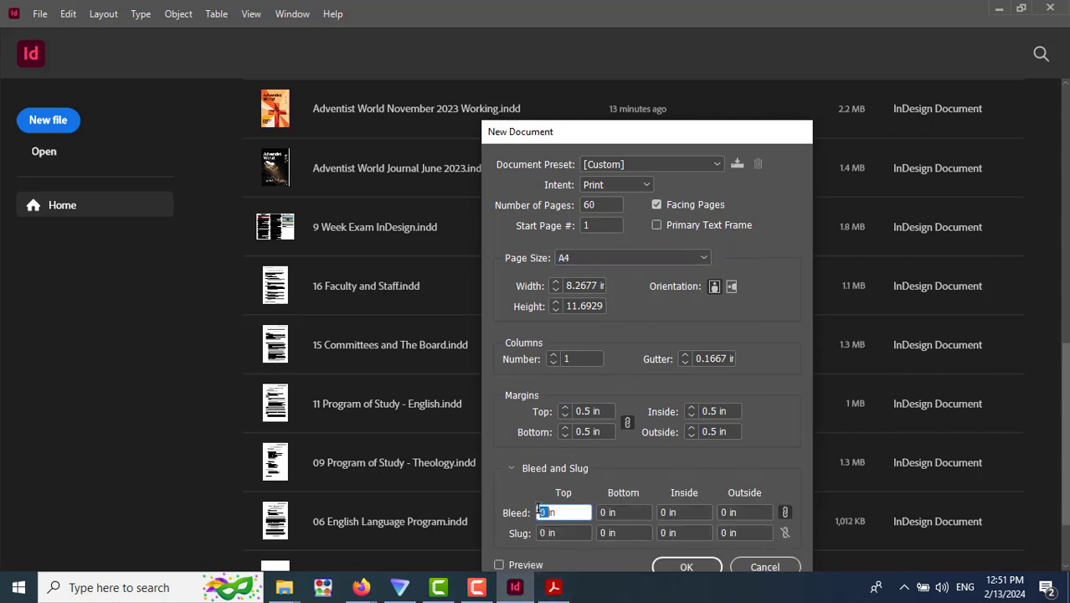
{"action": "type", "text": ".0265"}
{"action": "key", "text": "Tab"}
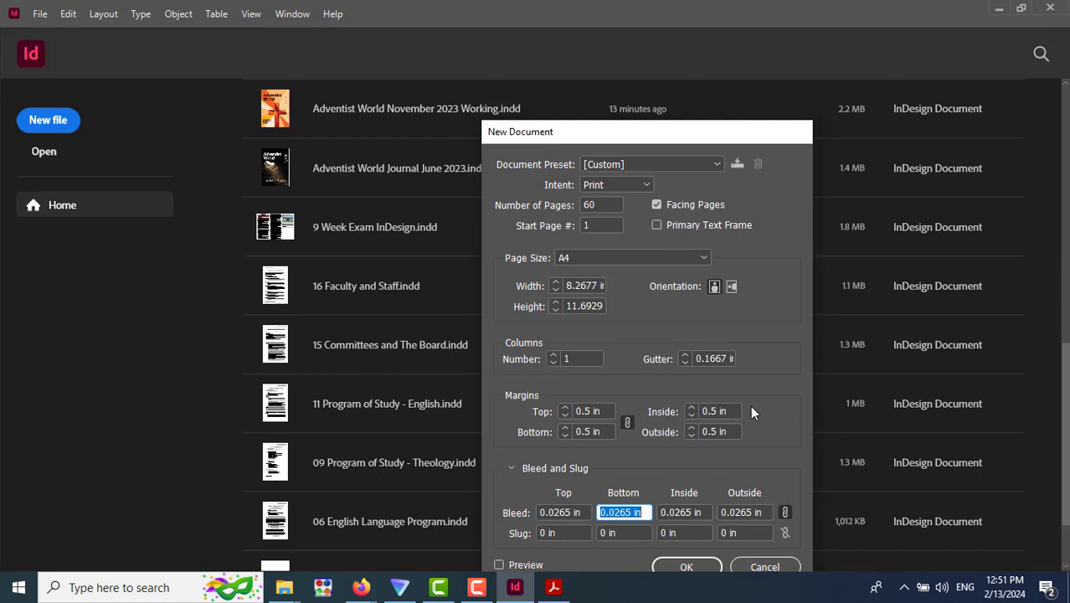
{"action": "left_click", "coordinate": [499, 566]}
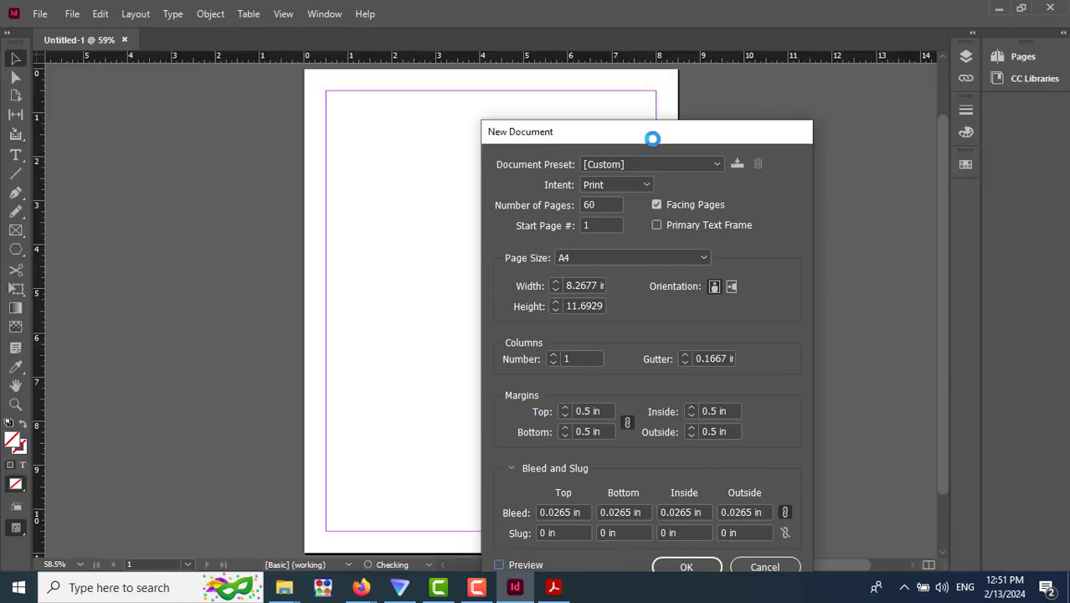
{"action": "left_click_drag", "start_coordinate": [657, 139], "coordinate": [852, 65]}
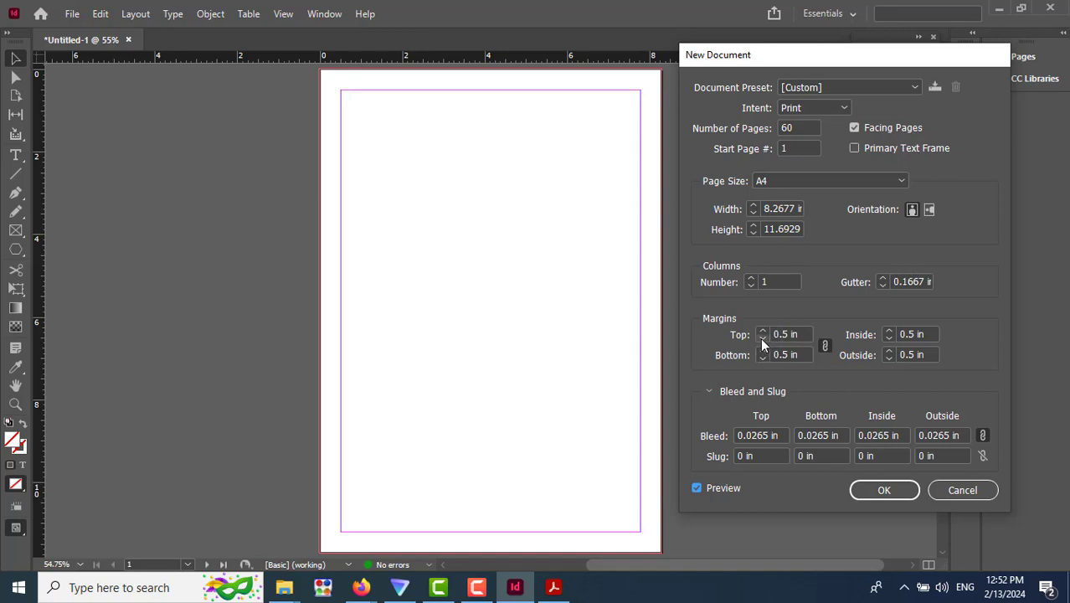
Try raising all linked margins to 0.8125 in, then step them back down to 0.5 in.
{"action": "left_click", "coordinate": [762, 331]}
{"action": "left_click", "coordinate": [761, 332]}
{"action": "left_click", "coordinate": [762, 332]}
{"action": "left_click", "coordinate": [762, 331]}
{"action": "left_click", "coordinate": [761, 331]}
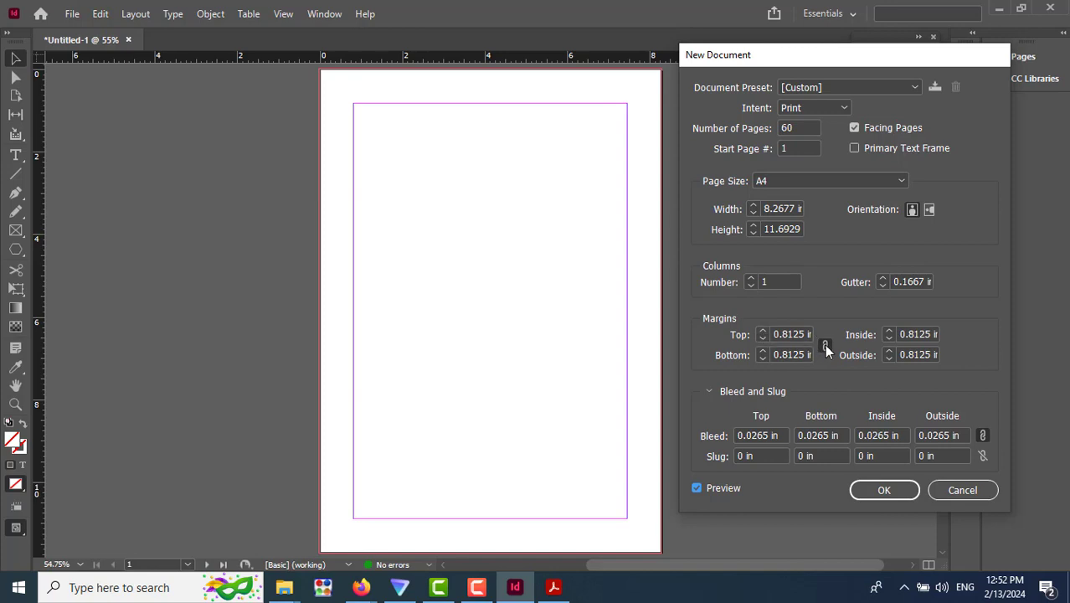
{"action": "left_click", "coordinate": [761, 338]}
{"action": "left_click", "coordinate": [761, 338]}
{"action": "left_click", "coordinate": [761, 338]}
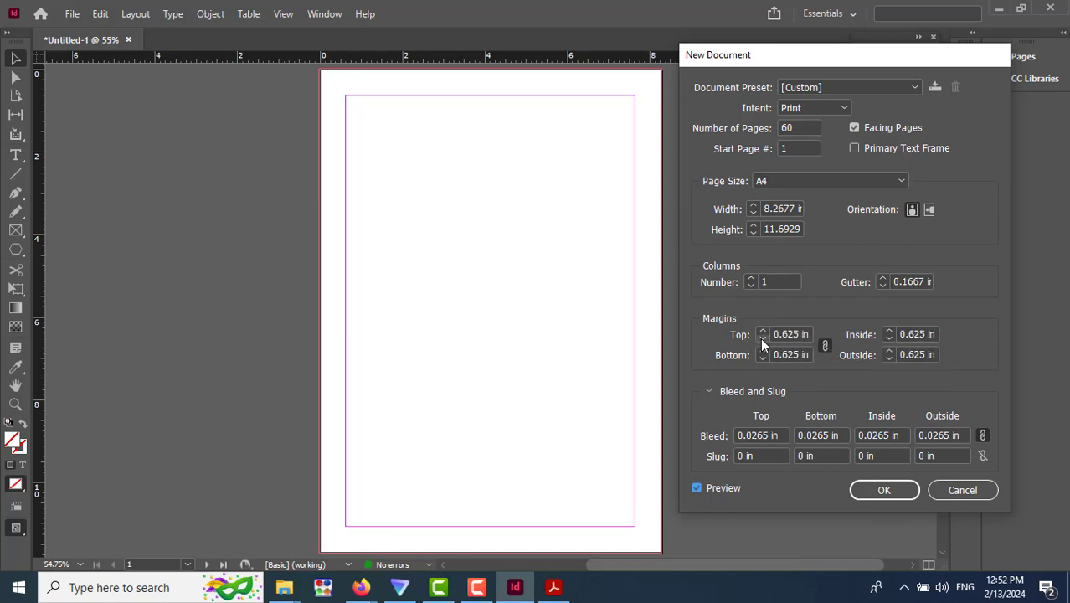
{"action": "left_click", "coordinate": [761, 338]}
{"action": "left_click", "coordinate": [761, 338]}
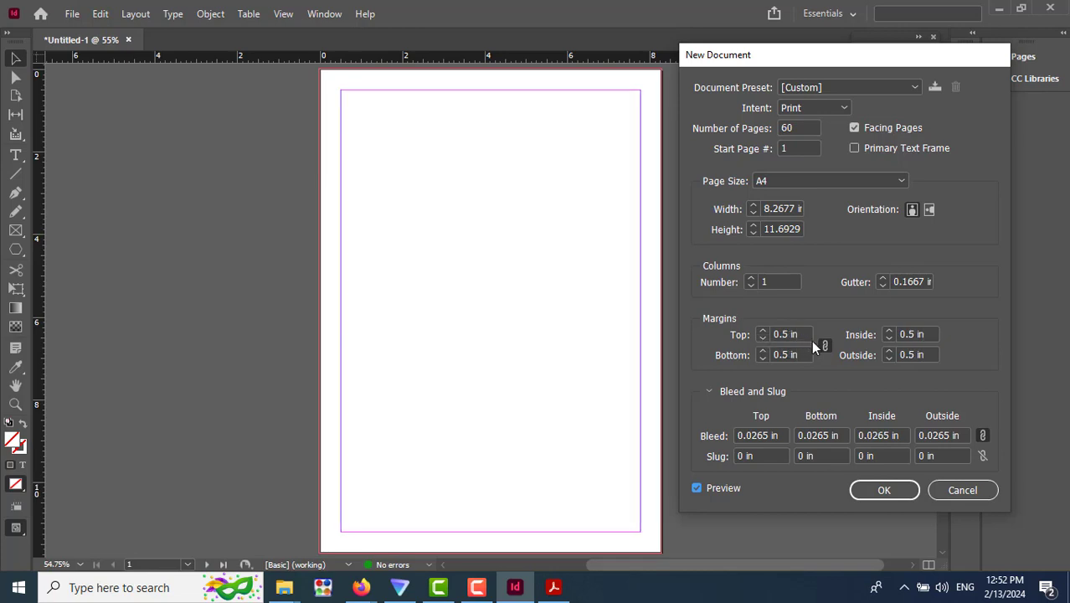
Unlink the margins and raise only the top margin to 0.75 in.
{"action": "left_click", "coordinate": [762, 331]}
{"action": "left_click", "coordinate": [762, 330]}
{"action": "left_click", "coordinate": [762, 331]}
{"action": "left_click", "coordinate": [762, 331]}
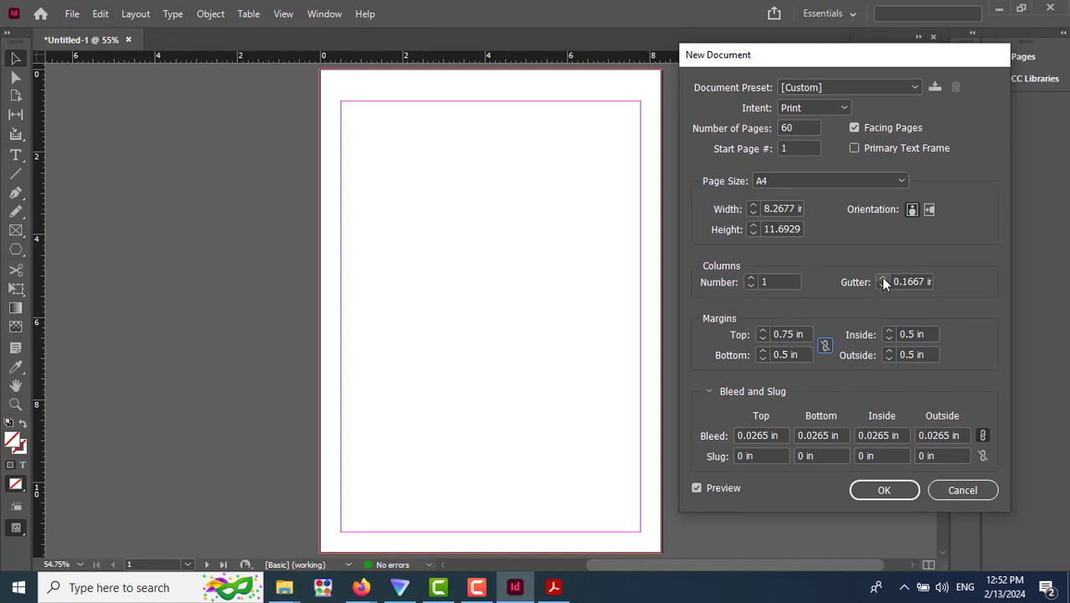
Adjust the column gutter width and create the document.
{"action": "left_click", "coordinate": [883, 278]}
{"action": "left_click", "coordinate": [882, 278]}
{"action": "left_click", "coordinate": [883, 278]}
{"action": "left_click", "coordinate": [883, 278]}
{"action": "left_click", "coordinate": [883, 279]}
{"action": "left_click", "coordinate": [883, 279]}
{"action": "left_click", "coordinate": [883, 285]}
{"action": "left_click", "coordinate": [883, 284]}
{"action": "left_click", "coordinate": [881, 491]}
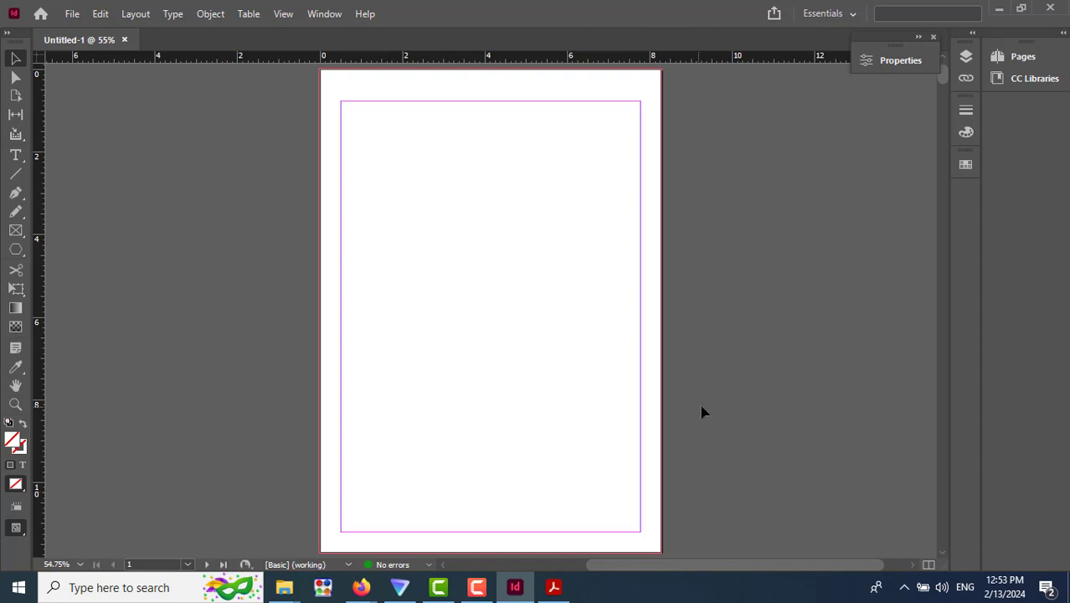
Browse down to pages 2 and 3 of the new document and bring the whole spread width into view.
{"action": "left_click", "coordinate": [188, 564]}
{"action": "left_click", "coordinate": [189, 567]}
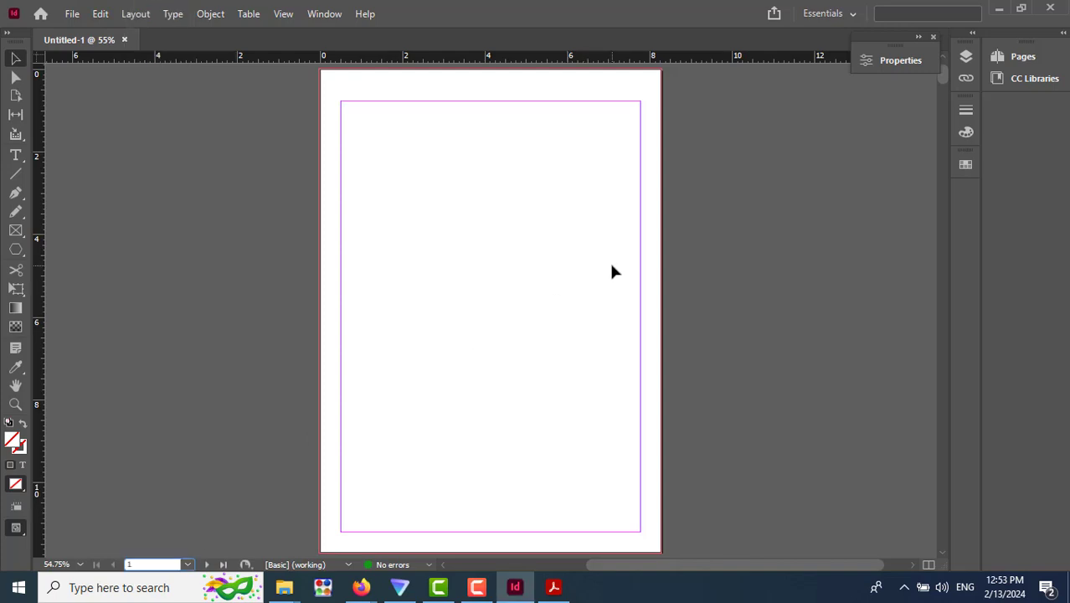
{"action": "scroll", "coordinate": [608, 261], "scroll_direction": "down", "scroll_amount": 3}
{"action": "scroll", "coordinate": [611, 270], "scroll_direction": "down", "scroll_amount": 5}
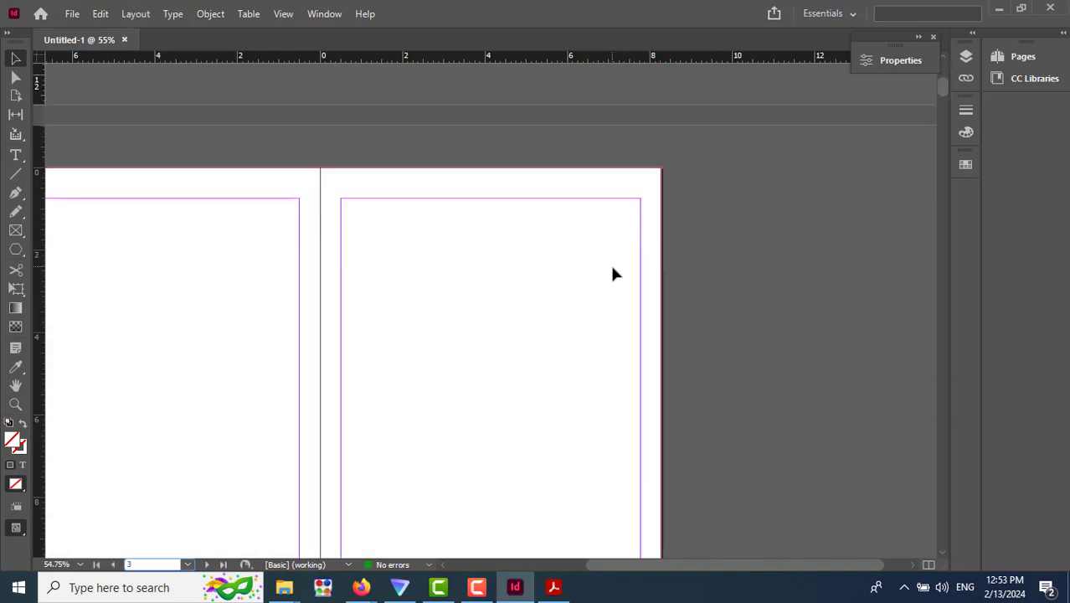
{"action": "scroll", "coordinate": [749, 568], "scroll_direction": "left", "scroll_amount": 3}
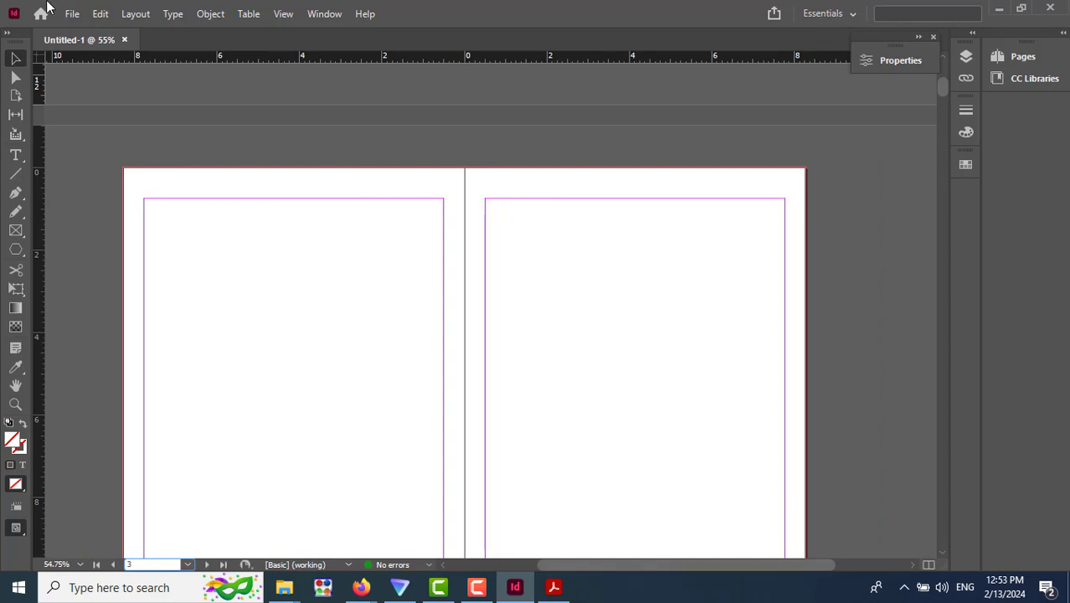
Check the defined document presets, dismiss the dialog without changes, and close the untitled document.
{"action": "left_click", "coordinate": [71, 14]}
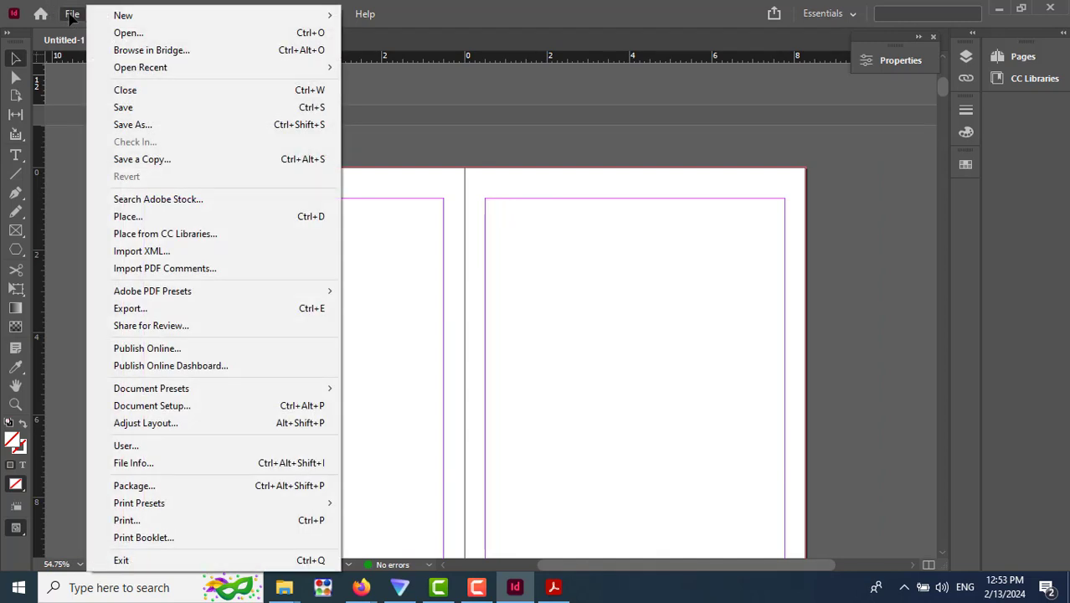
{"action": "mouse_move", "coordinate": [191, 393]}
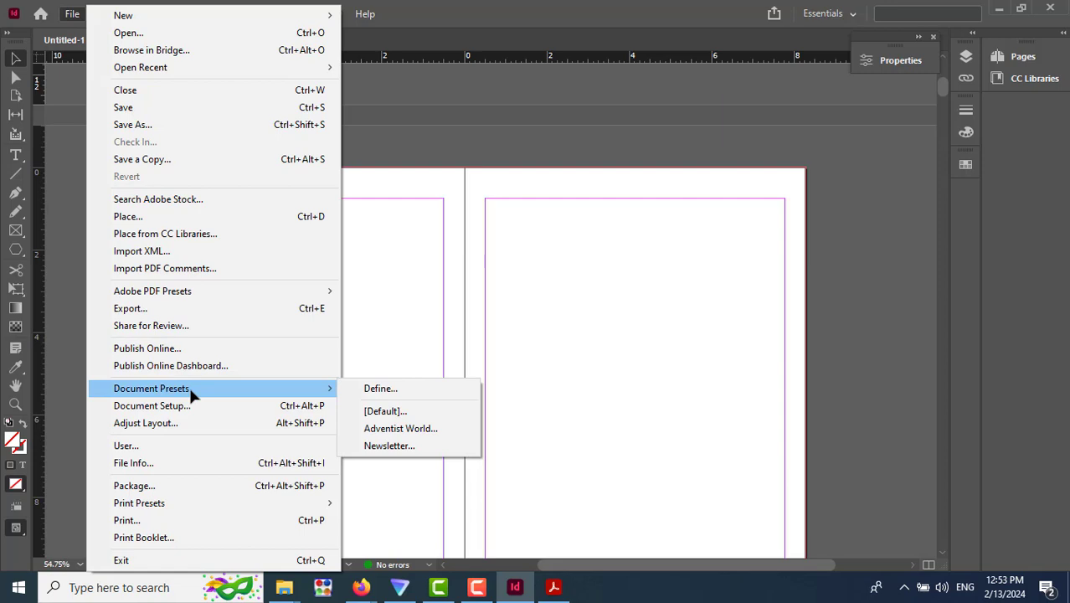
{"action": "left_click", "coordinate": [351, 387]}
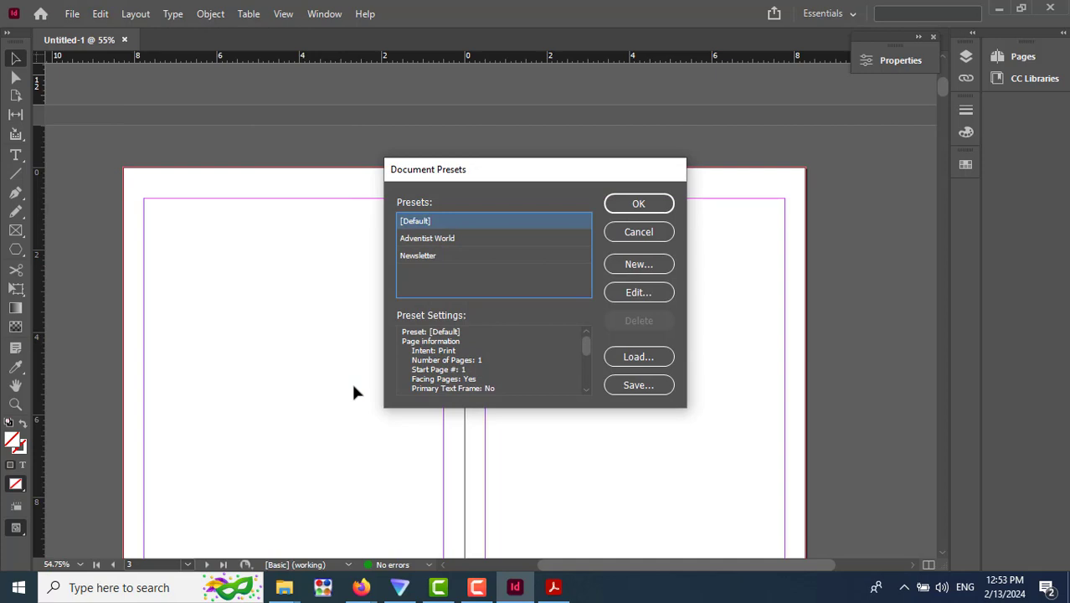
{"action": "left_click", "coordinate": [633, 233]}
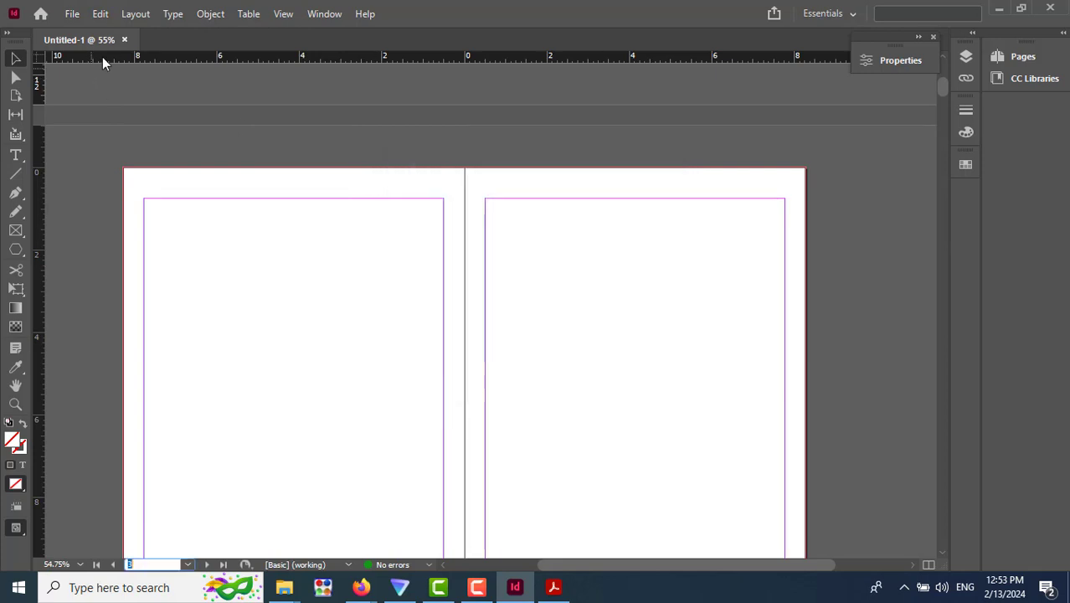
{"action": "left_click", "coordinate": [124, 40]}
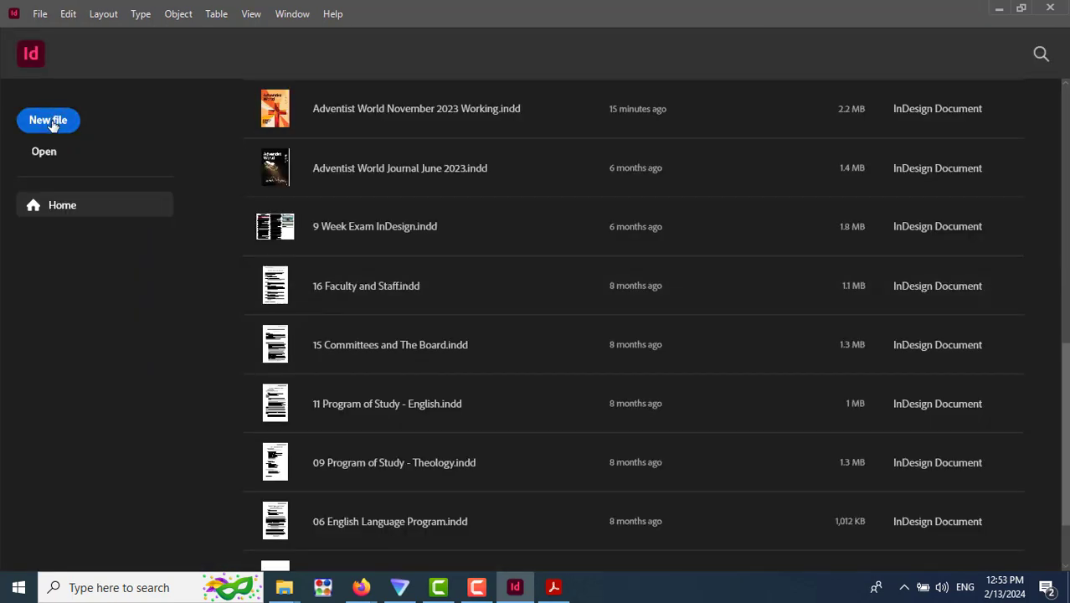
Define a new document preset named MUAS Yearbook.
{"action": "left_click", "coordinate": [42, 14]}
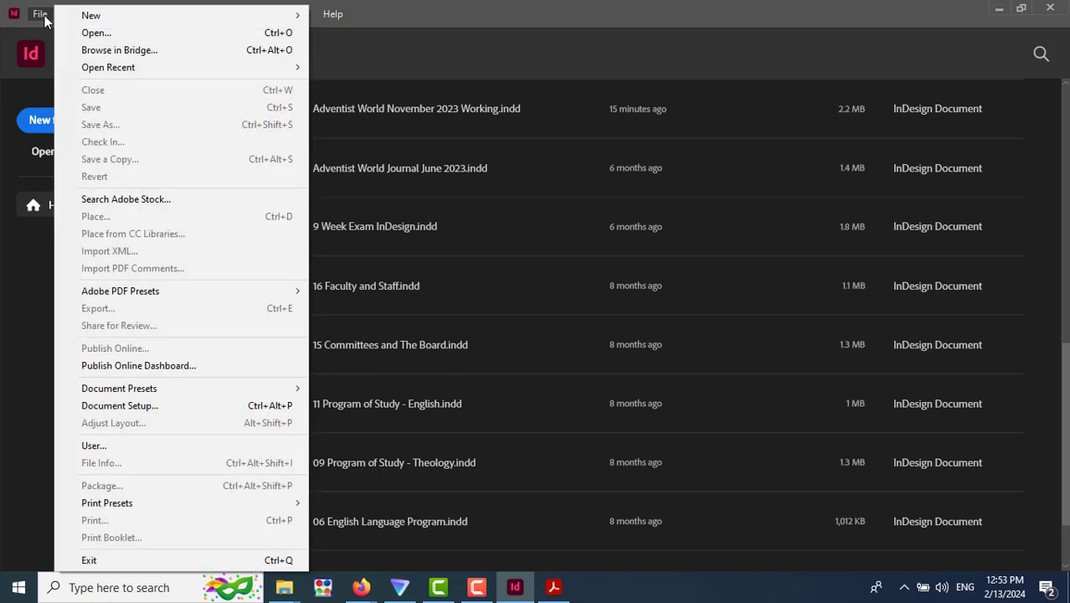
{"action": "mouse_move", "coordinate": [197, 388]}
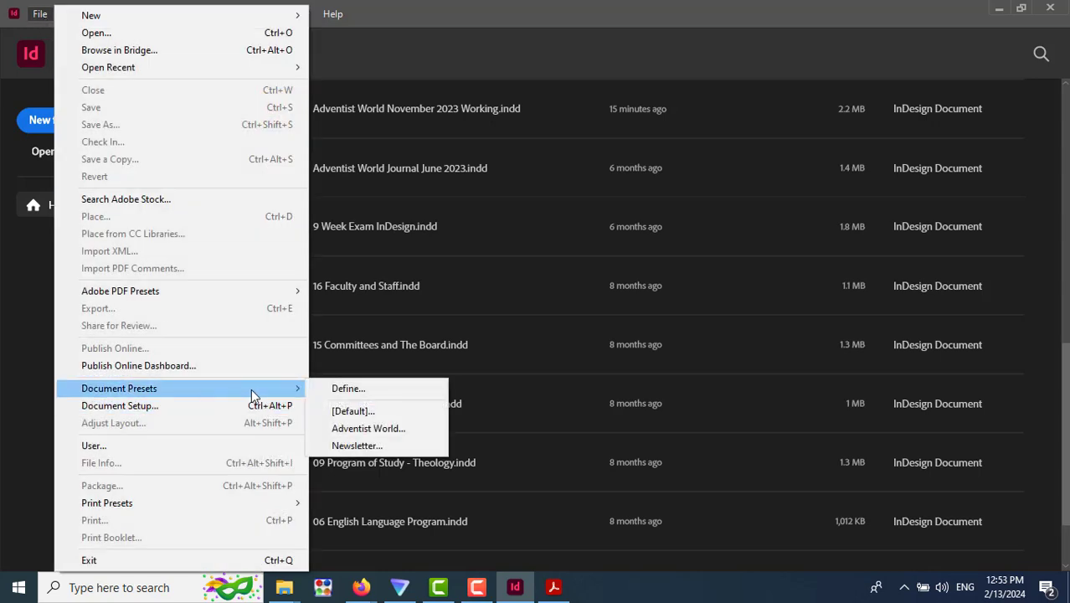
{"action": "left_click", "coordinate": [355, 389]}
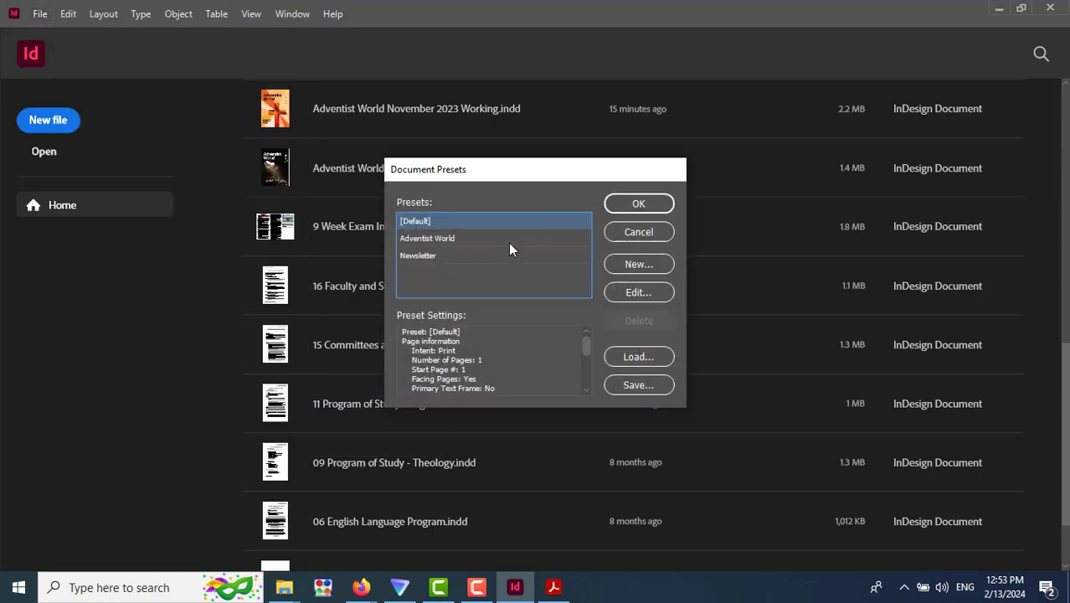
{"action": "left_click", "coordinate": [634, 264]}
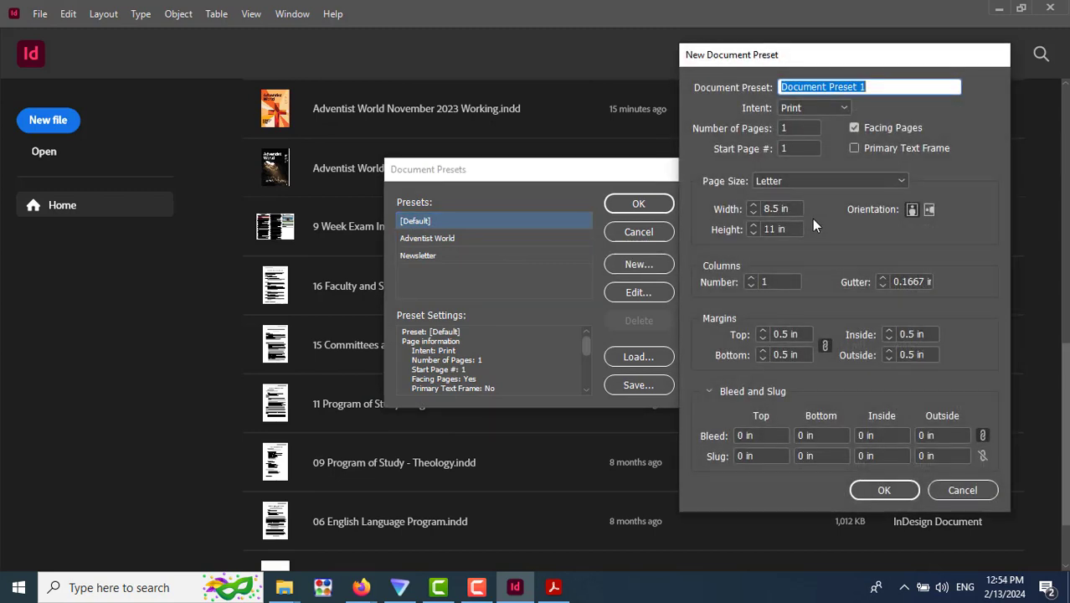
{"action": "type", "text": "MUAS "}
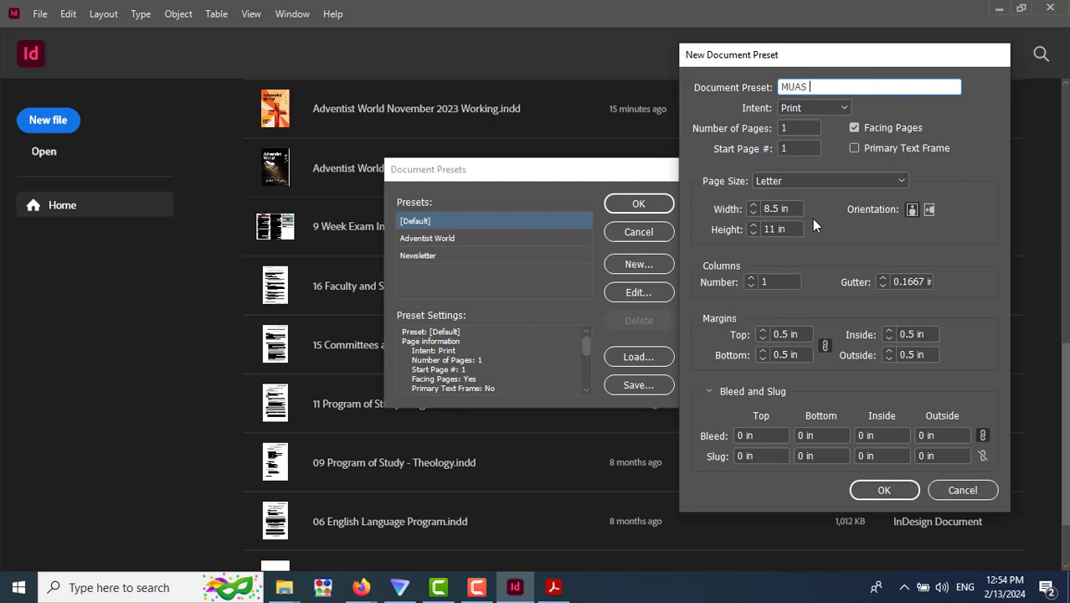
{"action": "type", "text": "Yearbook"}
Set the preset to 60 pages and the A4 page size.
{"action": "left_click", "coordinate": [797, 127]}
{"action": "double_click", "coordinate": [798, 127]}
{"action": "type", "text": "60"}
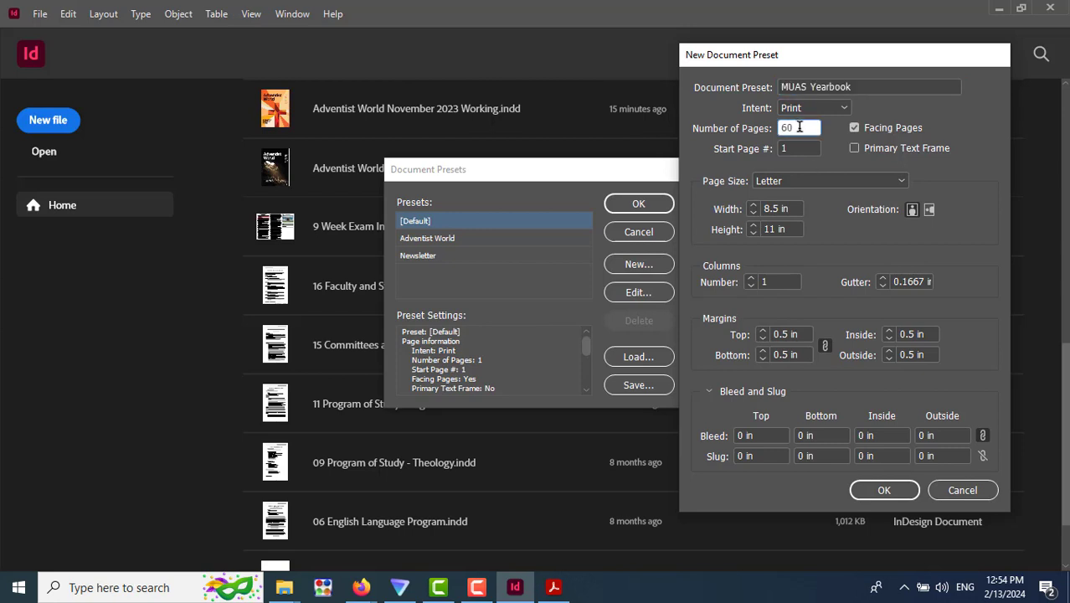
{"action": "left_click", "coordinate": [822, 181]}
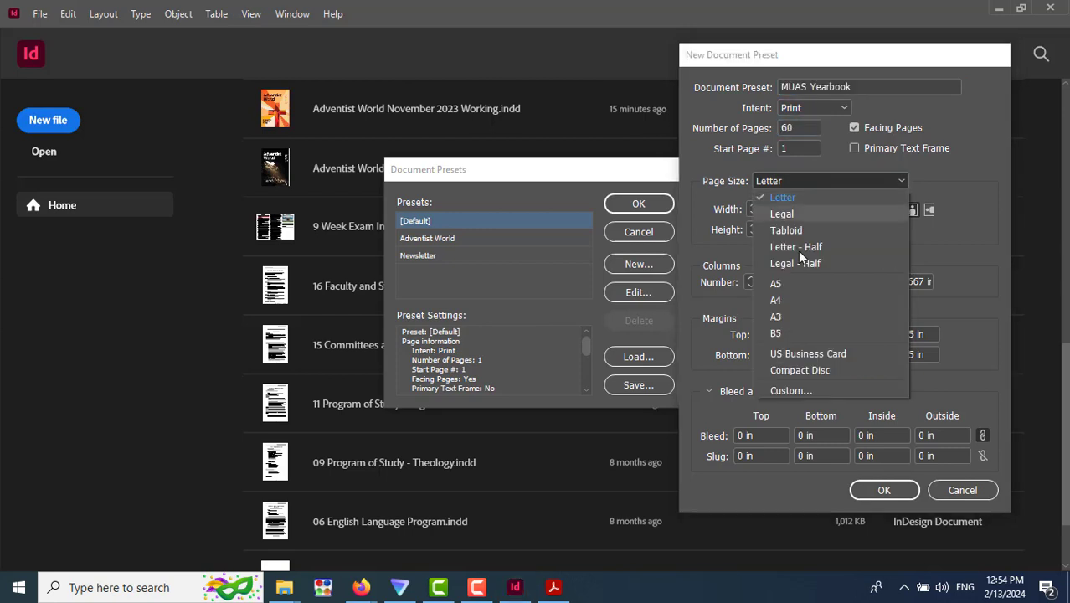
{"action": "left_click", "coordinate": [777, 302]}
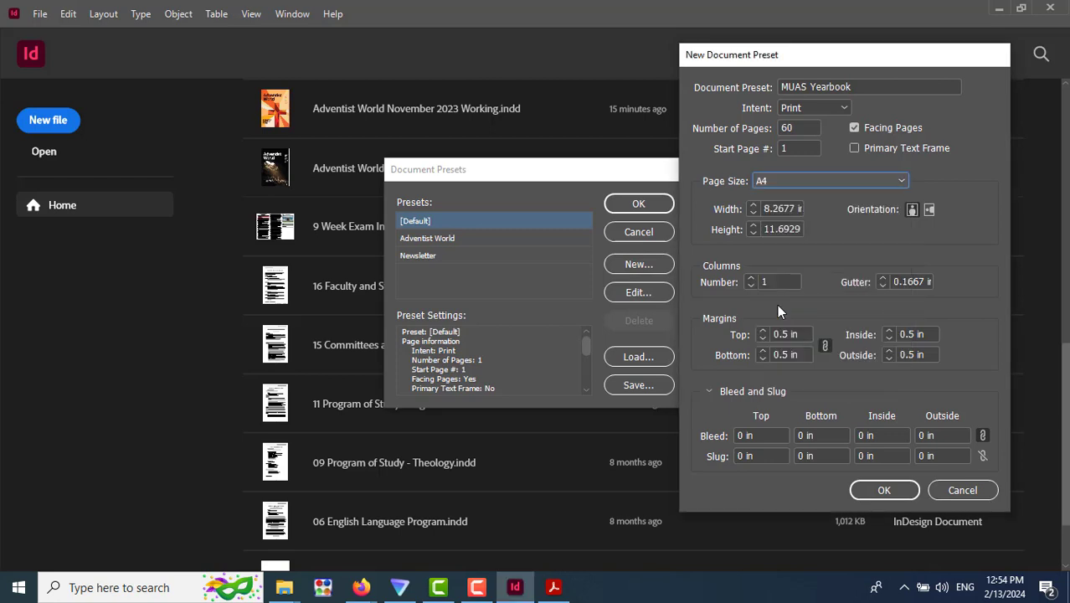
Unlink the preset's margins and set only the top margin to 0.75 in.
{"action": "left_click", "coordinate": [824, 345]}
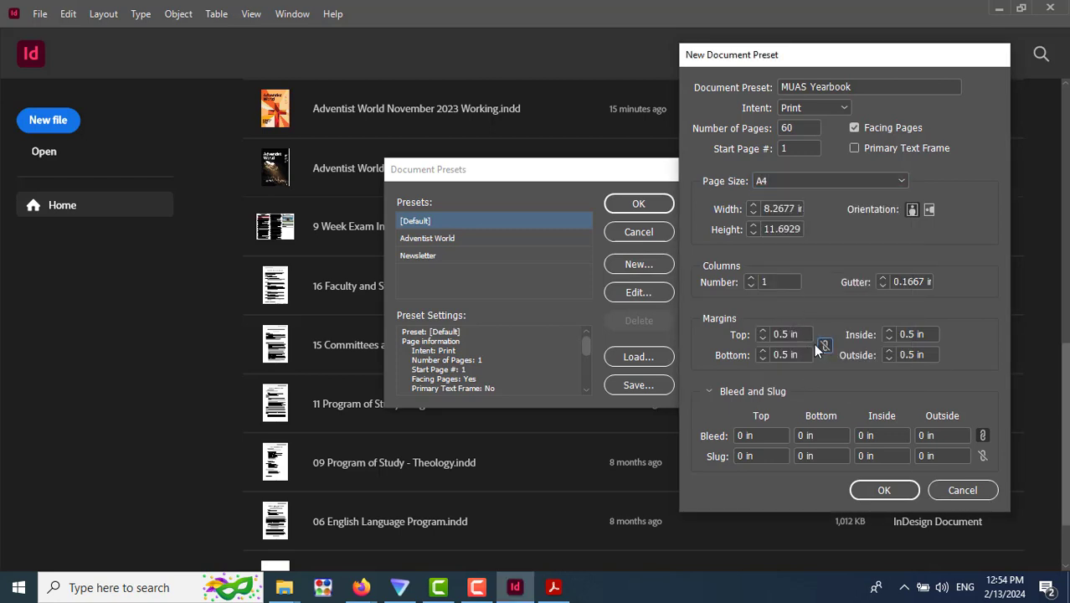
{"action": "left_click", "coordinate": [788, 334]}
{"action": "left_click_drag", "start_coordinate": [789, 334], "coordinate": [781, 333]}
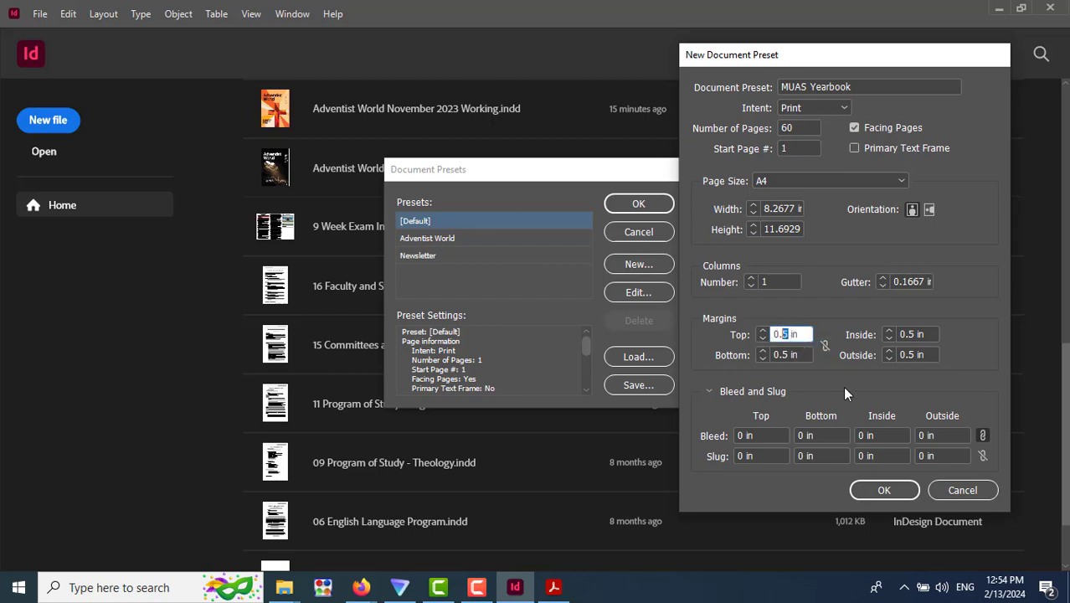
{"action": "type", "text": "75"}
{"action": "key", "text": "Tab"}
Set the preset's bleed to 0.0625 in on all four sides.
{"action": "left_click_drag", "start_coordinate": [752, 434], "coordinate": [741, 434]}
{"action": "type", "text": "."}
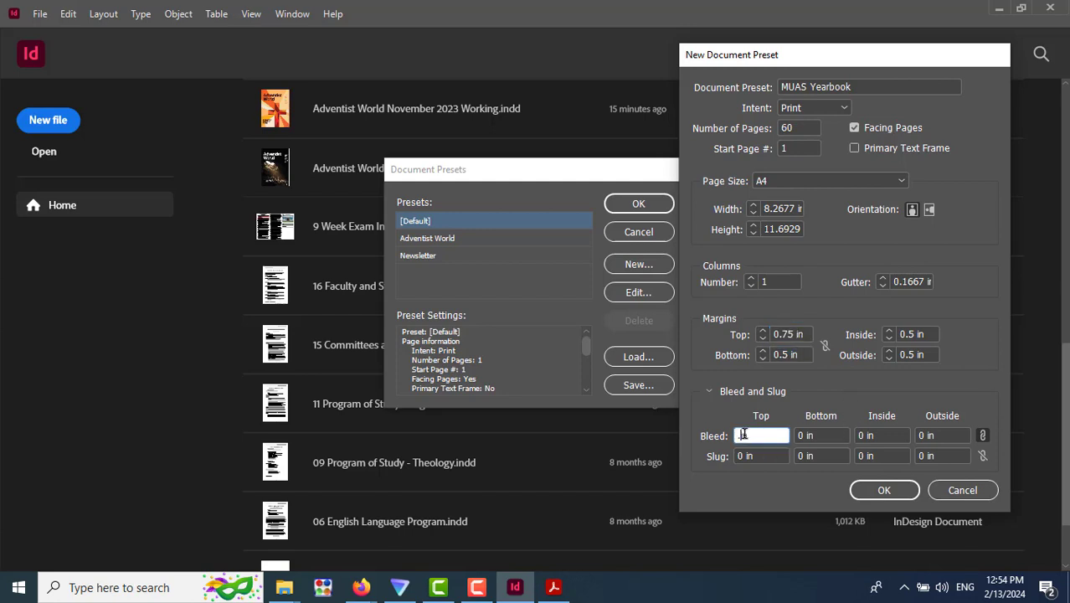
{"action": "type", "text": "0625in"}
{"action": "key", "text": "Tab"}
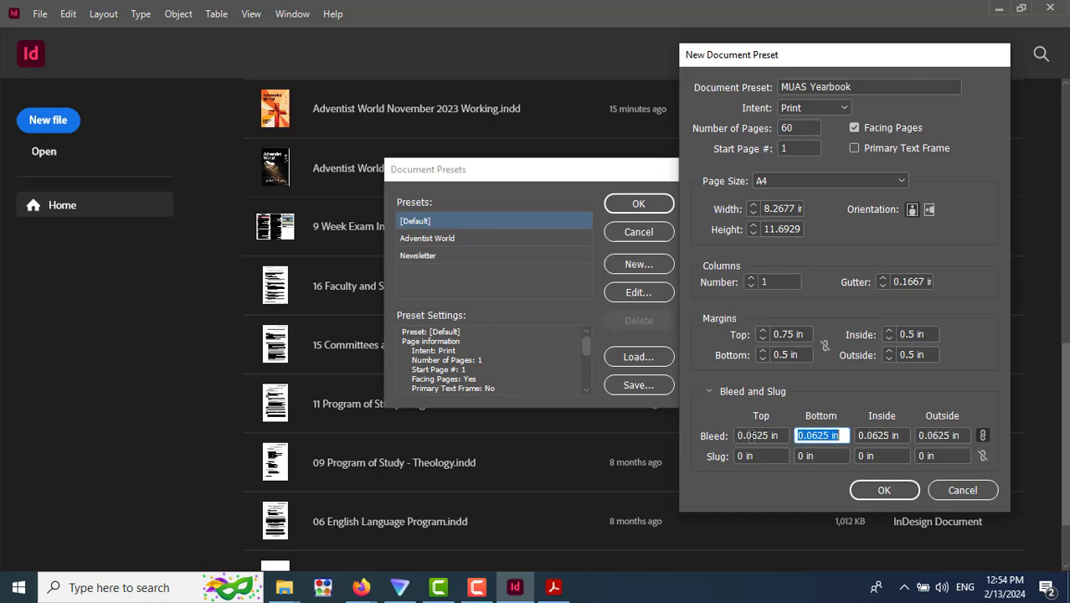
Increase the preset's column gutter by a few increments, then save the preset and close the preset list.
{"action": "double_click", "coordinate": [908, 281]}
{"action": "left_click_drag", "start_coordinate": [914, 281], "coordinate": [920, 279]}
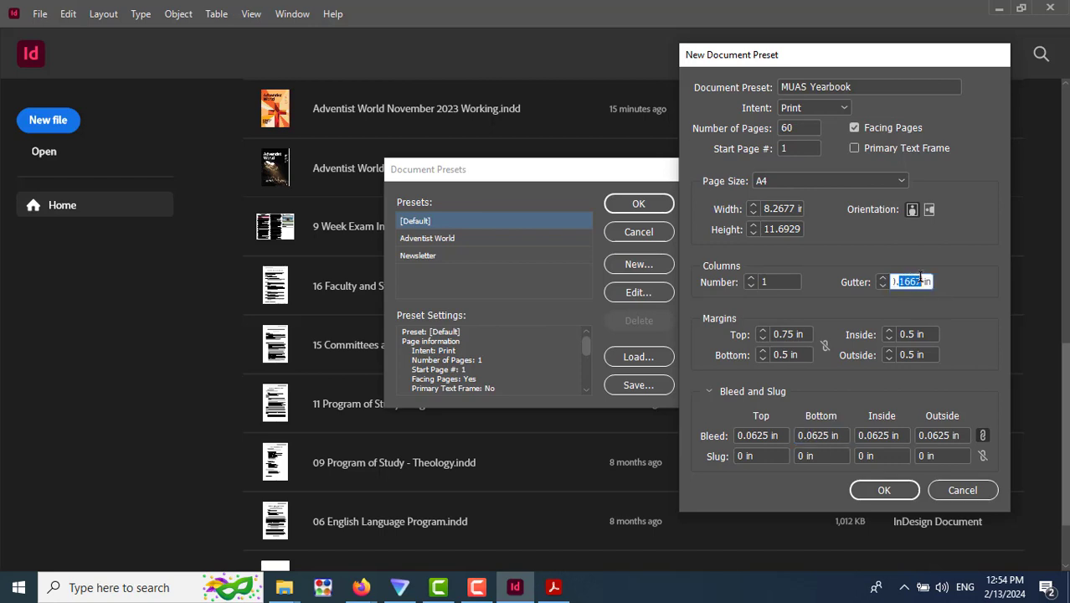
{"action": "left_click", "coordinate": [885, 278]}
{"action": "left_click", "coordinate": [885, 278]}
{"action": "left_click", "coordinate": [884, 278]}
{"action": "left_click", "coordinate": [884, 490]}
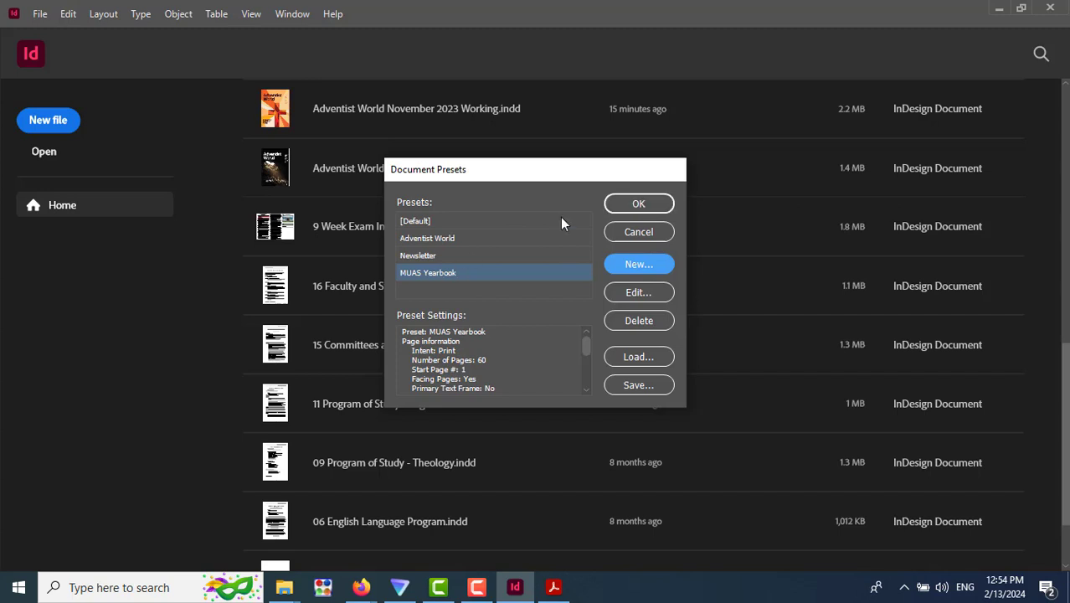
{"action": "left_click", "coordinate": [655, 203]}
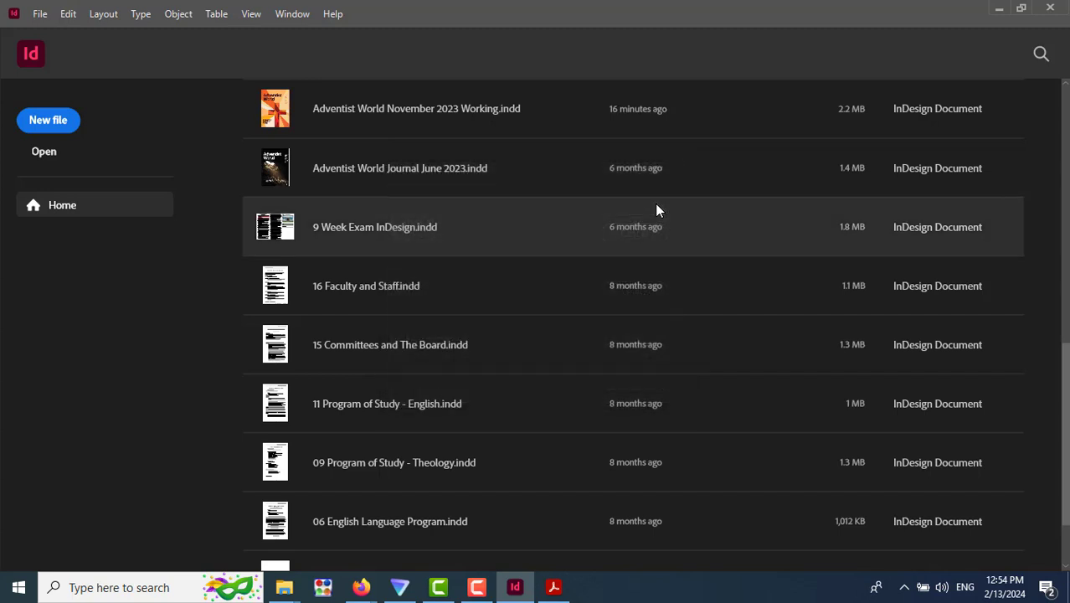
Create a new document from the saved MUAS Yearbook preset.
{"action": "left_click", "coordinate": [44, 16]}
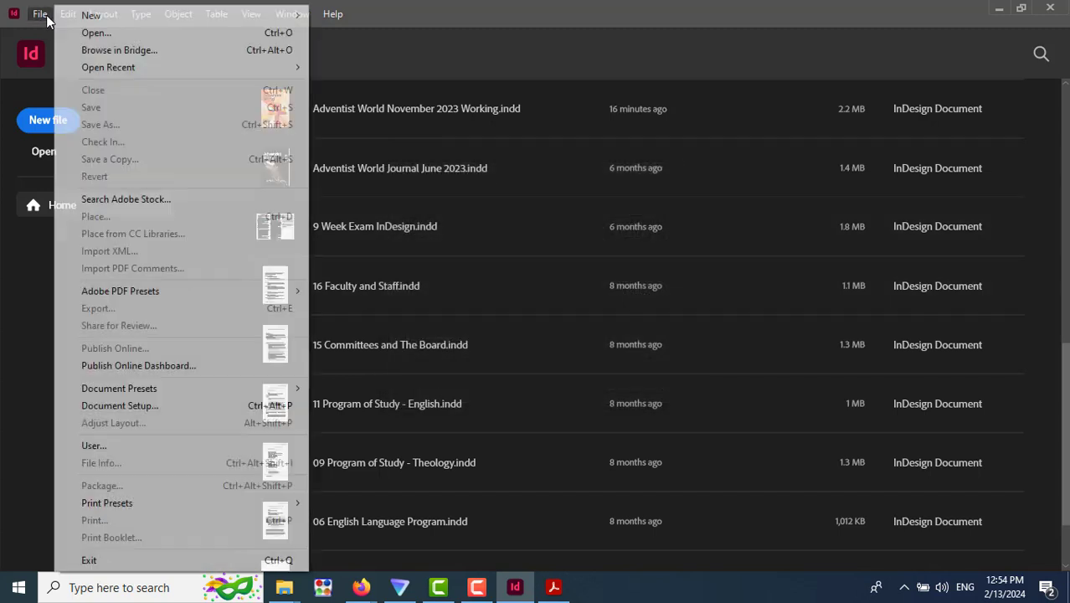
{"action": "mouse_move", "coordinate": [90, 15]}
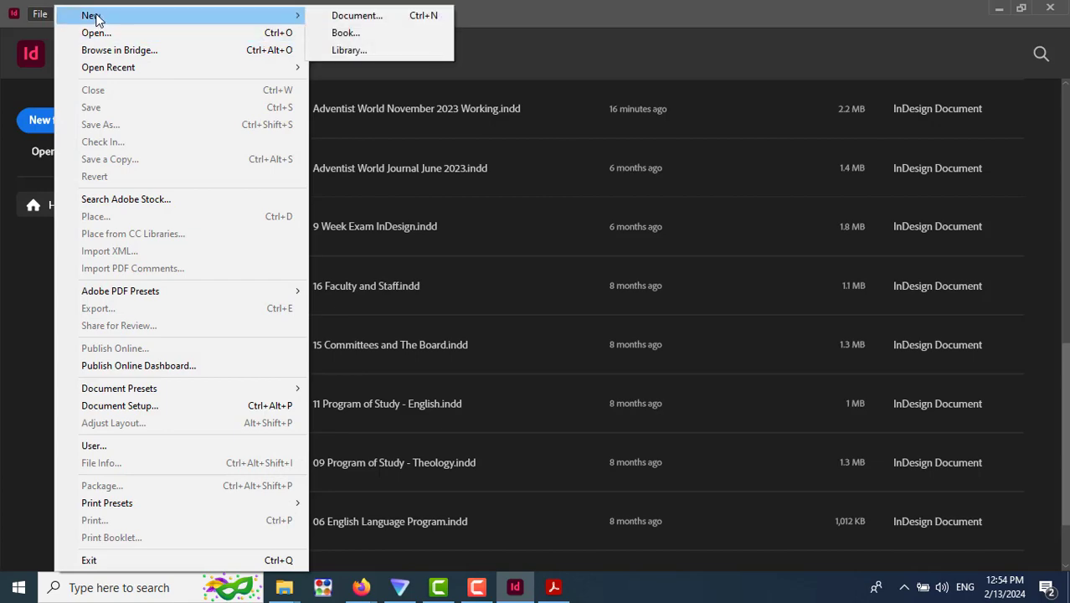
{"action": "left_click", "coordinate": [366, 22]}
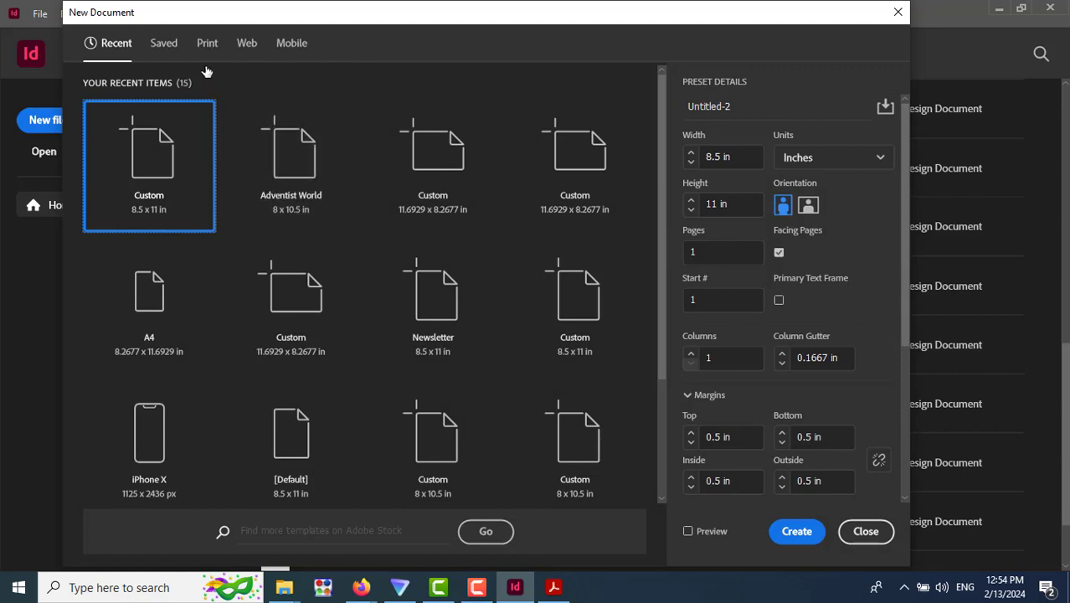
{"action": "left_click", "coordinate": [165, 47]}
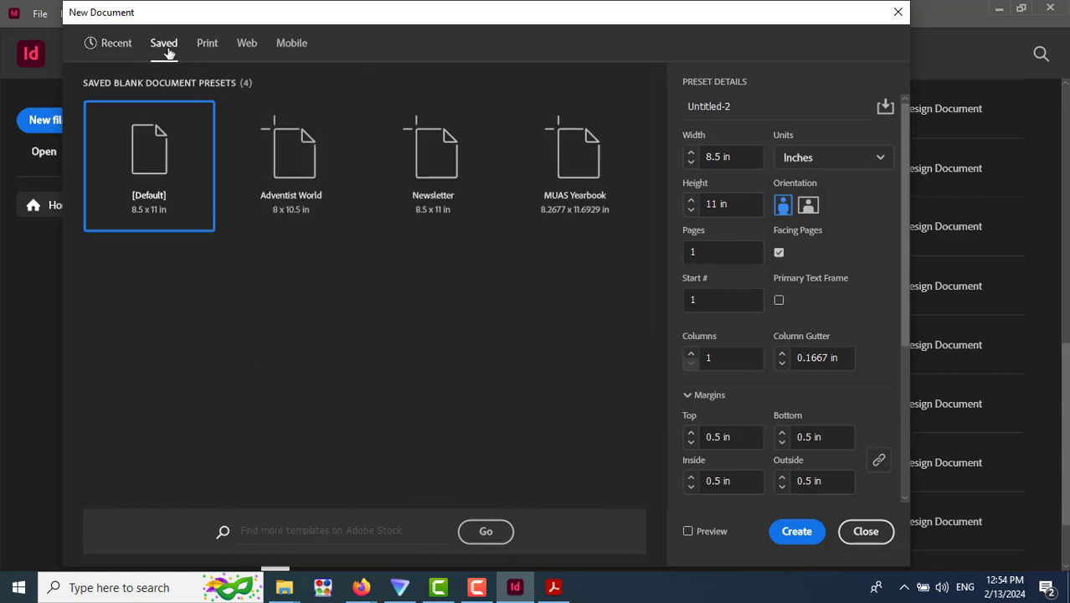
{"action": "left_click", "coordinate": [576, 179]}
{"action": "left_click", "coordinate": [794, 534]}
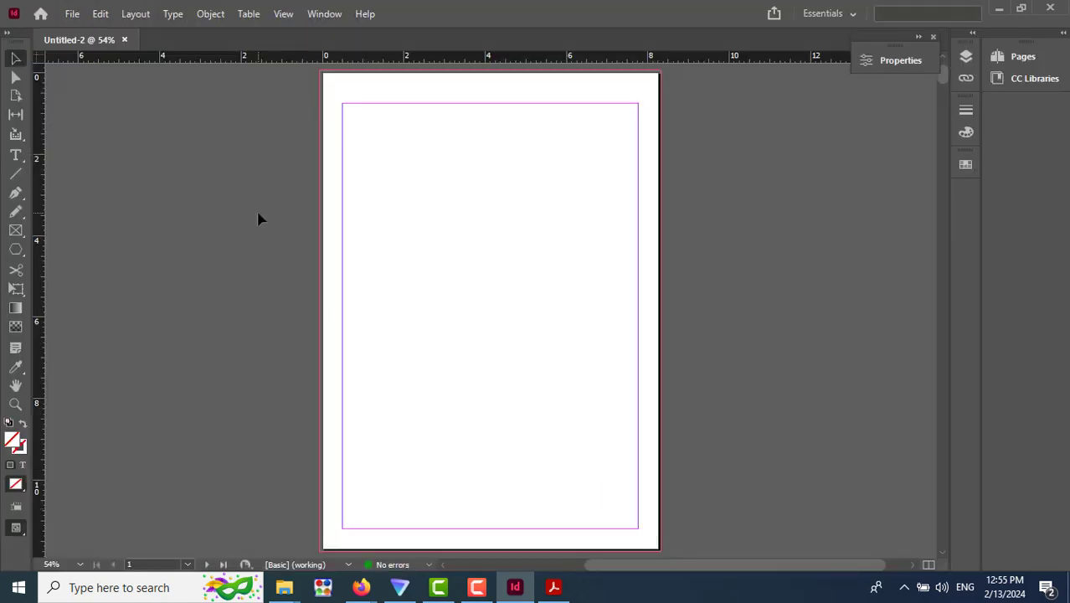
Save the new document as MUAS Yearbook 2023-24 in the Adventist World Journal project folder.
{"action": "left_click", "coordinate": [72, 15]}
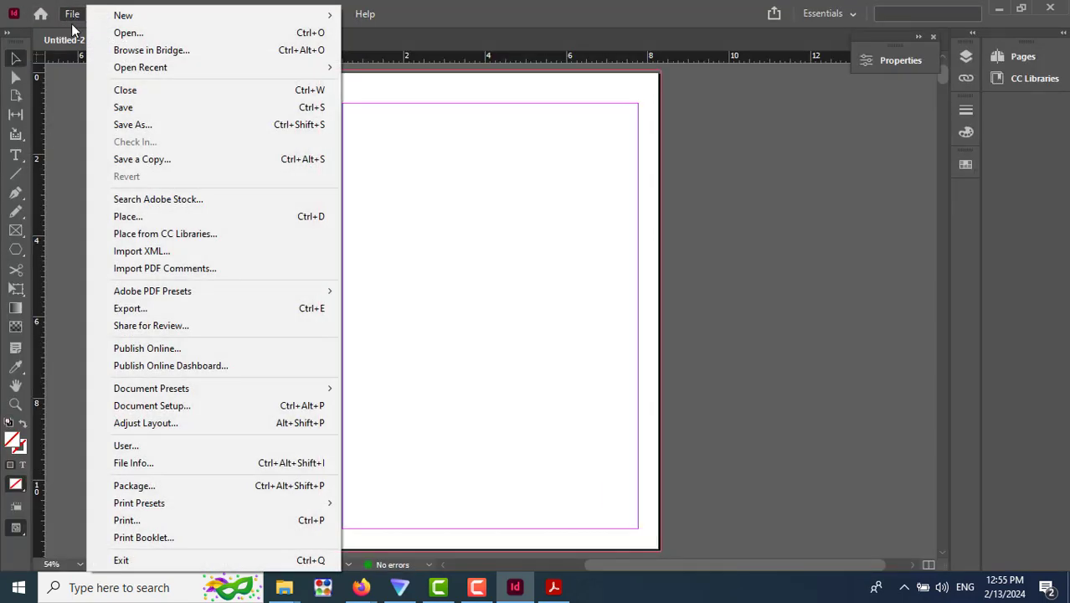
{"action": "left_click", "coordinate": [177, 128]}
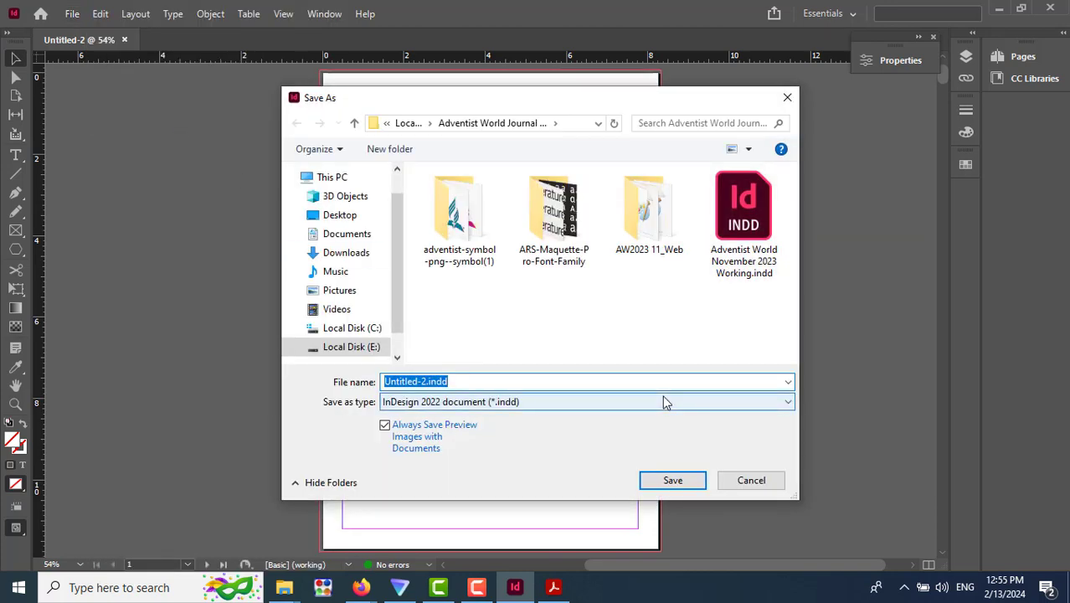
{"action": "type", "text": "MUAS "}
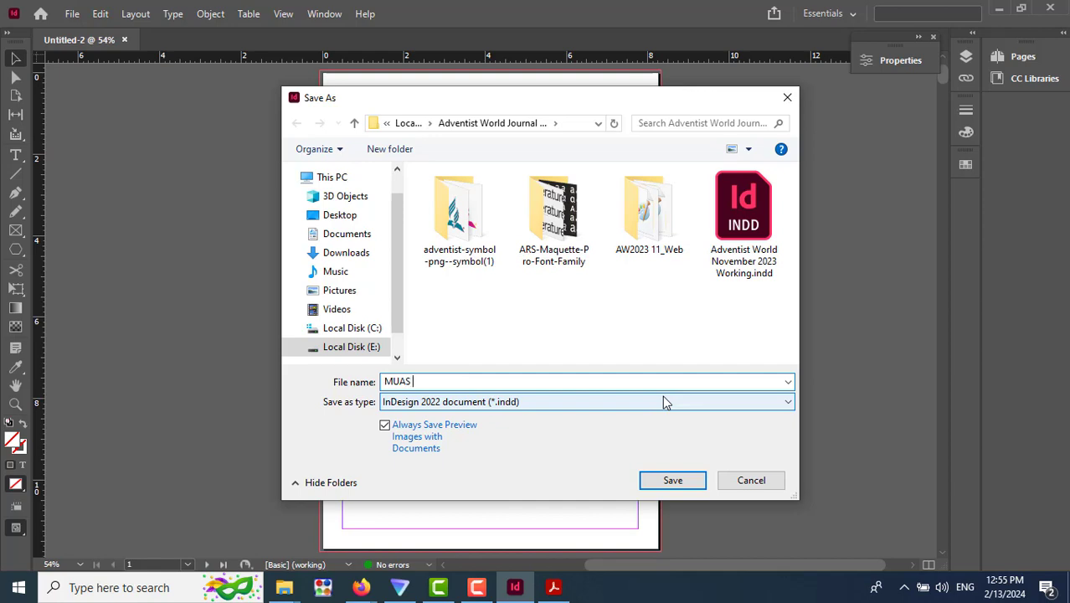
{"action": "type", "text": "Yearbook 2023-24"}
{"action": "left_click", "coordinate": [662, 482]}
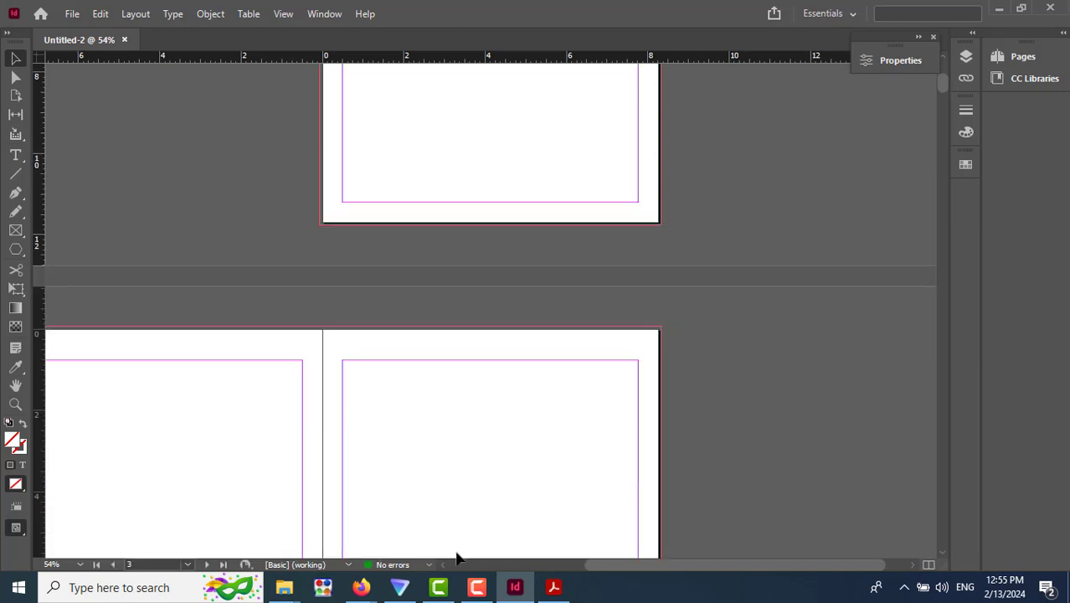
Look through the first pages and spreads of the yearbook document to examine their margins and bleed.
{"action": "scroll", "coordinate": [570, 414], "scroll_direction": "down", "scroll_amount": 1}
{"action": "scroll", "coordinate": [570, 413], "scroll_direction": "up", "scroll_amount": 3}
{"action": "scroll", "coordinate": [571, 417], "scroll_direction": "up", "scroll_amount": 1}
{"action": "scroll", "coordinate": [570, 415], "scroll_direction": "down", "scroll_amount": 5}
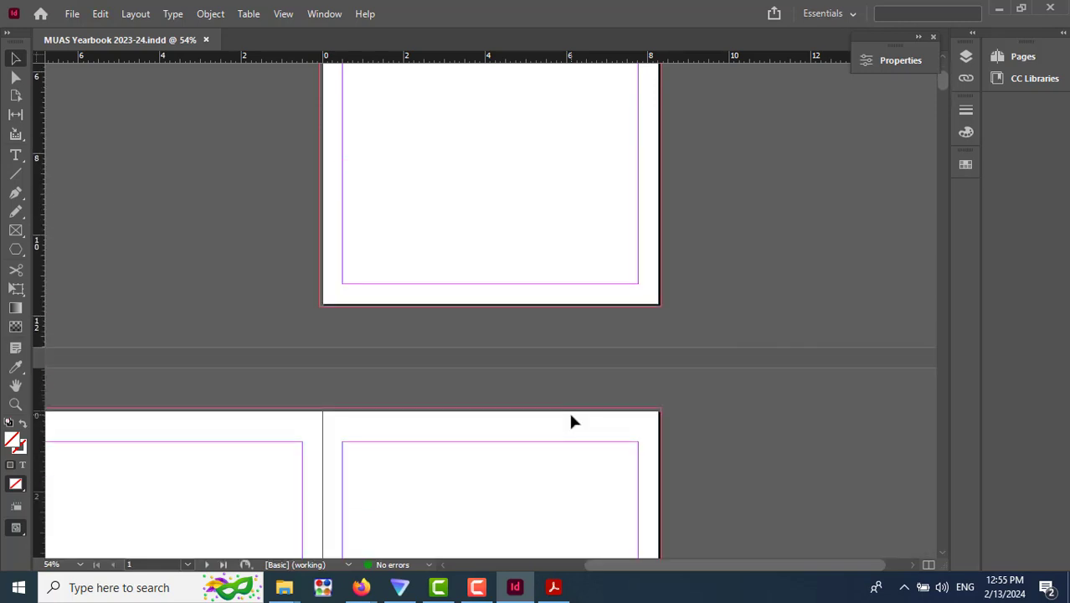
{"action": "scroll", "coordinate": [570, 423], "scroll_direction": "up", "scroll_amount": 1}
{"action": "scroll", "coordinate": [570, 423], "scroll_direction": "down", "scroll_amount": 2}
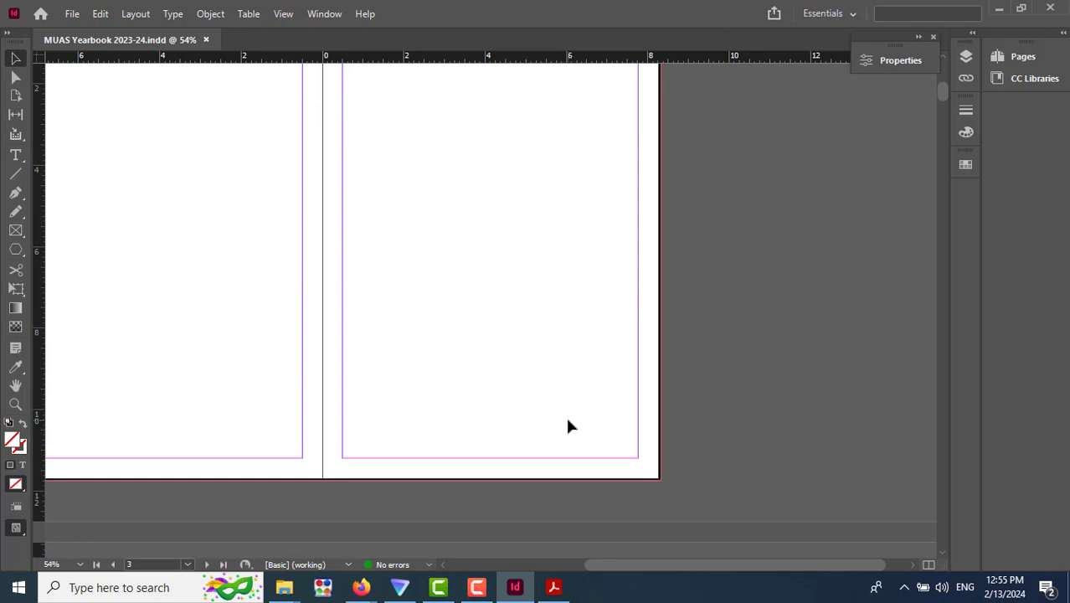
{"action": "scroll", "coordinate": [567, 423], "scroll_direction": "down", "scroll_amount": 2}
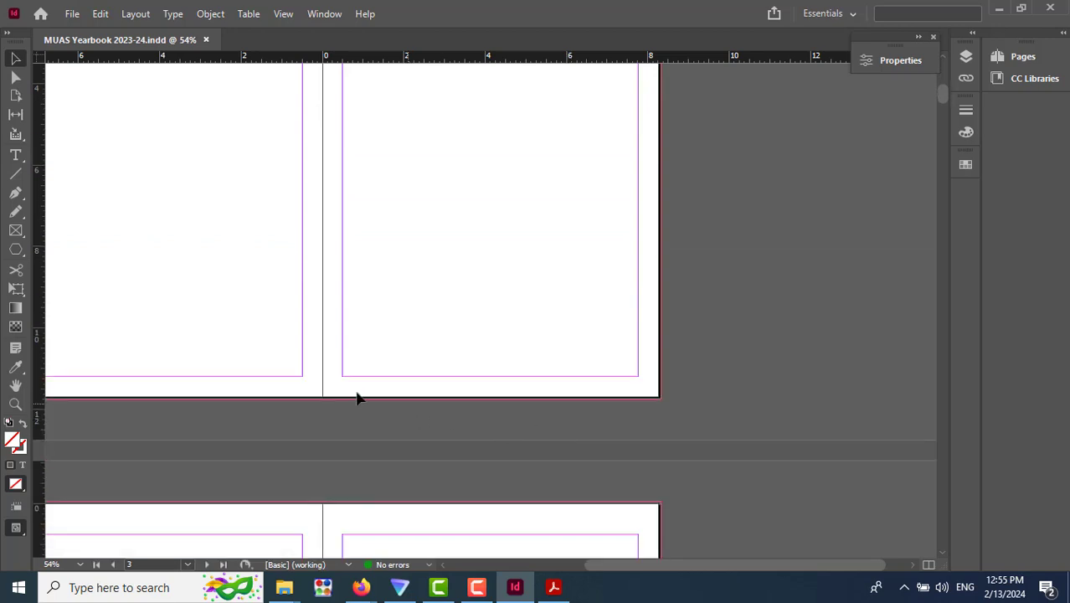
{"action": "scroll", "coordinate": [529, 471], "scroll_direction": "up", "scroll_amount": 5}
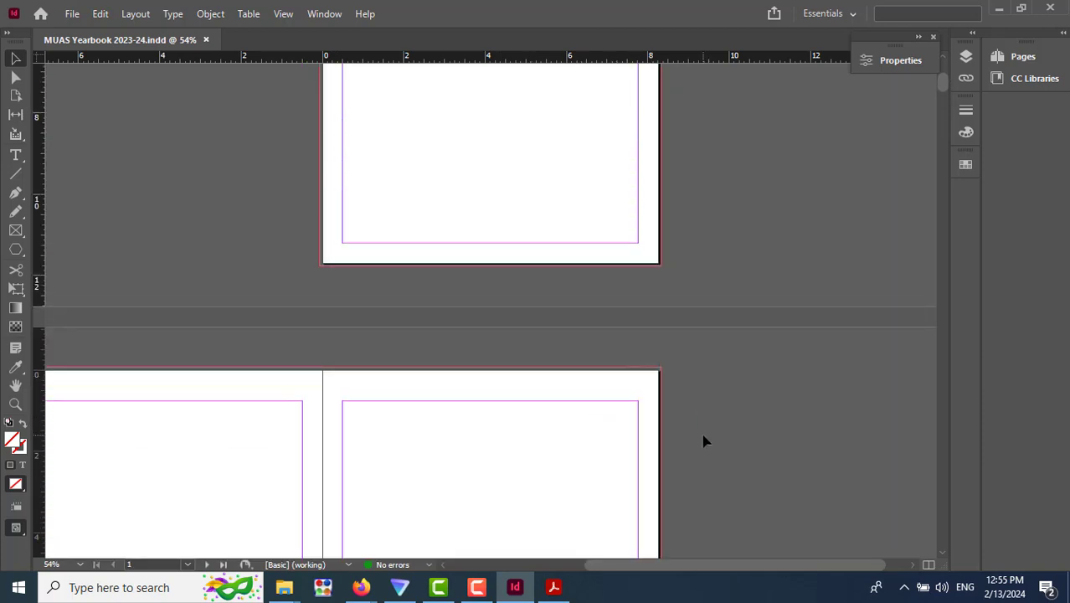
{"action": "scroll", "coordinate": [718, 445], "scroll_direction": "up", "scroll_amount": 2}
{"action": "scroll", "coordinate": [718, 444], "scroll_direction": "up", "scroll_amount": 2}
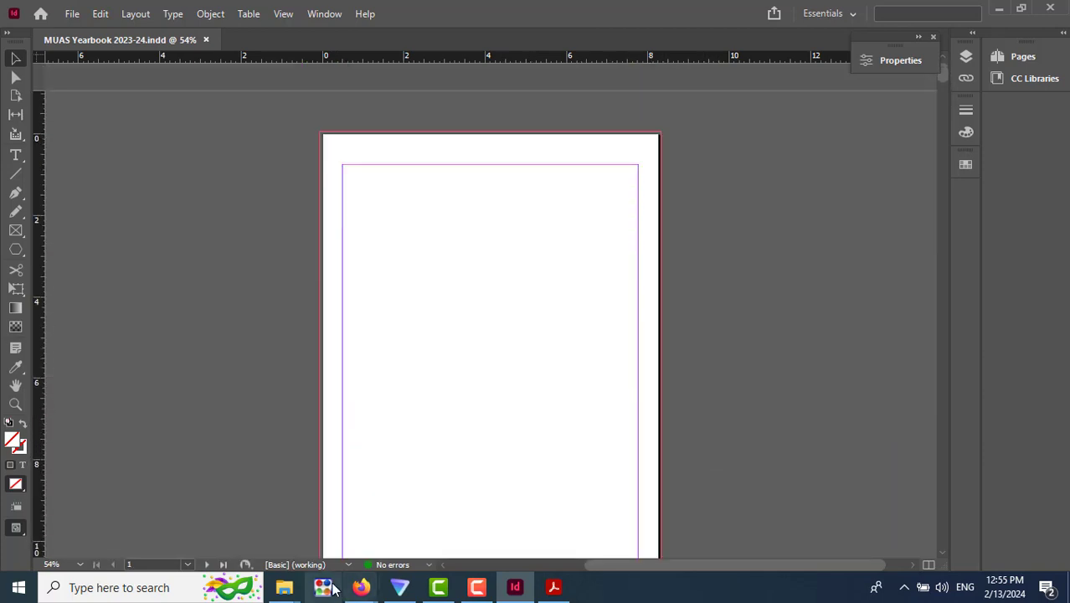
Switch to File Explorer and open Section and Responsibilities.JPG from the MUAS Year Book 2023-24 folder on Local Disk (E:).
{"action": "mouse_move", "coordinate": [279, 593]}
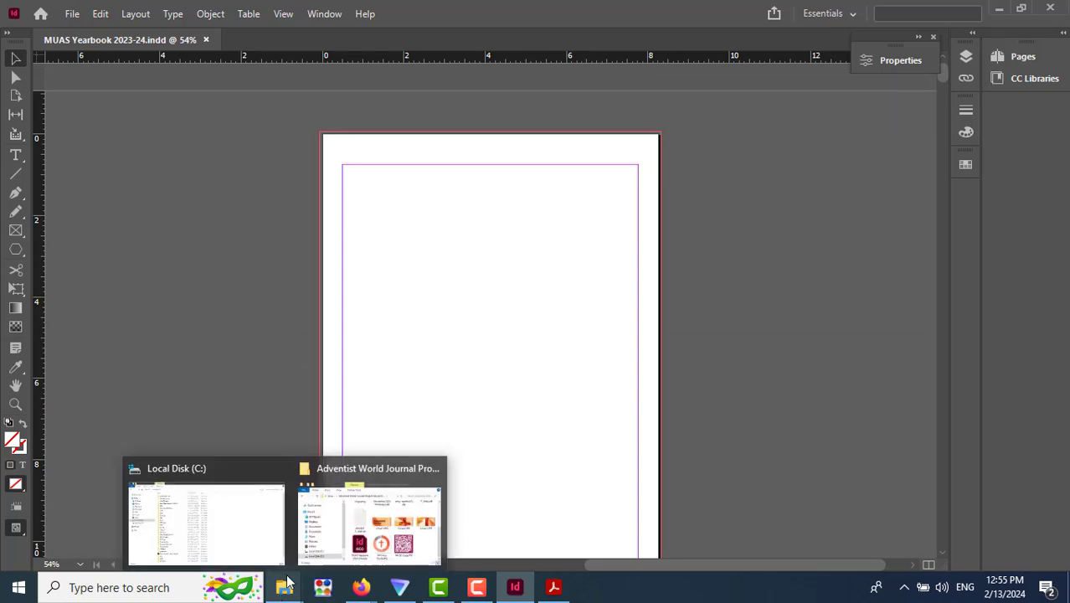
{"action": "left_click", "coordinate": [362, 527]}
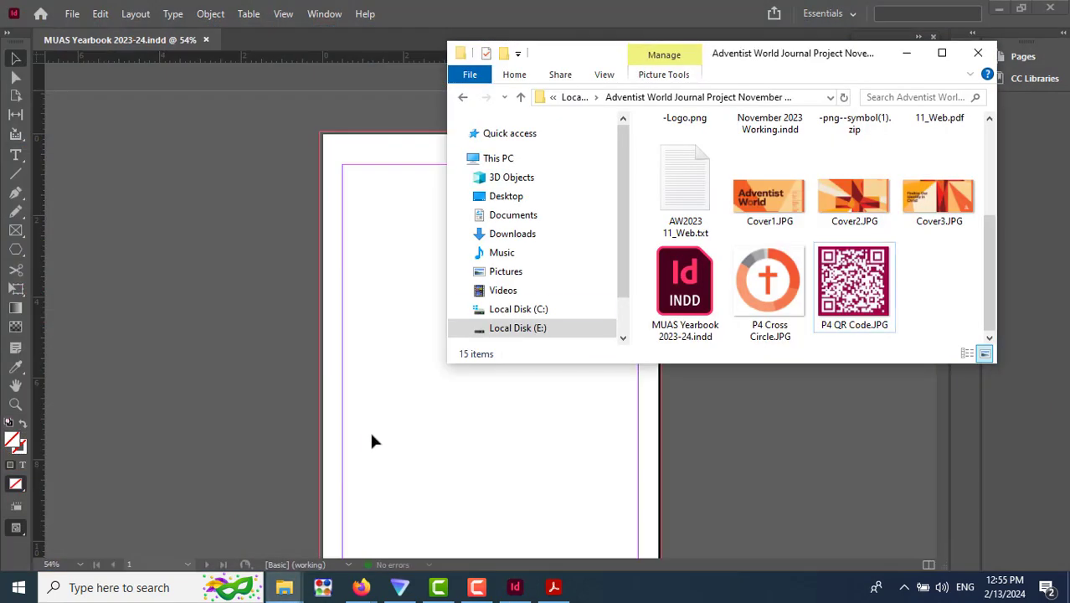
{"action": "left_click", "coordinate": [551, 330]}
{"action": "scroll", "coordinate": [772, 285], "scroll_direction": "down", "scroll_amount": 5}
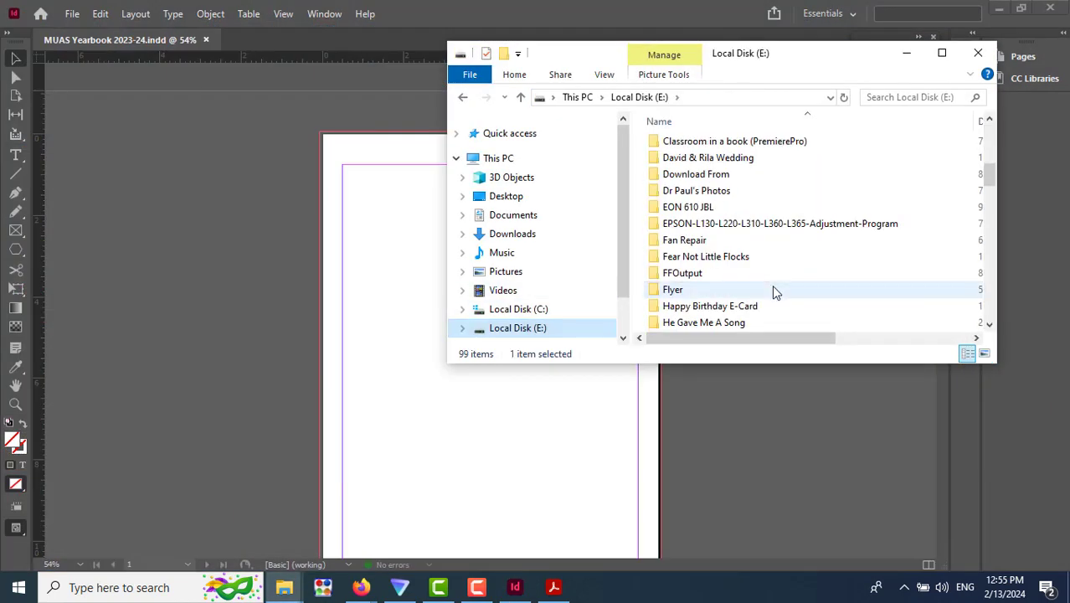
{"action": "scroll", "coordinate": [772, 289], "scroll_direction": "down", "scroll_amount": 7}
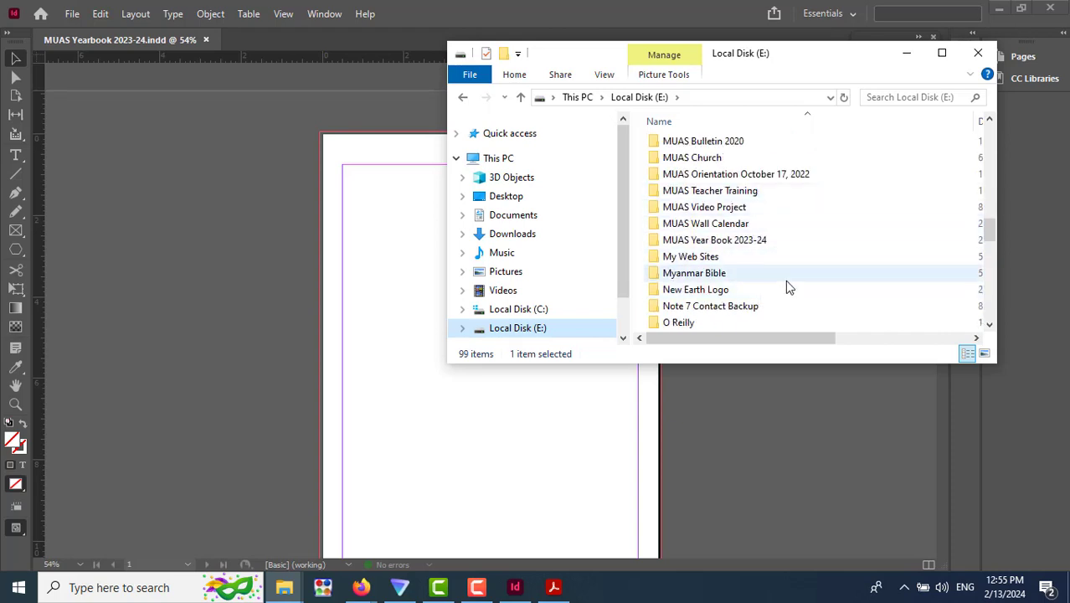
{"action": "double_click", "coordinate": [755, 240]}
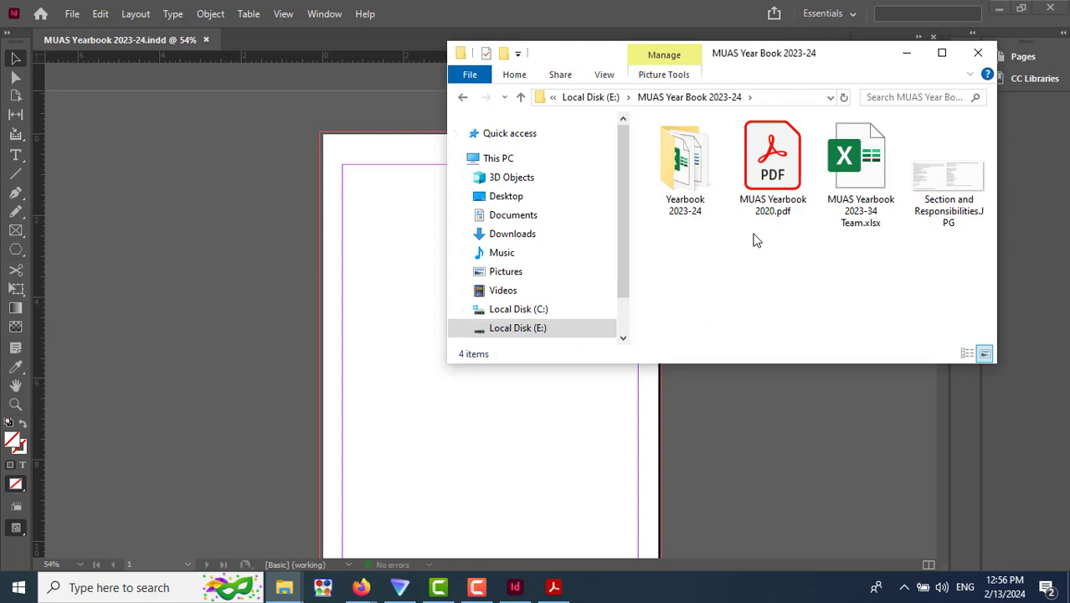
{"action": "double_click", "coordinate": [944, 184]}
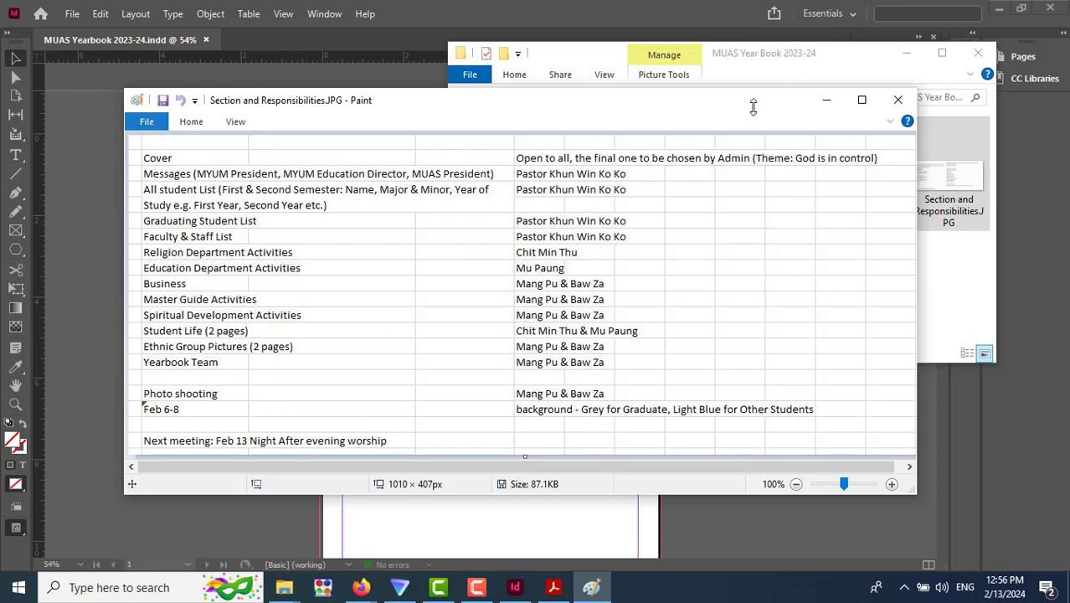
Return to the yearbook in InDesign and create a two-page parent with prefix B, named Parent - Footer and based on A-Parent.
{"action": "left_click", "coordinate": [626, 13]}
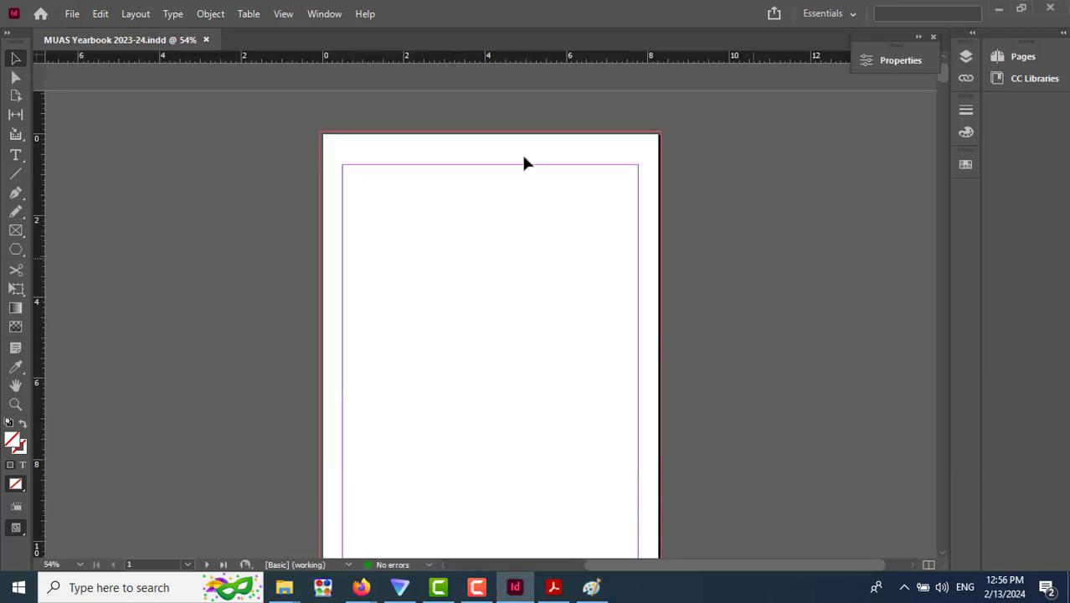
{"action": "scroll", "coordinate": [720, 313], "scroll_direction": "down", "scroll_amount": 5}
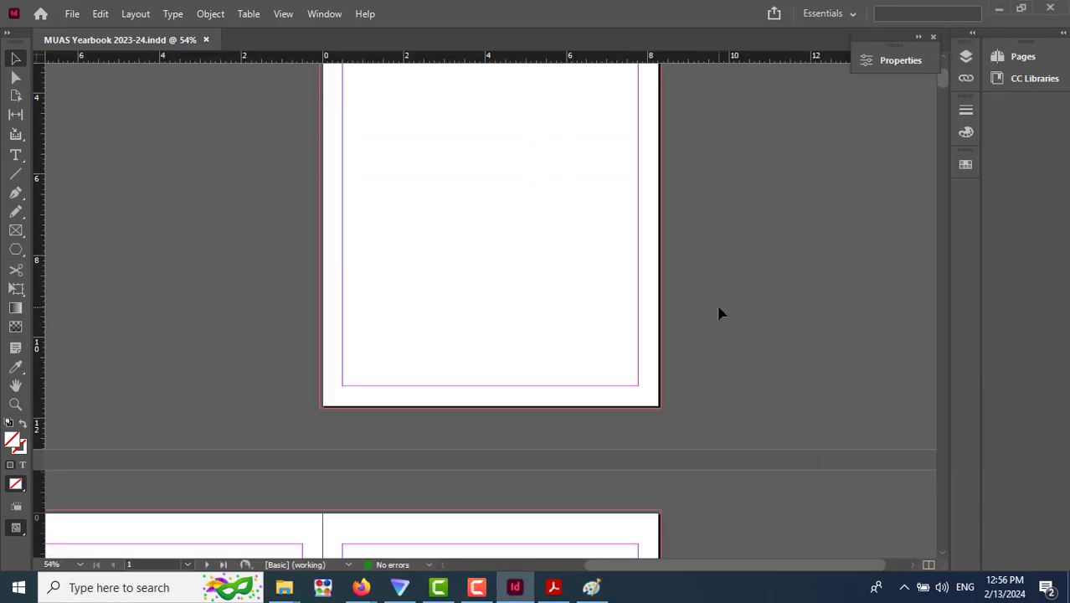
{"action": "scroll", "coordinate": [720, 313], "scroll_direction": "up", "scroll_amount": 2}
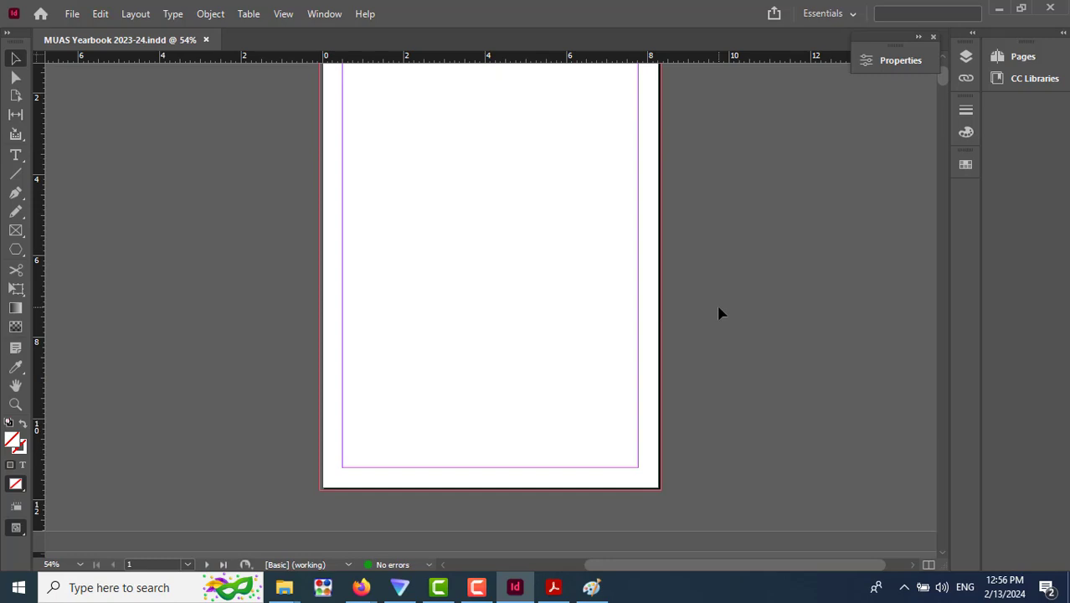
{"action": "left_click", "coordinate": [1016, 56]}
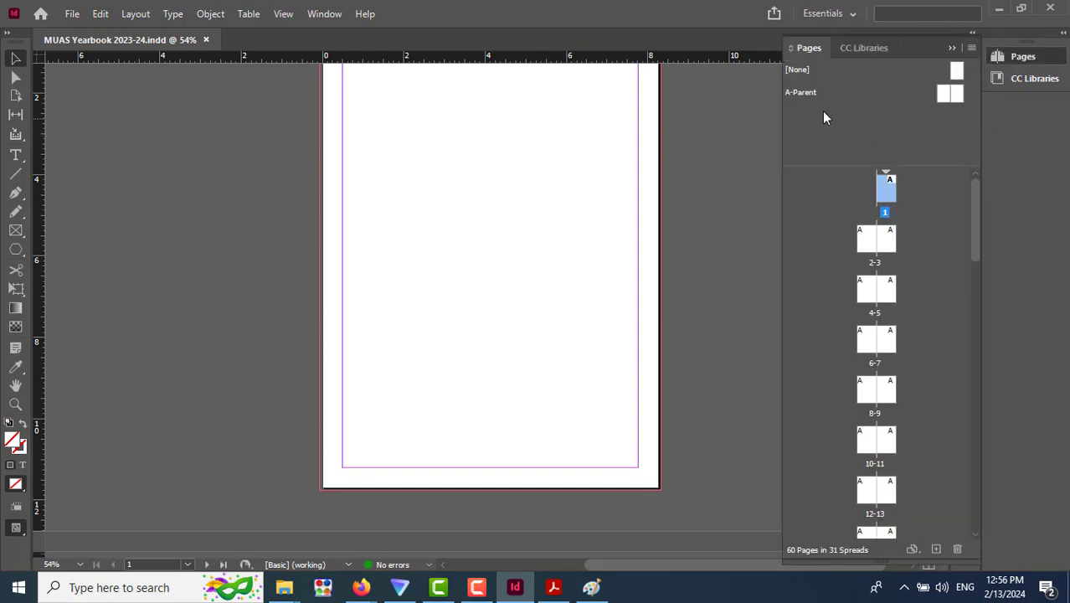
{"action": "left_click", "coordinate": [805, 91]}
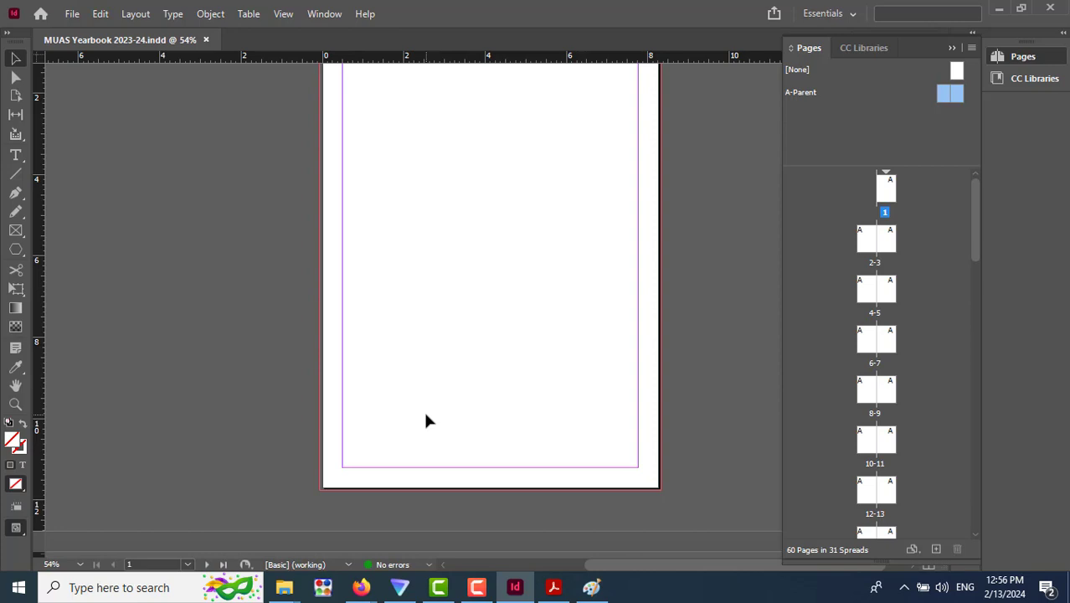
{"action": "left_click", "coordinate": [972, 49]}
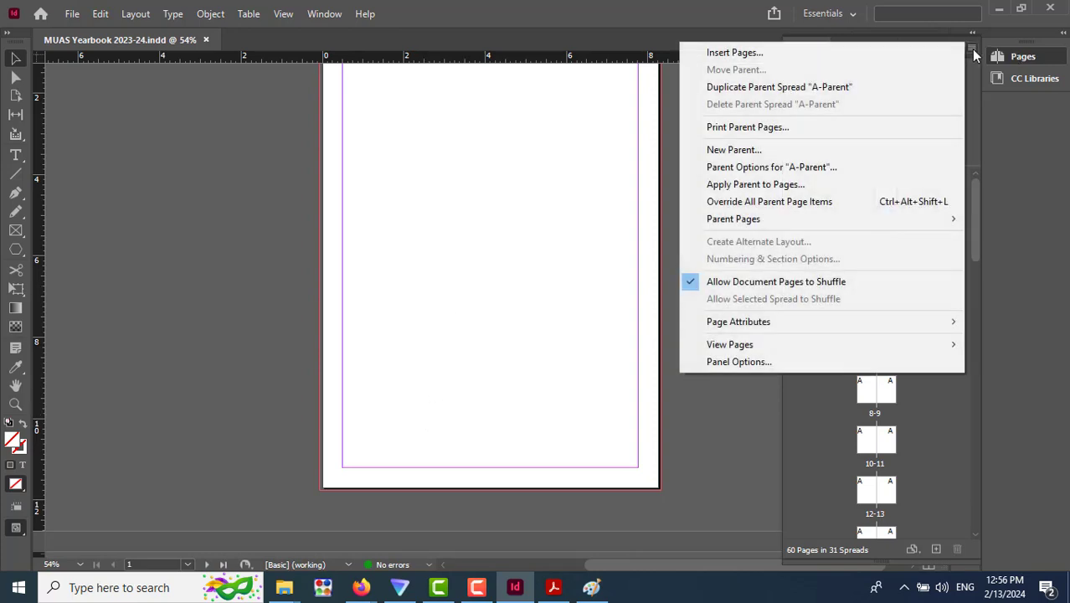
{"action": "left_click", "coordinate": [733, 150]}
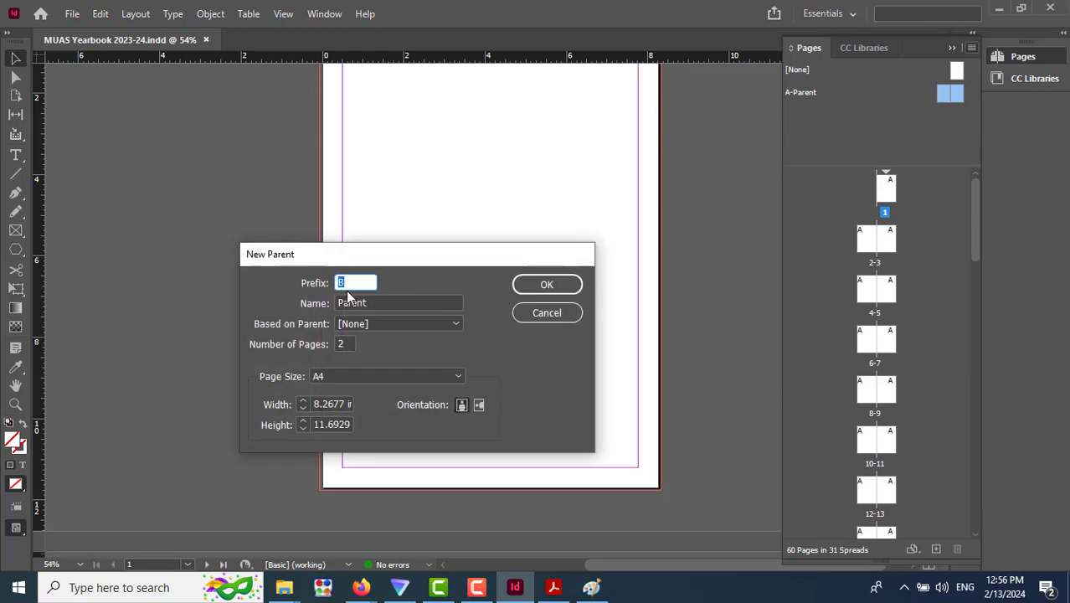
{"action": "left_click", "coordinate": [410, 303]}
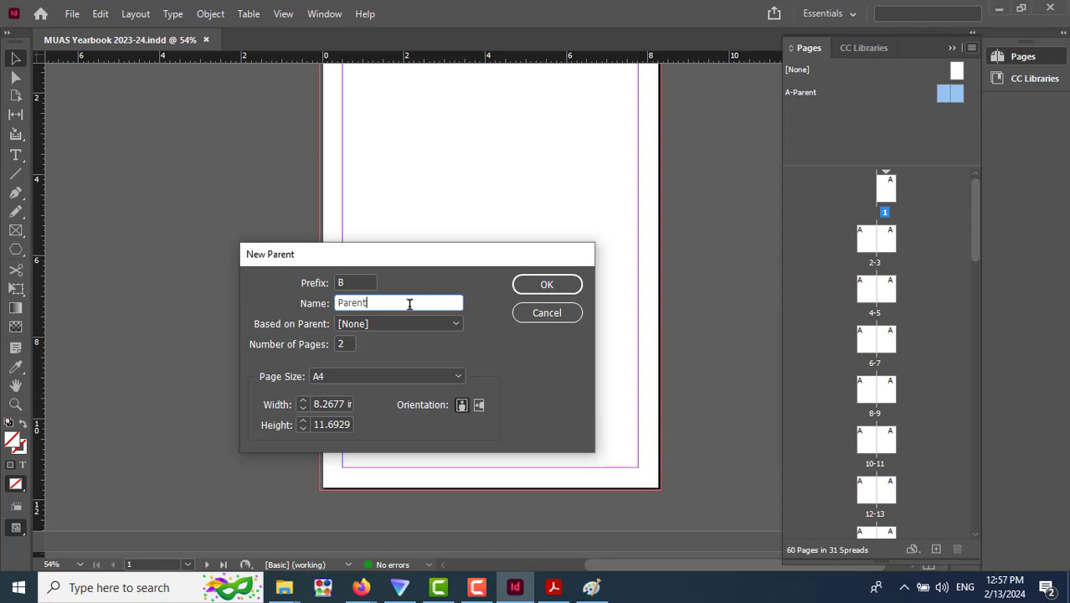
{"action": "type", "text": "- Footer"}
{"action": "left_click", "coordinate": [452, 331]}
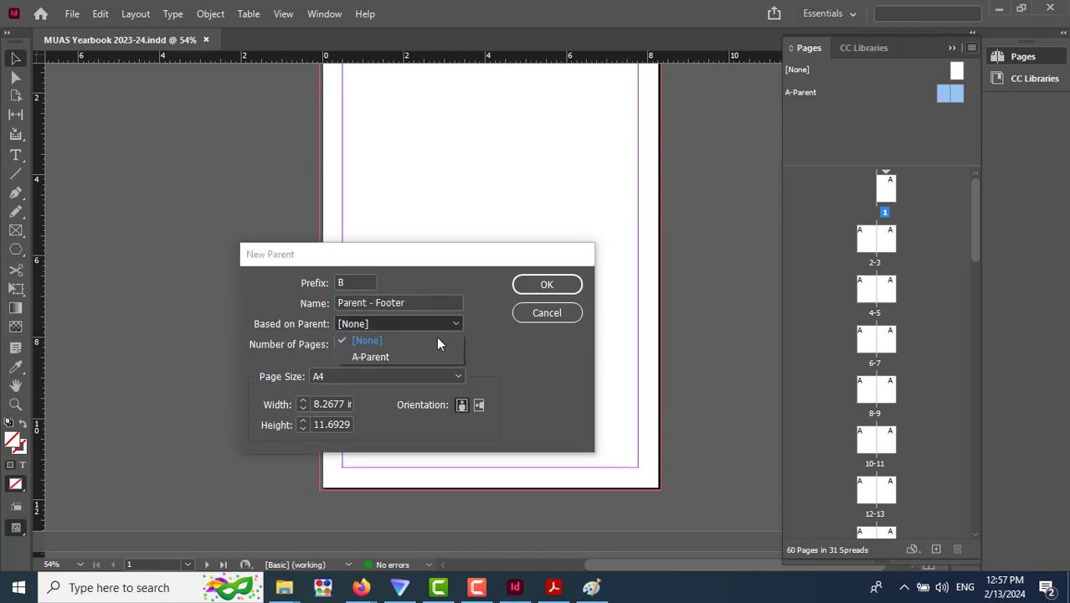
{"action": "left_click", "coordinate": [394, 361]}
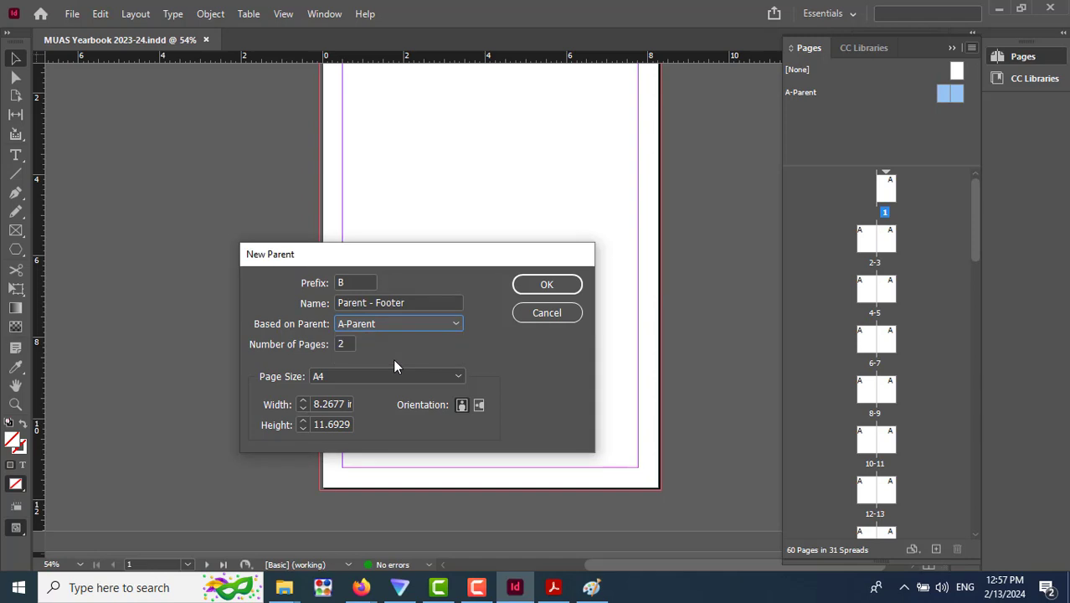
{"action": "left_click", "coordinate": [562, 287]}
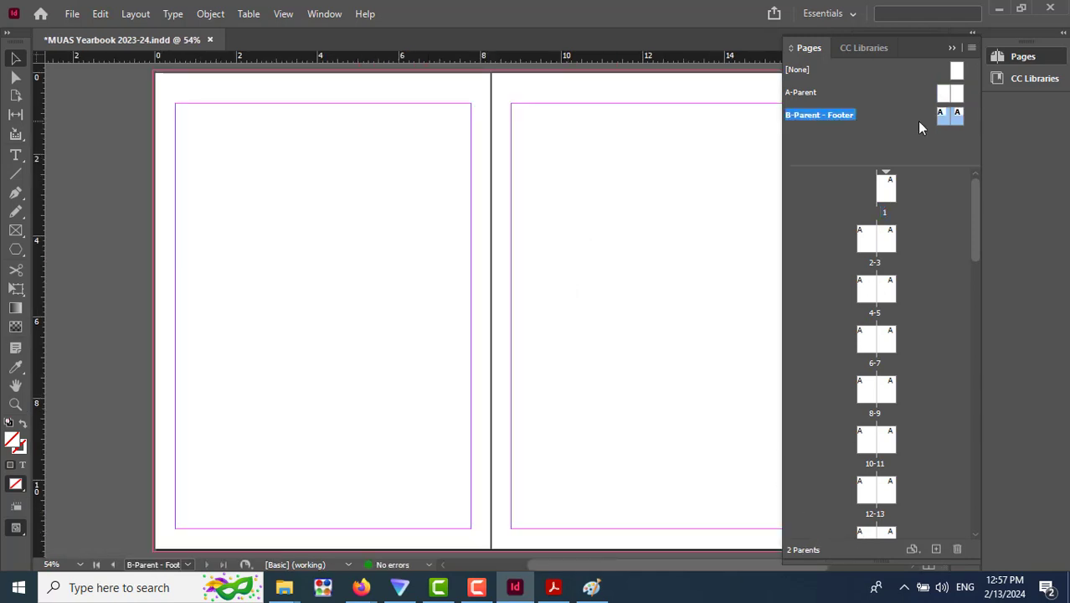
Draw a text frame spanning the margin width just below the bottom margin of the footer parent's left page.
{"action": "left_click", "coordinate": [1011, 61]}
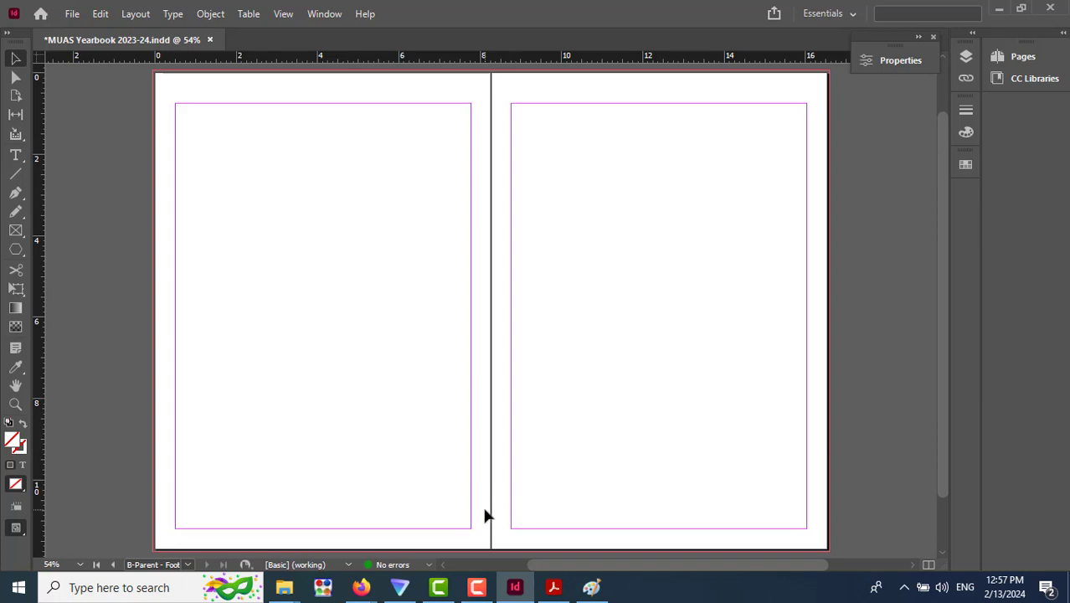
{"action": "scroll", "coordinate": [483, 510], "scroll_direction": "up", "scroll_amount": 2}
{"action": "scroll", "coordinate": [483, 510], "scroll_direction": "down", "scroll_amount": 4}
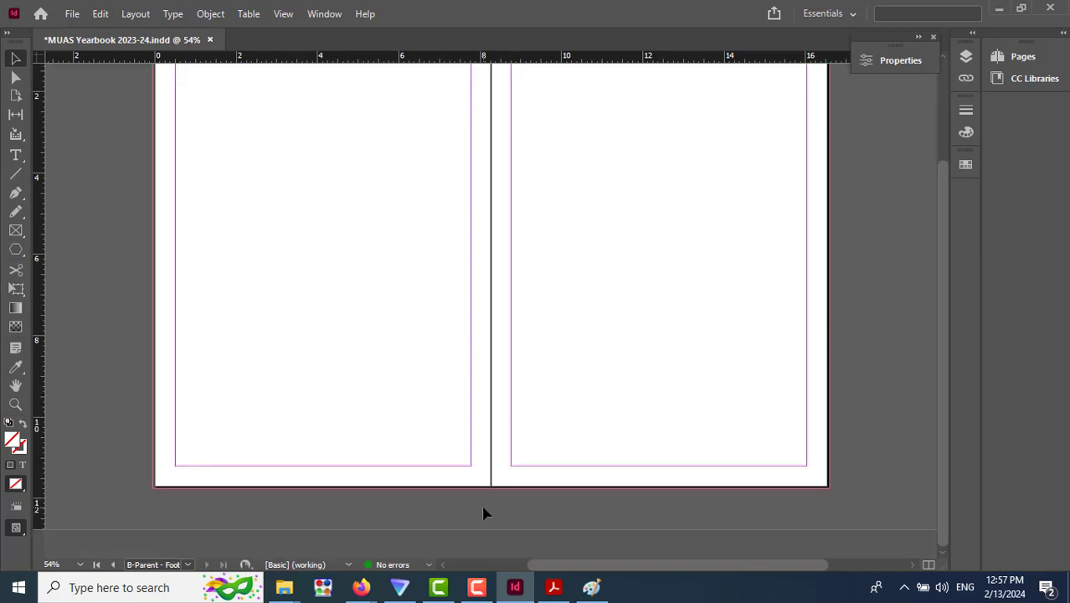
{"action": "scroll", "coordinate": [483, 513], "scroll_direction": "up", "scroll_amount": 2}
{"action": "scroll", "coordinate": [483, 513], "scroll_direction": "down", "scroll_amount": 2}
{"action": "scroll", "coordinate": [482, 512], "scroll_direction": "up", "scroll_amount": 2}
{"action": "scroll", "coordinate": [483, 510], "scroll_direction": "down", "scroll_amount": 2}
{"action": "left_click", "coordinate": [15, 405]}
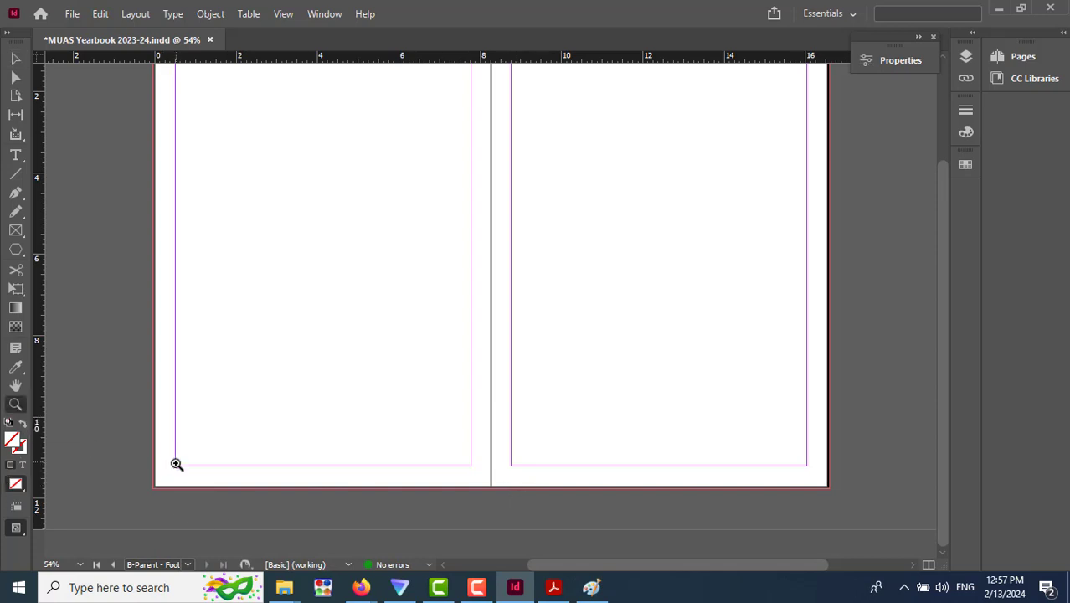
{"action": "left_click_drag", "start_coordinate": [172, 466], "coordinate": [482, 483]}
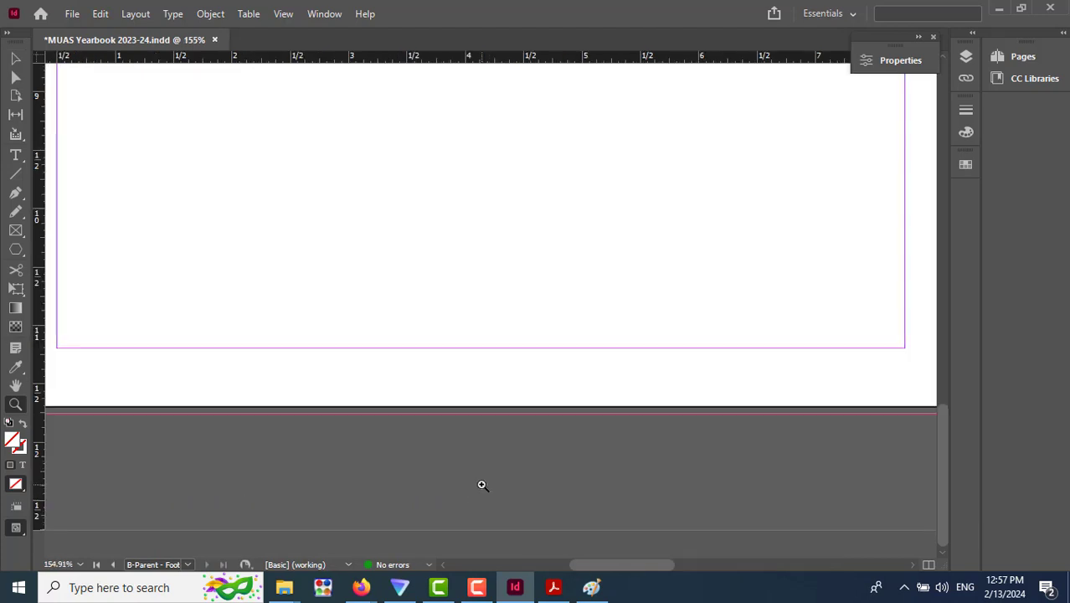
{"action": "left_click", "coordinate": [16, 155]}
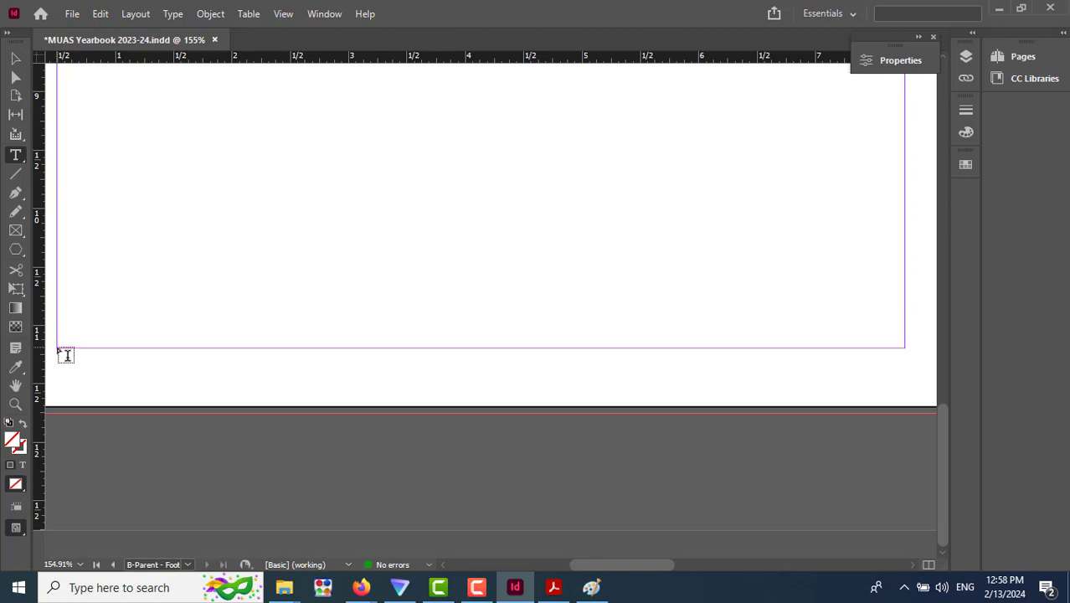
{"action": "left_click_drag", "start_coordinate": [59, 349], "coordinate": [905, 384]}
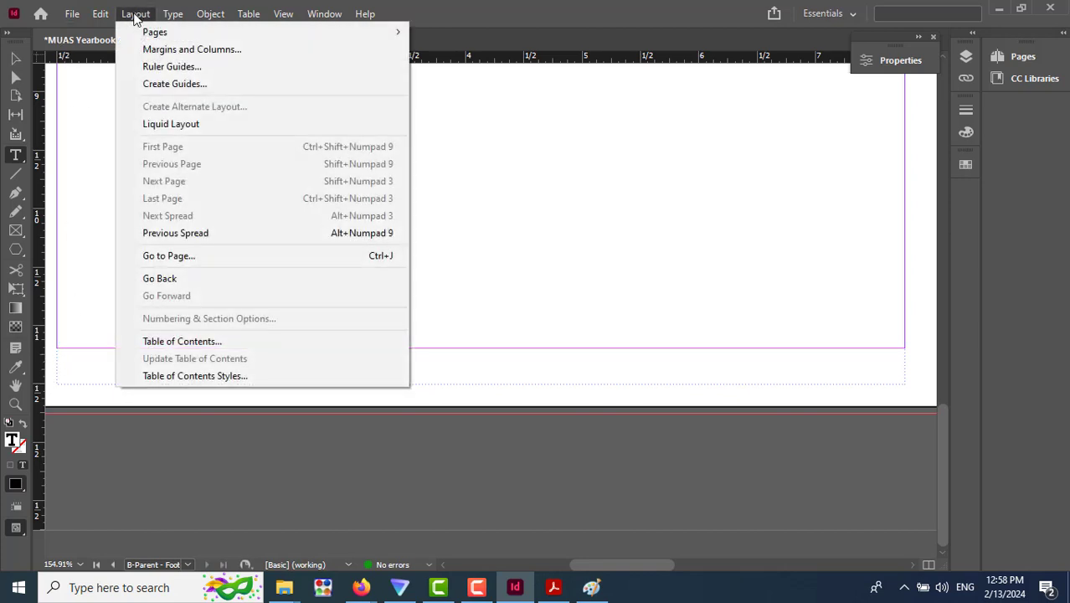
Insert a Current Page Number marker in the left page's footer text frame.
{"action": "mouse_move", "coordinate": [174, 14]}
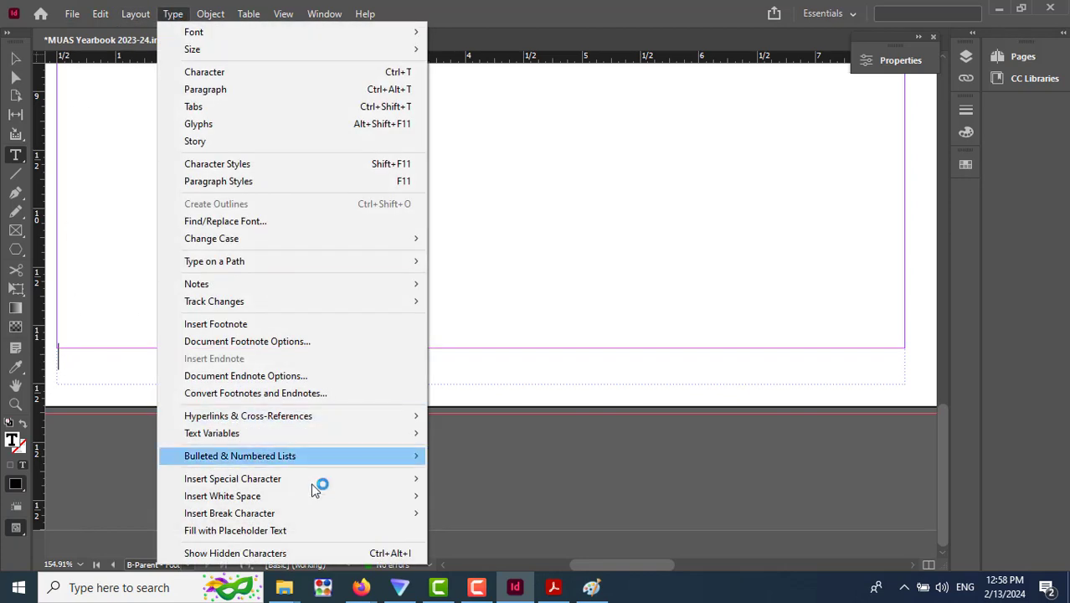
{"action": "mouse_move", "coordinate": [339, 481]}
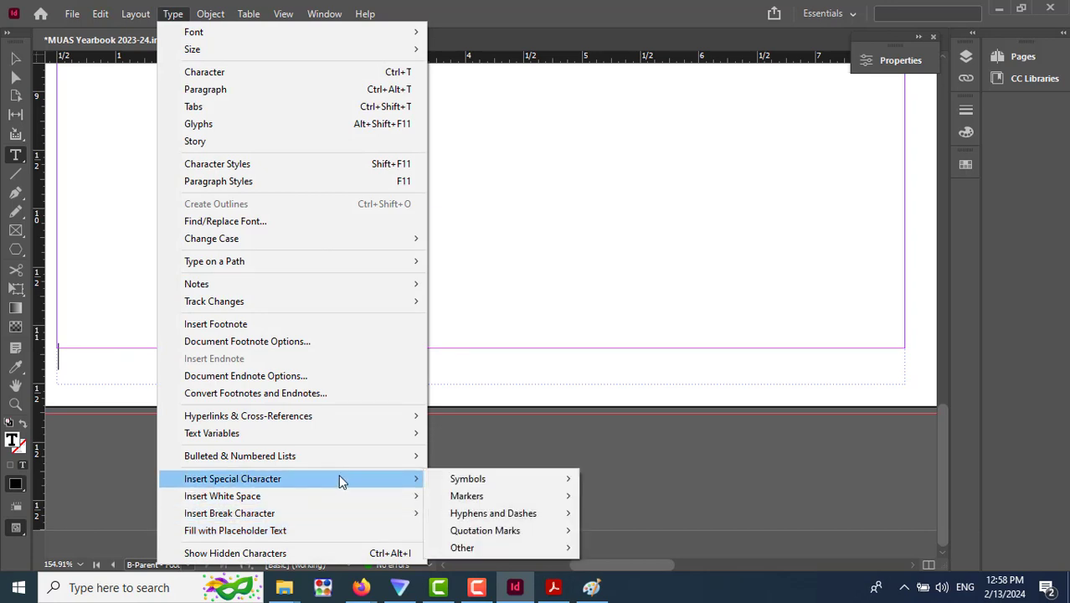
{"action": "mouse_move", "coordinate": [507, 495]}
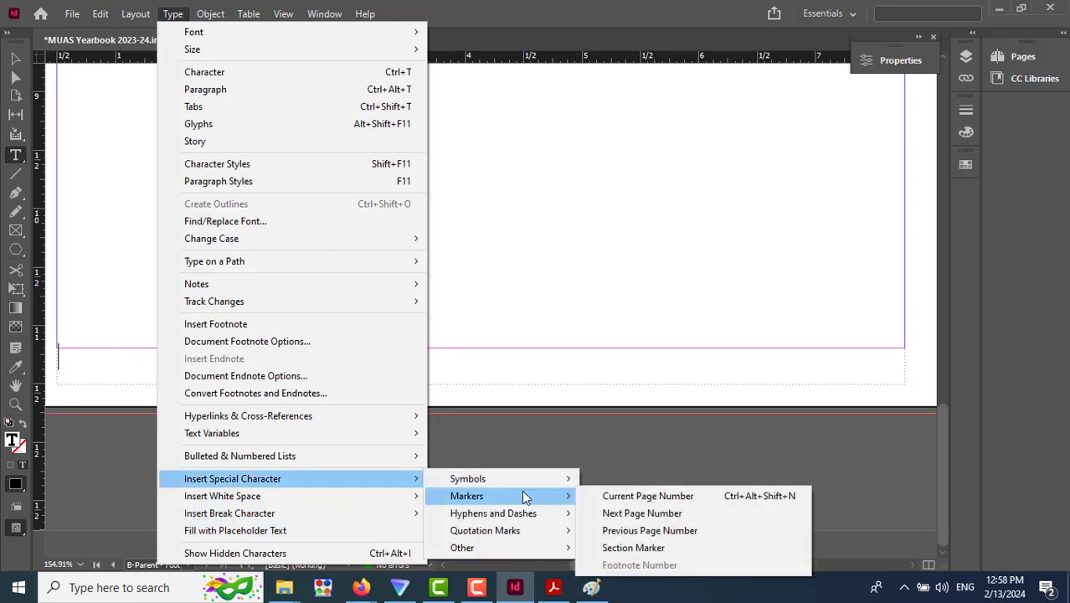
{"action": "left_click", "coordinate": [620, 495]}
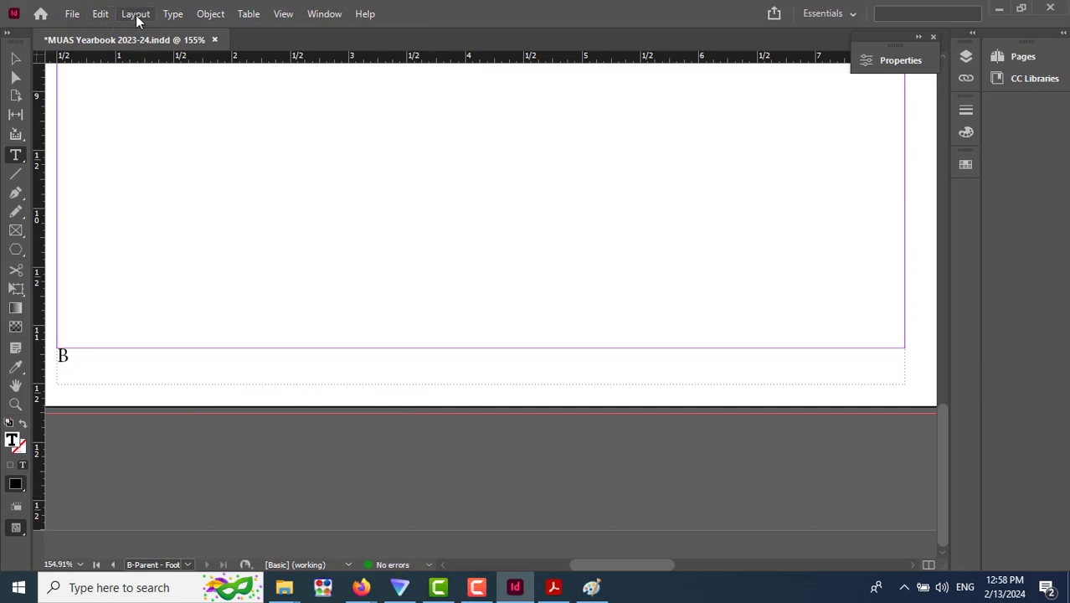
Add an em space and the text Kanyinbin after the page number marker in the footer.
{"action": "left_click", "coordinate": [180, 16]}
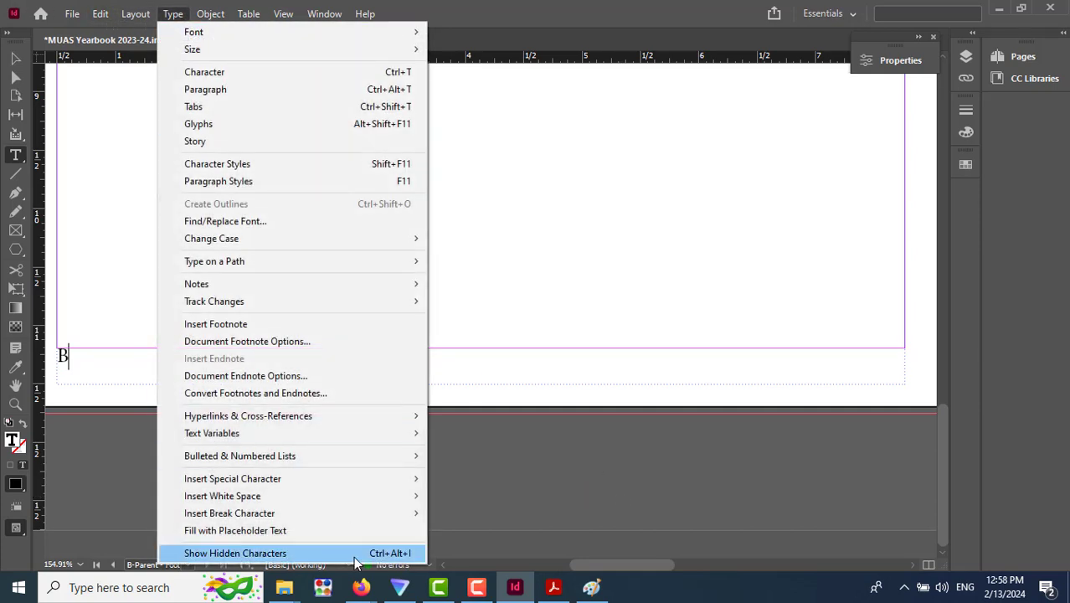
{"action": "mouse_move", "coordinate": [353, 496]}
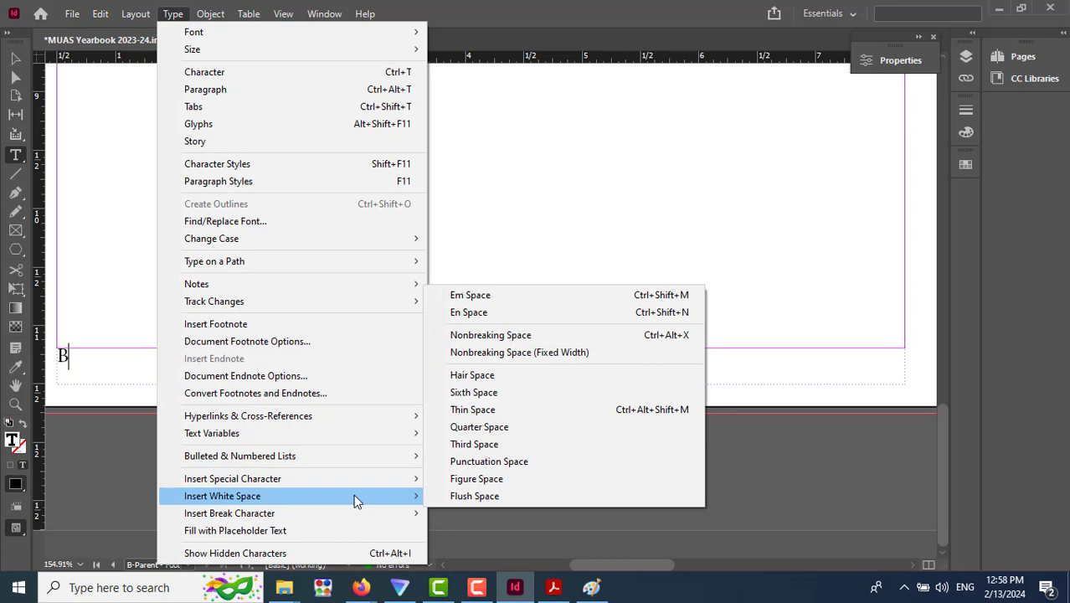
{"action": "left_click", "coordinate": [498, 293]}
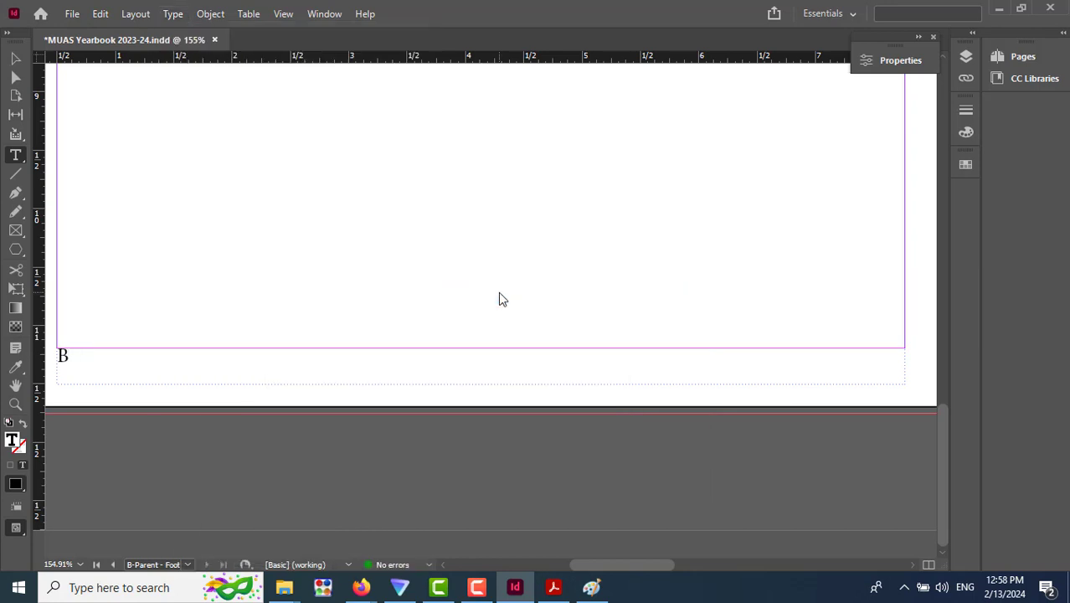
{"action": "type", "text": "Kanyinbin"}
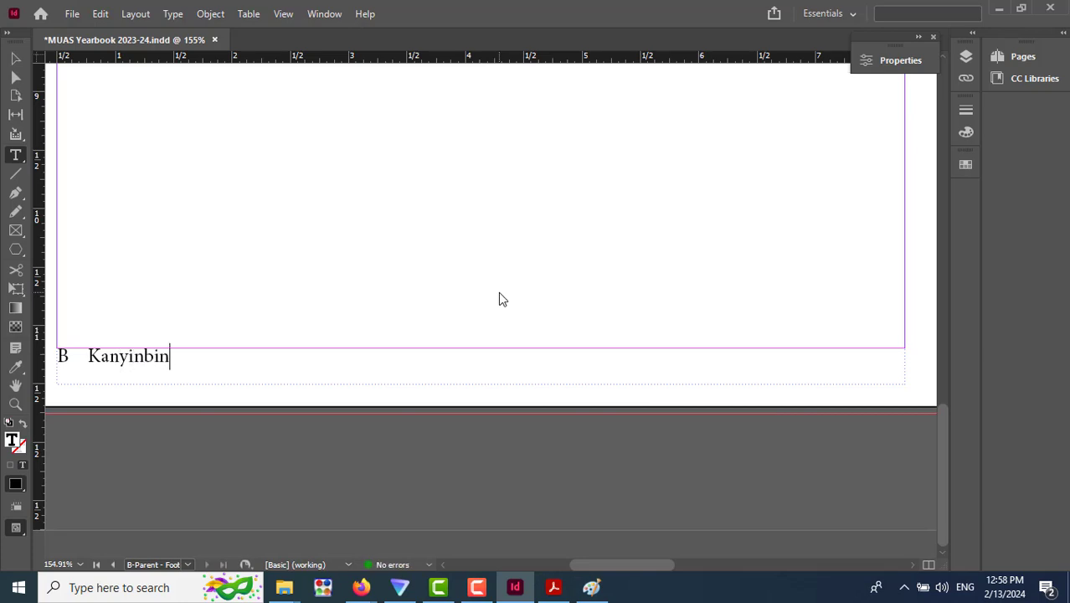
Format the word Kanyinbin in the footer as small caps.
{"action": "key", "text": "shift+Left"}
{"action": "key", "text": "shift+Left"}
{"action": "key", "text": "shift+Left"}
{"action": "key", "text": "shift+Left"}
{"action": "key", "text": "shift+Left"}
{"action": "key", "text": "shift+Left"}
{"action": "key", "text": "shift+Left"}
{"action": "key", "text": "shift+Left"}
{"action": "key", "text": "shift+Left"}
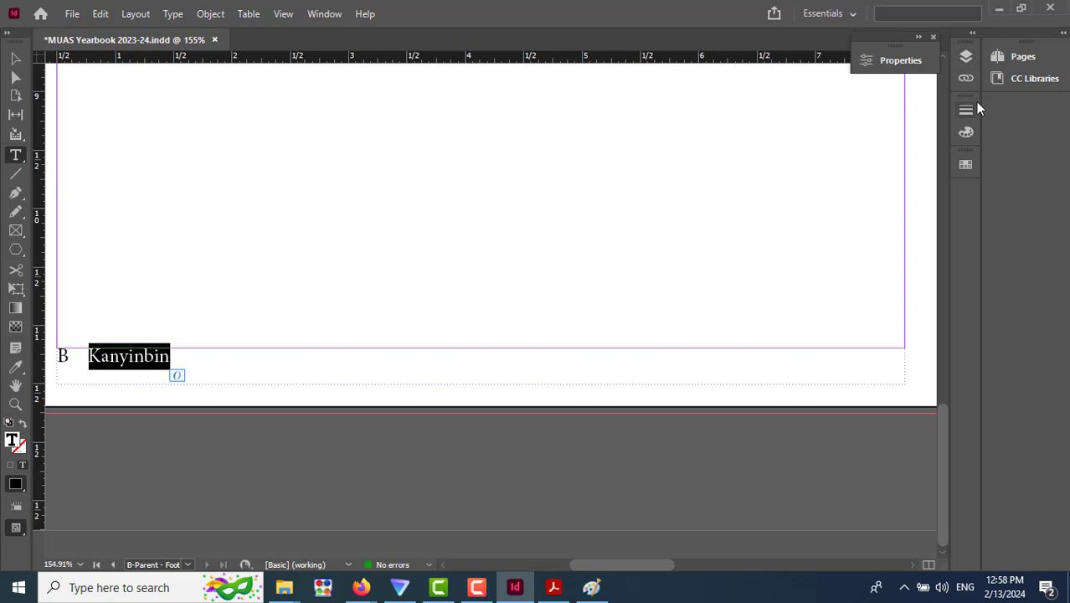
{"action": "left_click", "coordinate": [909, 64]}
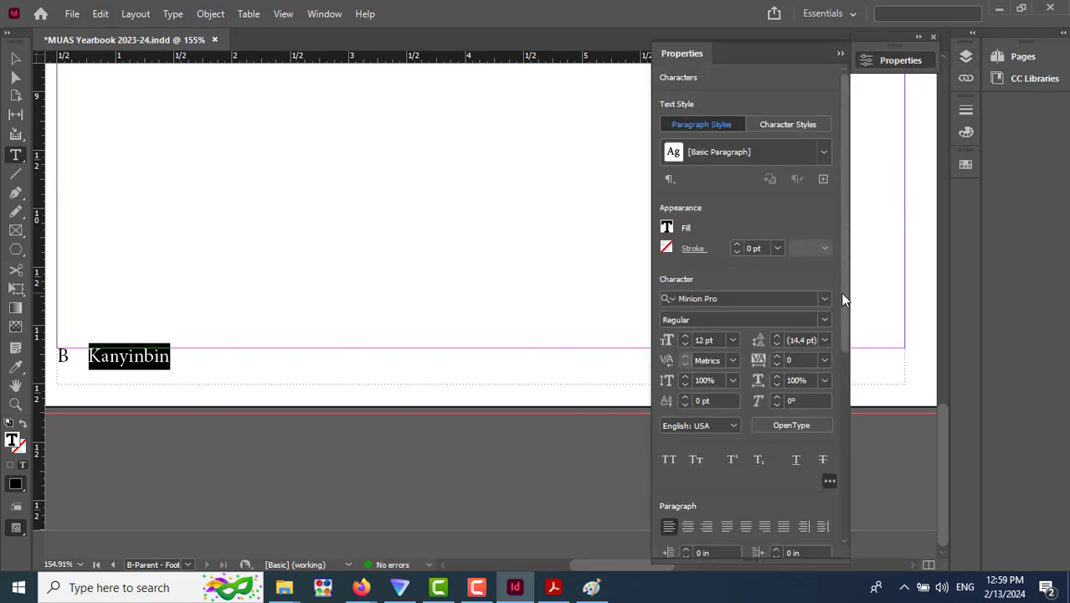
{"action": "left_click", "coordinate": [695, 459]}
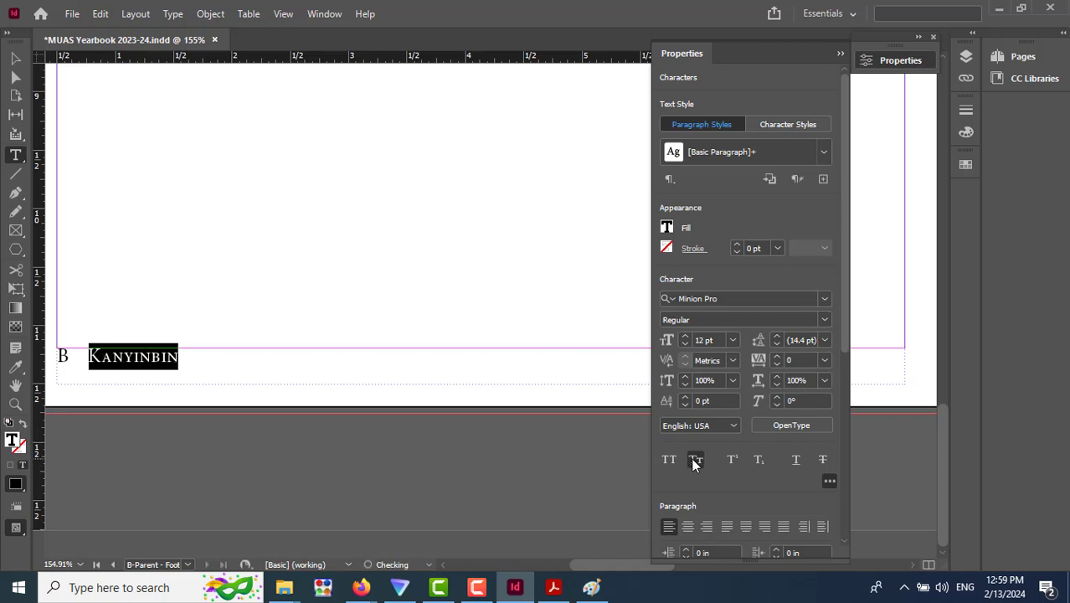
Append 2023-24 after Kanyinbin in the left page's footer.
{"action": "left_click", "coordinate": [188, 358]}
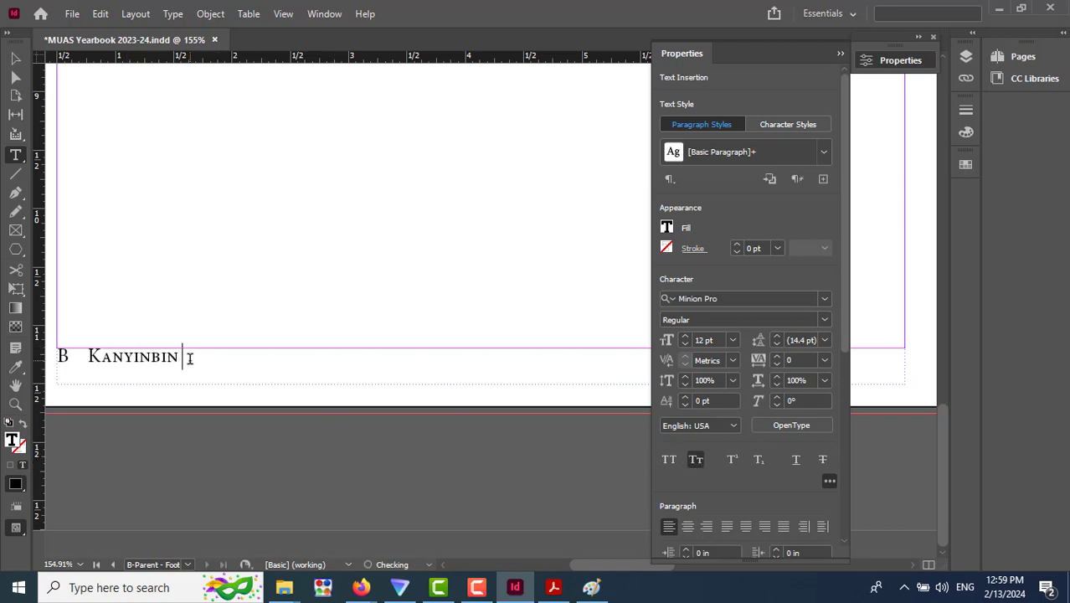
{"action": "type", "text": "2023-24"}
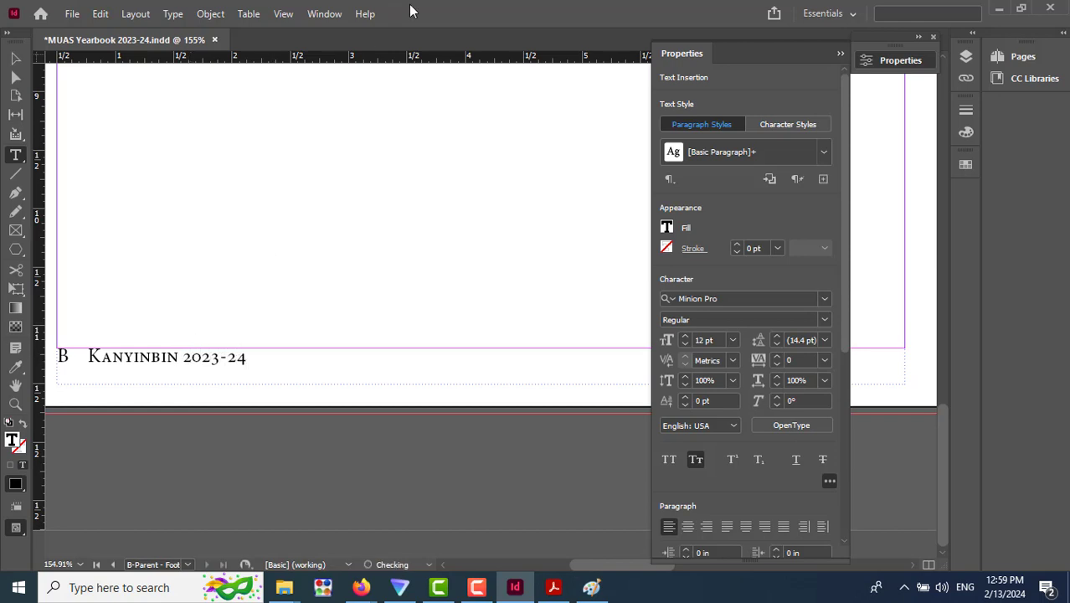
{"action": "left_click", "coordinate": [883, 65]}
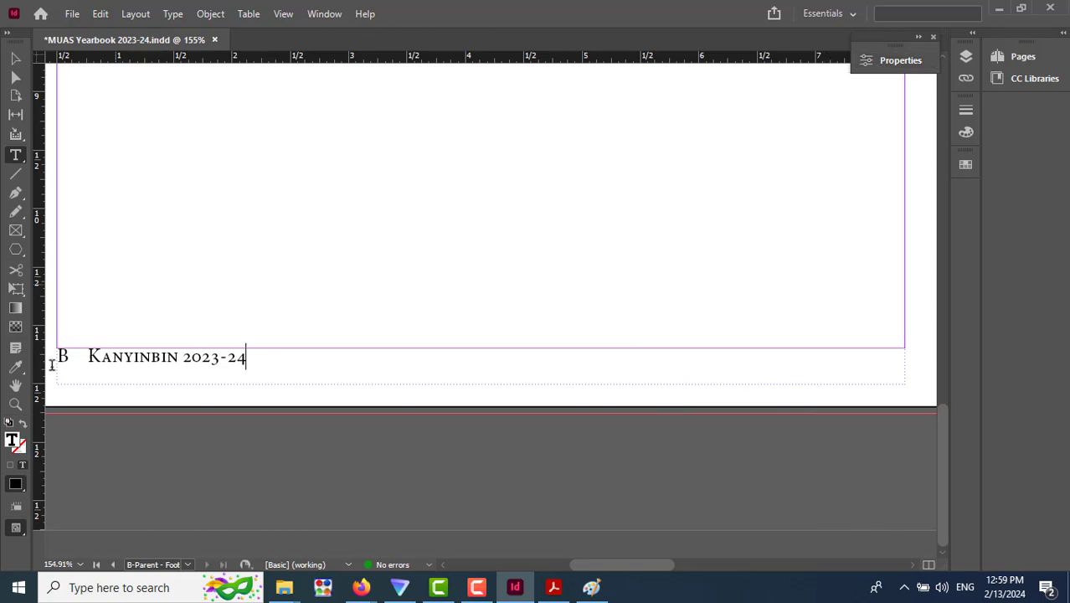
Copy the footer frame to the matching position below the right page's bottom margin and open the copy's text for editing.
{"action": "double_click", "coordinate": [15, 387]}
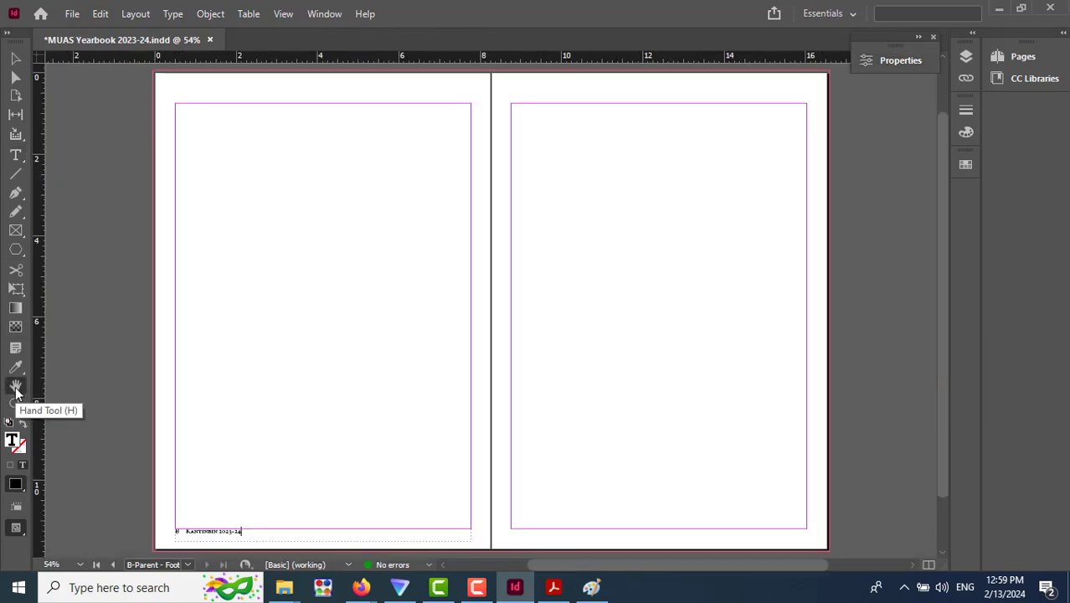
{"action": "left_click", "coordinate": [15, 59]}
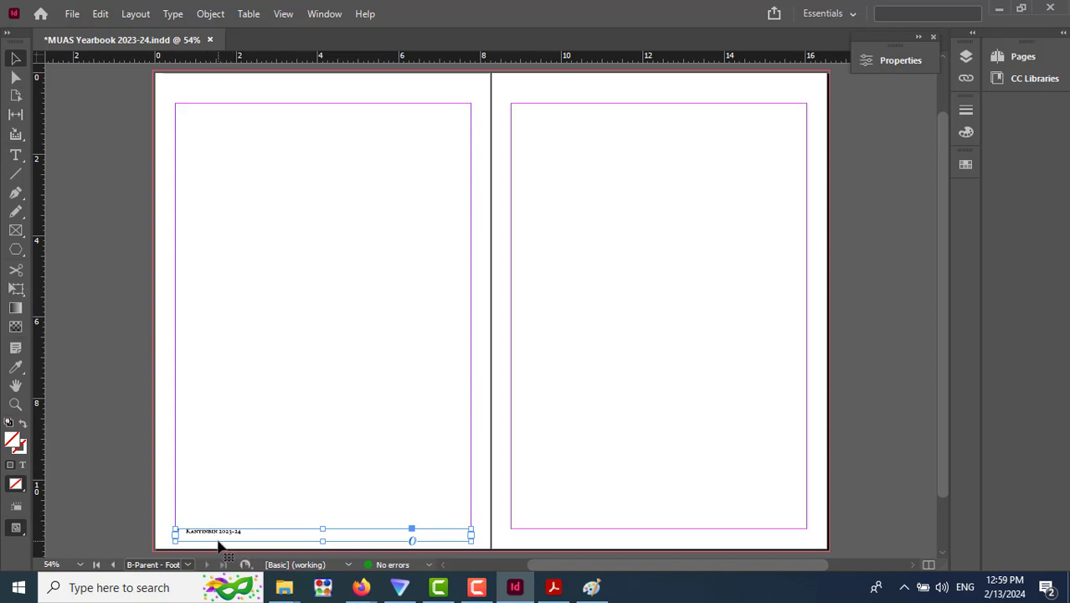
{"action": "left_click_drag", "start_coordinate": [219, 535], "coordinate": [556, 541]}
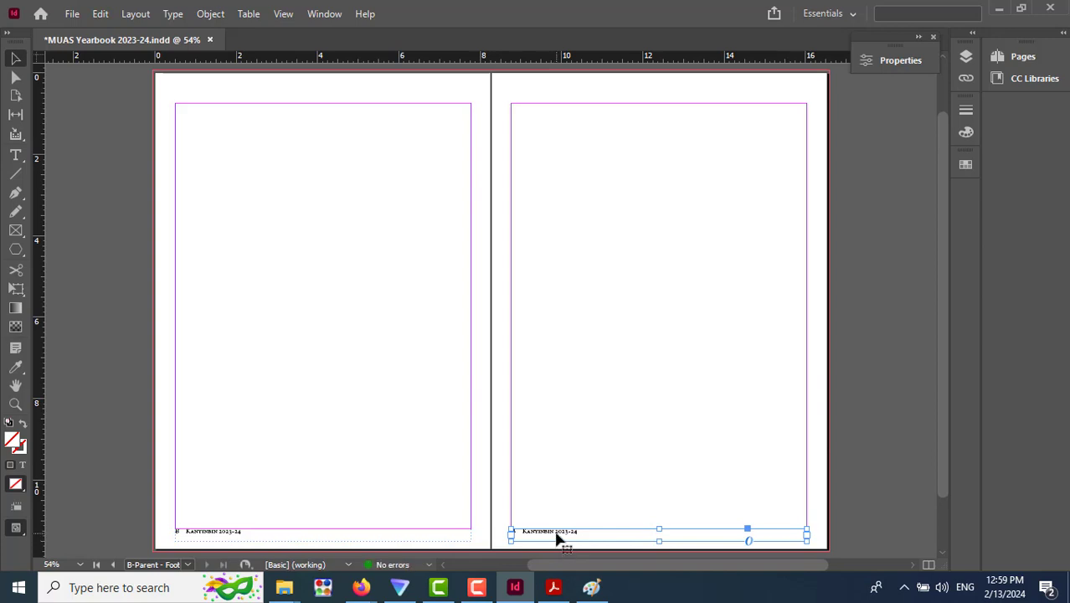
{"action": "double_click", "coordinate": [556, 530]}
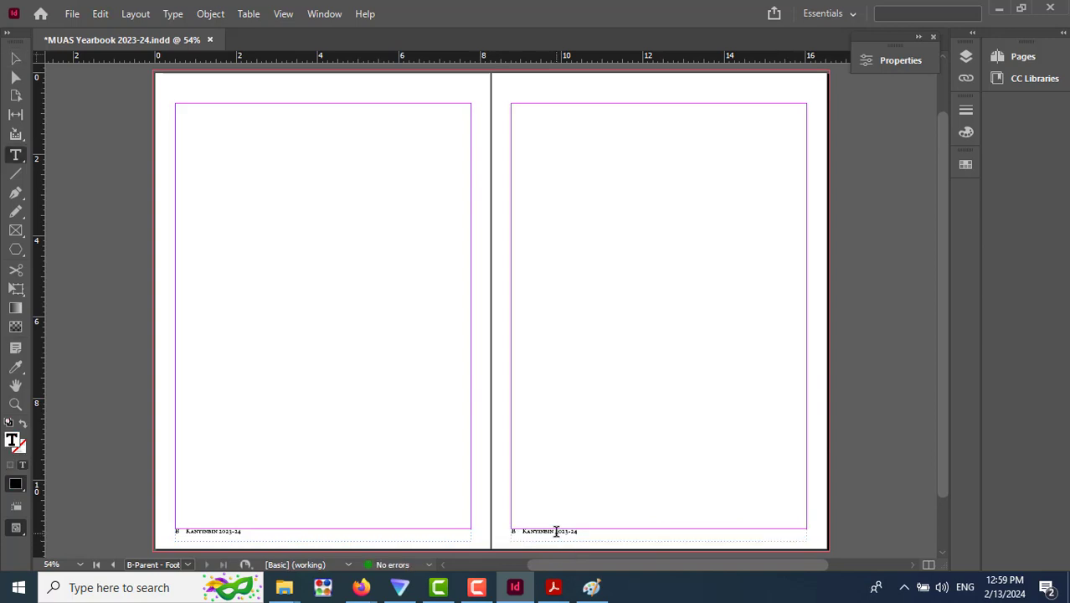
Right-align the whole footer line on the right page of the parent spread.
{"action": "triple_click", "coordinate": [556, 530]}
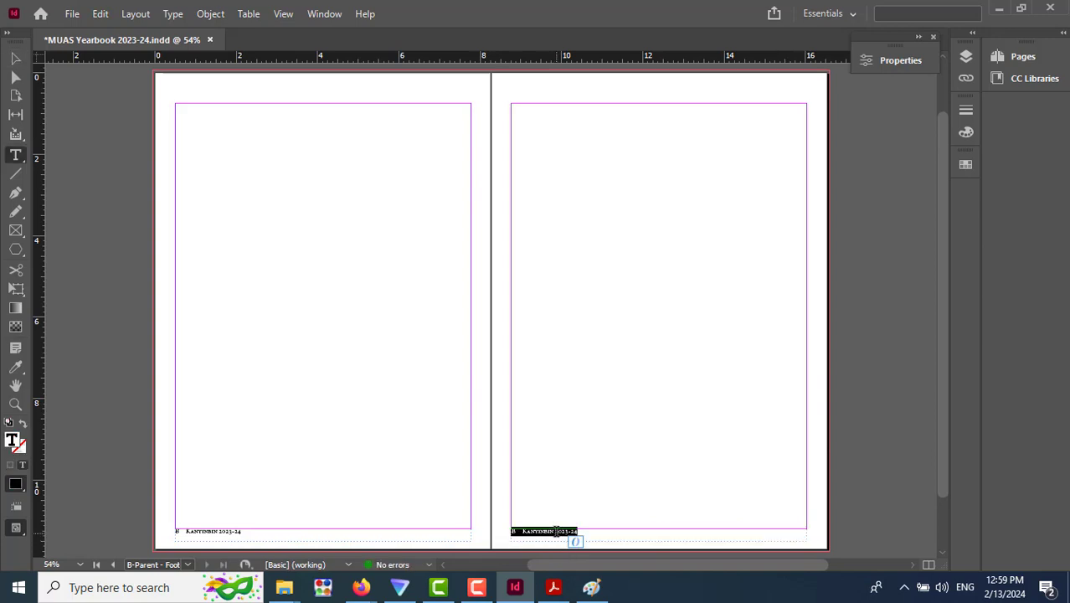
{"action": "left_click", "coordinate": [903, 60]}
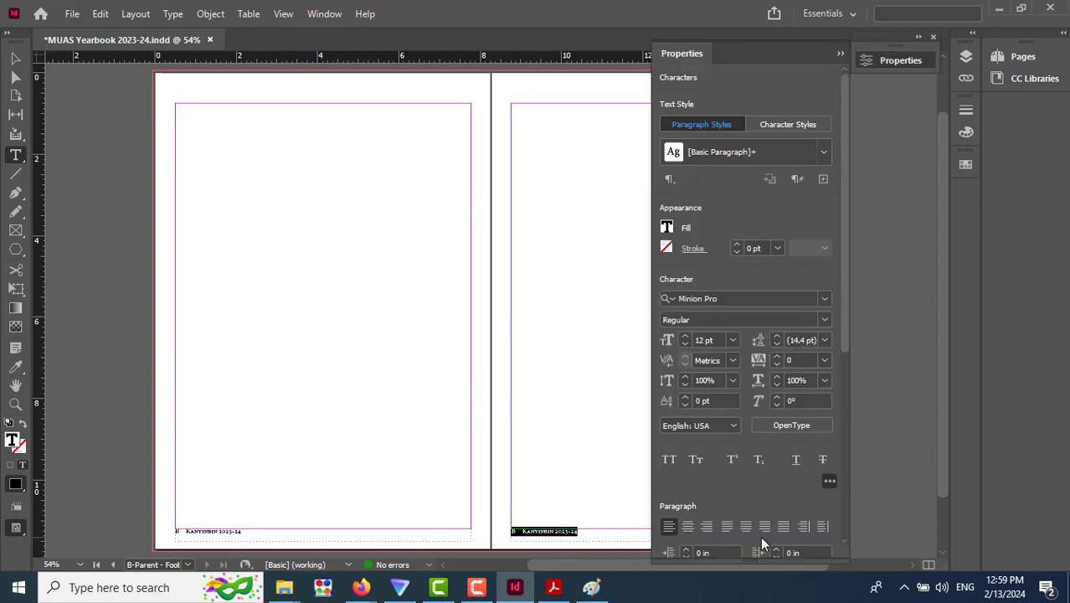
{"action": "left_click", "coordinate": [705, 527]}
{"action": "left_click", "coordinate": [902, 60]}
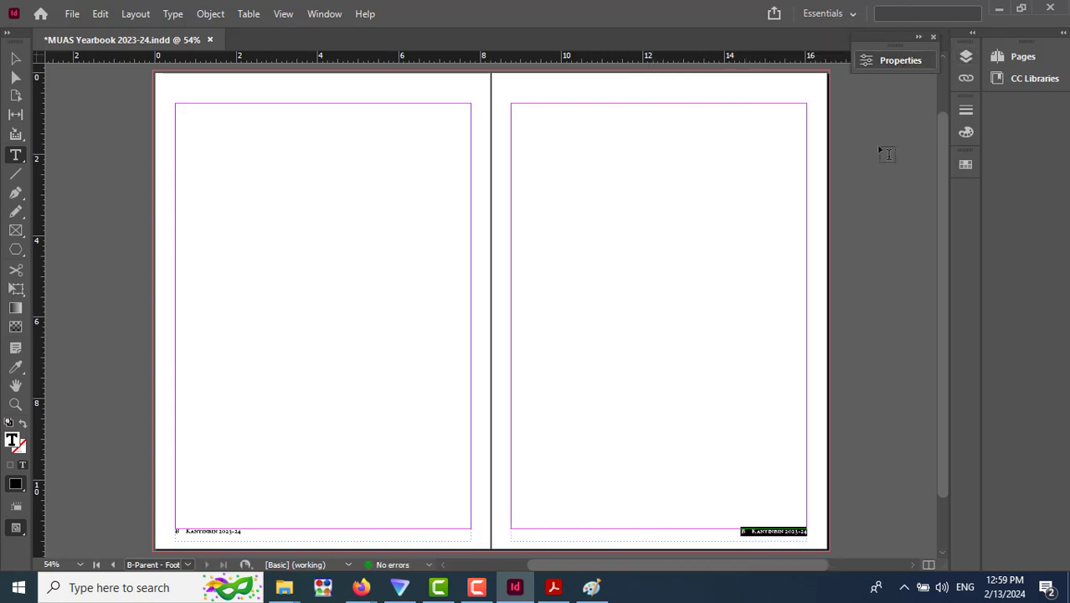
Delete the page number marker and the em space in front of Kanyinbin in the right page's footer.
{"action": "left_click", "coordinate": [753, 531]}
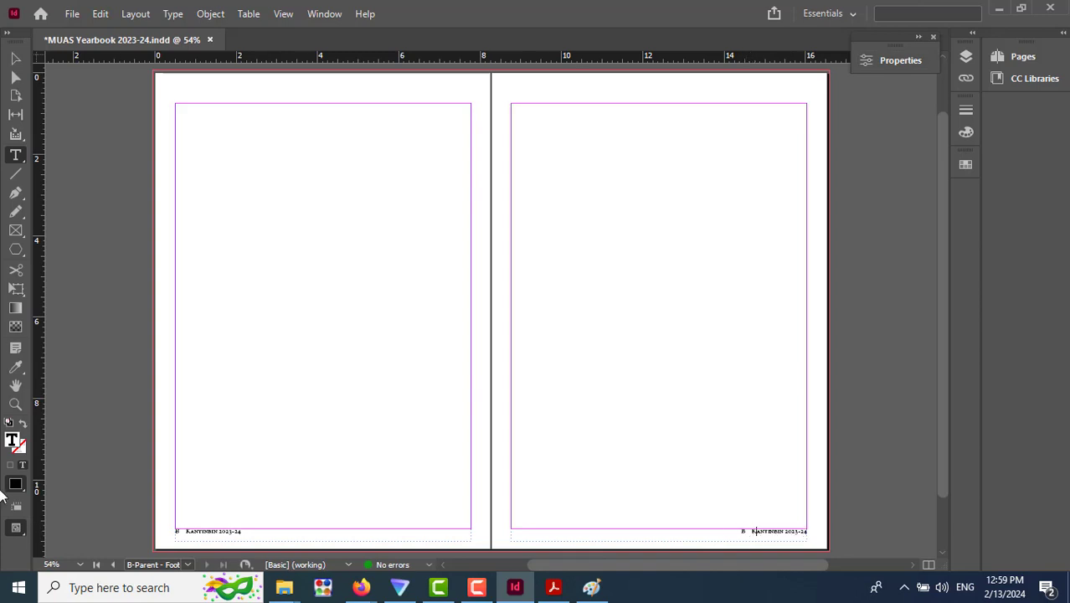
{"action": "left_click", "coordinate": [15, 404]}
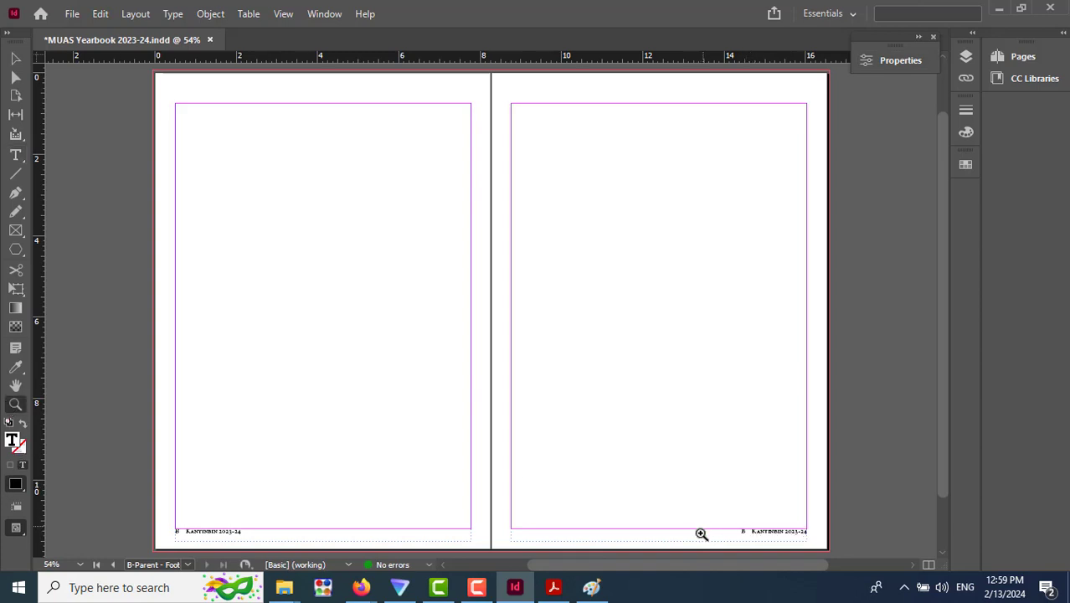
{"action": "left_click_drag", "start_coordinate": [737, 509], "coordinate": [834, 552]}
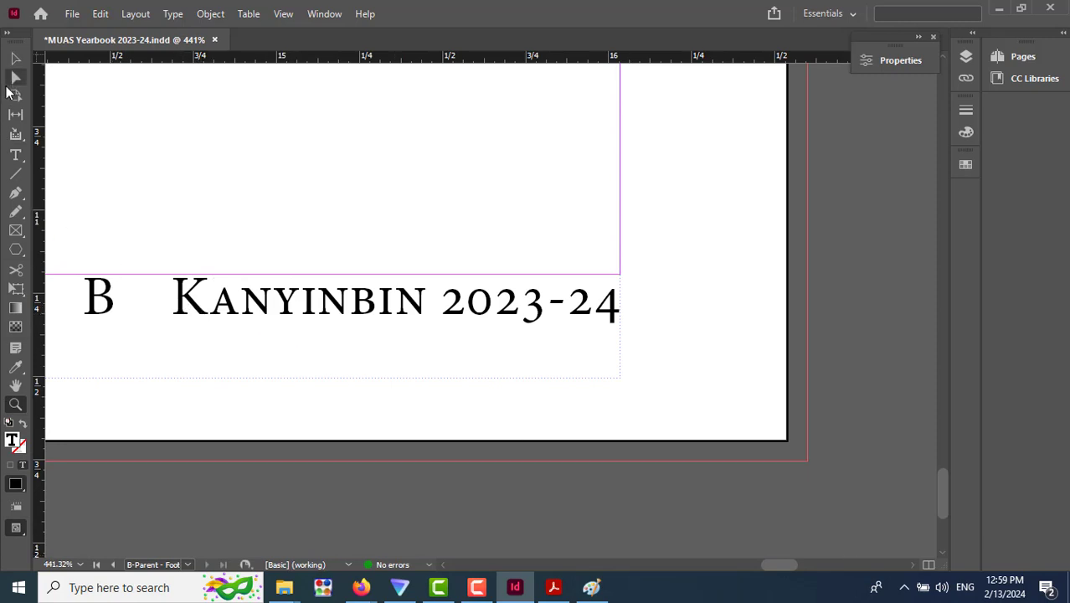
{"action": "left_click", "coordinate": [15, 155]}
{"action": "left_click_drag", "start_coordinate": [159, 303], "coordinate": [61, 294]}
{"action": "key", "text": "BackSpace"}
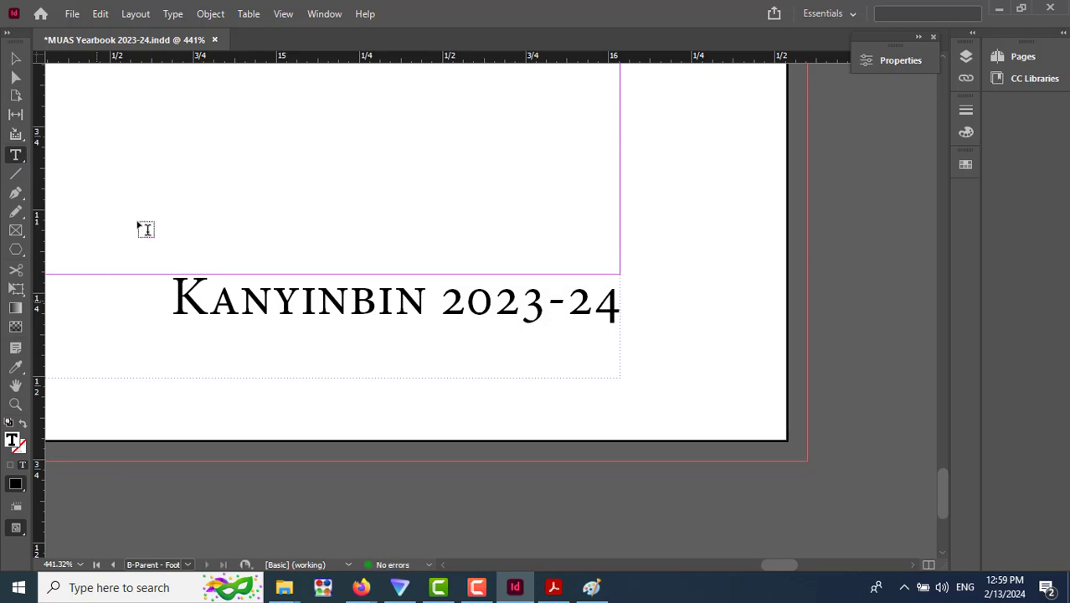
Append an em space and a current page number marker after 2023-24 in the right page's footer, then deselect the frame.
{"action": "left_click", "coordinate": [129, 15]}
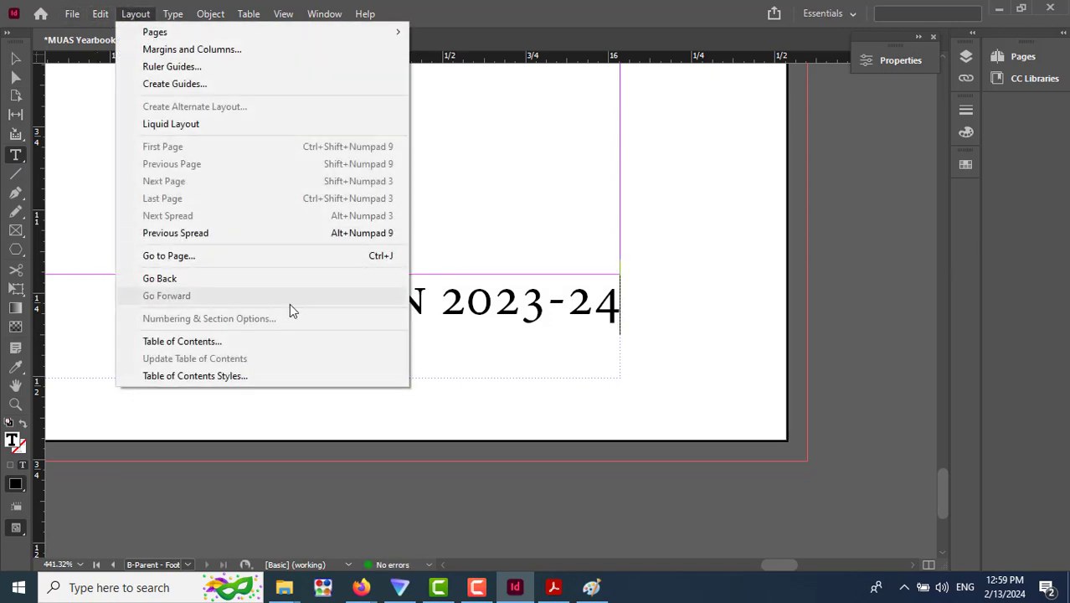
{"action": "mouse_move", "coordinate": [174, 18]}
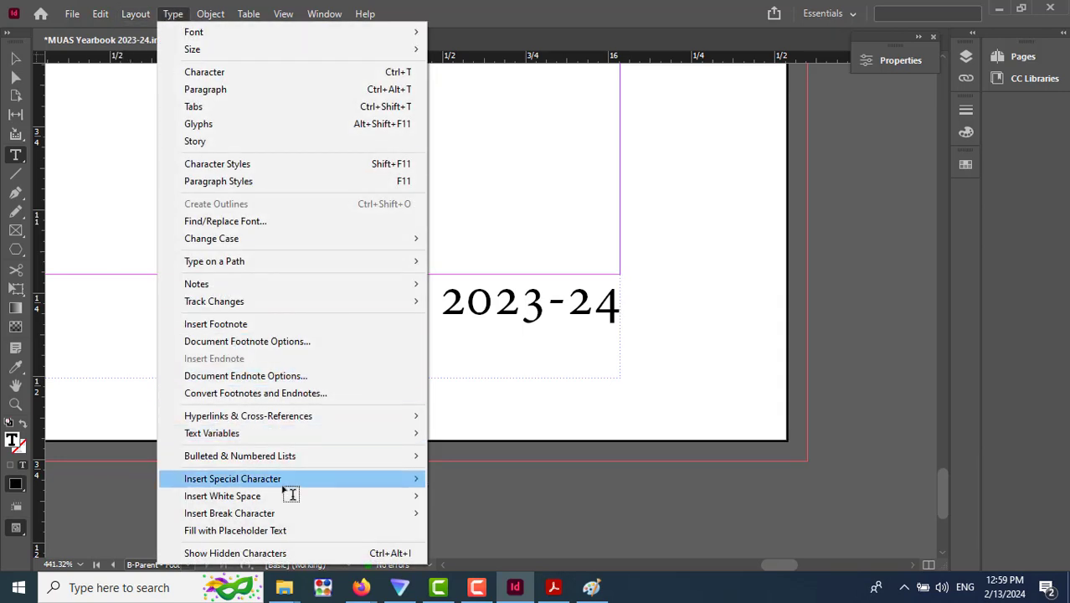
{"action": "mouse_move", "coordinate": [291, 497]}
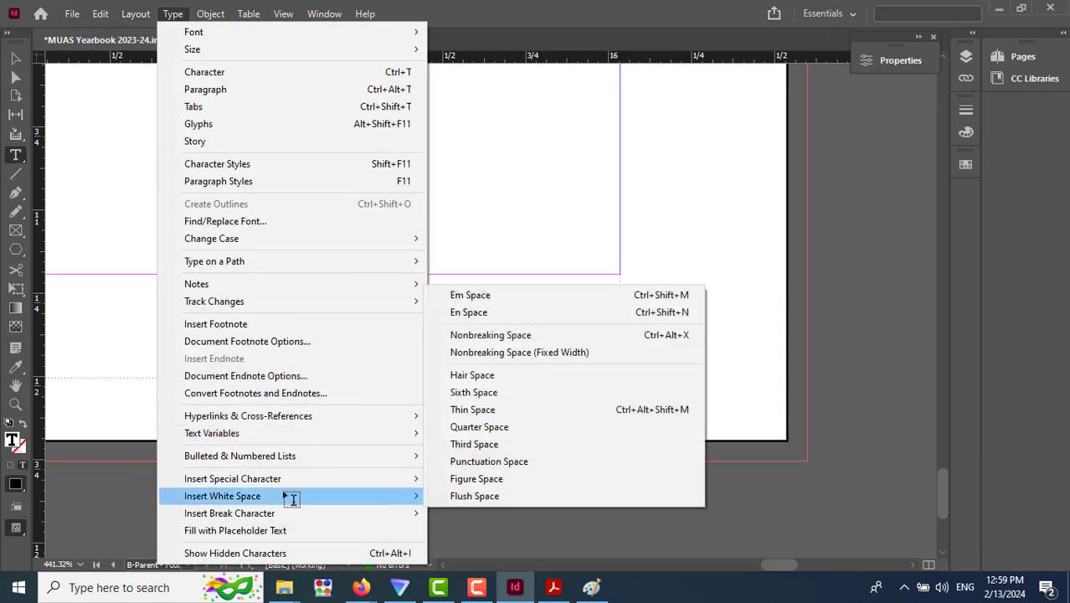
{"action": "left_click", "coordinate": [473, 298]}
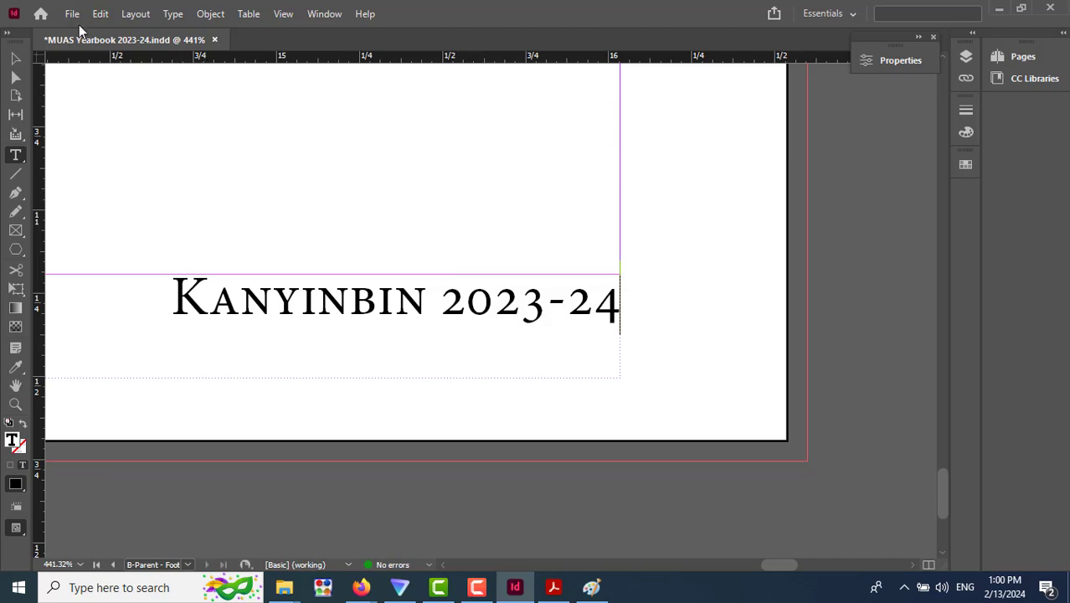
{"action": "left_click", "coordinate": [168, 15]}
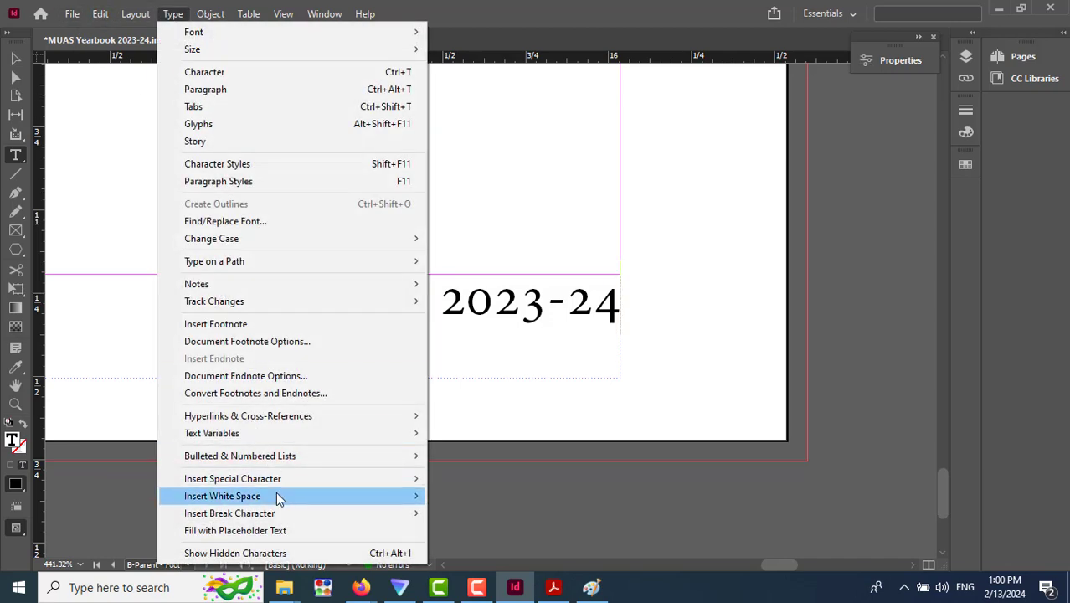
{"action": "mouse_move", "coordinate": [287, 478]}
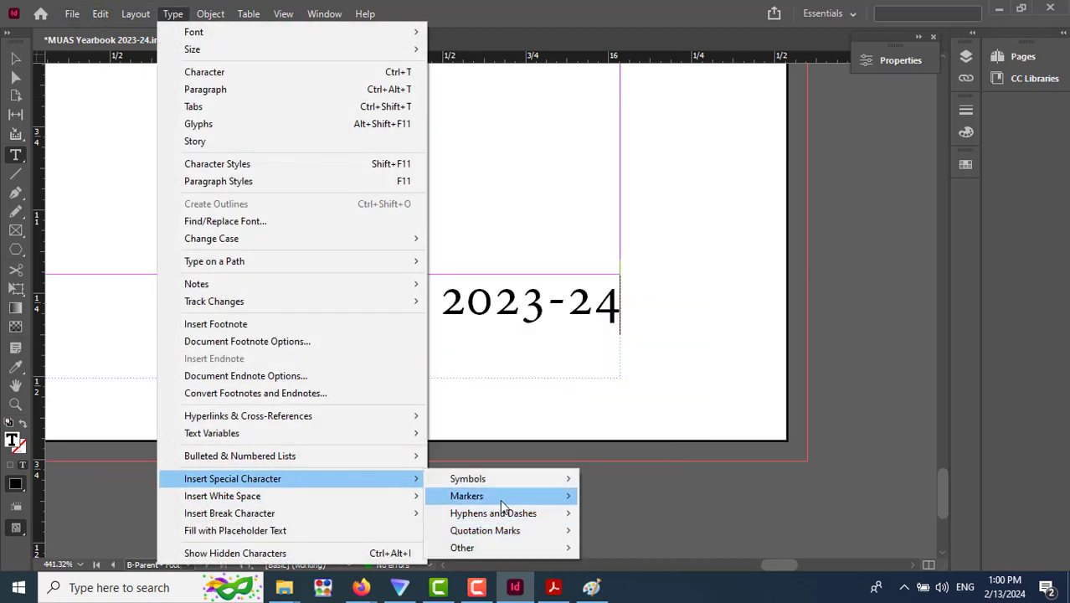
{"action": "mouse_move", "coordinate": [501, 502]}
{"action": "left_click", "coordinate": [640, 496]}
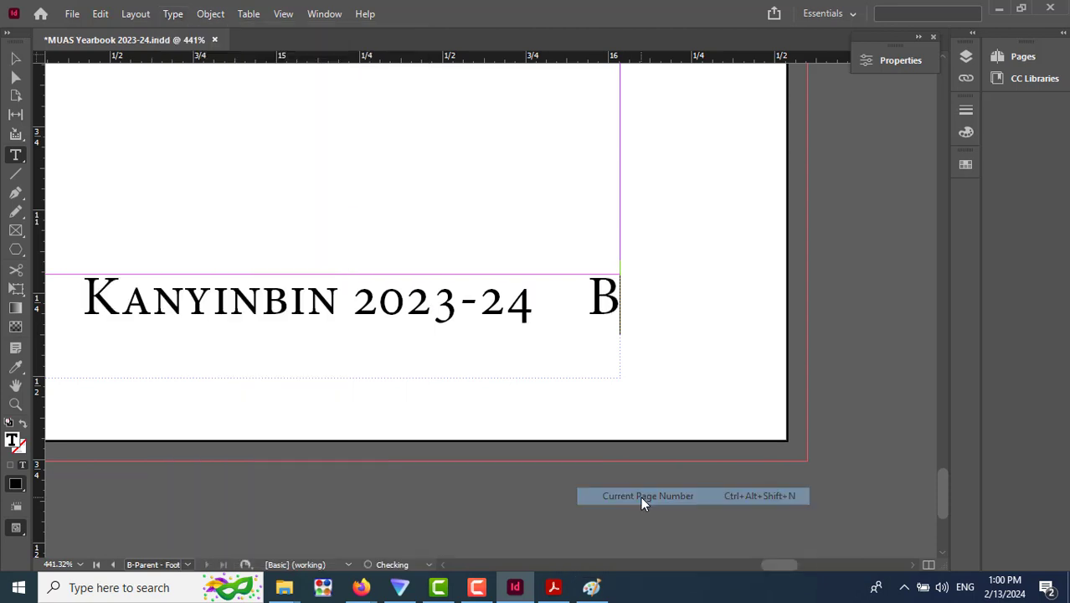
{"action": "double_click", "coordinate": [13, 388]}
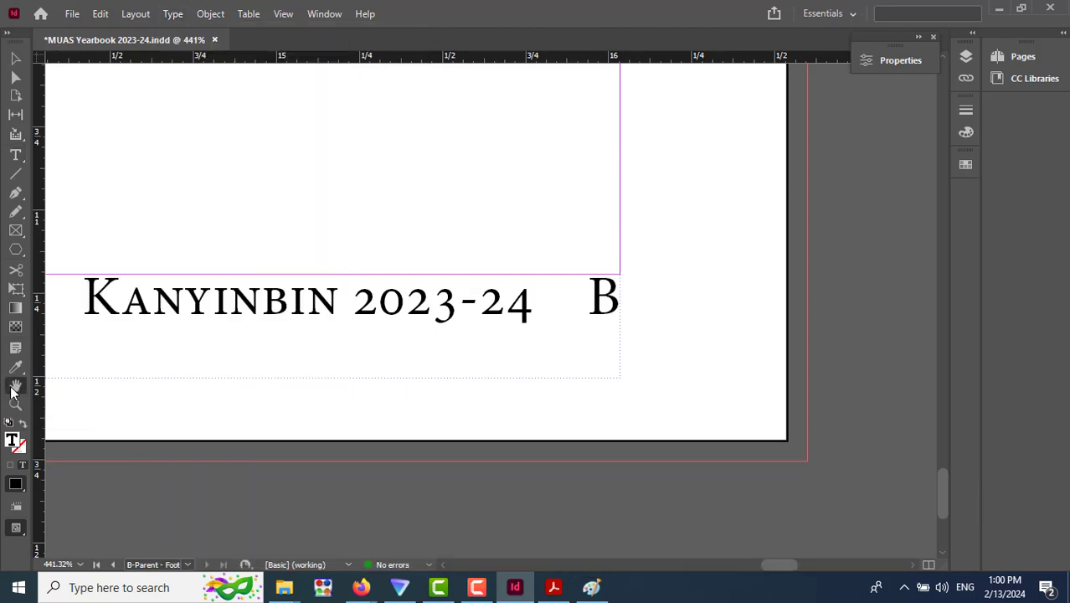
{"action": "left_click", "coordinate": [15, 58]}
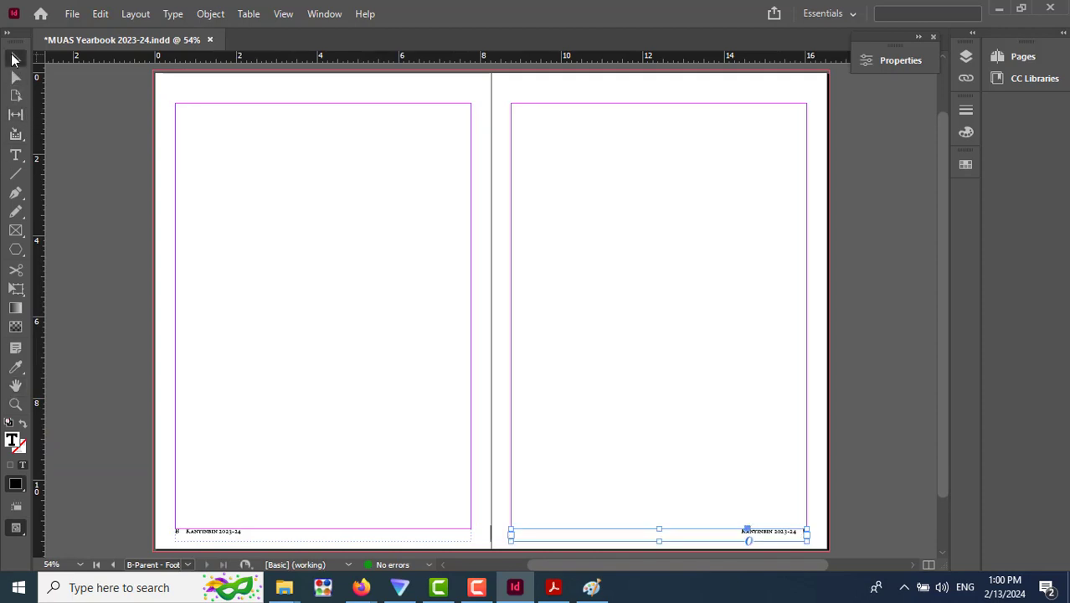
{"action": "left_click", "coordinate": [585, 497]}
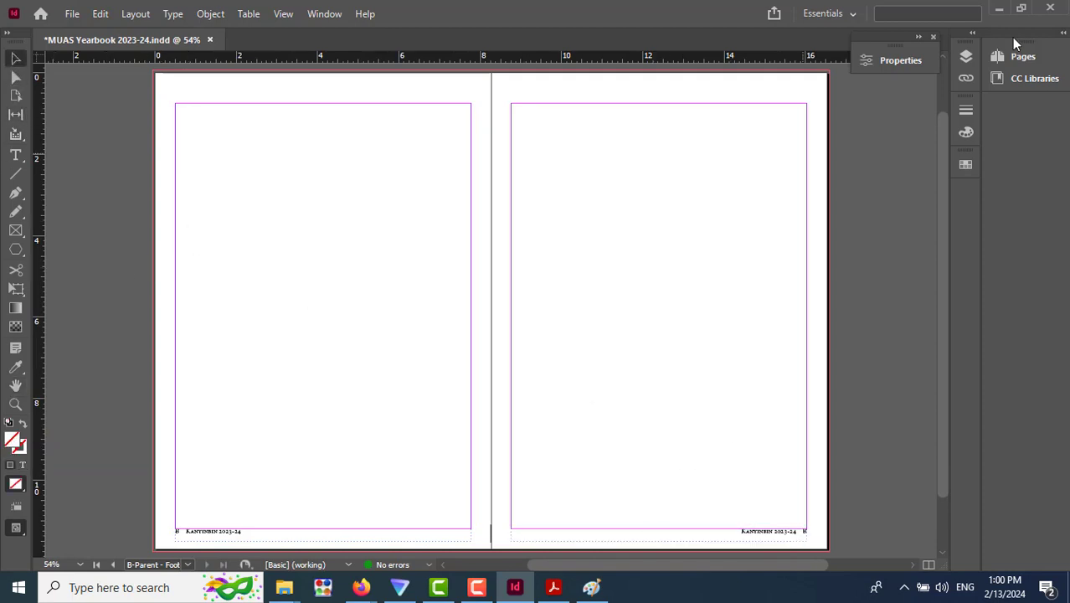
Apply the B-Parent - Footer parent to pages 2-60, leaving page 1 out of the selection.
{"action": "left_click", "coordinate": [1011, 62]}
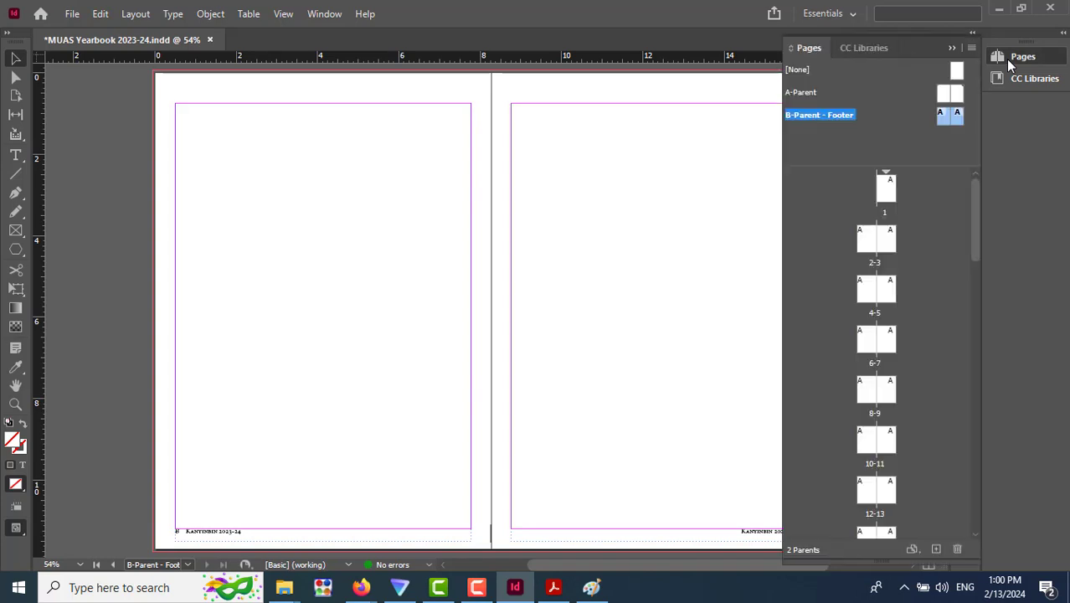
{"action": "left_click", "coordinate": [887, 203]}
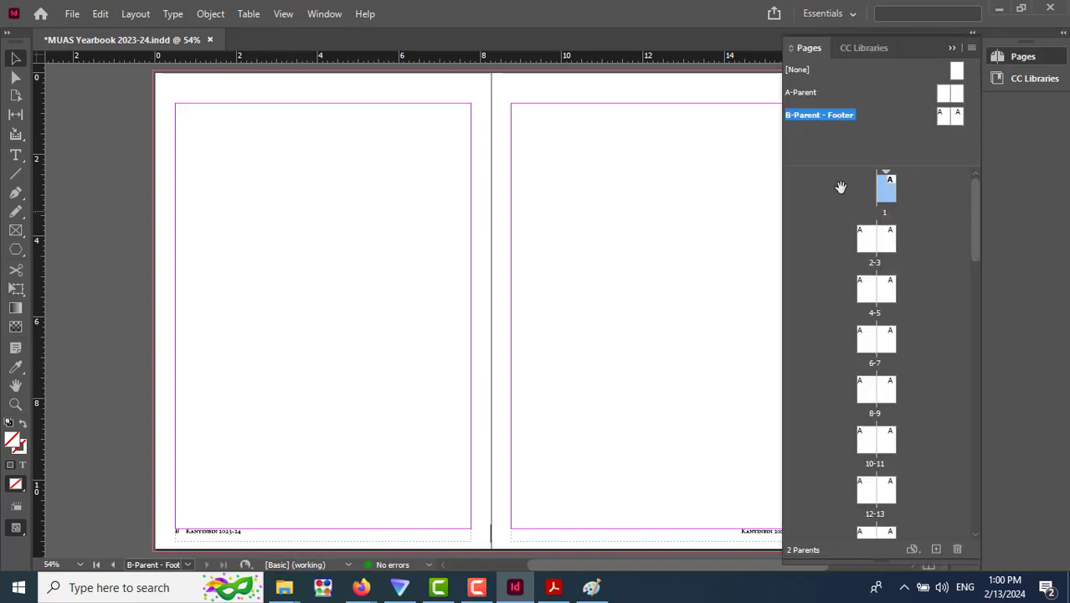
{"action": "left_click_drag", "start_coordinate": [808, 122], "coordinate": [922, 215]}
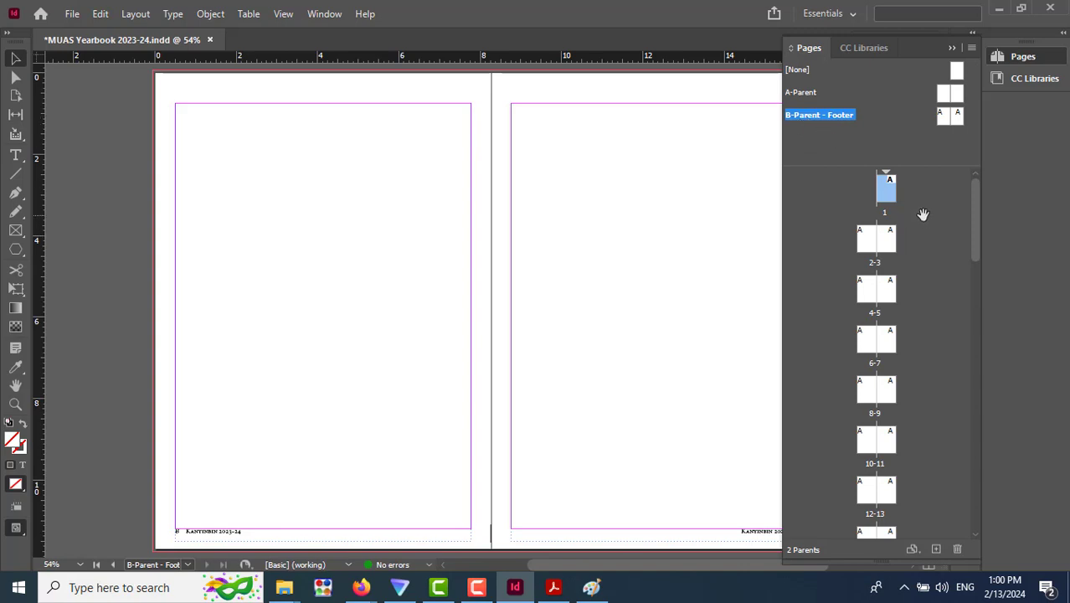
{"action": "left_click", "coordinate": [867, 244]}
{"action": "left_click_drag", "start_coordinate": [979, 248], "coordinate": [1000, 514]}
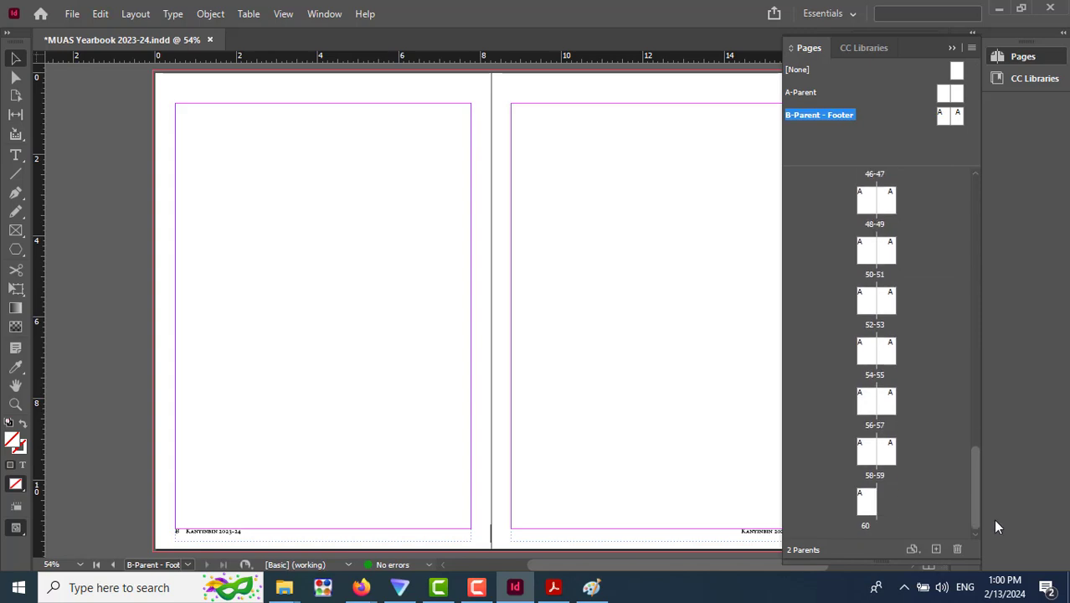
{"action": "left_click", "coordinate": [871, 511], "text": "shift"}
{"action": "left_click_drag", "start_coordinate": [975, 489], "coordinate": [966, 172]}
{"action": "right_click", "coordinate": [885, 248]}
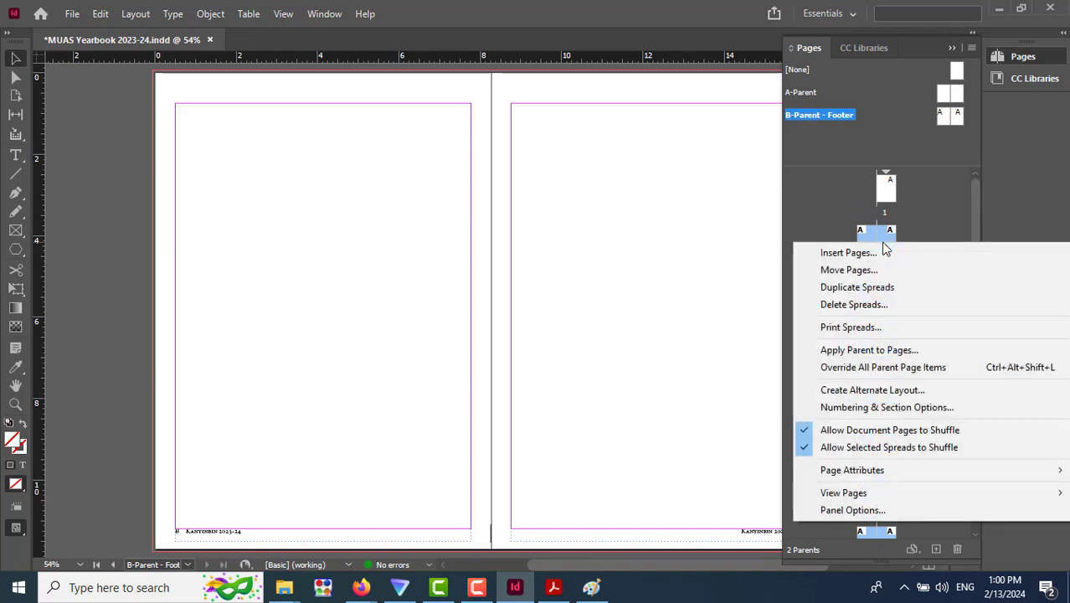
{"action": "left_click", "coordinate": [898, 351]}
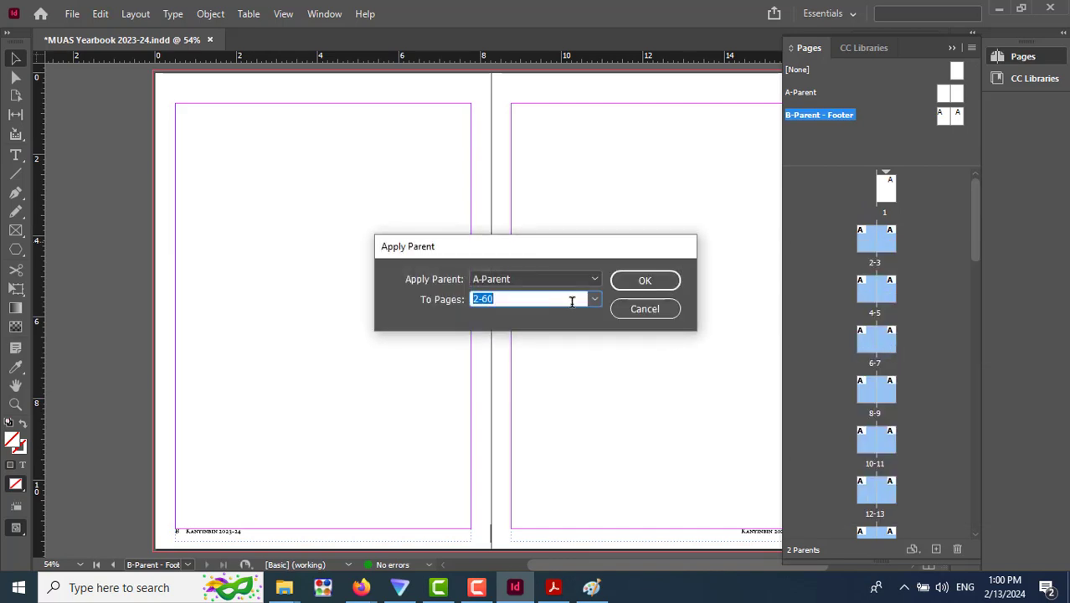
{"action": "left_click", "coordinate": [591, 279]}
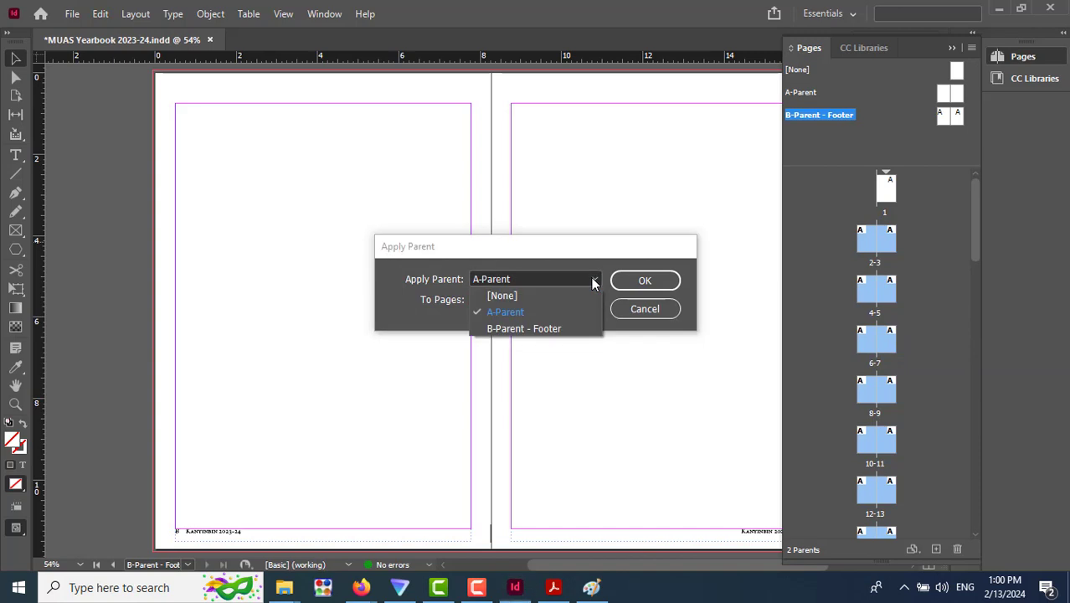
{"action": "left_click", "coordinate": [544, 329]}
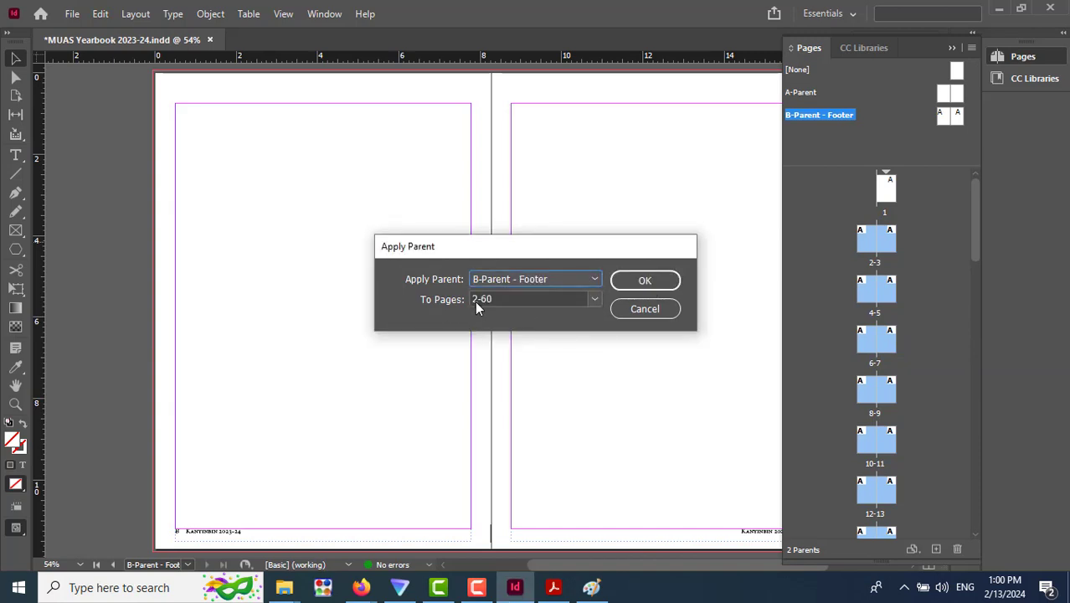
{"action": "left_click", "coordinate": [662, 280]}
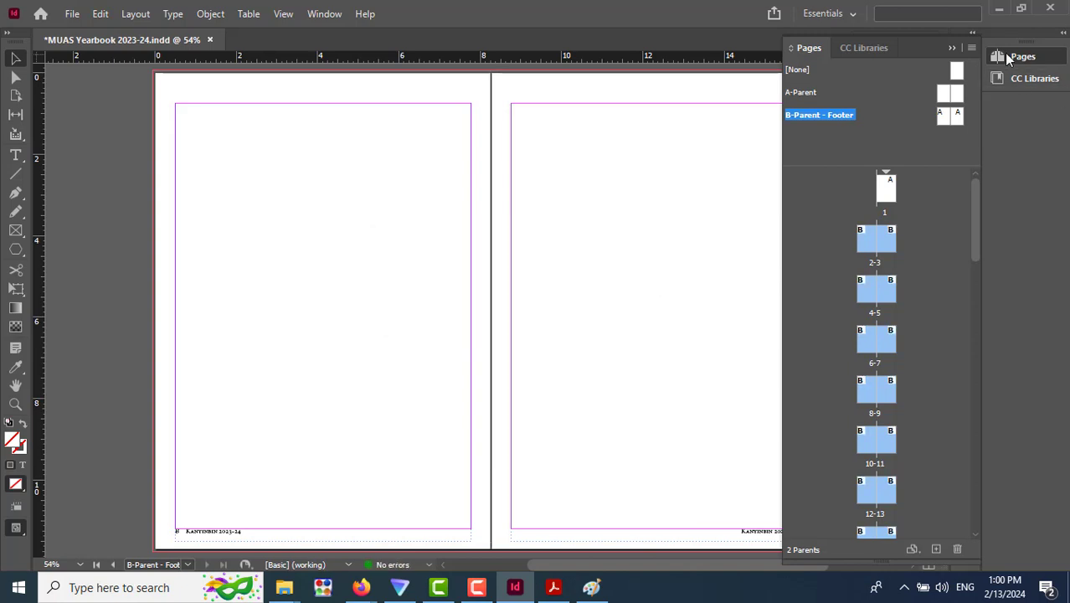
Open the spread of pages 2-3 and examine the page number and footer text below the margins.
{"action": "double_click", "coordinate": [870, 243]}
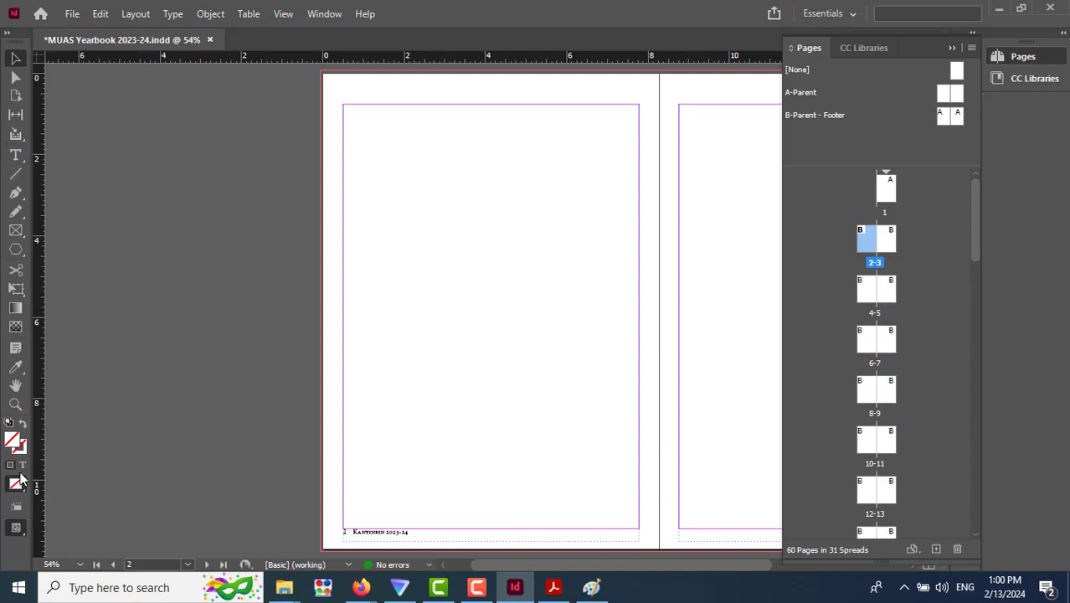
{"action": "left_click", "coordinate": [15, 404]}
{"action": "left_click_drag", "start_coordinate": [336, 505], "coordinate": [669, 546]}
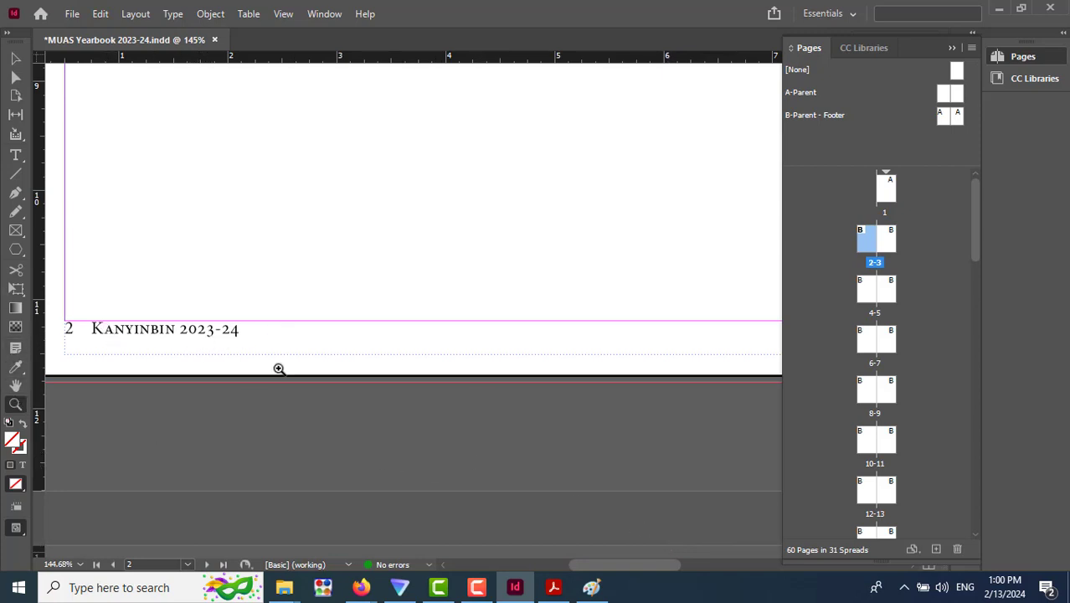
{"action": "scroll", "coordinate": [423, 377], "scroll_direction": "up", "scroll_amount": 5}
{"action": "scroll", "coordinate": [423, 378], "scroll_direction": "up", "scroll_amount": 15}
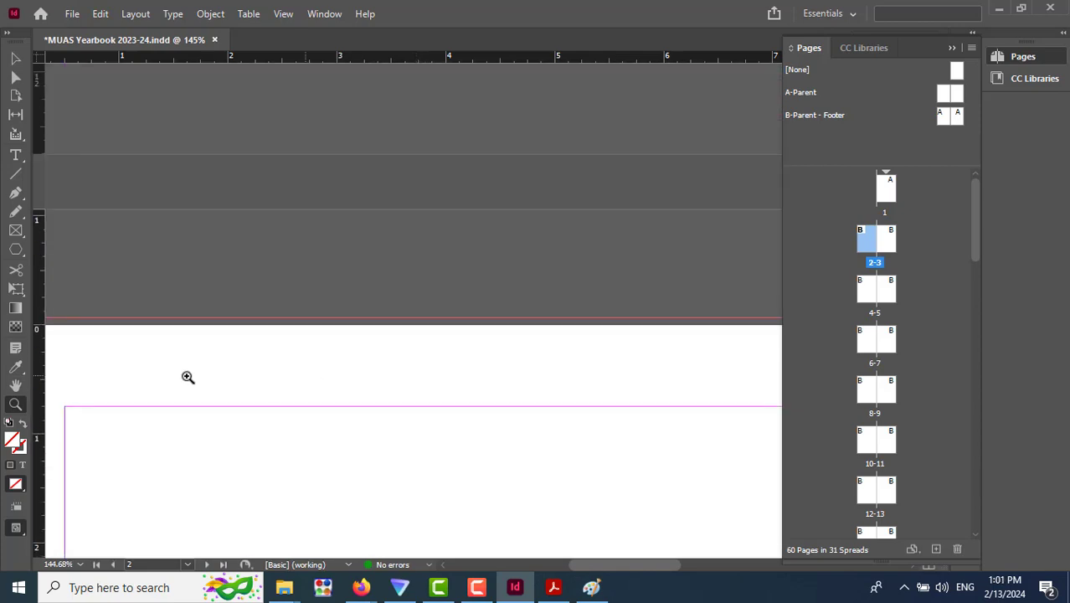
{"action": "double_click", "coordinate": [17, 387]}
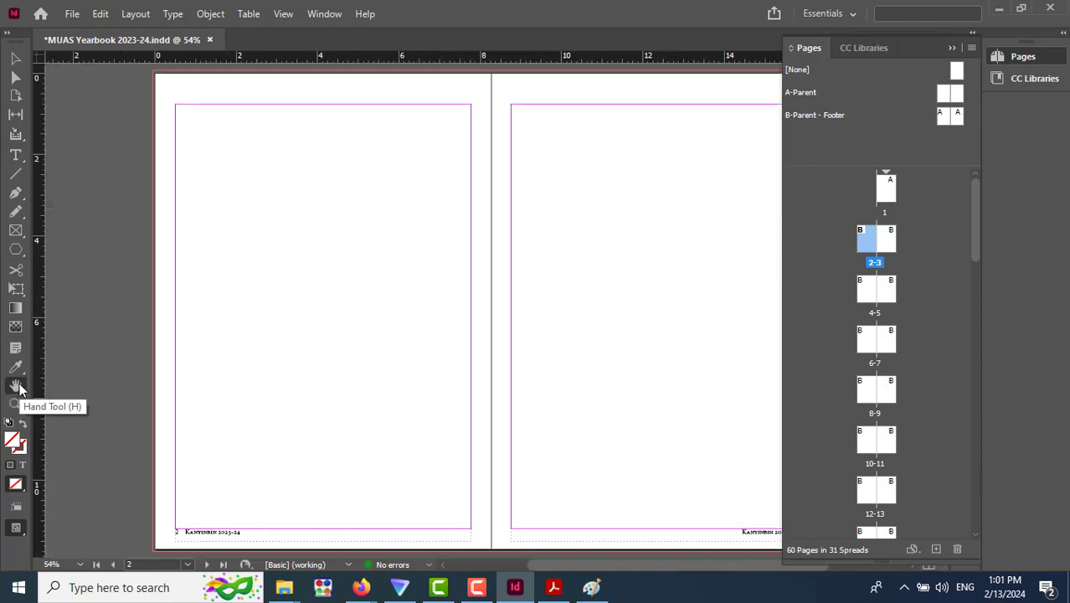
{"action": "left_click", "coordinate": [1020, 58]}
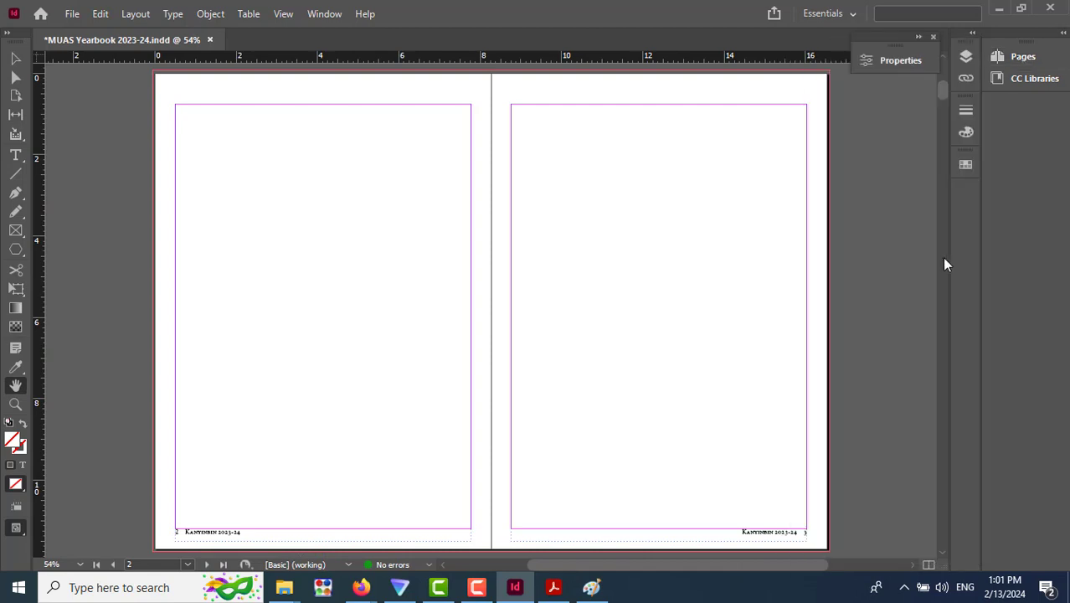
Switch back to the Selection tool and save the yearbook document.
{"action": "left_click", "coordinate": [15, 58]}
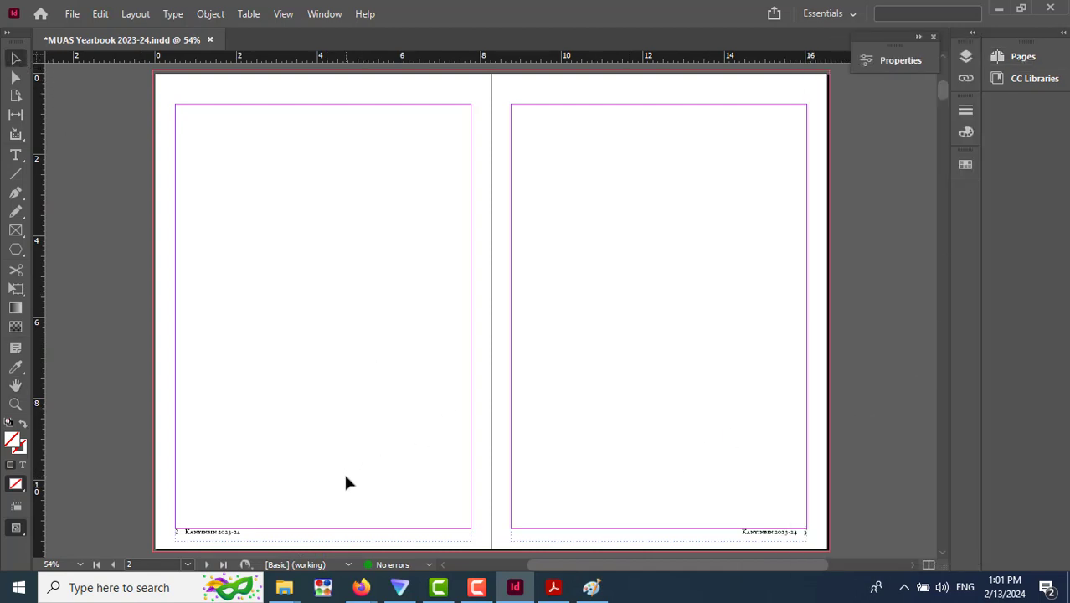
{"action": "left_click", "coordinate": [71, 14]}
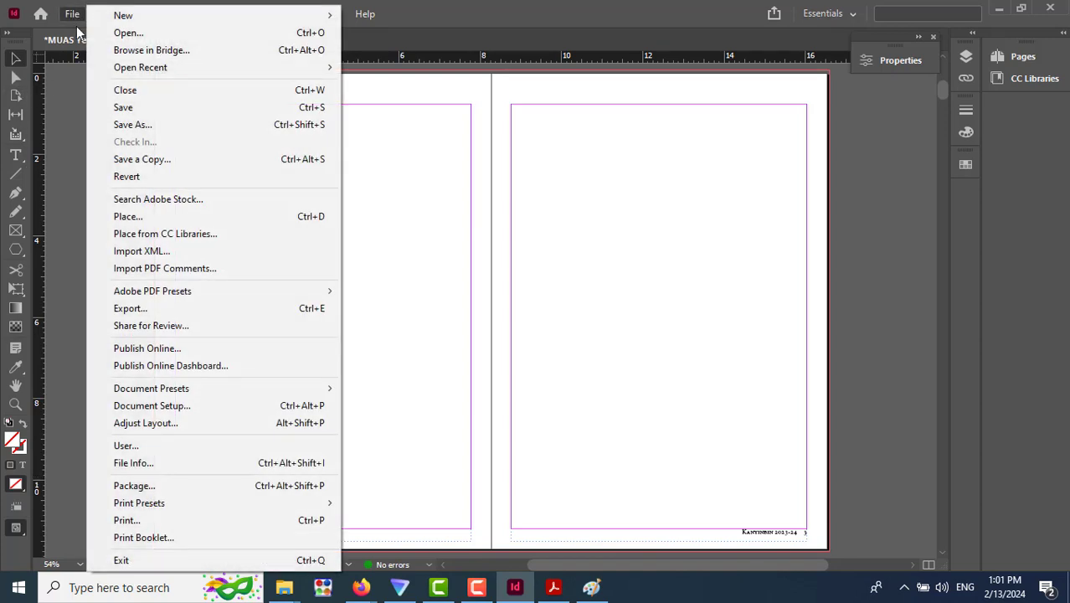
{"action": "left_click", "coordinate": [143, 107]}
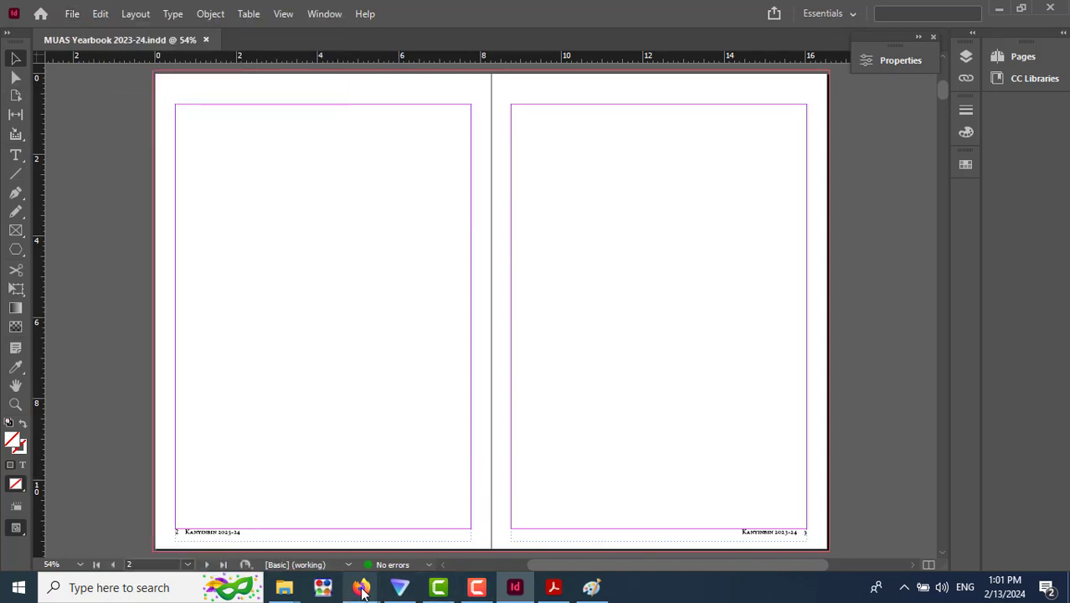
Switch to the Google Meet call in Firefox and end it for everyone.
{"action": "mouse_move", "coordinate": [361, 587]}
{"action": "left_click", "coordinate": [275, 524]}
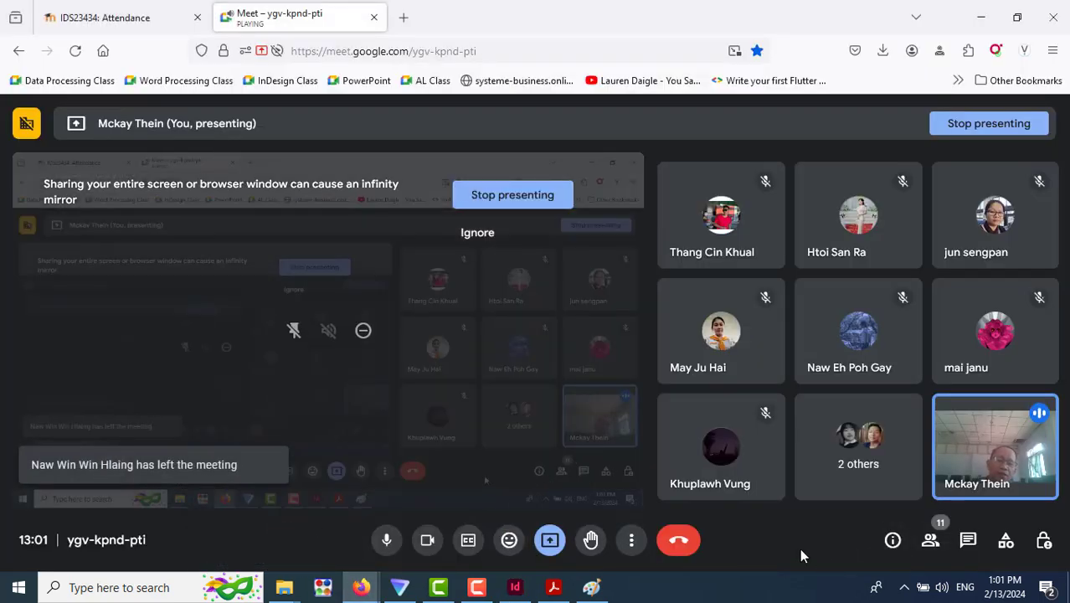
{"action": "left_click", "coordinate": [680, 541]}
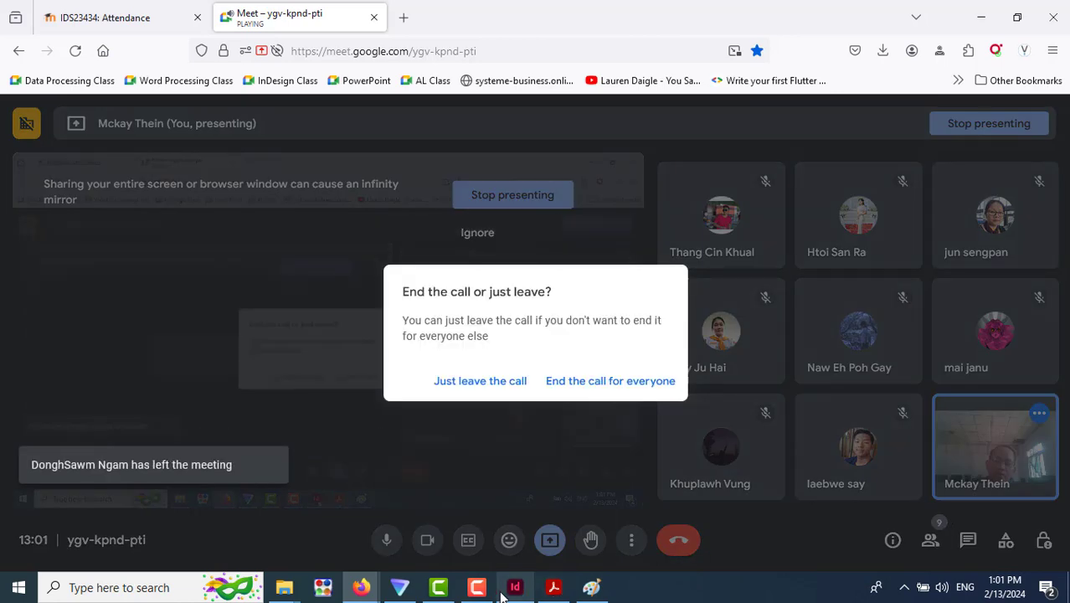
{"action": "left_click", "coordinate": [584, 382]}
{"action": "left_click", "coordinate": [479, 587]}
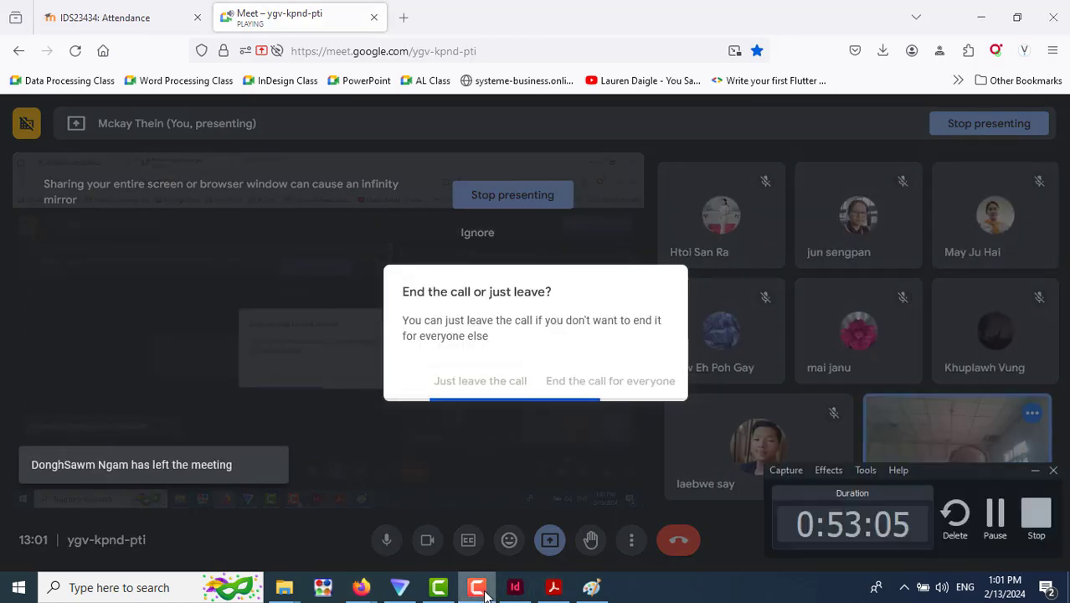